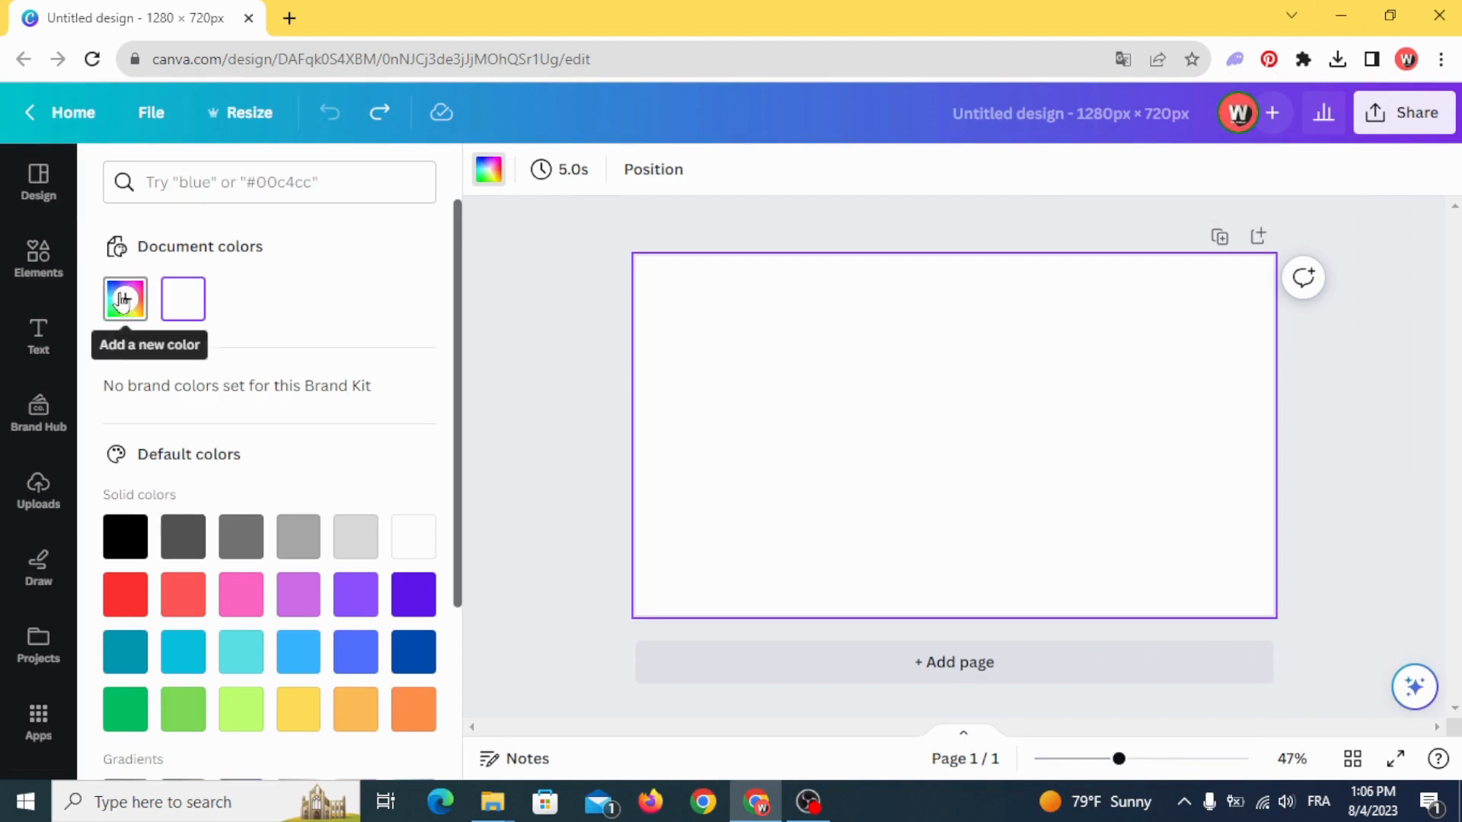
- Set the blank page's background to a solid bright yellow custom color
left_click(125, 300)
left_click(167, 534)
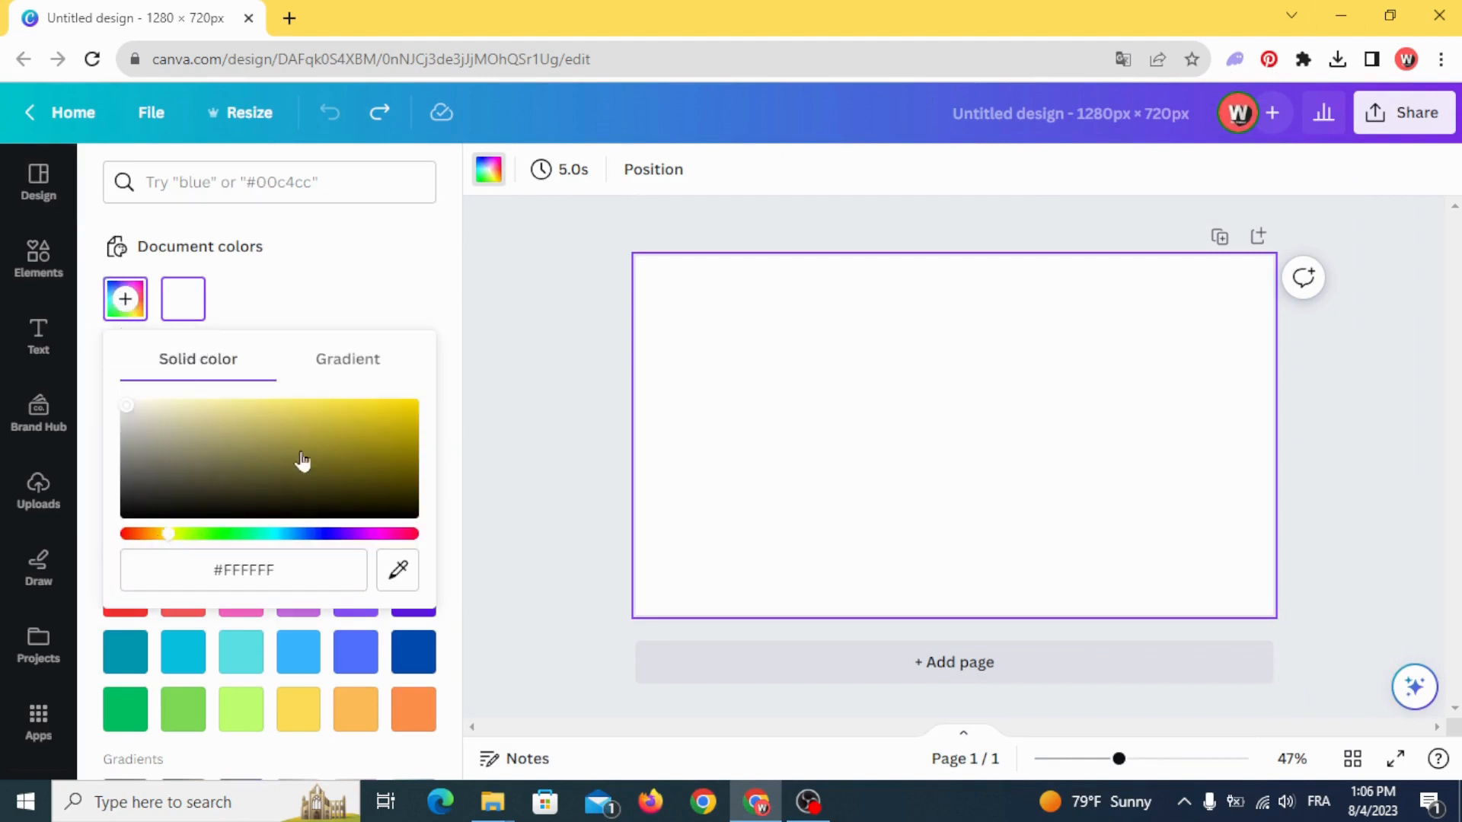
left_click_drag(300, 460, 440, 405)
left_click(574, 358)
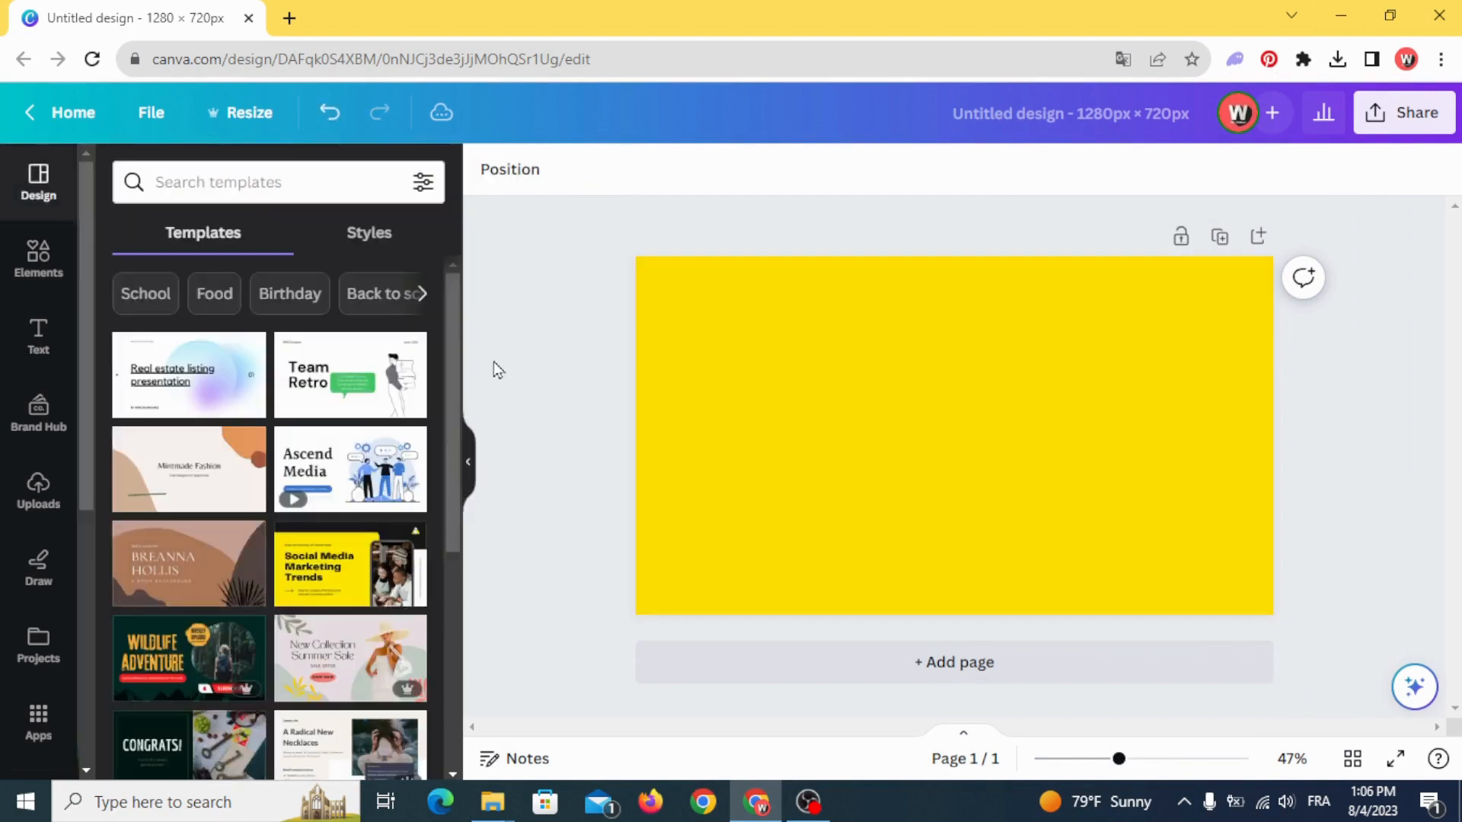
- Add a heading to the page that reads "THINK"
left_click(38, 335)
left_click(222, 450)
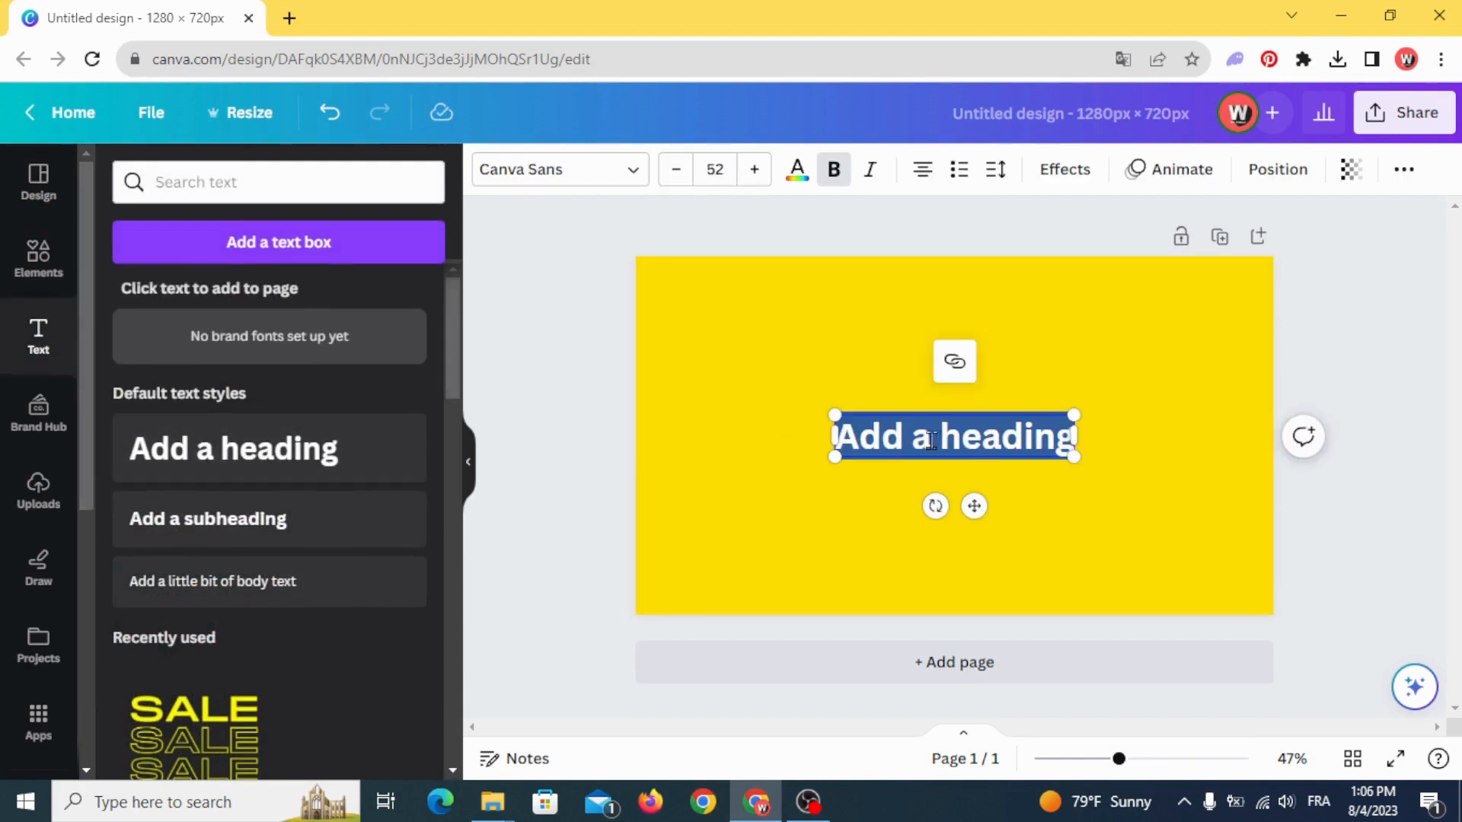
type("TH")
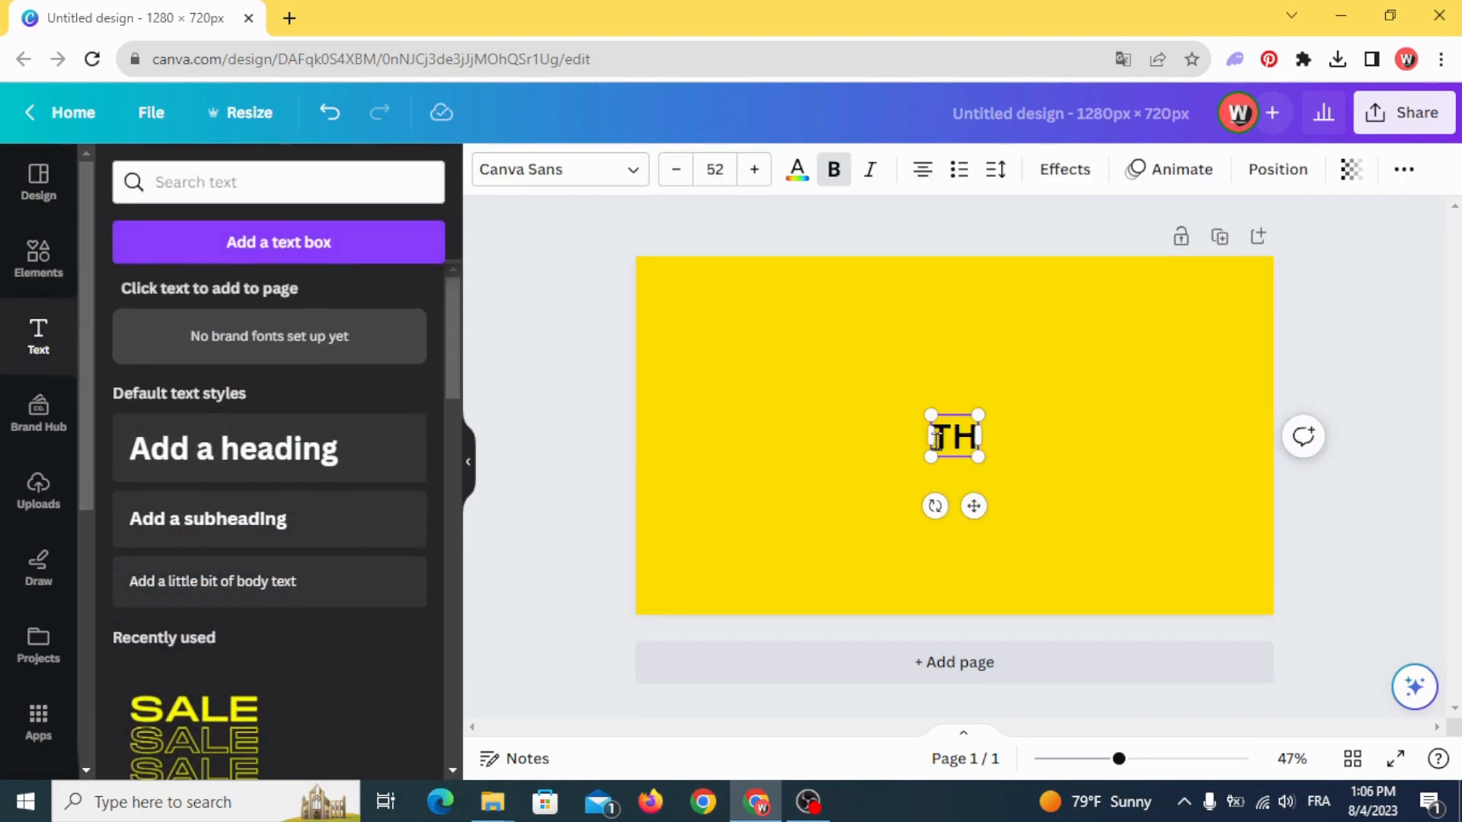
type("INK")
left_click(793, 442)
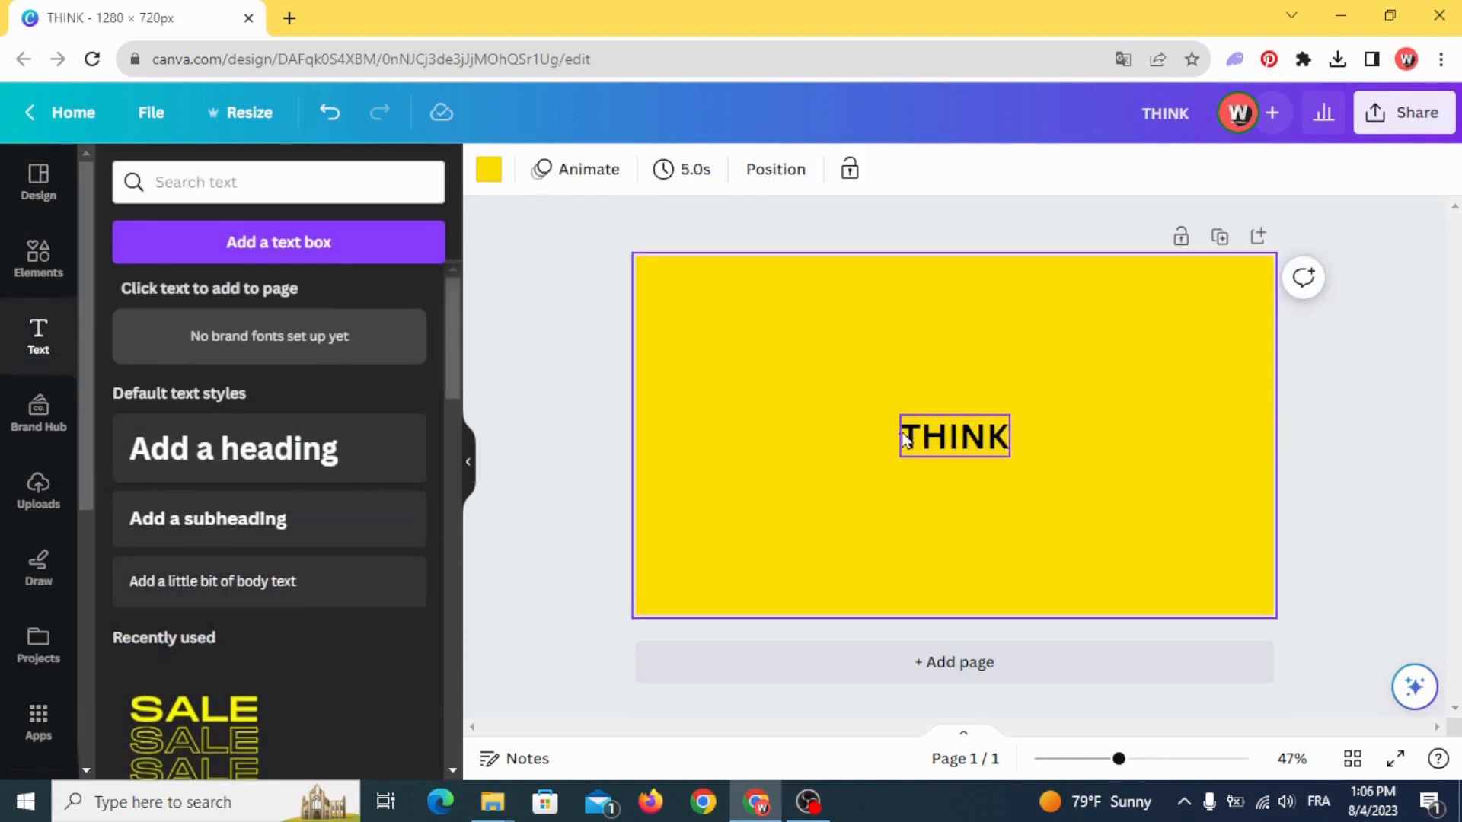
- Duplicate the THINK heading, change the copy's text to "OUT OF THE" and place it just below THINK
left_click(954, 435)
left_click_drag(955, 436, 900, 462)
left_click(884, 287)
double_click(903, 466)
type("OUT")
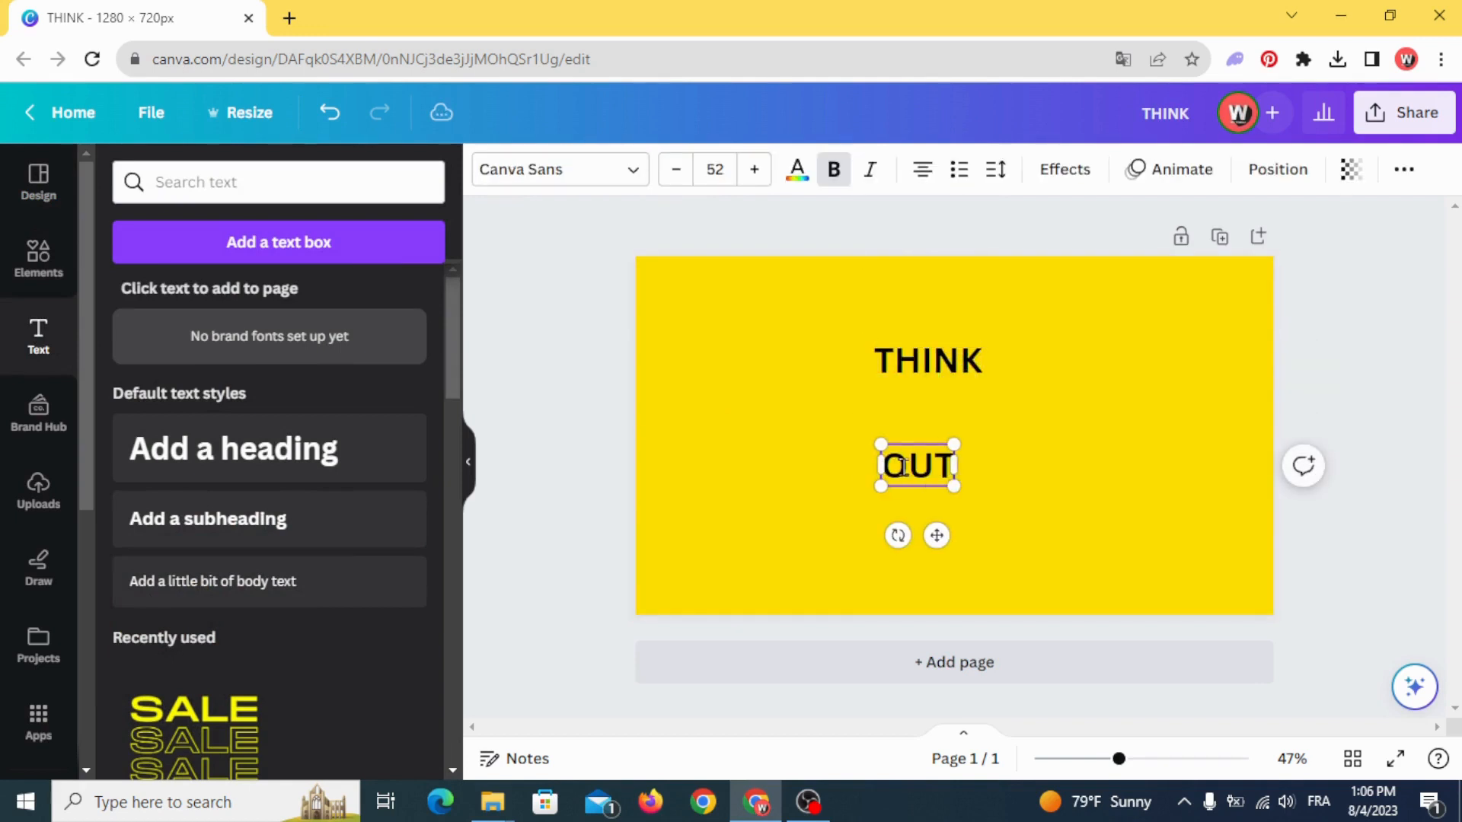
type(" OF THE")
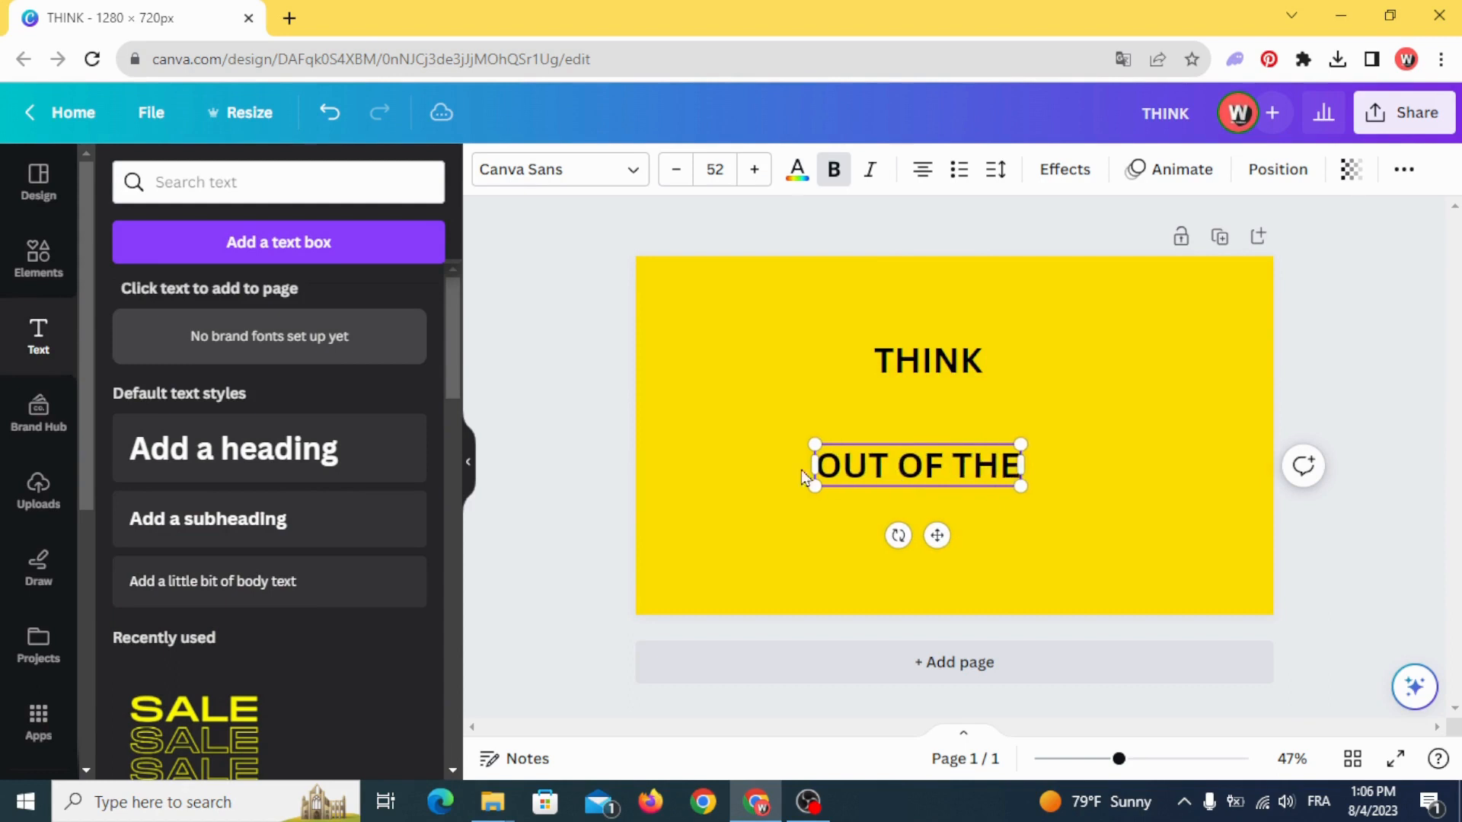
left_click_drag(906, 466, 909, 417)
left_click(888, 374)
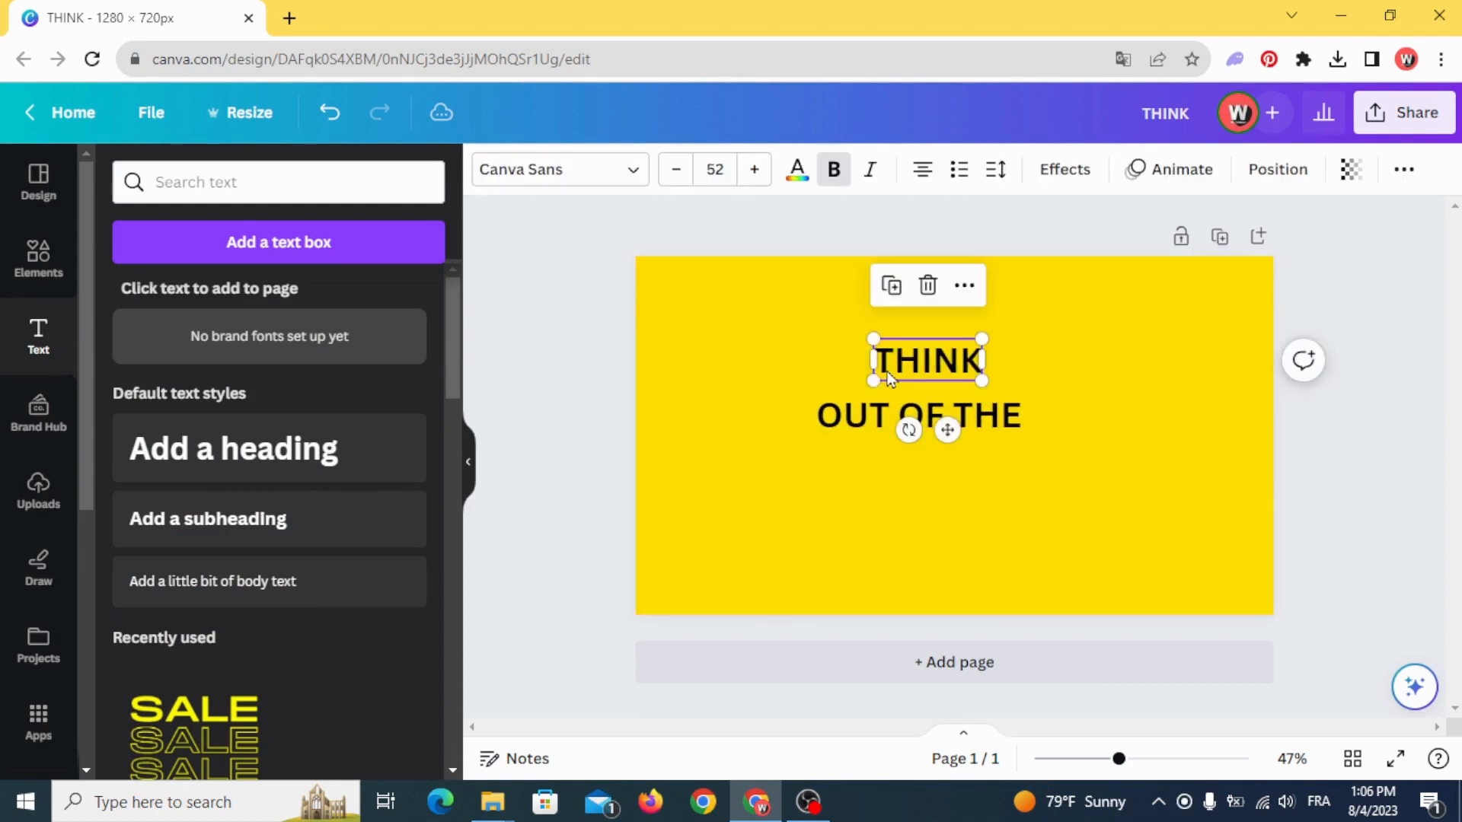
- Duplicate the OUT OF THE text, place the copy lower on the page and change its text to "BOX"
left_click(880, 418)
key("ctrl+d")
left_click_drag(889, 428, 897, 513)
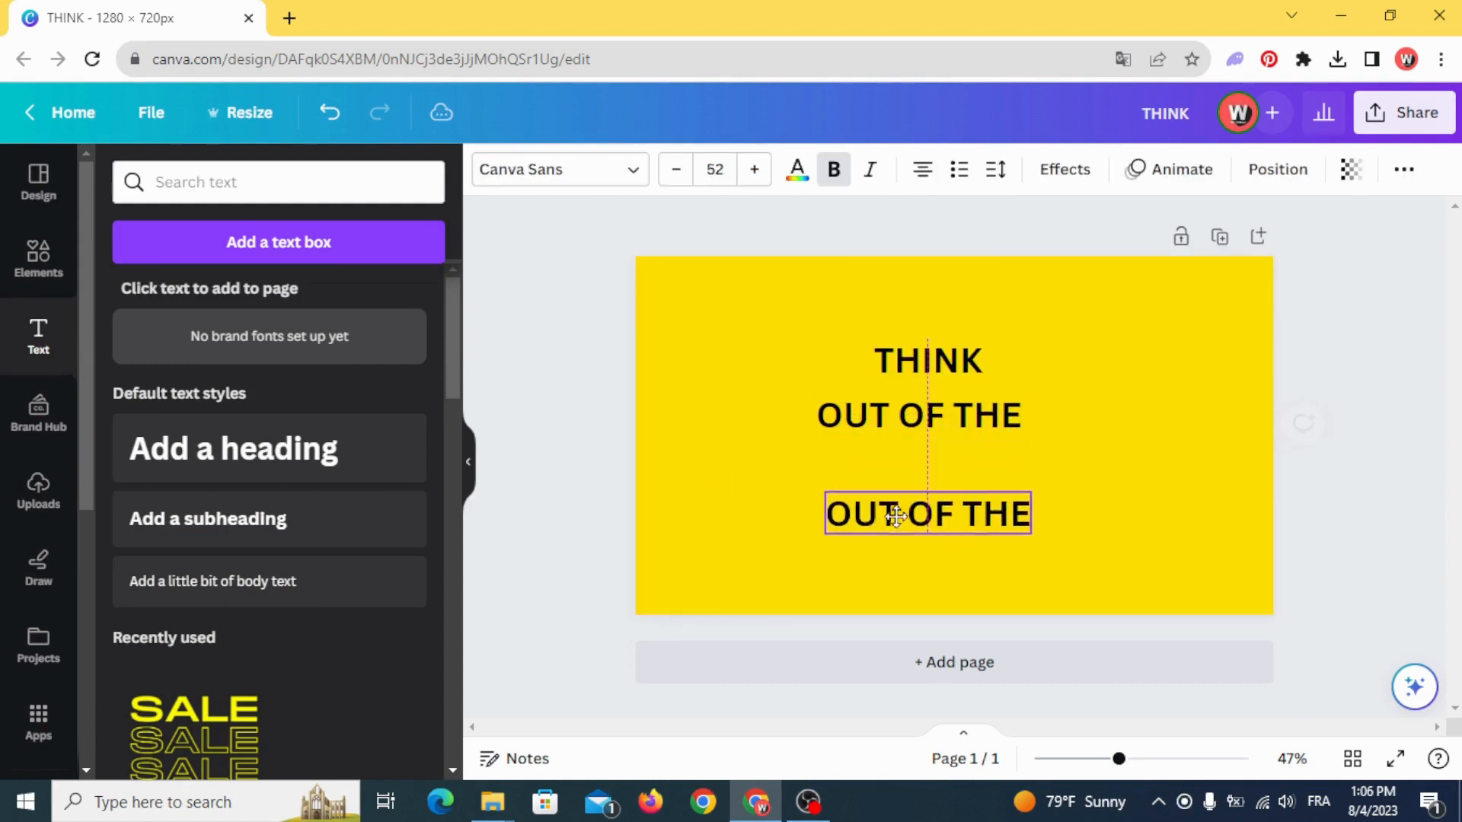
double_click(897, 516)
type("BO")
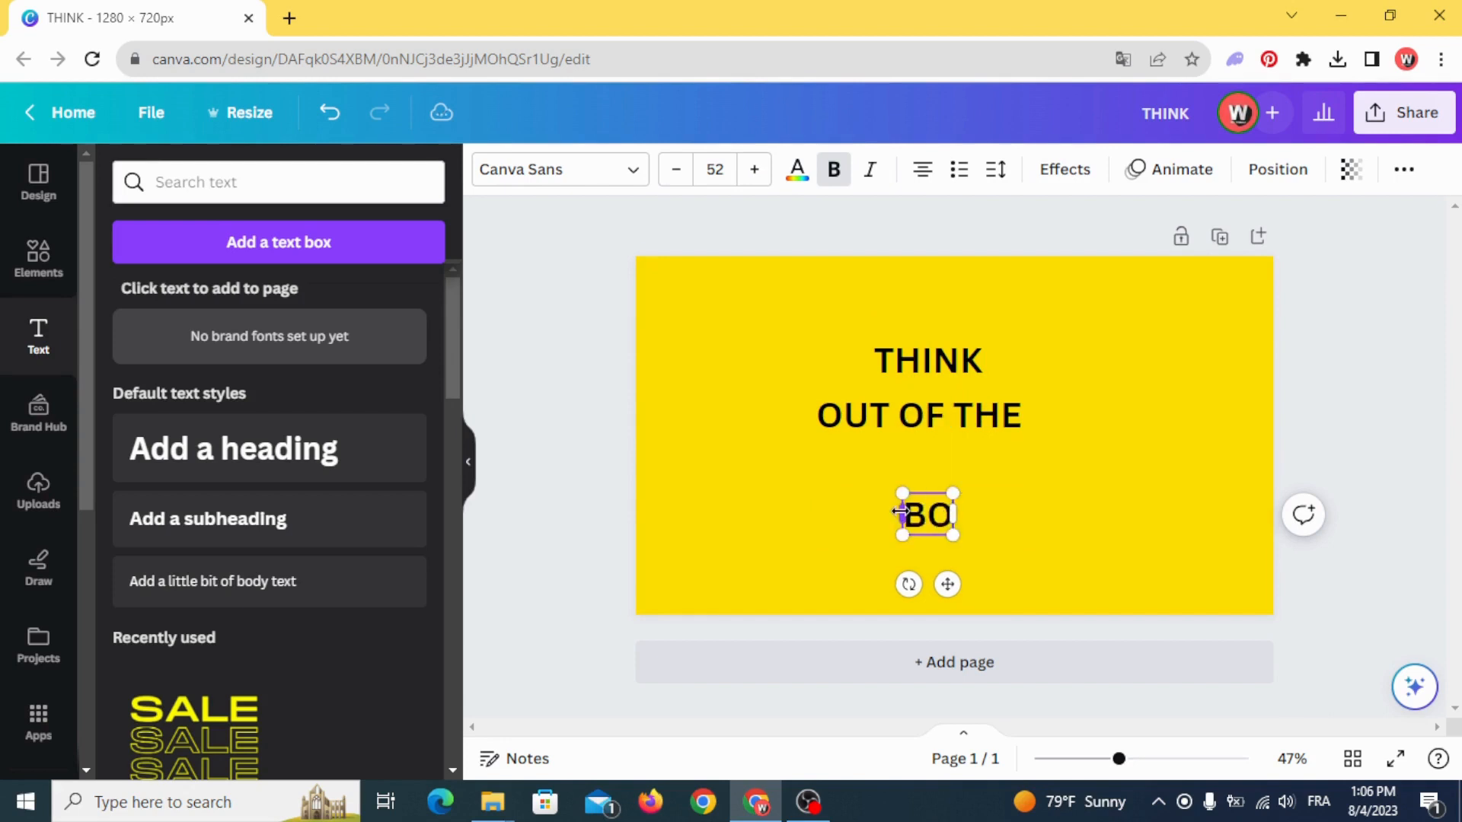
type("X")
left_click(754, 465)
- Search the fonts for "LAVA" and apply Lava Pro Grunge to the THINK text
left_click(923, 359)
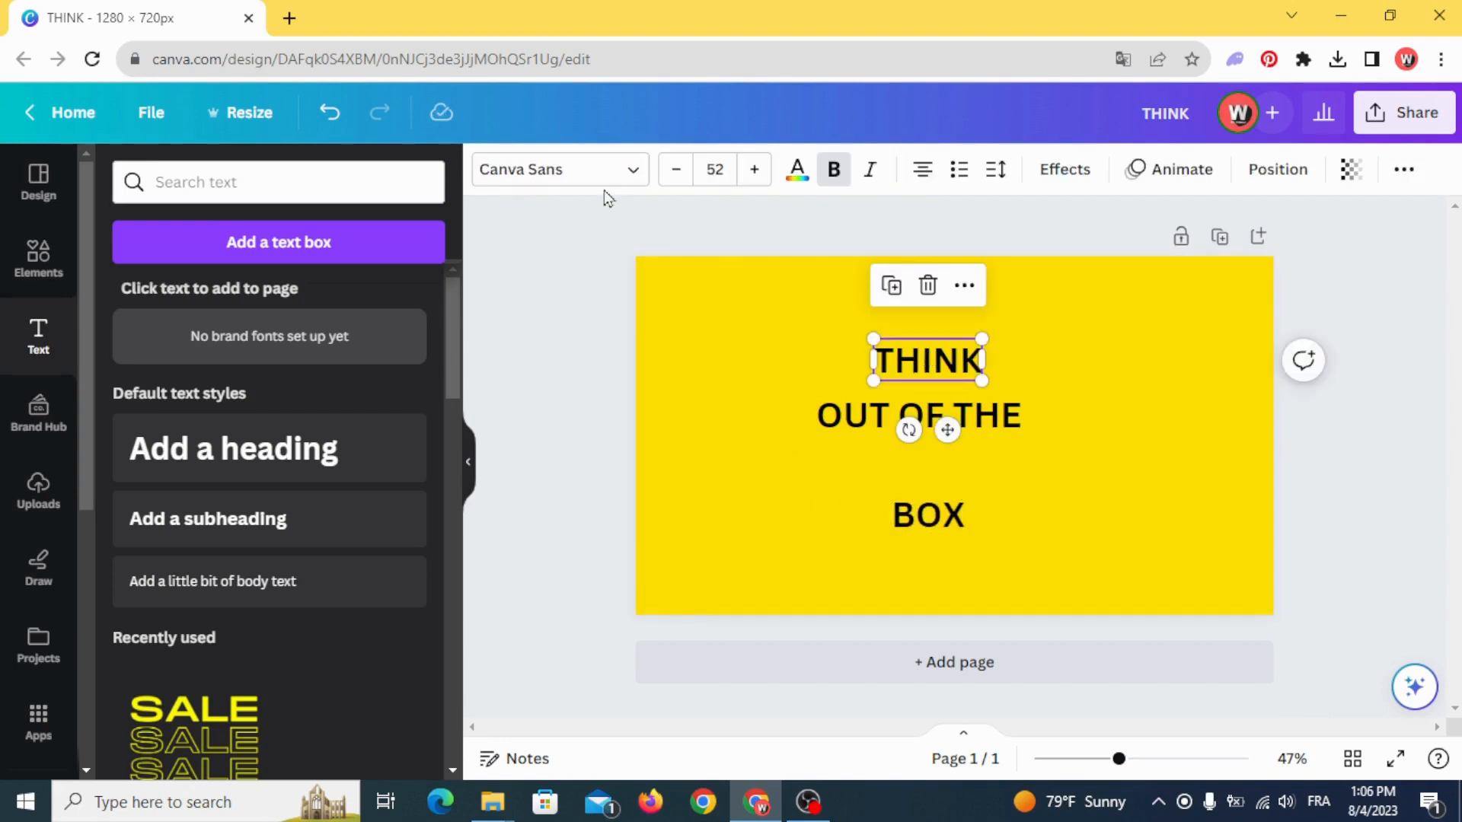
left_click(597, 177)
left_click(316, 242)
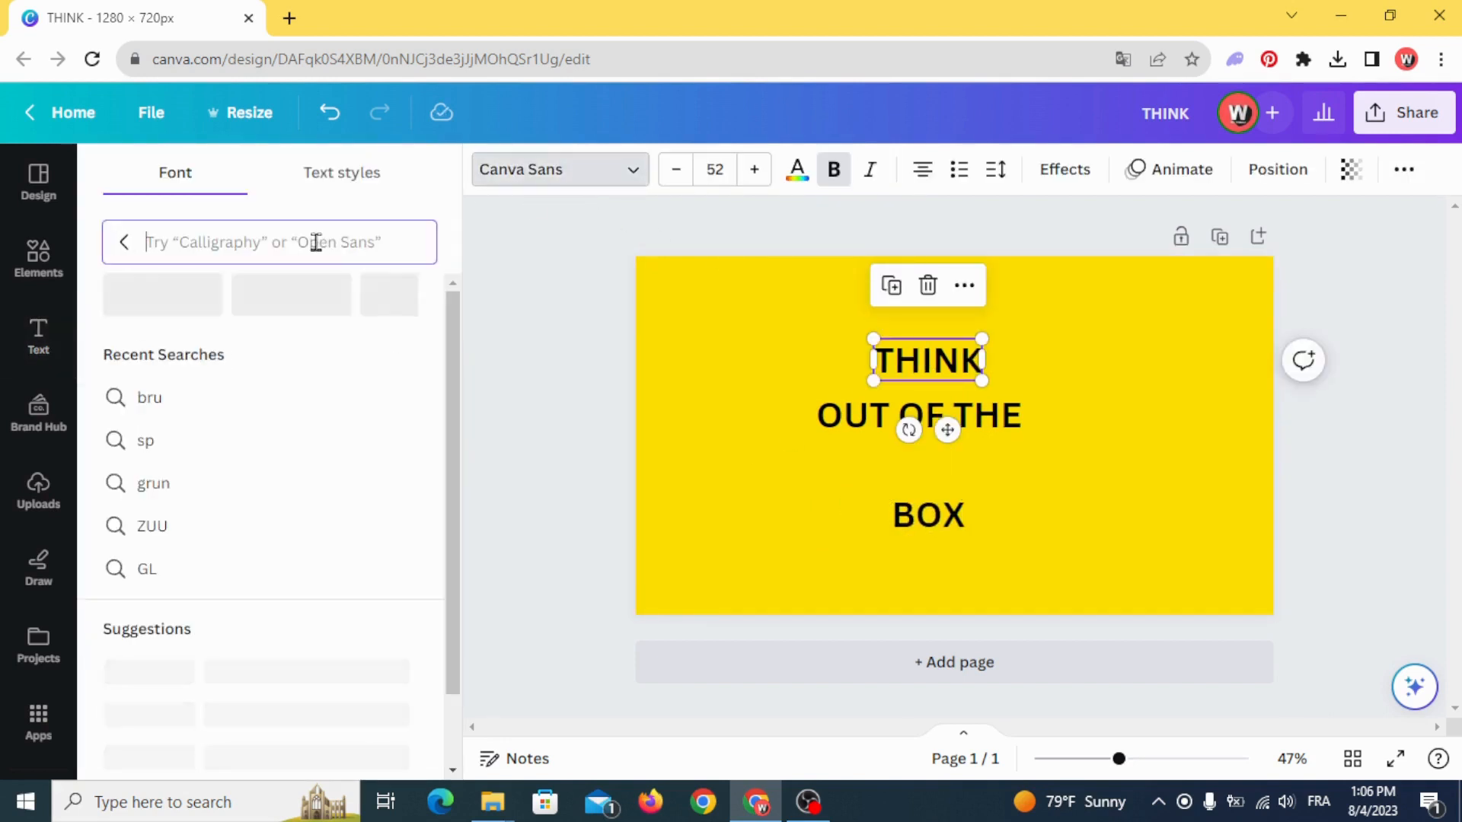
type("LAVA")
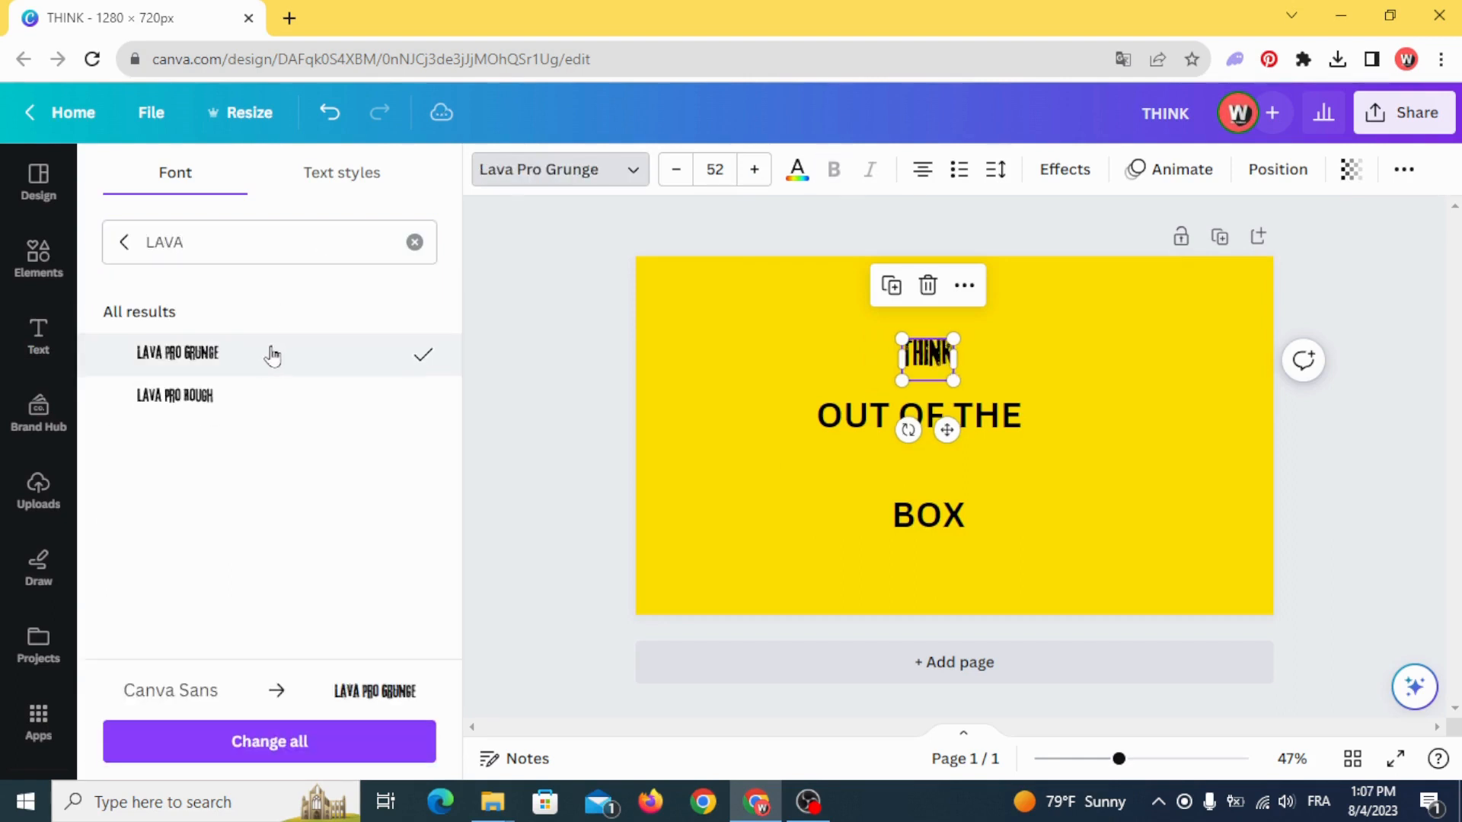
- Color the THINK text white and enlarge it until it spans about the width of OUT OF THE
left_click_drag(902, 339, 815, 275)
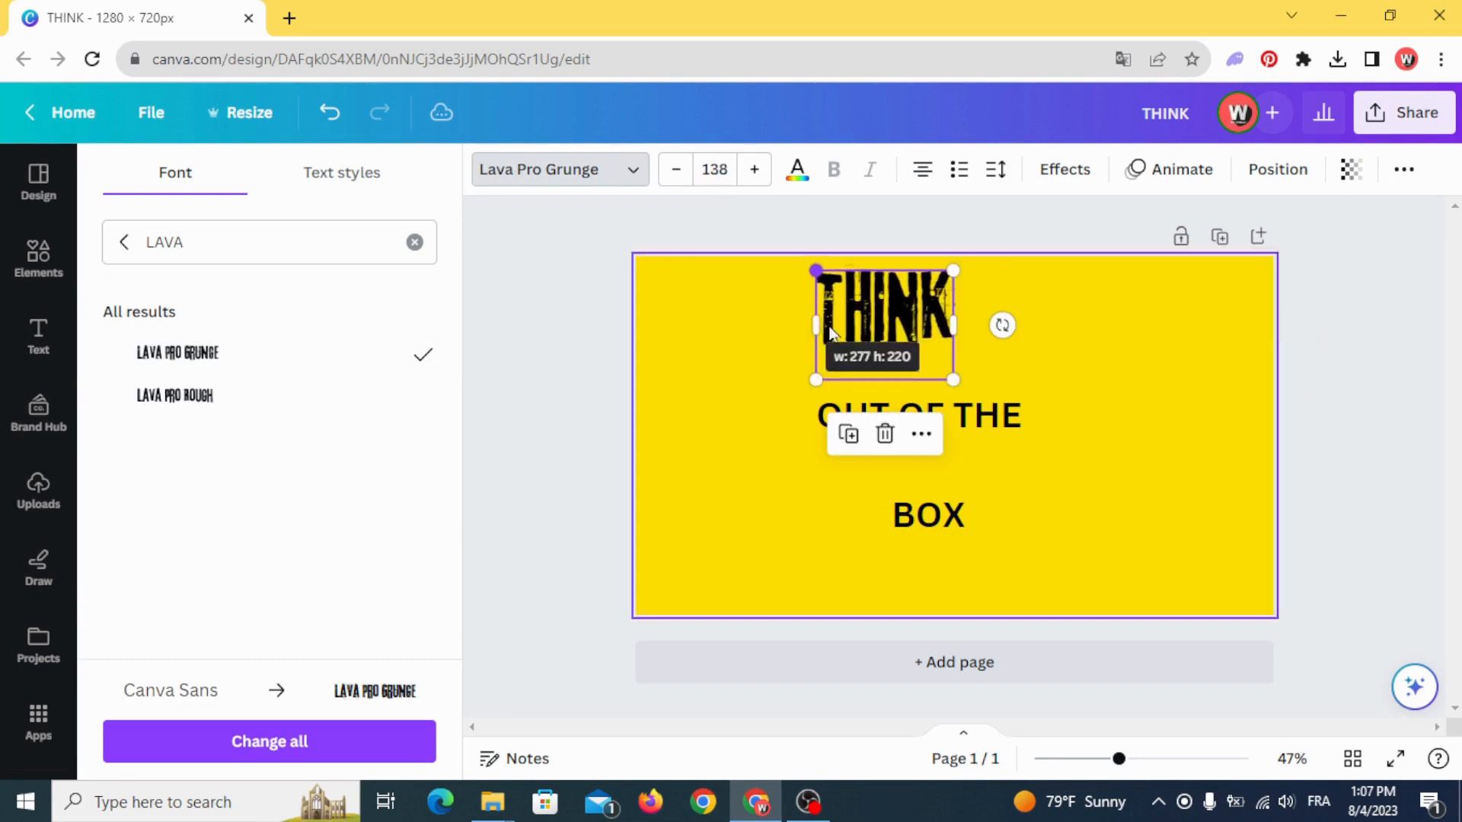
left_click(795, 171)
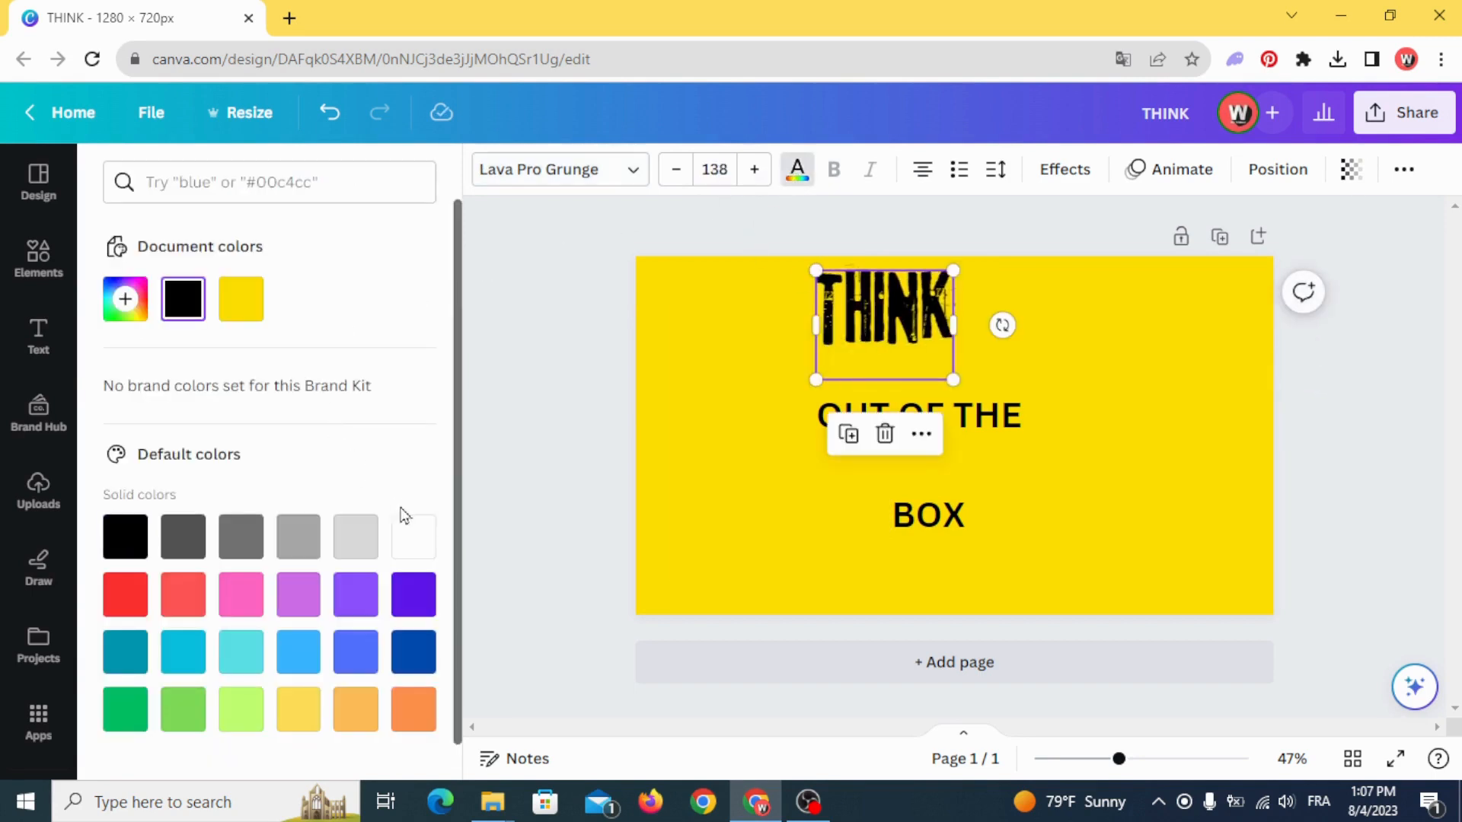
left_click(411, 533)
left_click(718, 368)
left_click(901, 328)
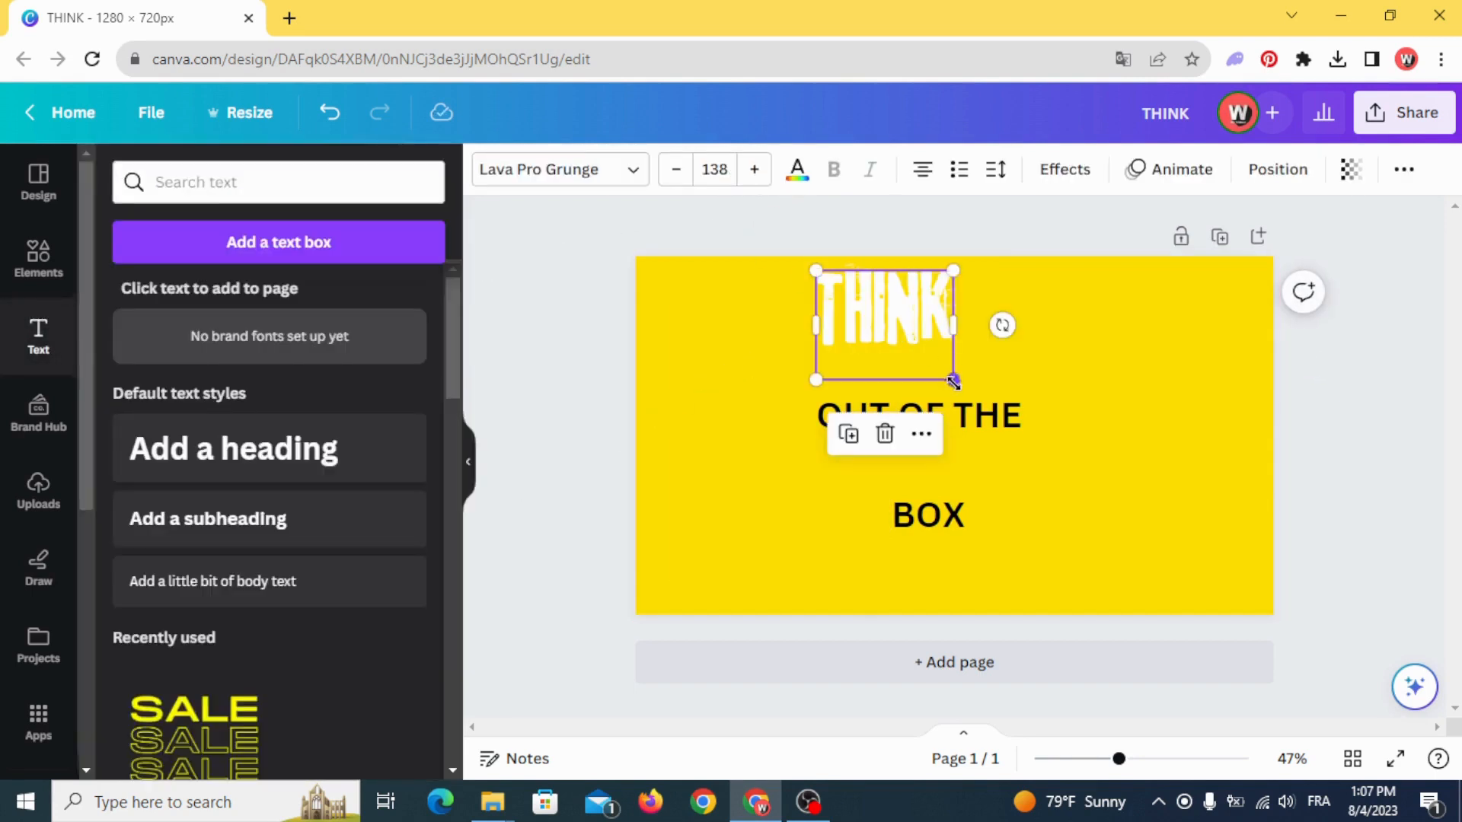
left_click_drag(953, 378, 1033, 444)
- Apply the Lava Pro Grunge font to the BOX text and color it white
left_click(927, 529)
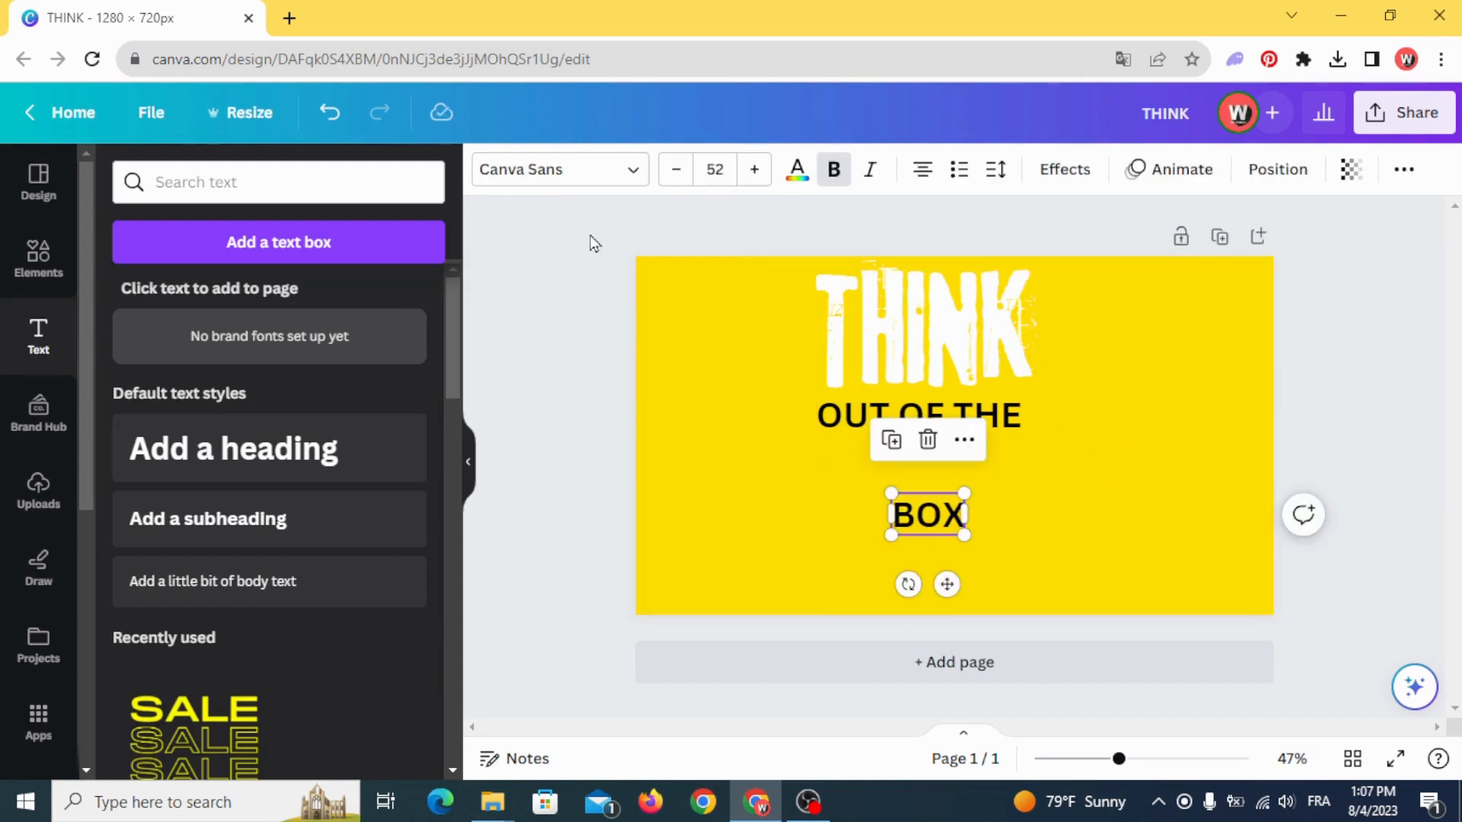
left_click(574, 169)
left_click(255, 352)
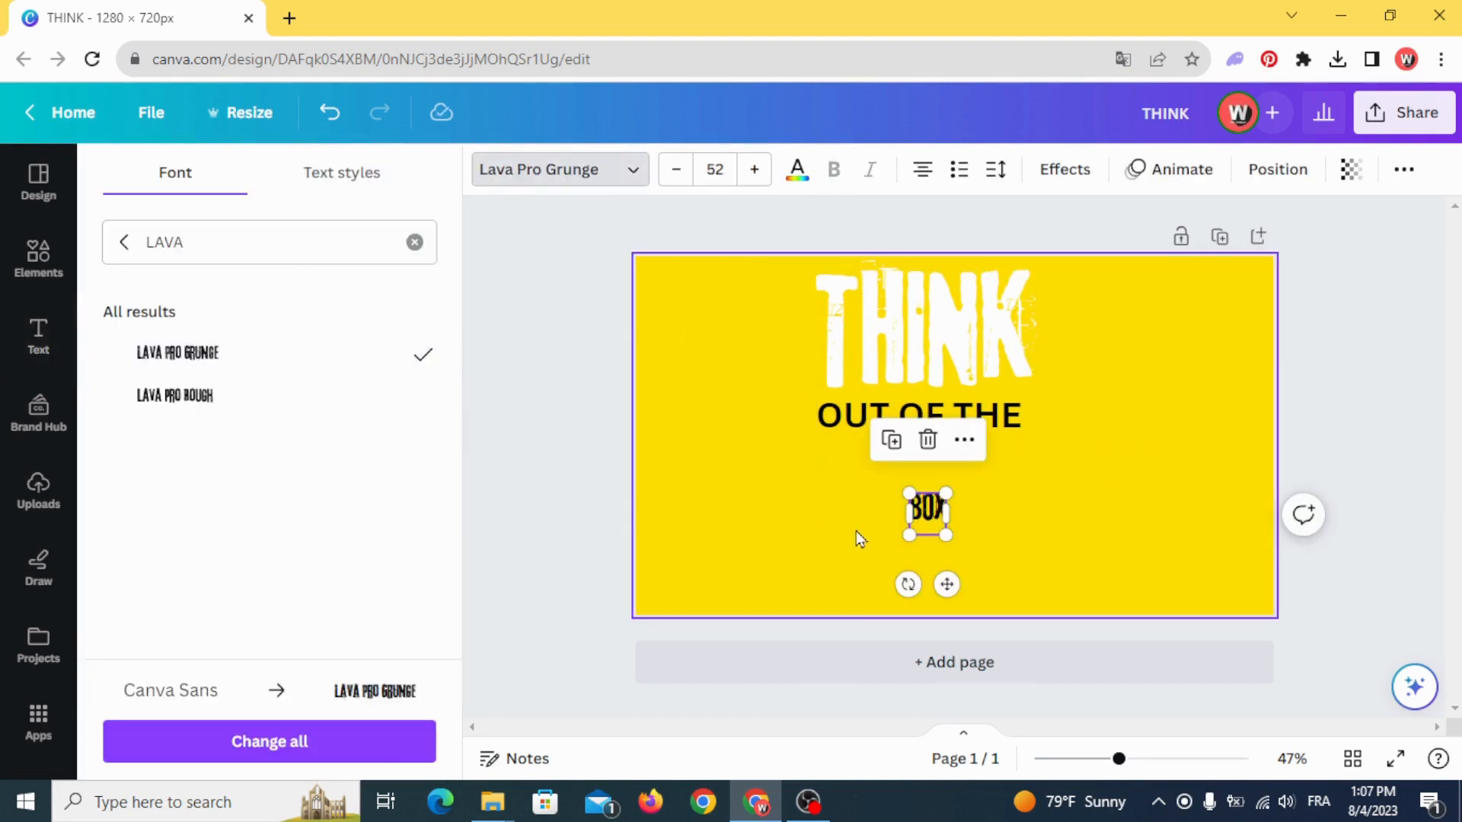
left_click(798, 169)
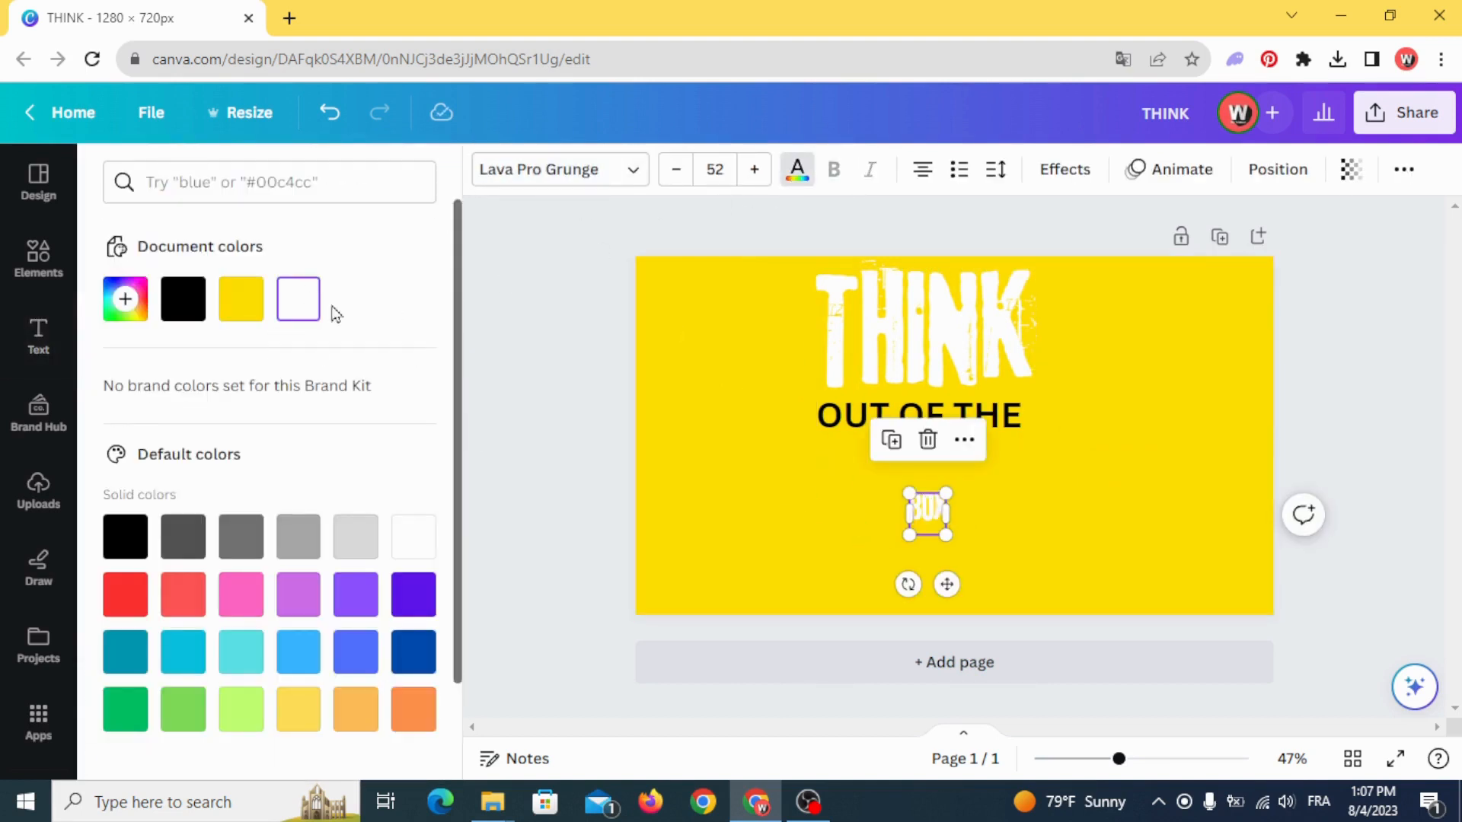
- Enlarge the BOX text to about font size 228 and move it below the OUT OF THE line
left_click_drag(909, 493, 732, 422)
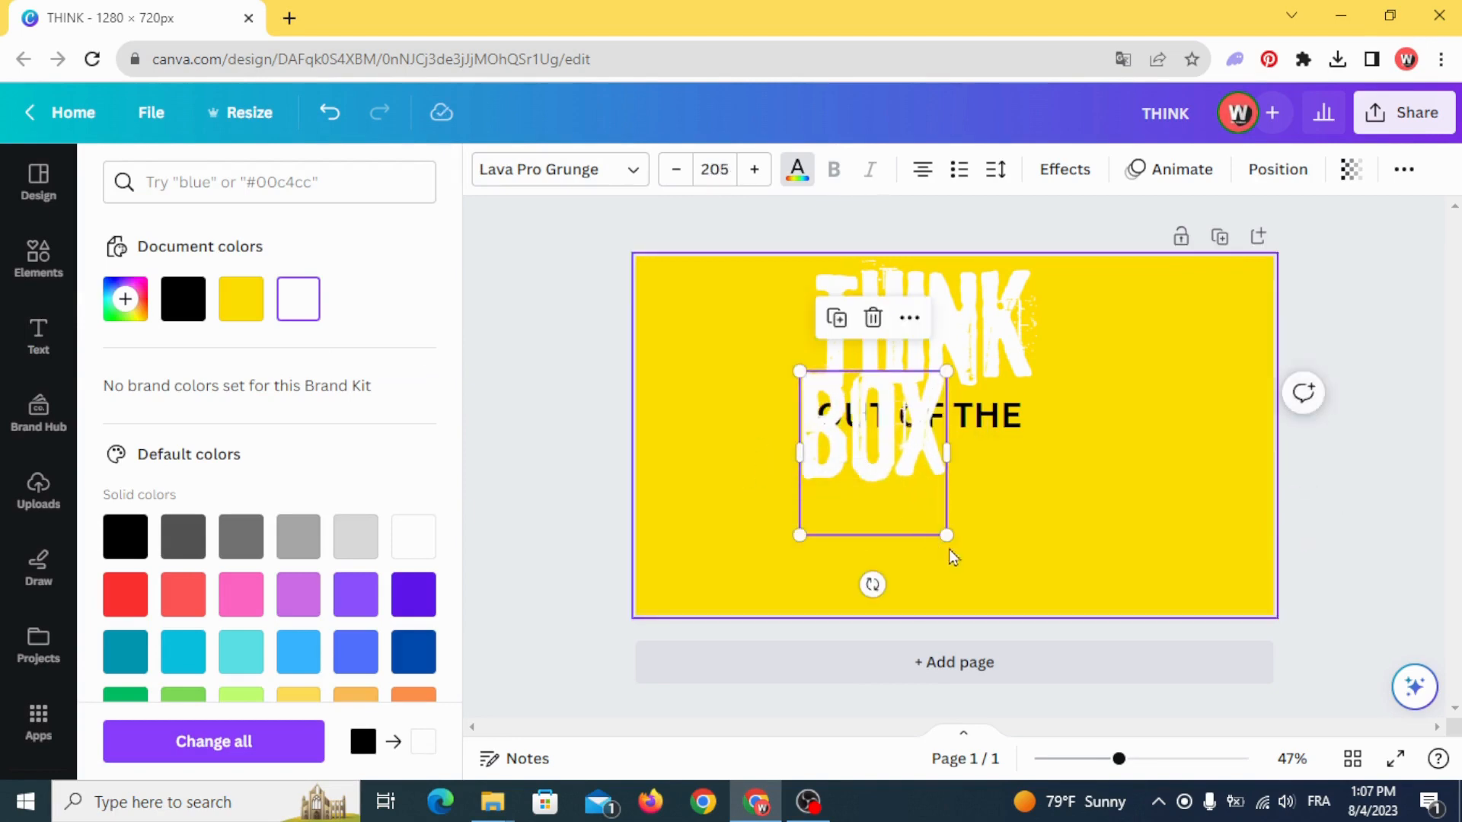
left_click_drag(946, 535, 969, 587)
left_click(670, 418)
left_click(889, 520)
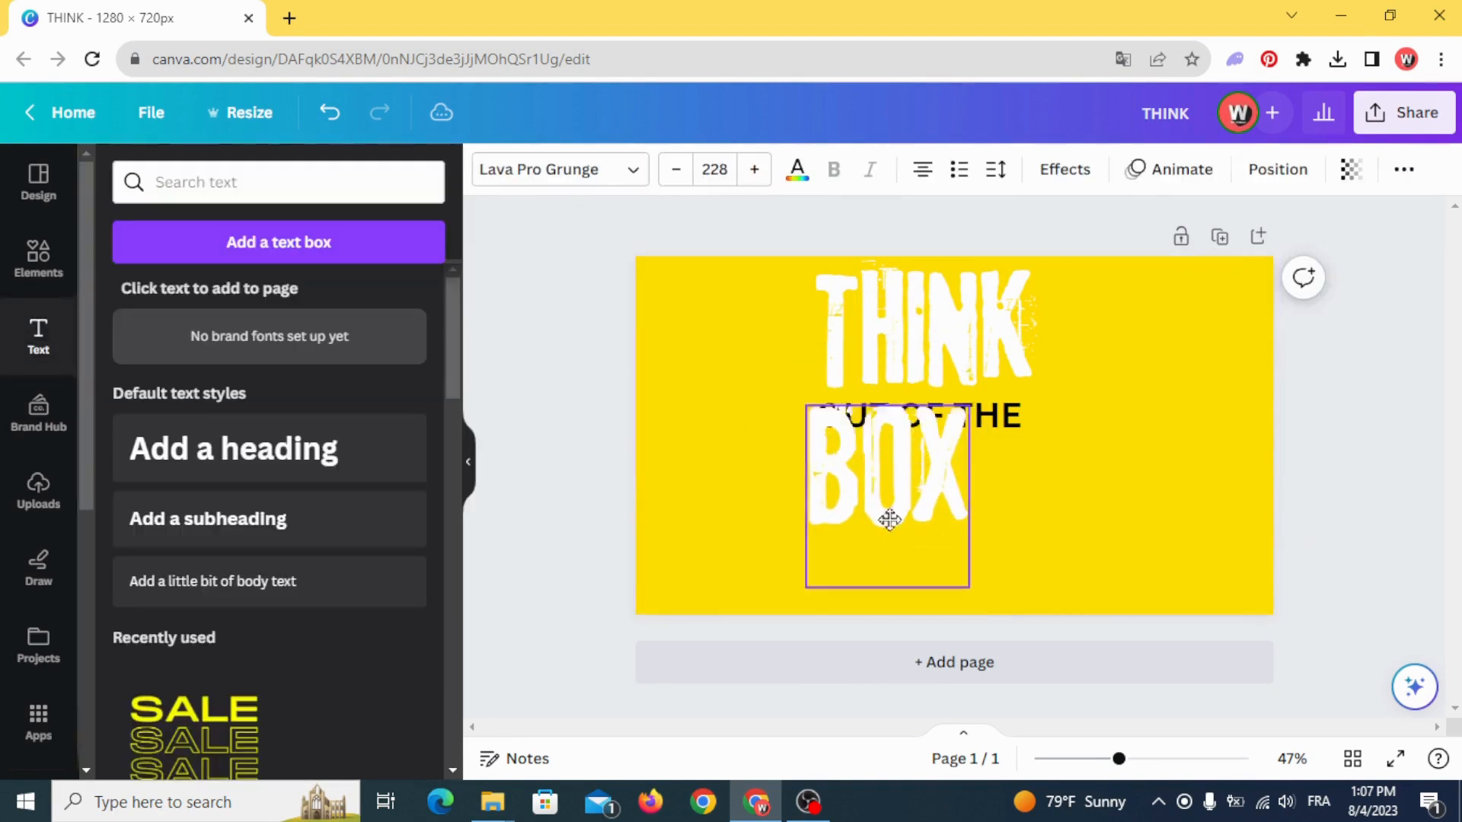
left_click_drag(890, 520, 926, 589)
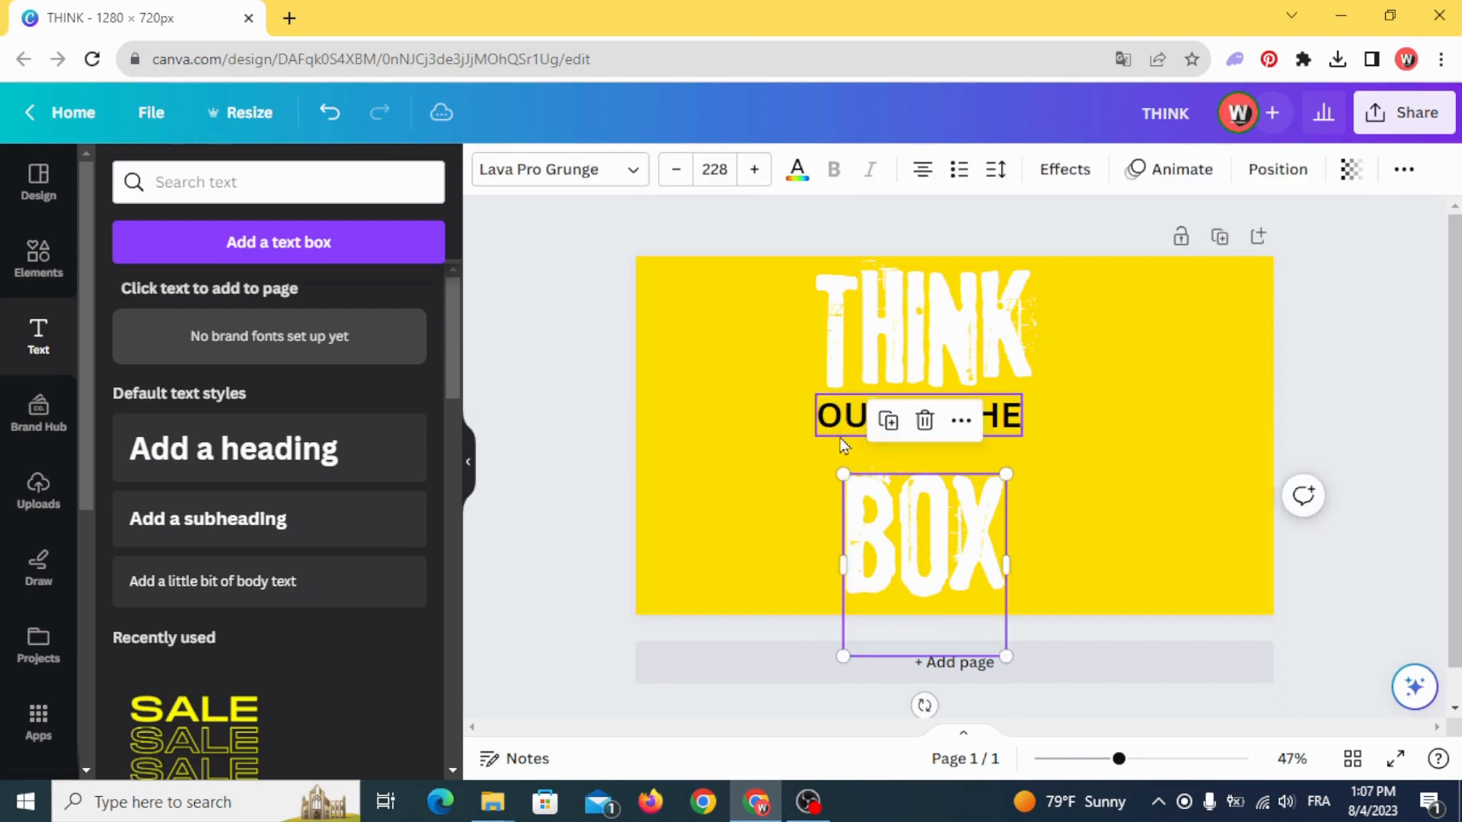
left_click(806, 425)
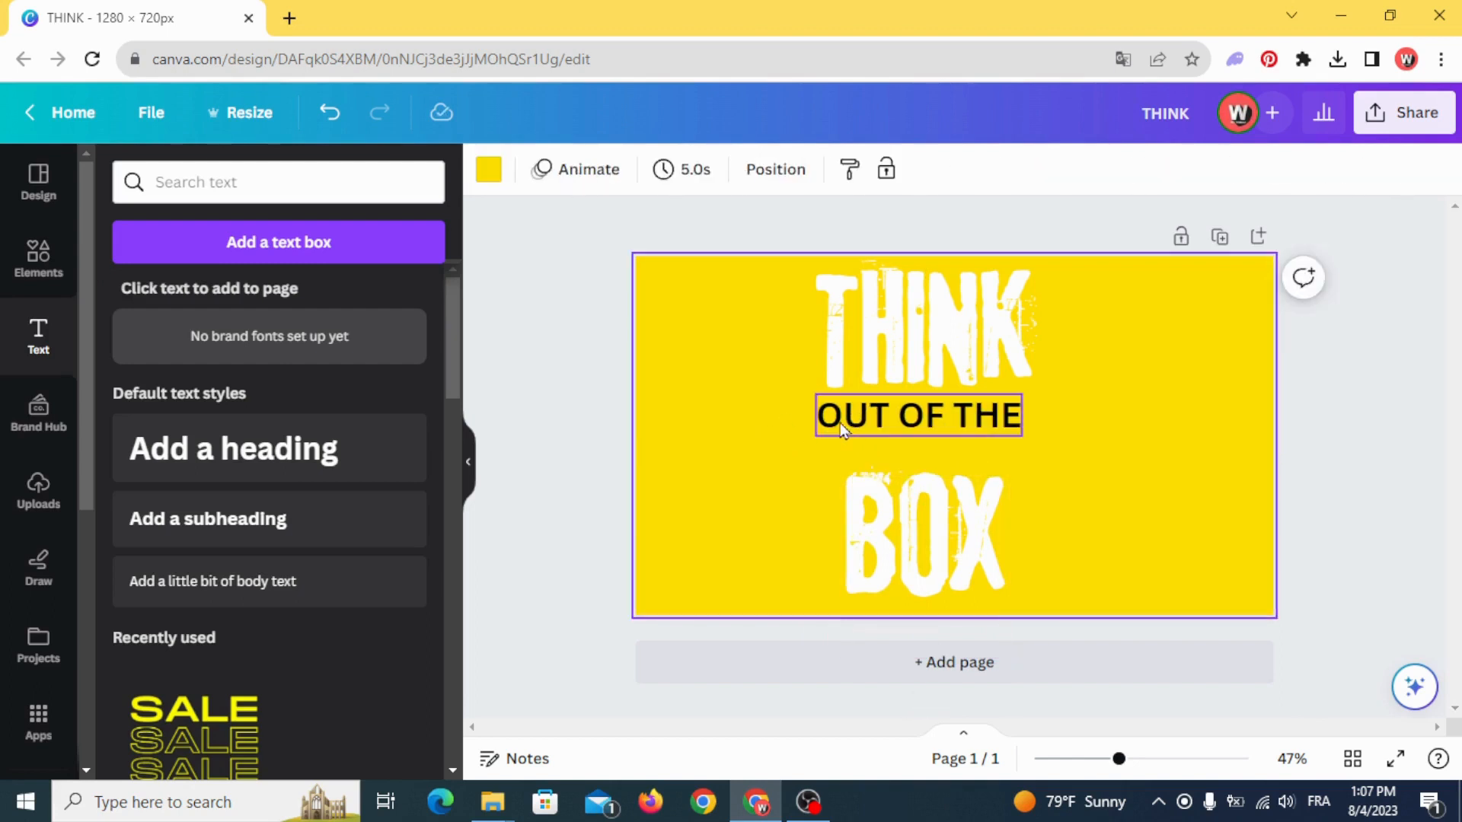
- Apply the Zuume Rough Bold font to the OUT OF THE text and enlarge it to about size 100
left_click(840, 422)
left_click(558, 181)
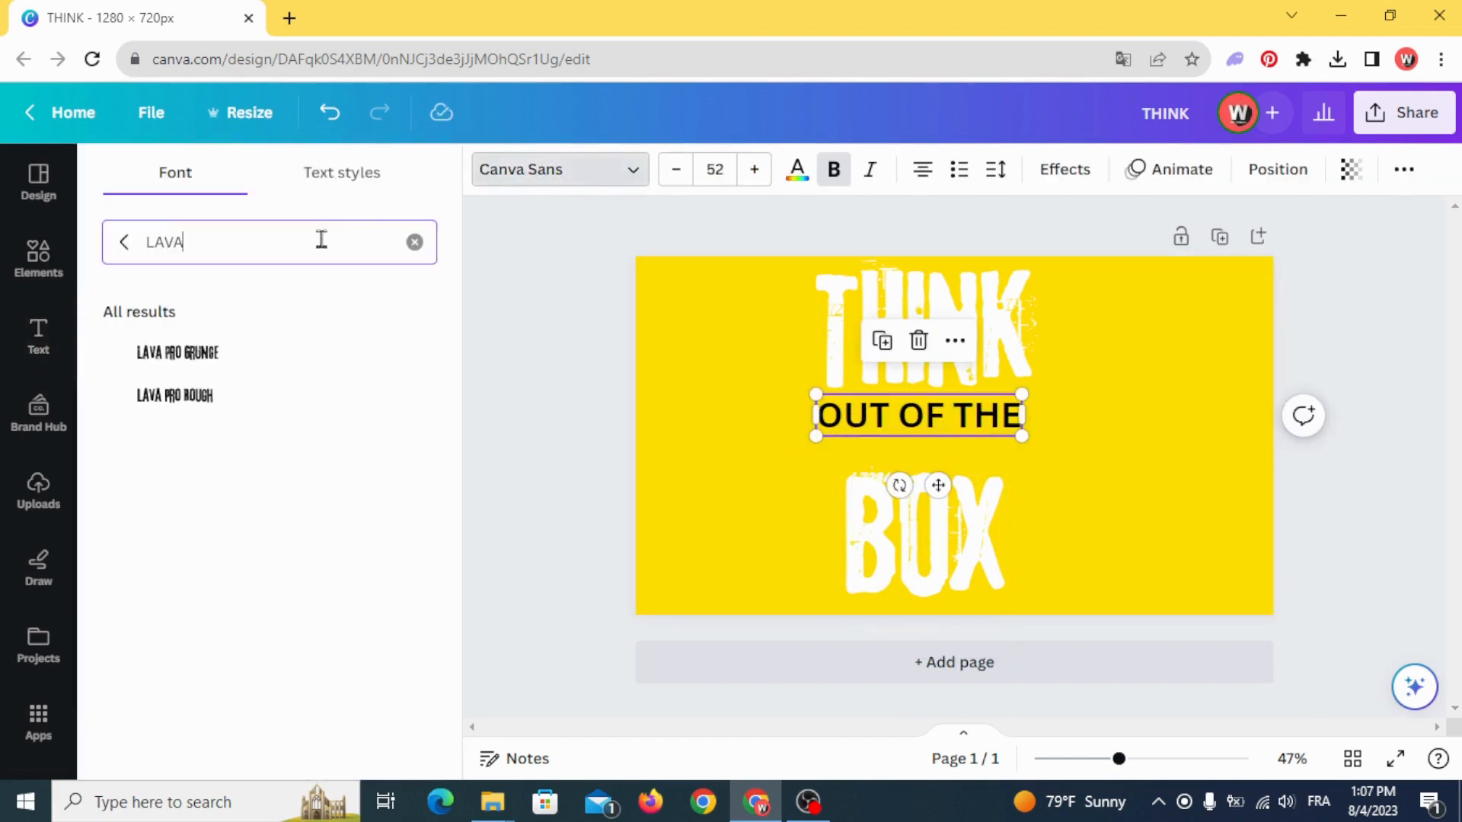
type("ZUU")
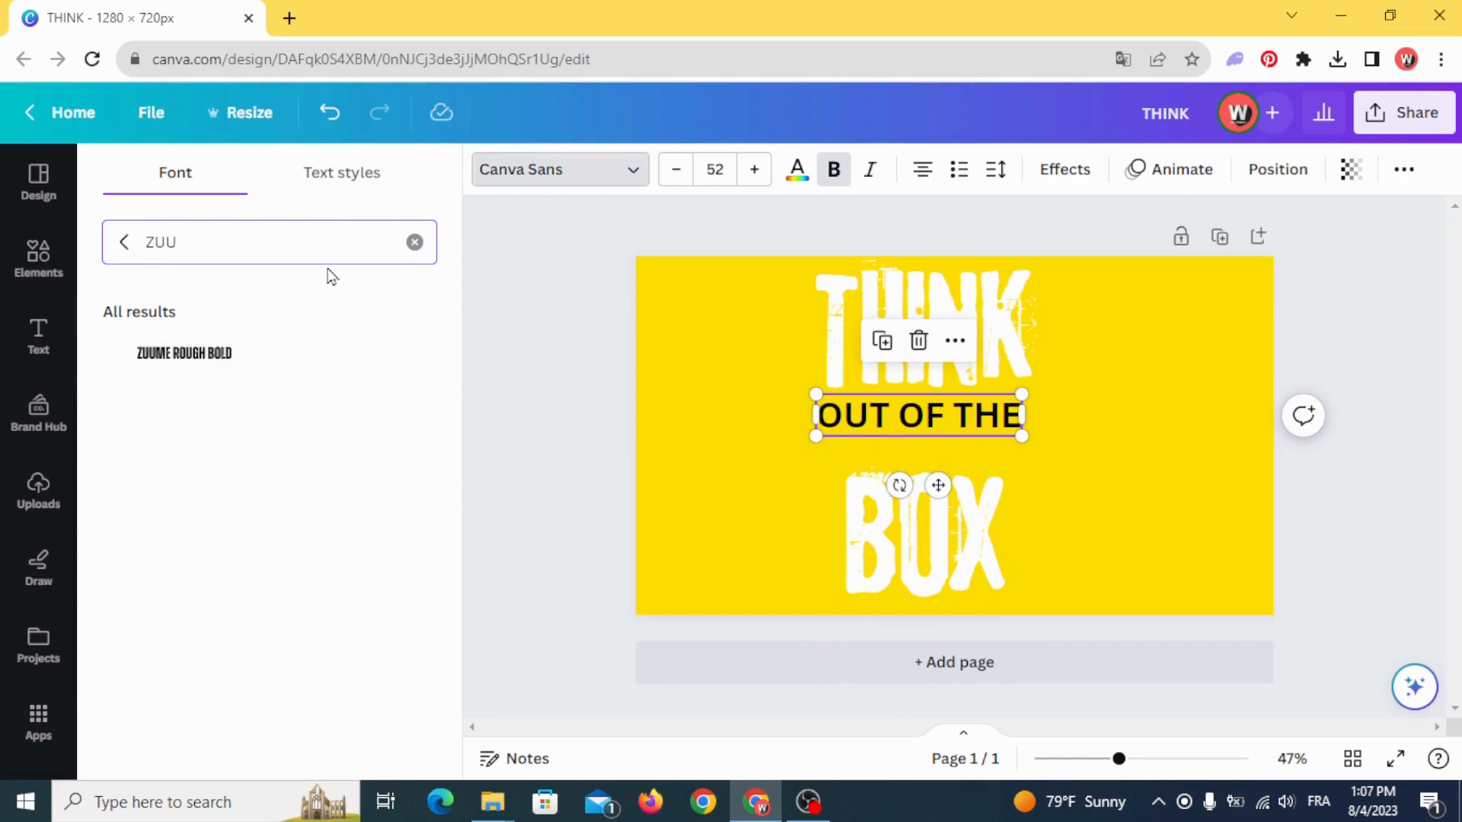
left_click(274, 374)
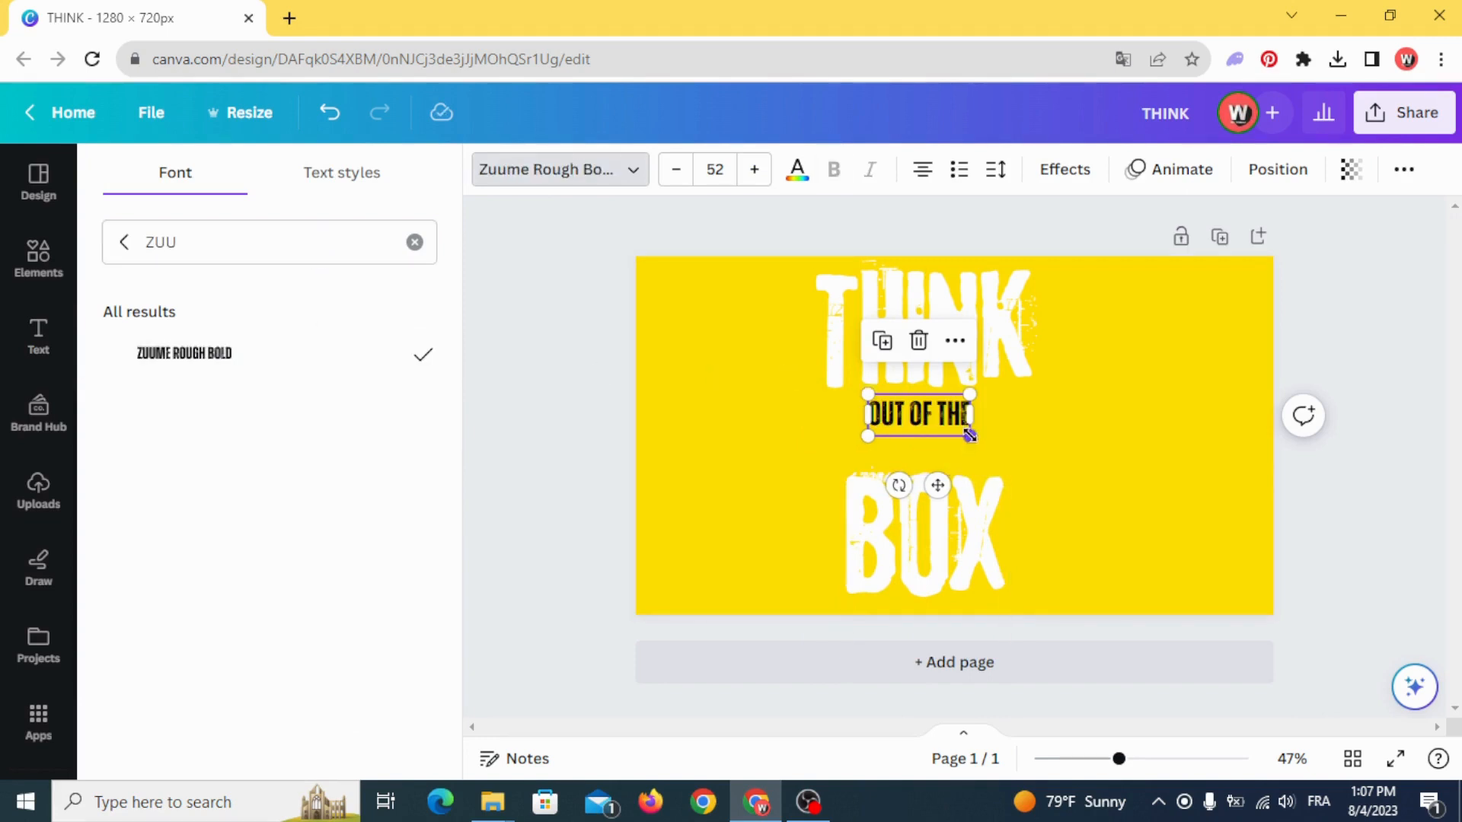
left_click_drag(969, 435, 1064, 474)
- Color the OUT OF THE text white using the document colors
left_click(797, 170)
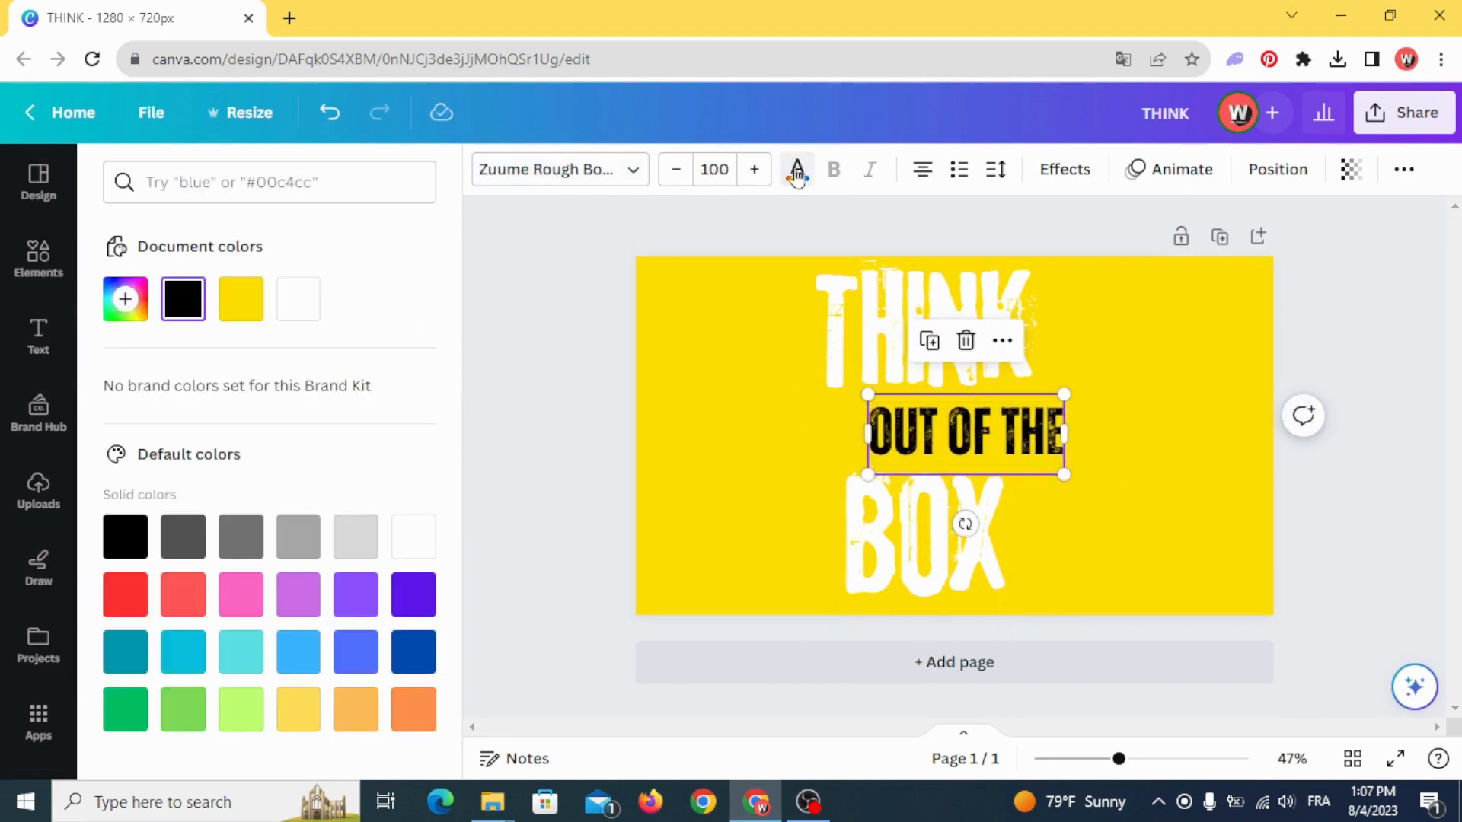
left_click(298, 299)
left_click(756, 410)
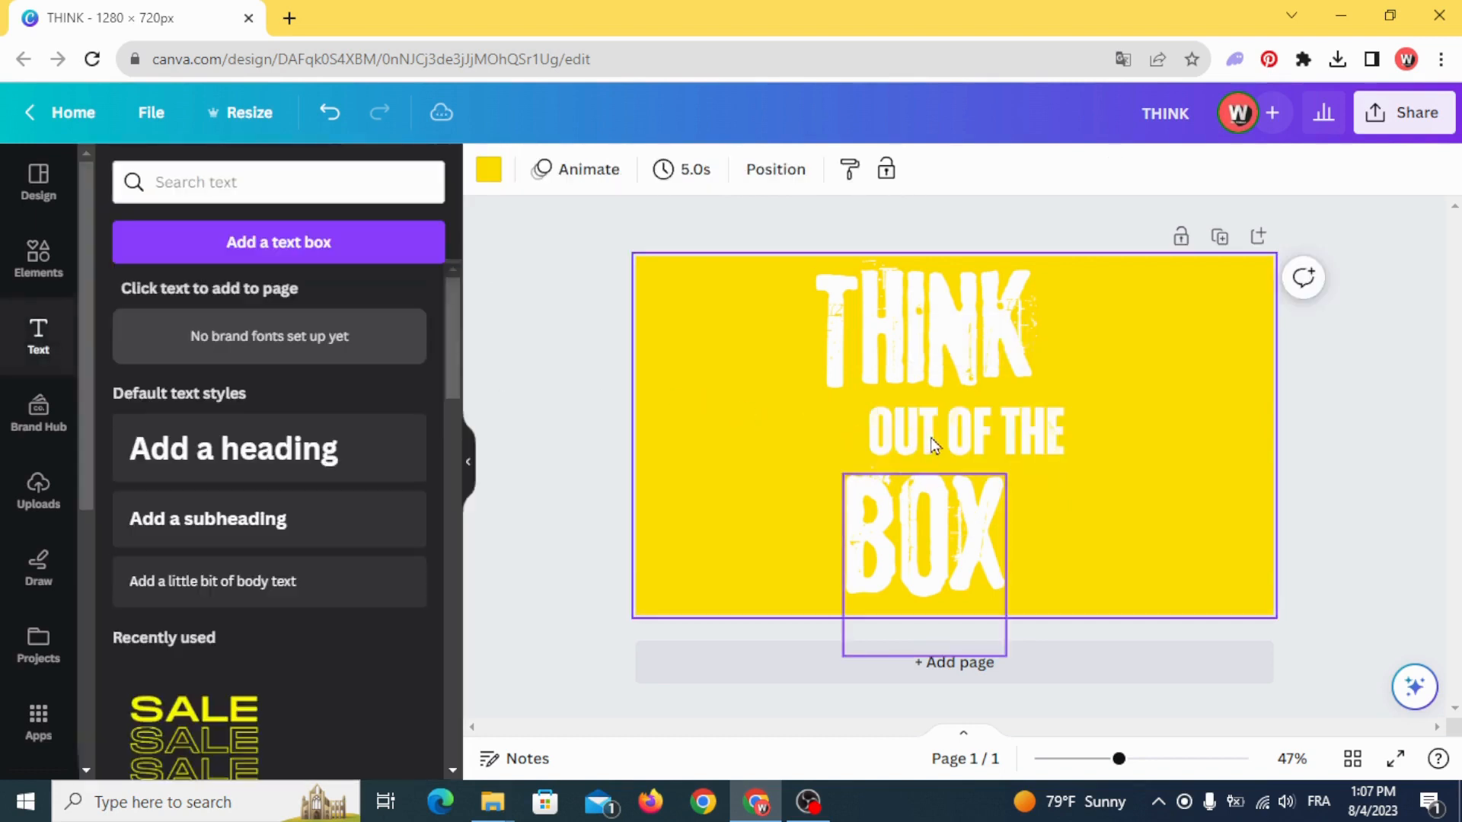
- Shrink the OUT OF THE text to about 330 px wide and align the BOX text directly beneath it
left_click_drag(941, 521, 1063, 588)
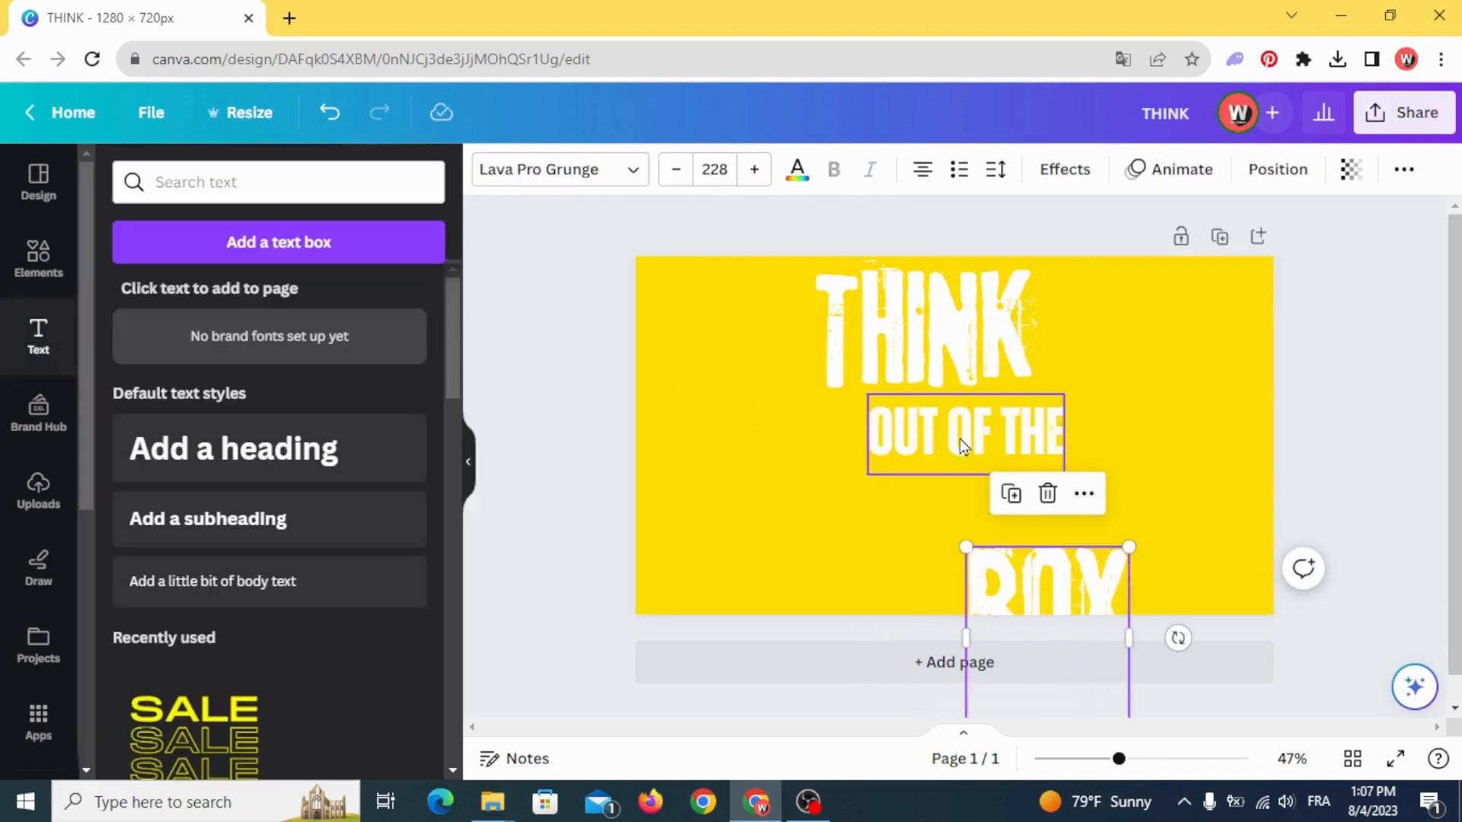
left_click_drag(961, 437, 931, 445)
left_click_drag(836, 405, 865, 418)
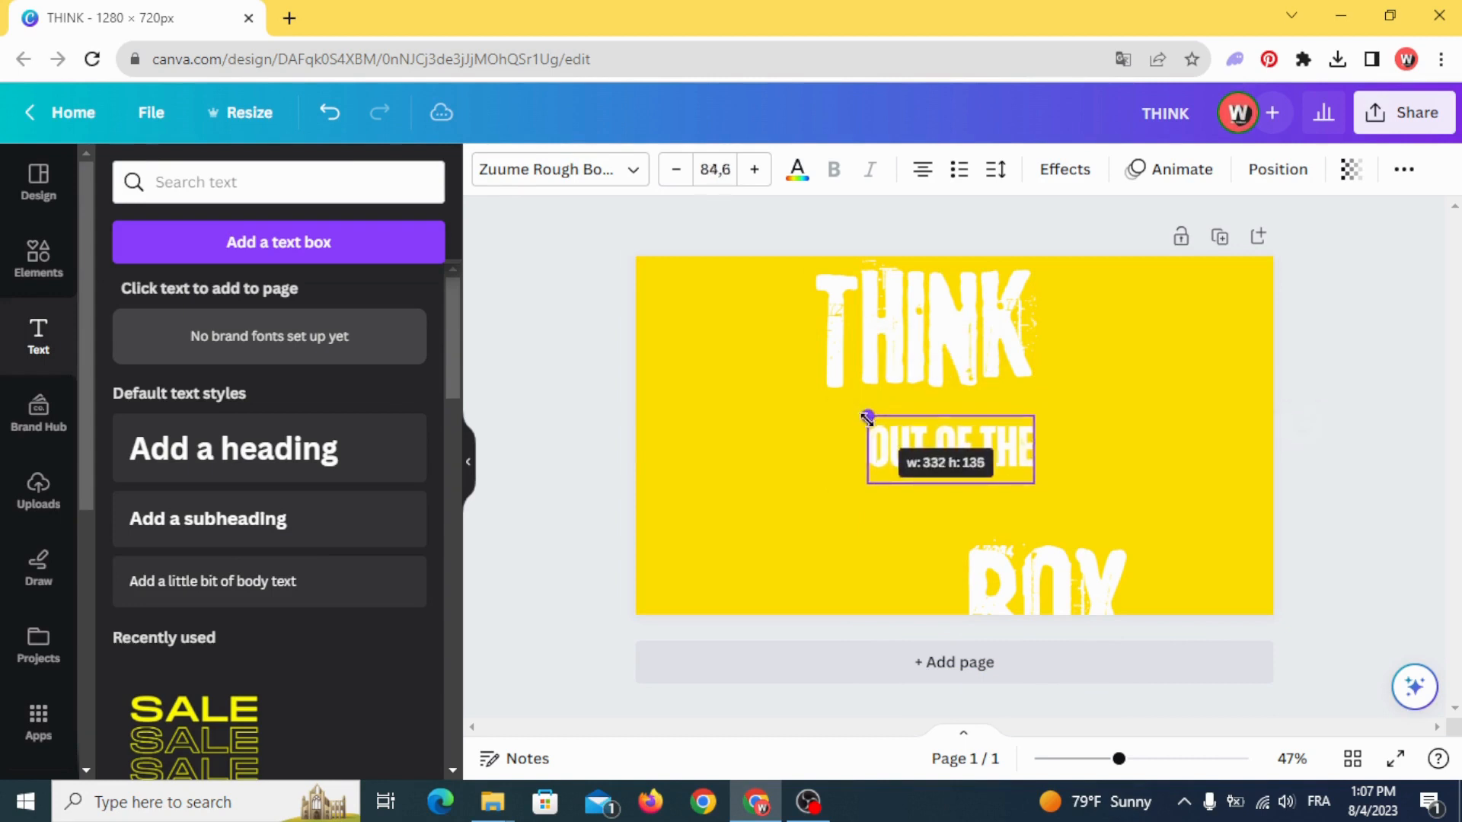
left_click(843, 459)
left_click(911, 470)
mouse_move(911, 470)
left_mouse_down()
mouse_move(898, 460)
mouse_move(915, 464)
left_mouse_up()
left_click_drag(1029, 542, 980, 505)
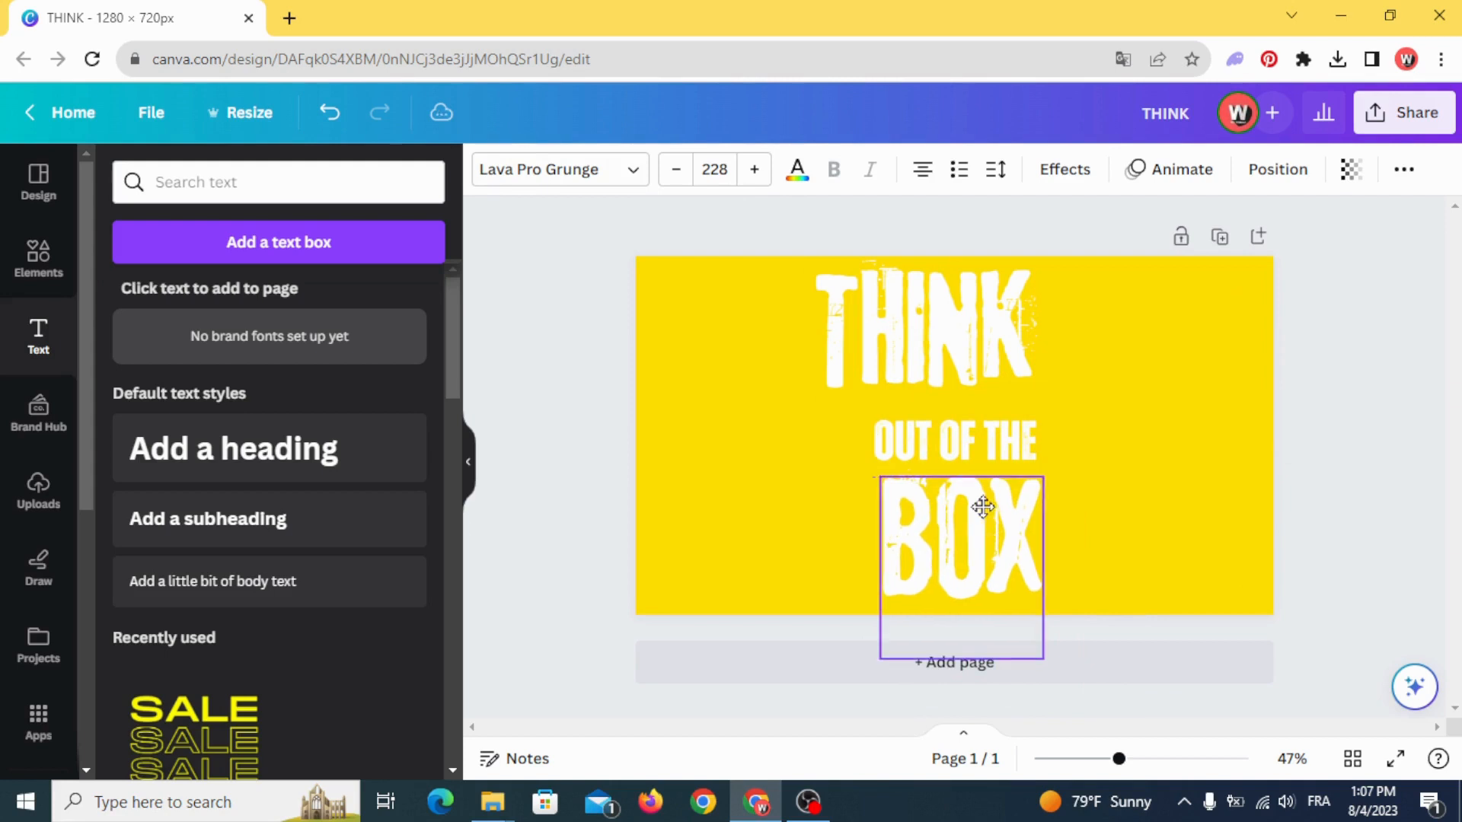
- Reduce the THINK text to about size 167 so its width matches the two lines below
left_click(712, 385)
left_click(875, 317)
left_click_drag(816, 274, 868, 311)
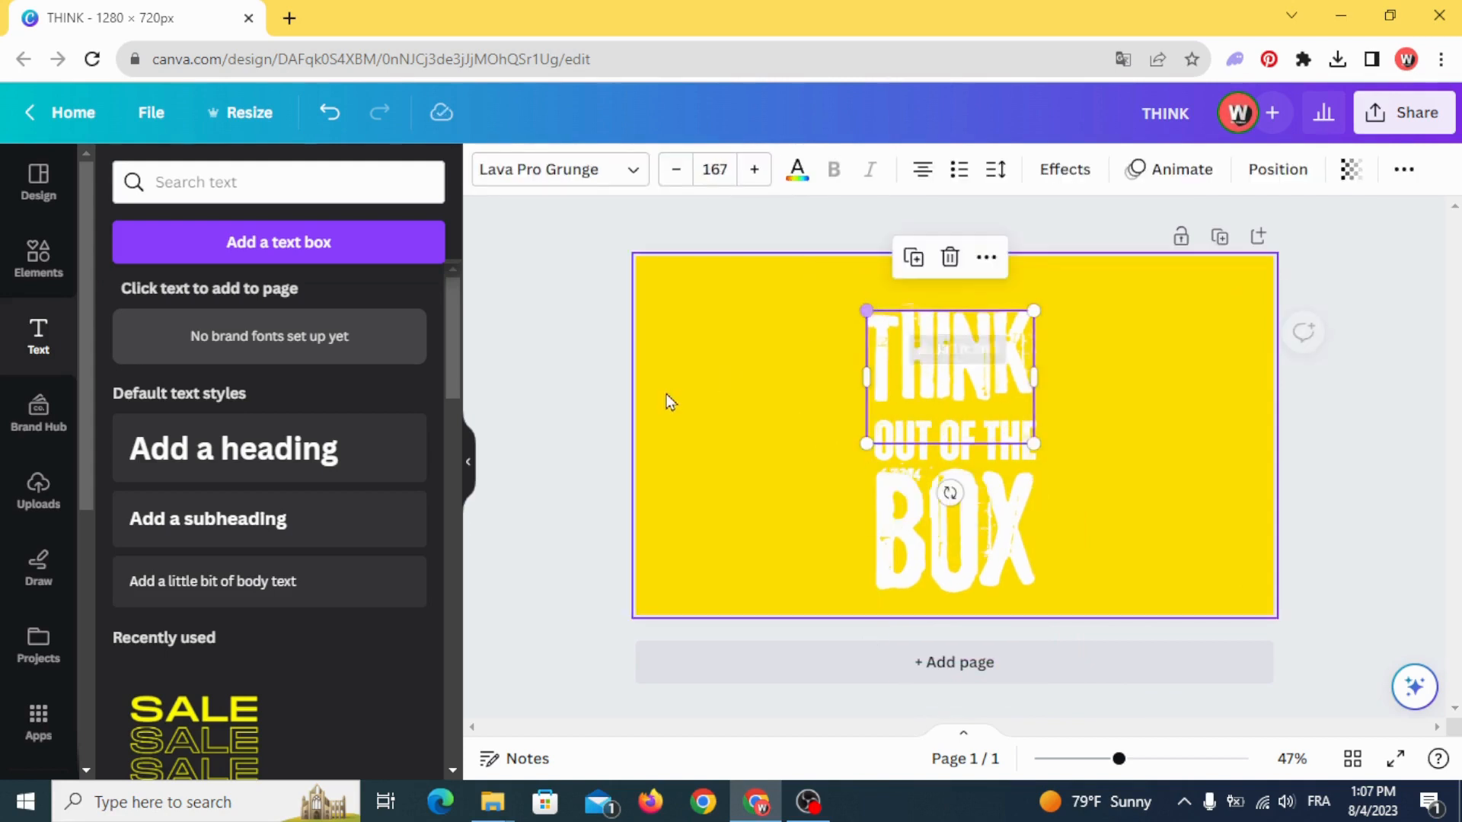
left_click(667, 397)
- Select all three text lines together and shift them slightly upward on the page
left_click(941, 502)
left_click_drag(758, 309, 1037, 617)
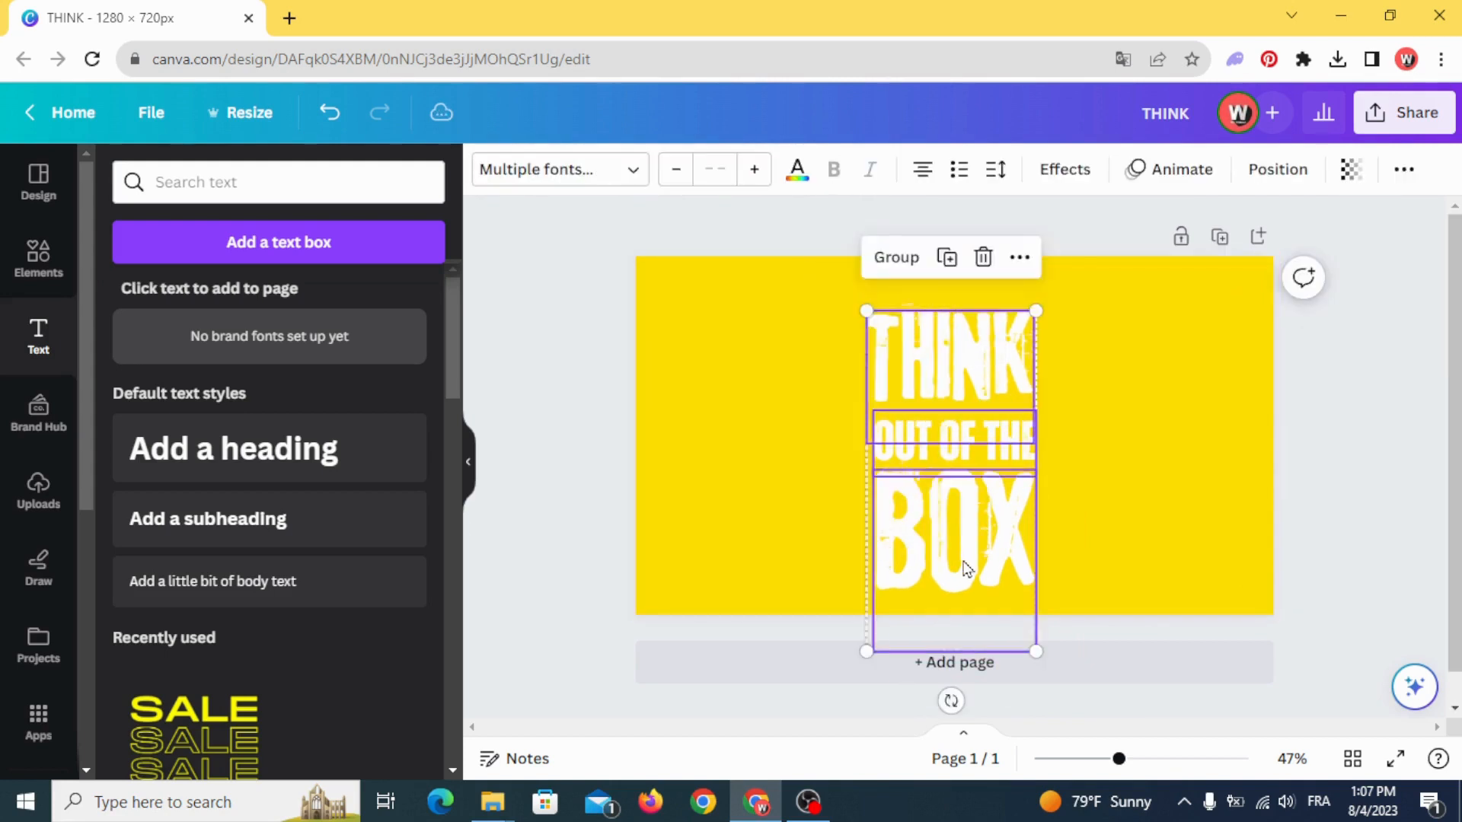
left_click_drag(962, 561, 964, 546)
left_click(734, 480)
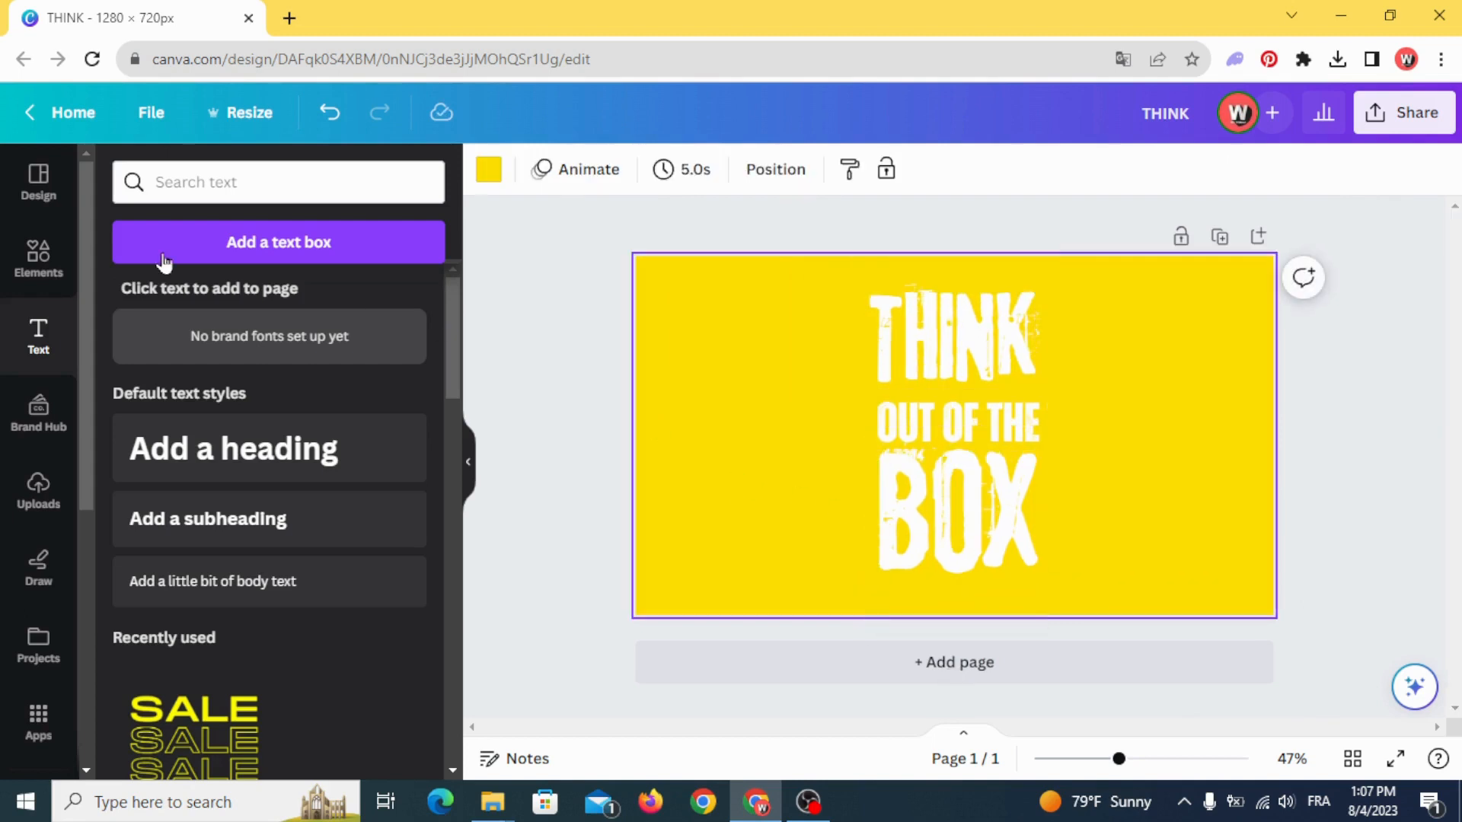
- Add a square shape and stretch it into a large rectangle covering the middle of the lettering
left_click(42, 270)
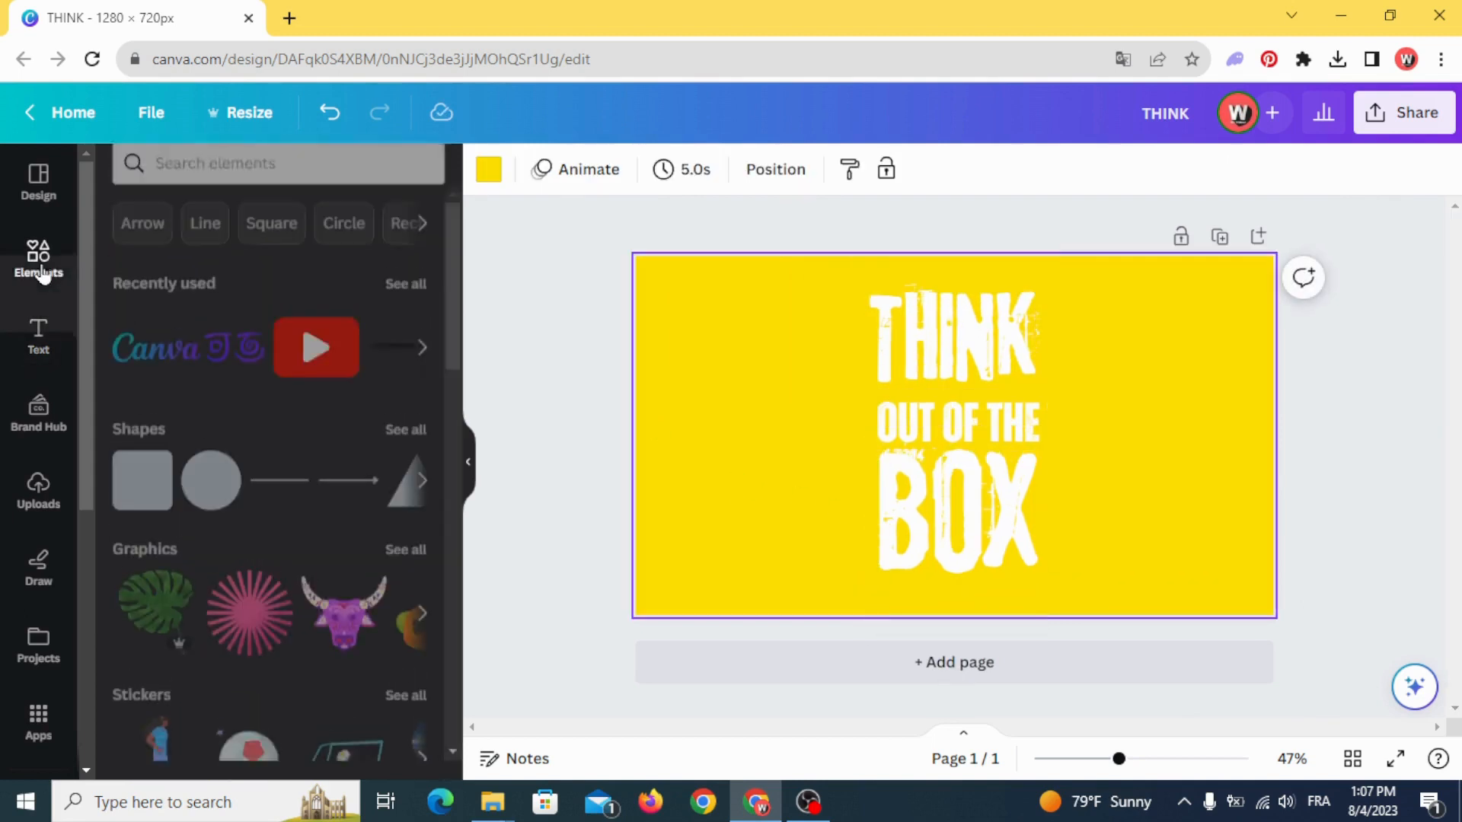
left_click(142, 512)
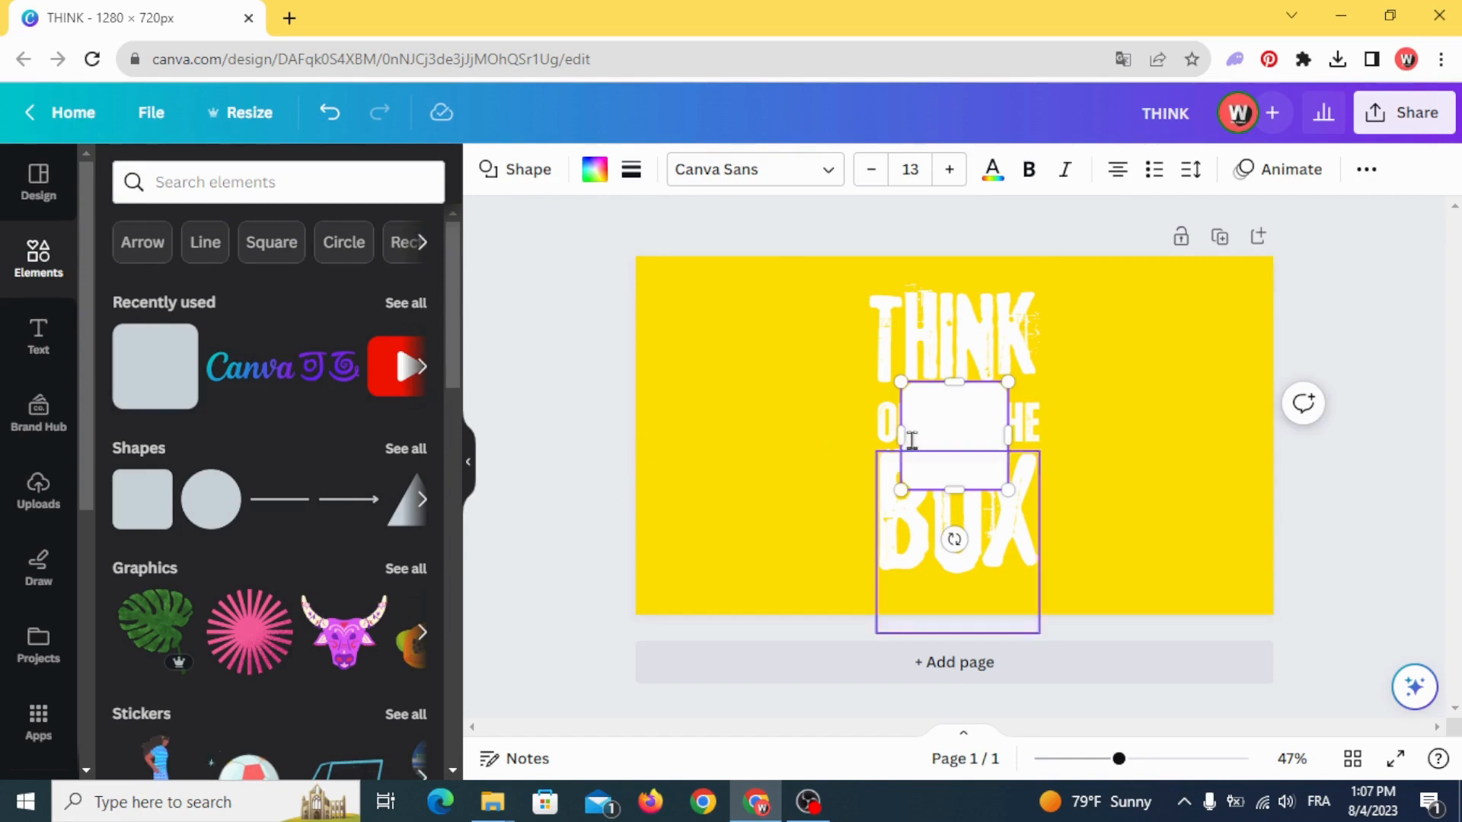
left_click_drag(908, 438, 799, 434)
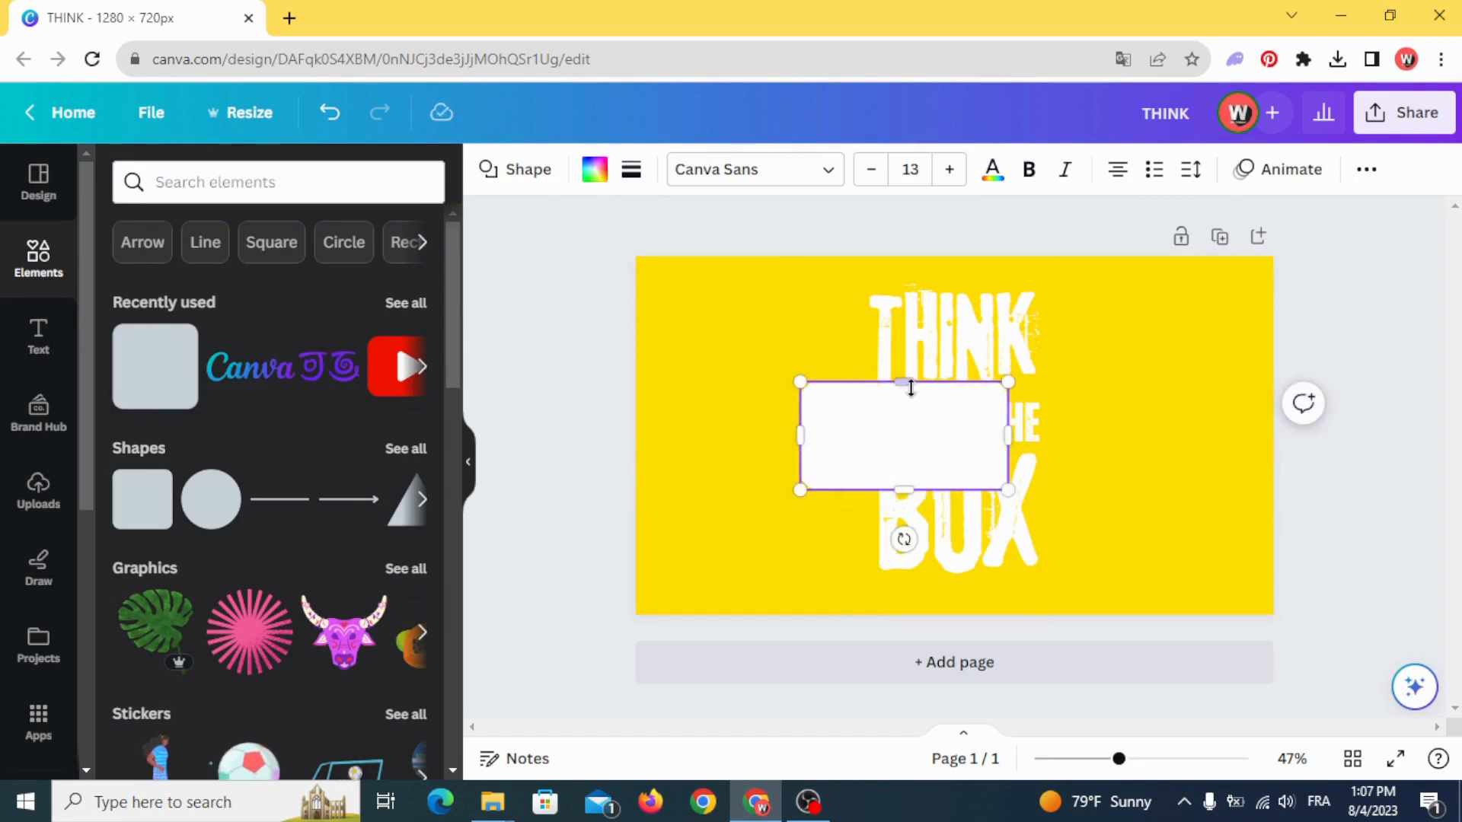
left_click_drag(911, 381, 907, 343)
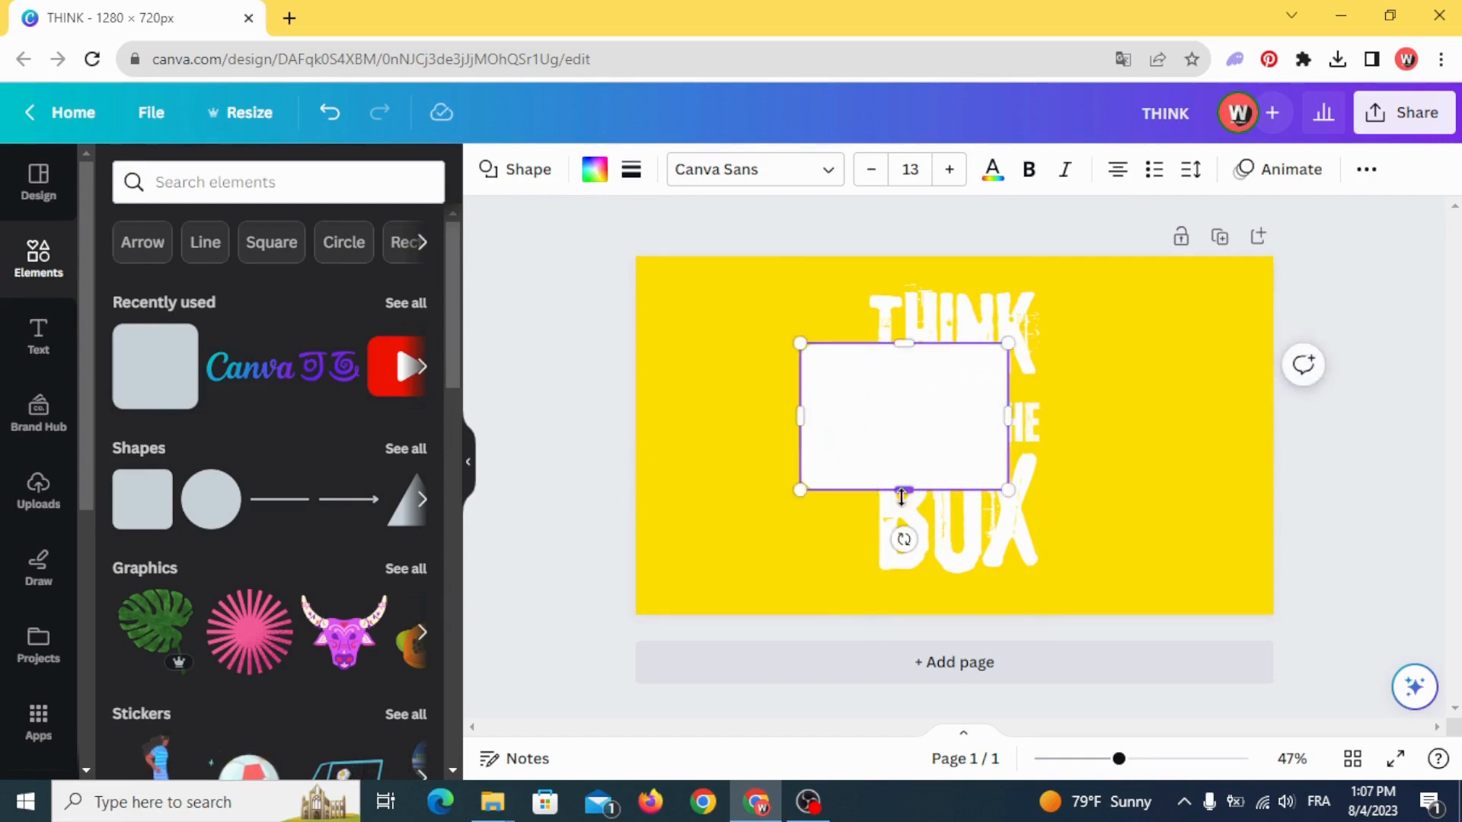
left_click_drag(902, 497, 904, 533)
left_click_drag(1007, 440, 1060, 449)
- Remove the rectangle's corner rounding and fill it with solid black
left_click(631, 169)
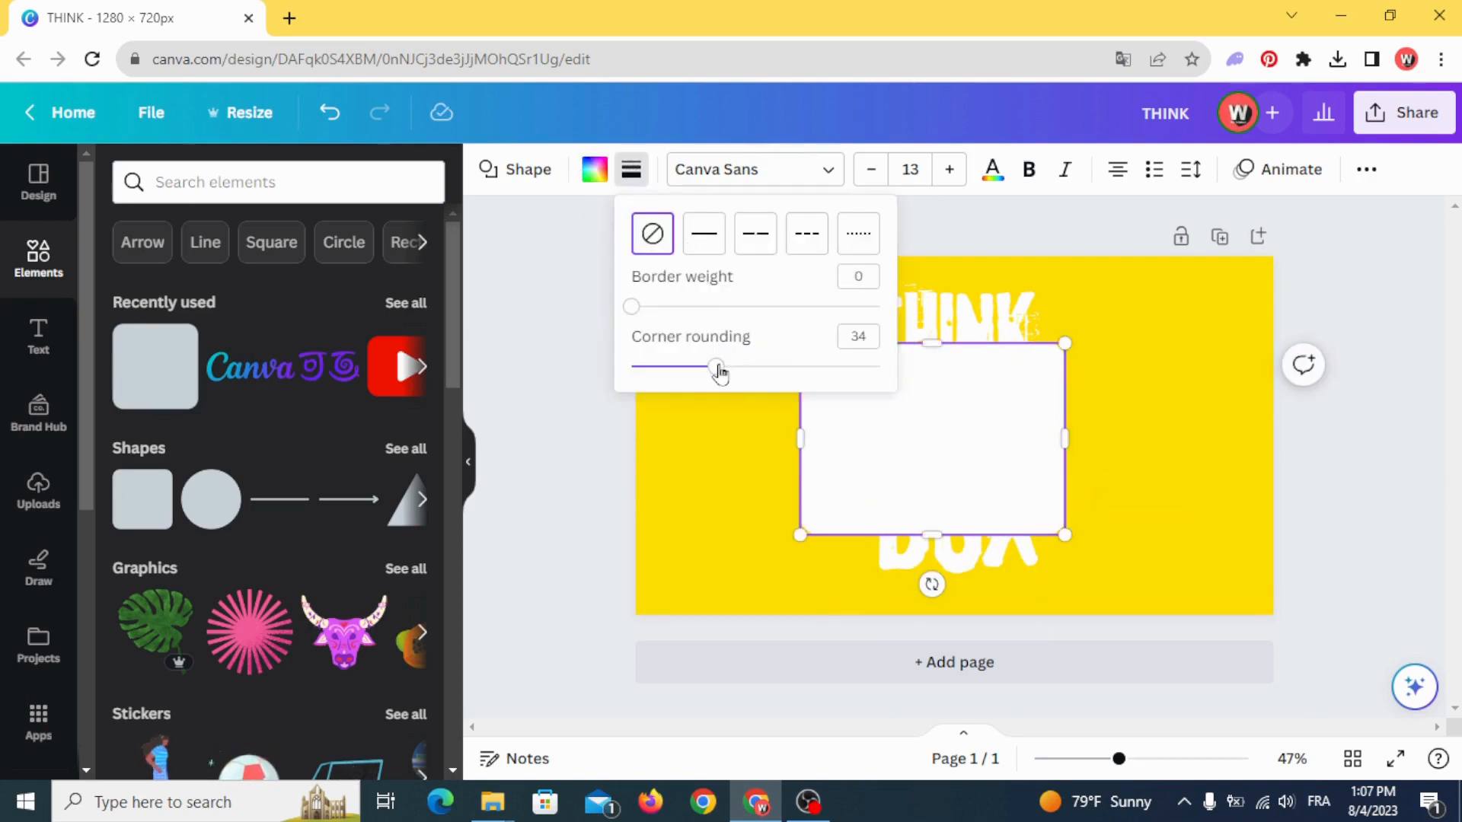
left_click_drag(719, 372, 601, 382)
left_click(597, 404)
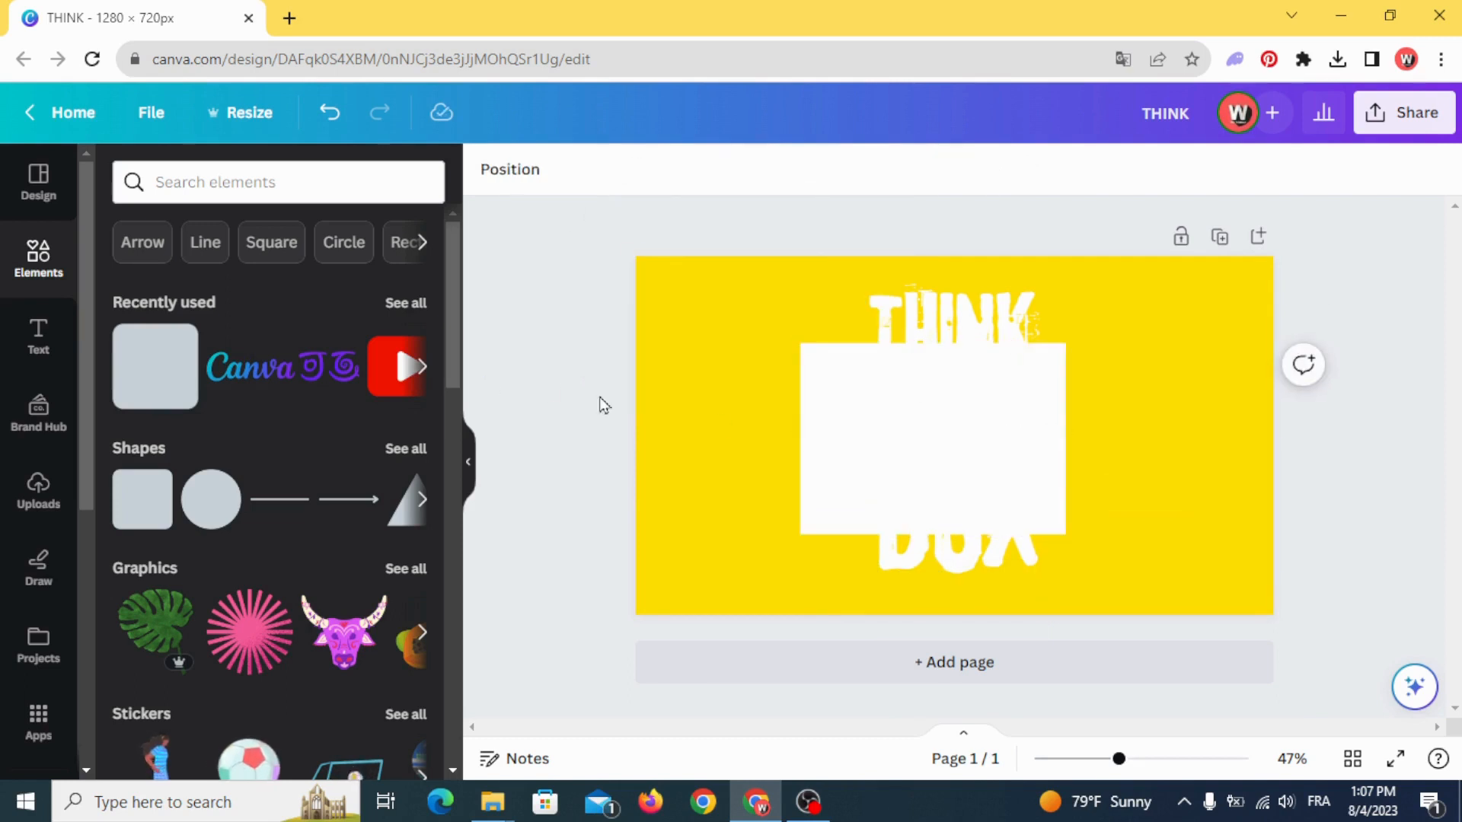
left_click(820, 432)
left_click(595, 170)
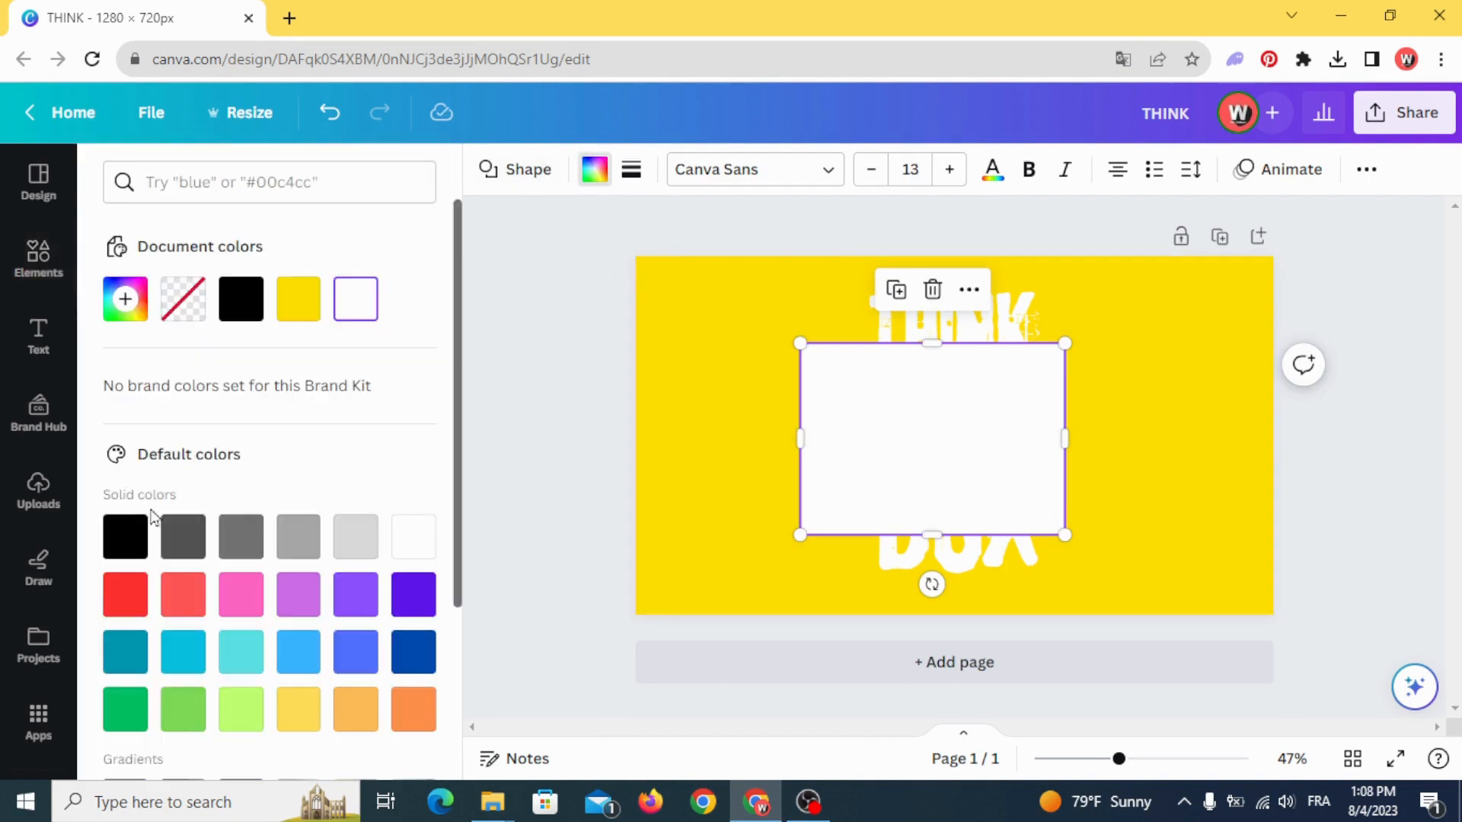
left_click(130, 536)
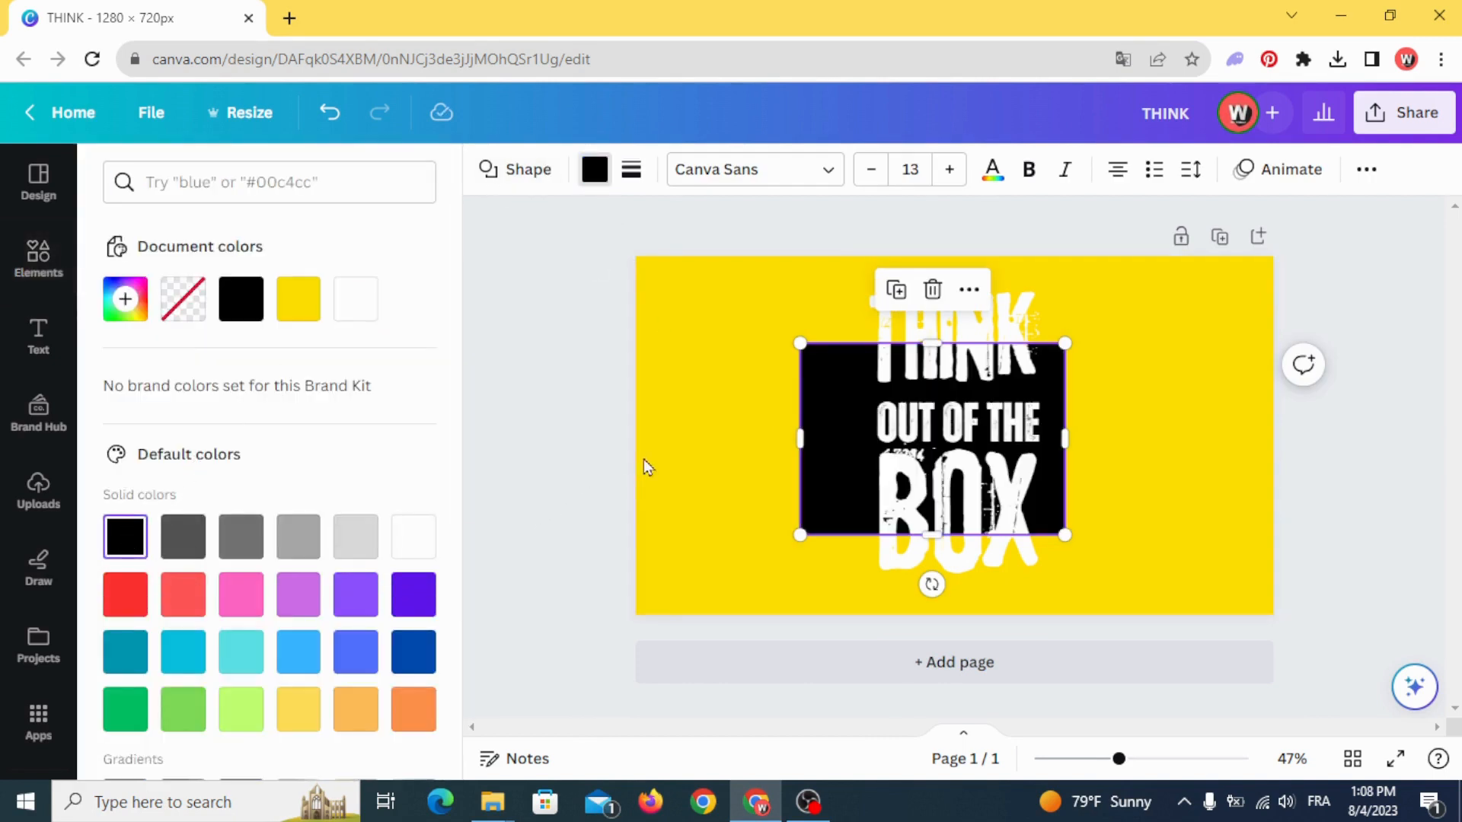
- Narrow the black rectangle to about 392 px wide around the text and raise its lower edge to mid-height of the BOX letters
left_click_drag(799, 438, 859, 449)
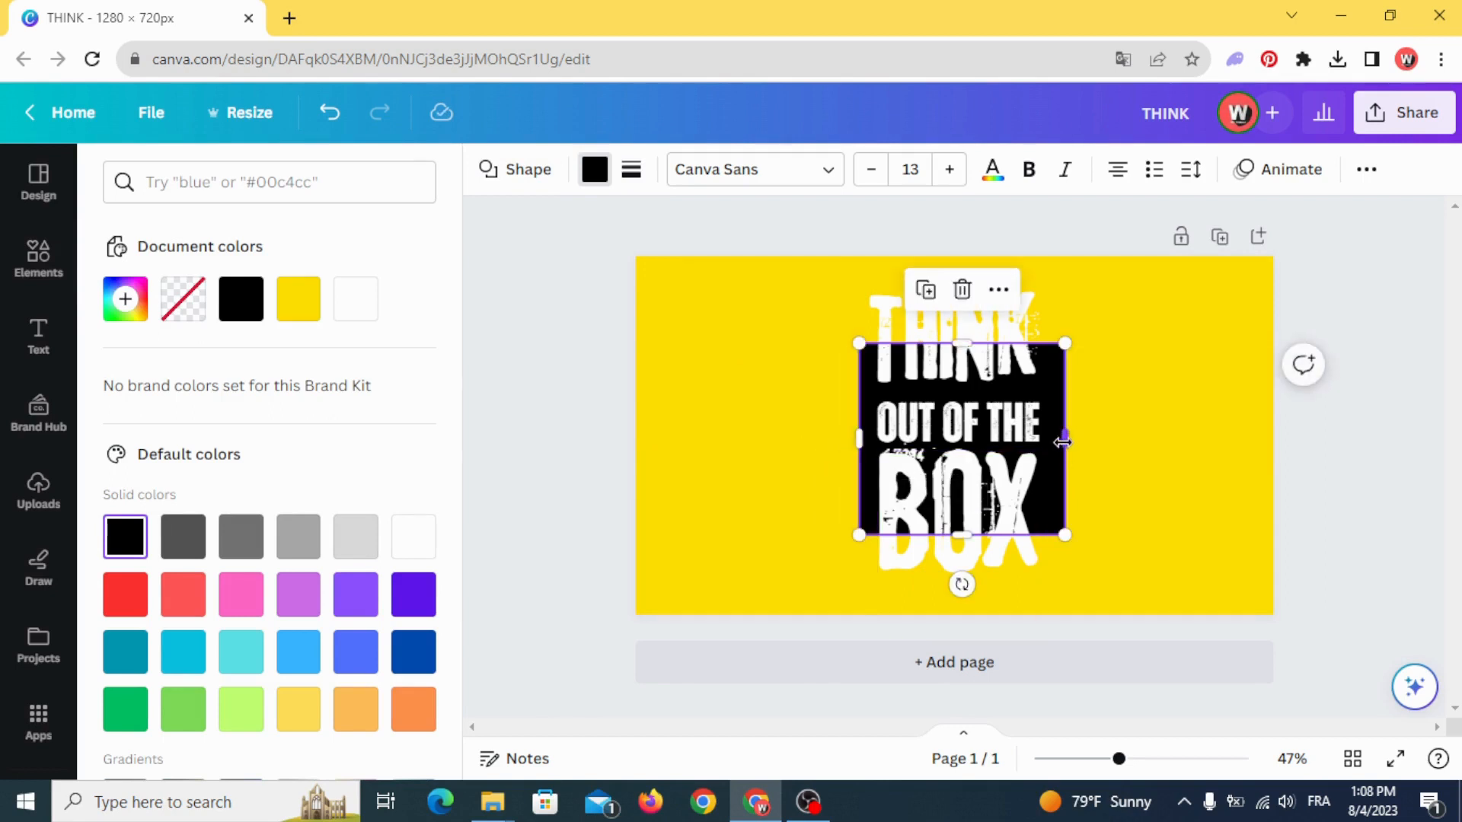
left_click_drag(1063, 442, 1053, 440)
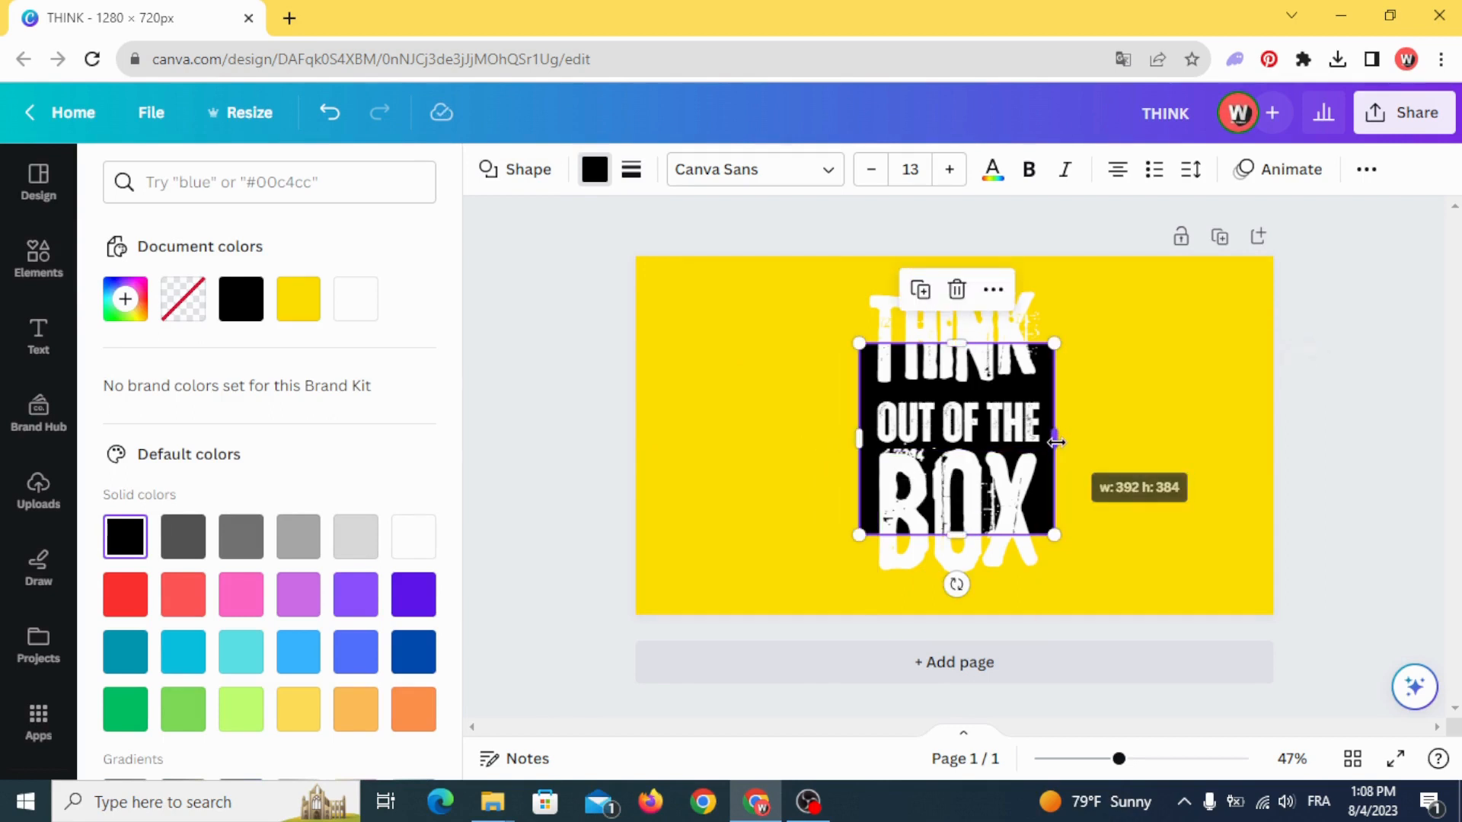
left_click_drag(955, 534, 954, 518)
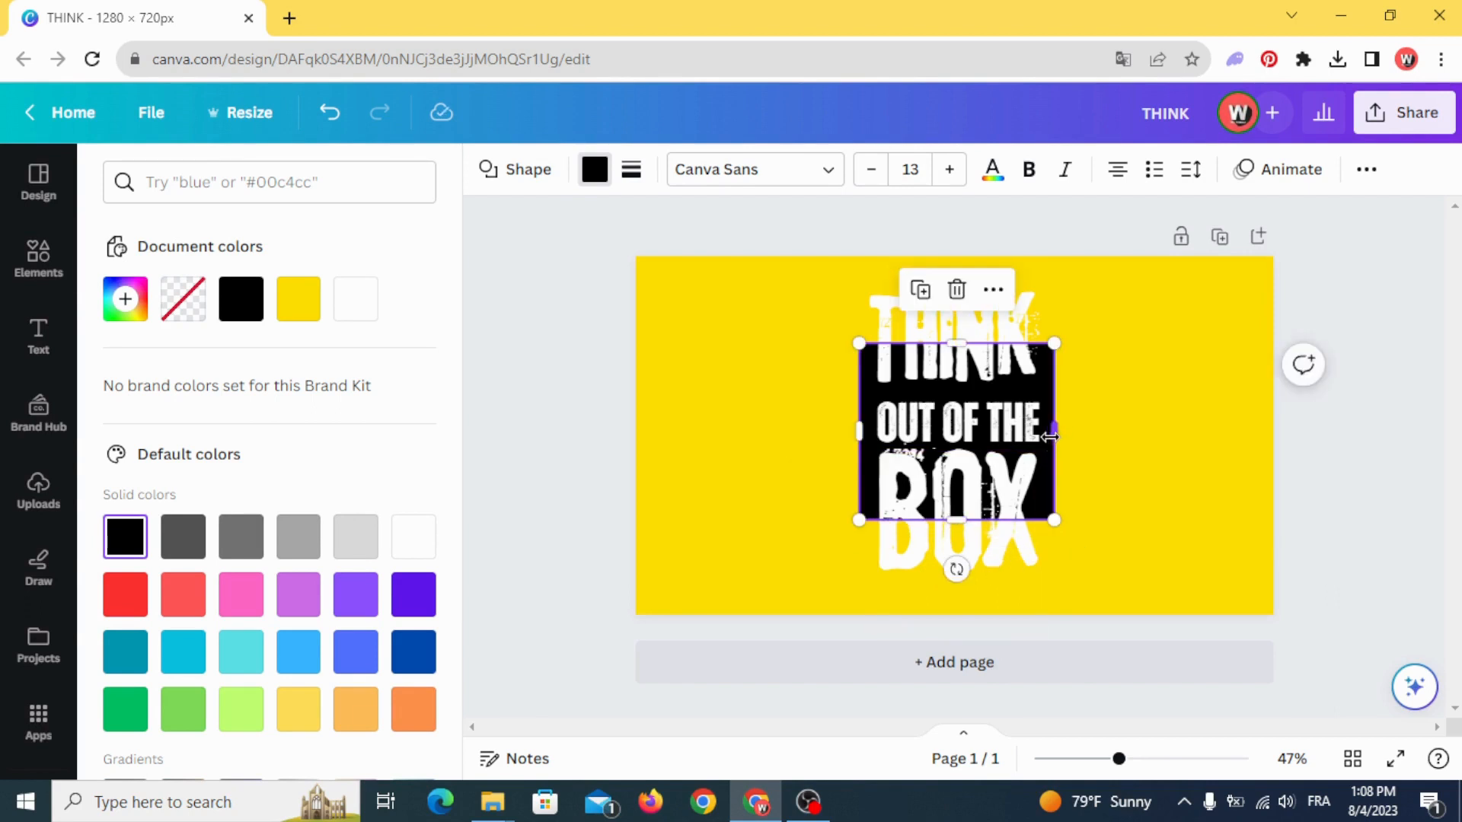
left_click(726, 462)
- Search the elements for SHADOW graphics and add the thin horizontal shadow strip to the page
left_click(39, 242)
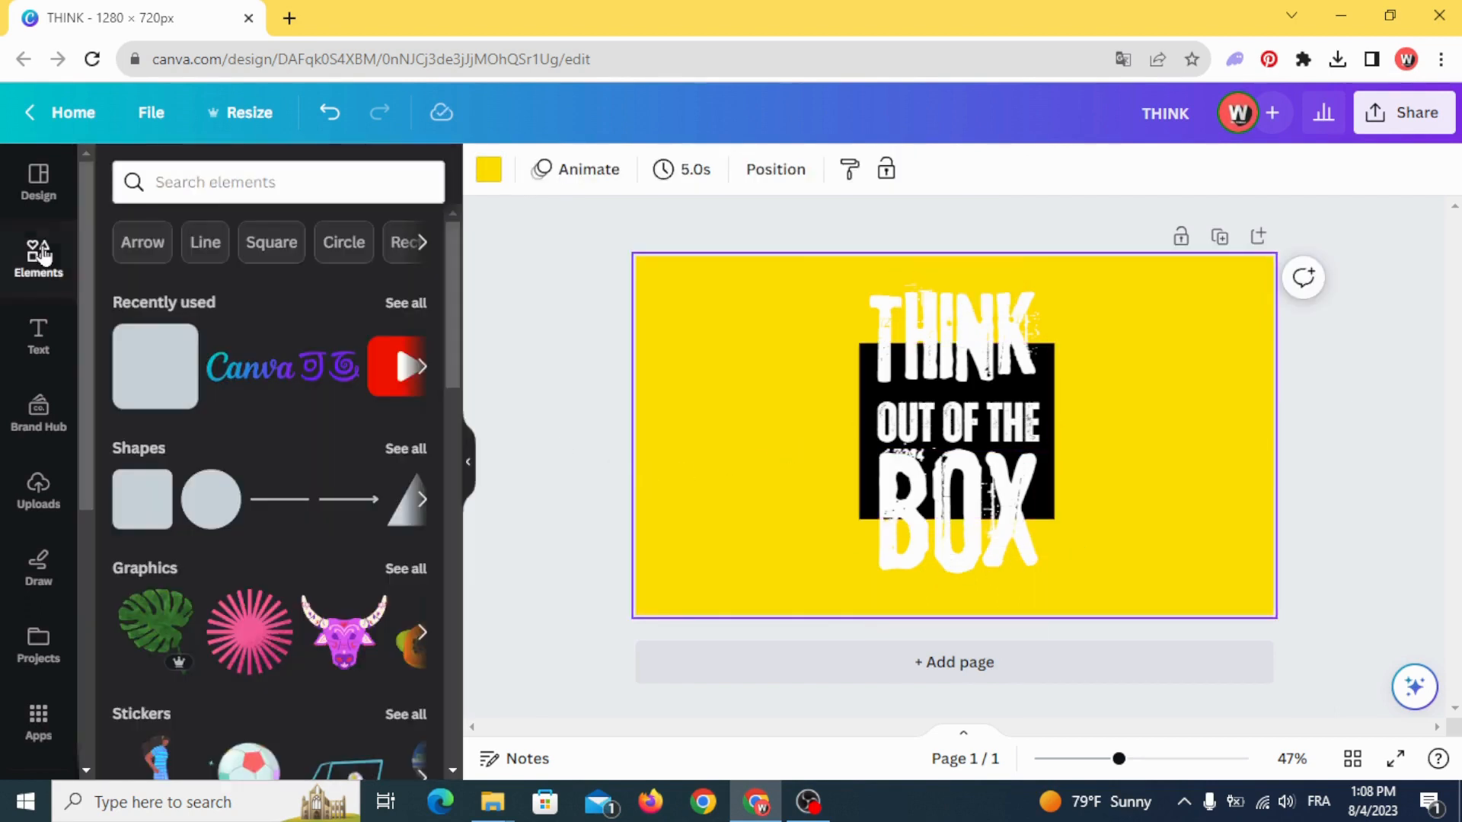
left_click(228, 184)
type("SHADOW")
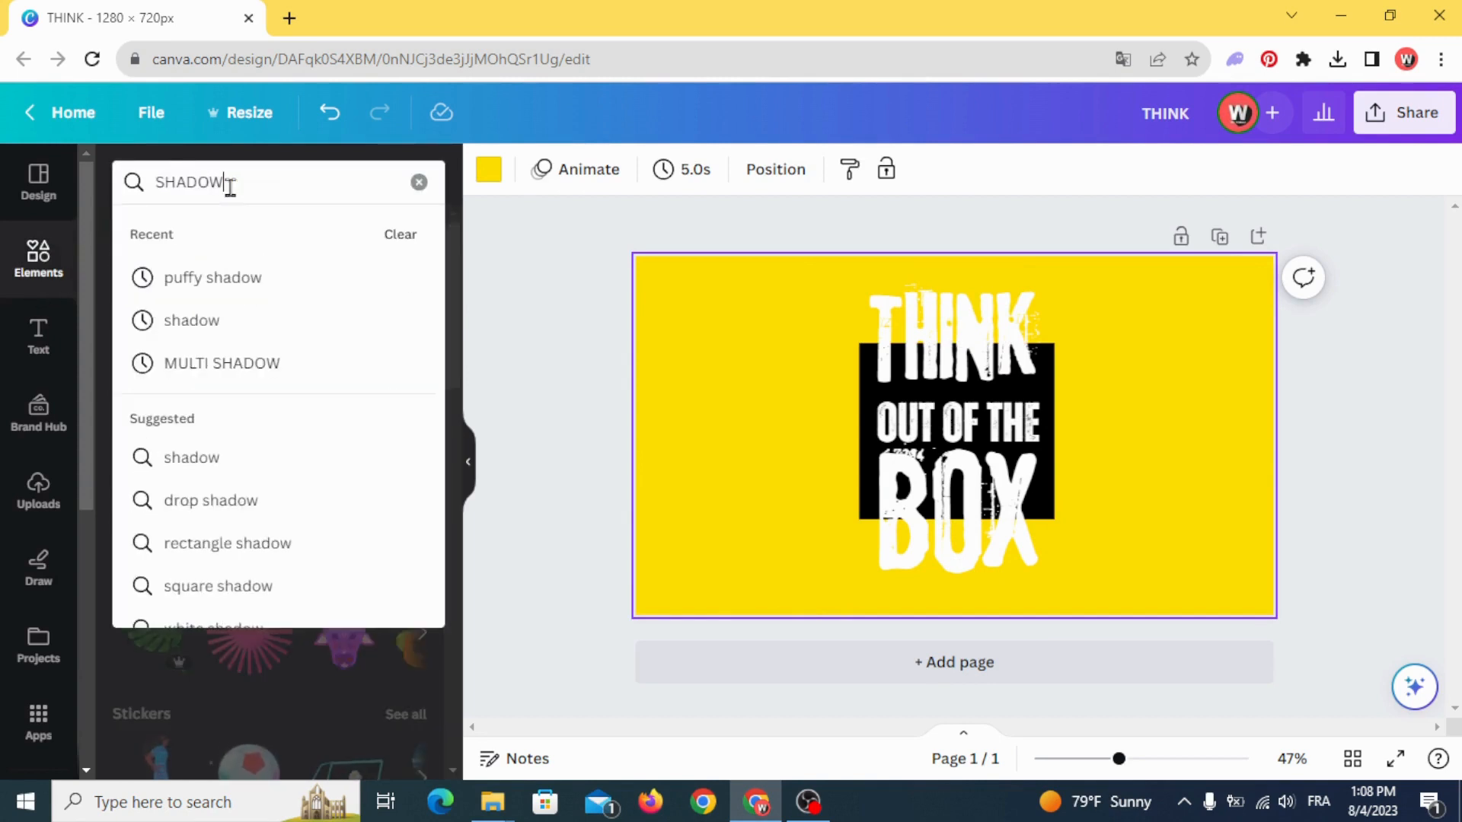
key("Return")
left_click(199, 235)
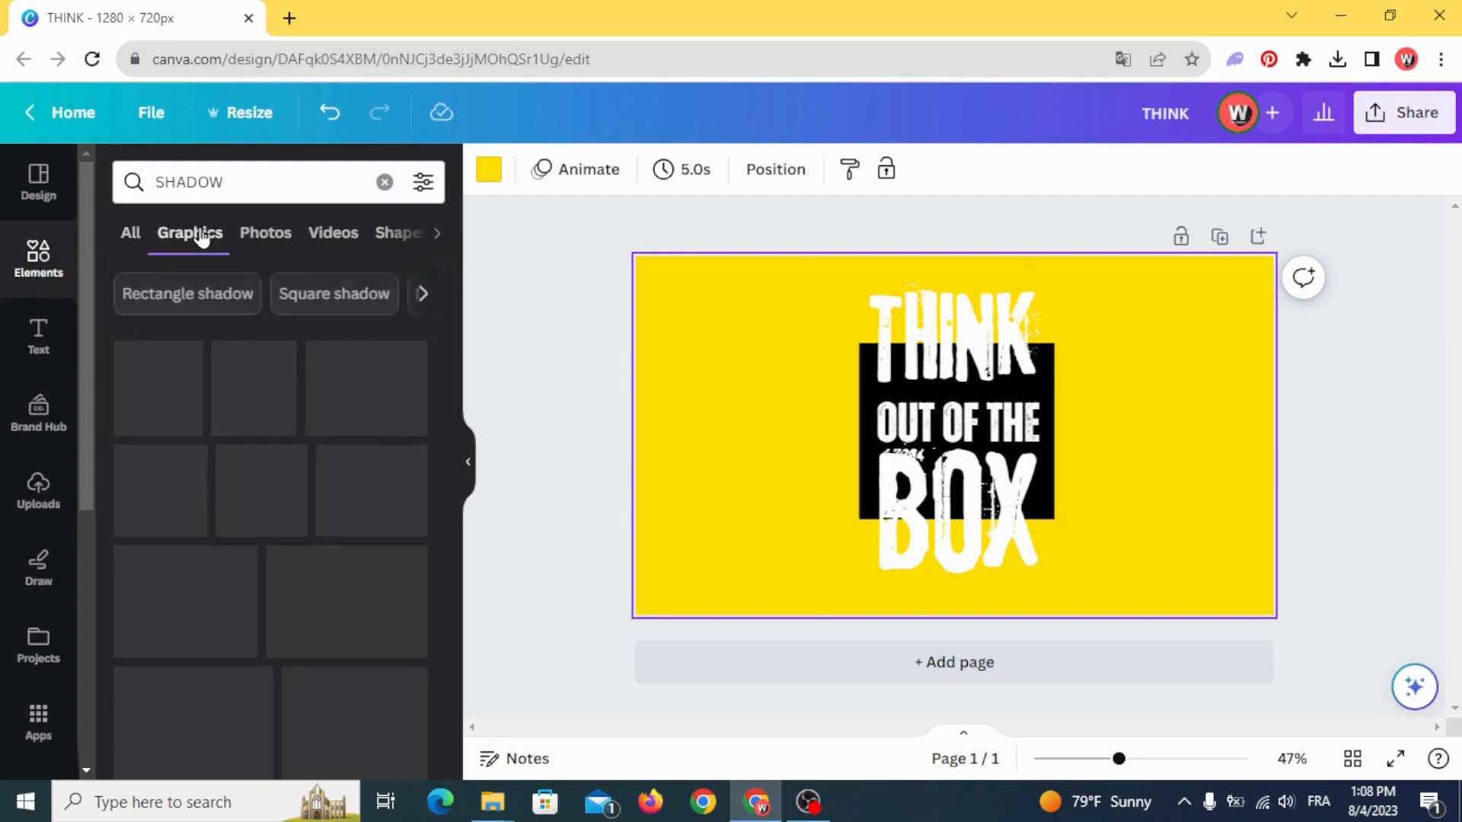
left_click(259, 502)
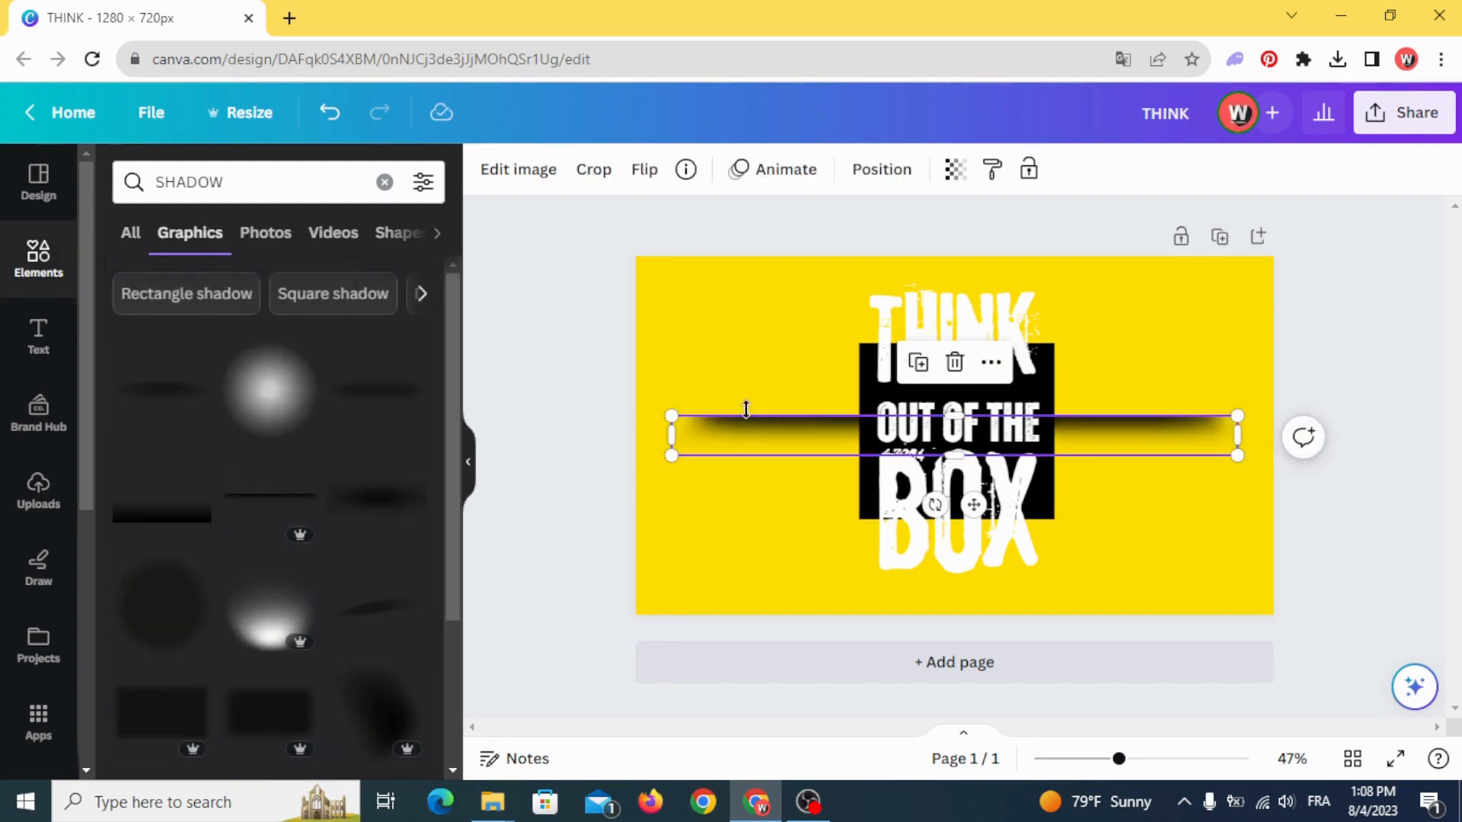
- Shrink the shadow strip to the black rectangle's width and align it with the rectangle's upper edge
left_click_drag(724, 440, 783, 364)
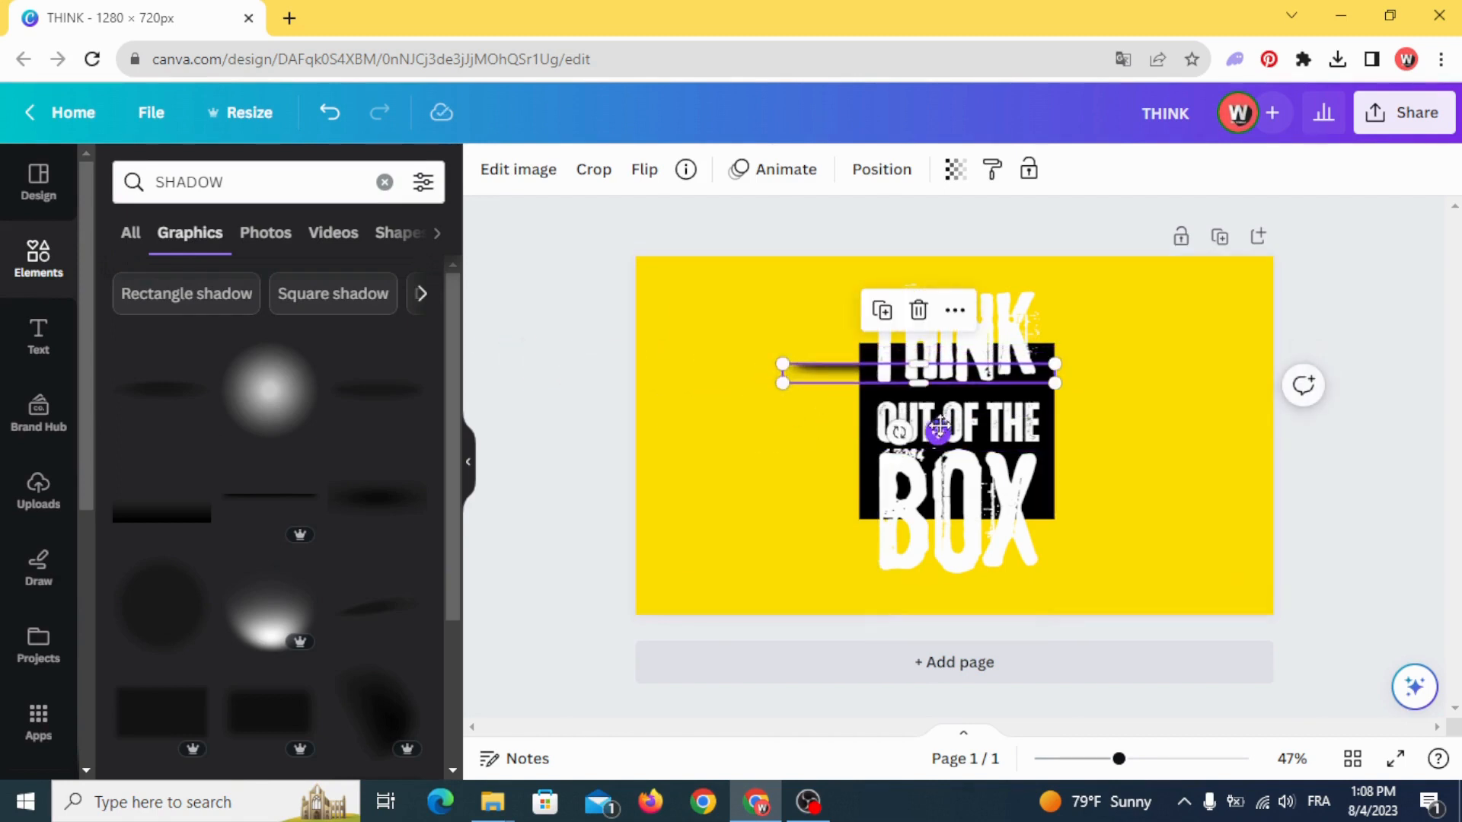
left_click_drag(939, 428, 939, 407)
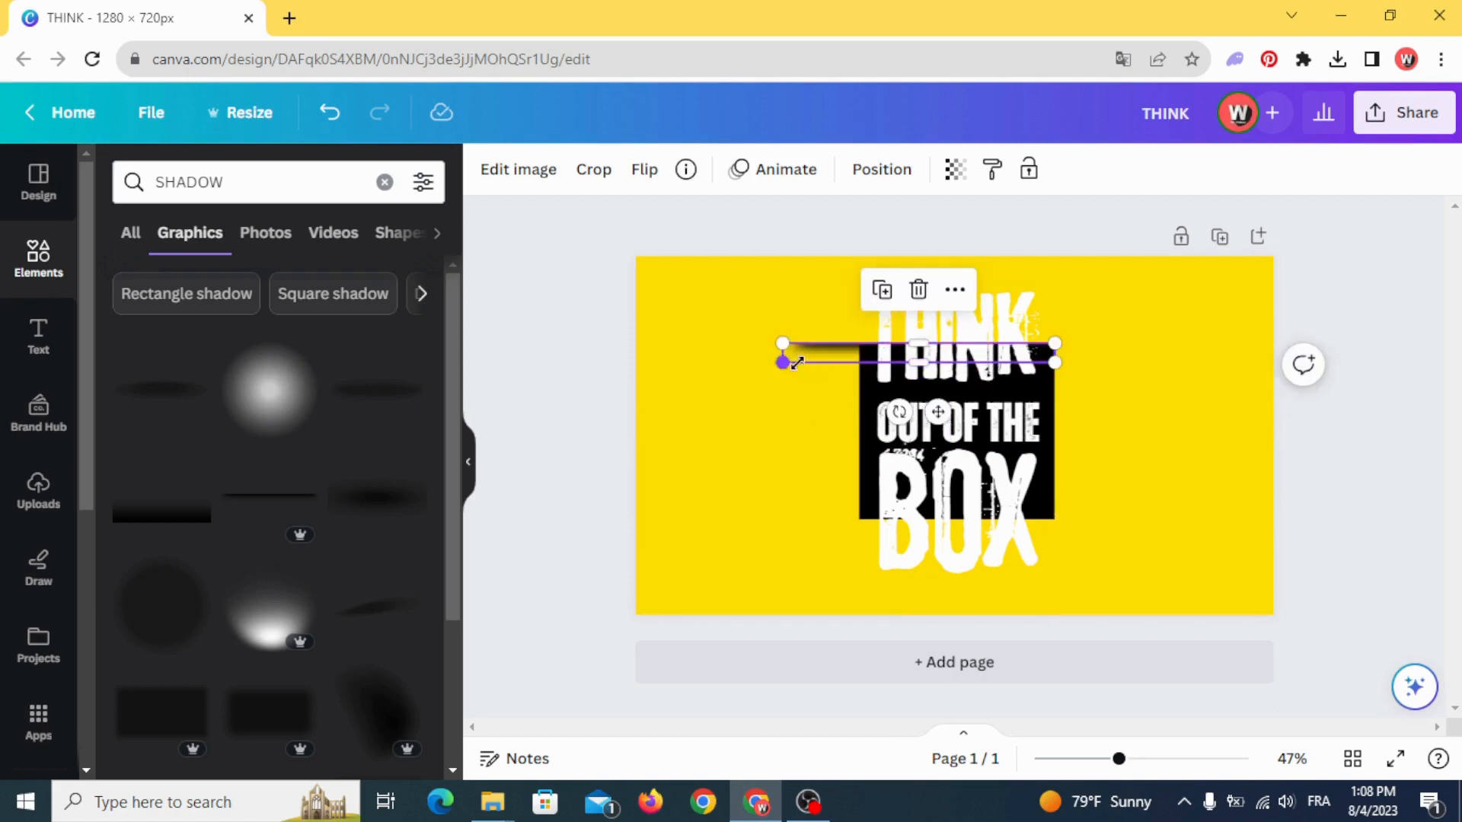
left_click_drag(783, 363, 859, 365)
left_click(776, 385)
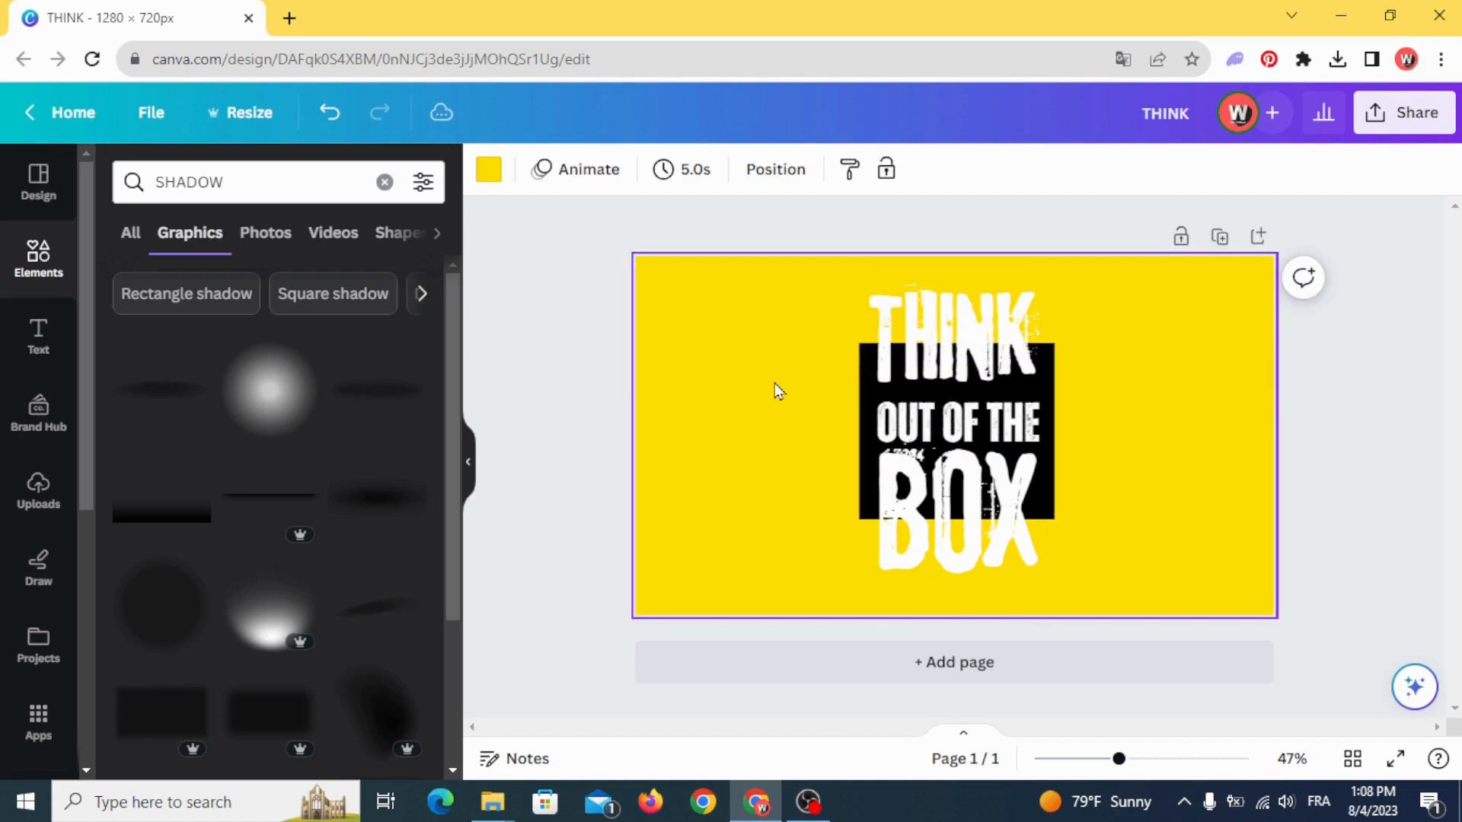
- Bring the shadow strip to the front so it overlays the THINK letters
left_click(862, 349)
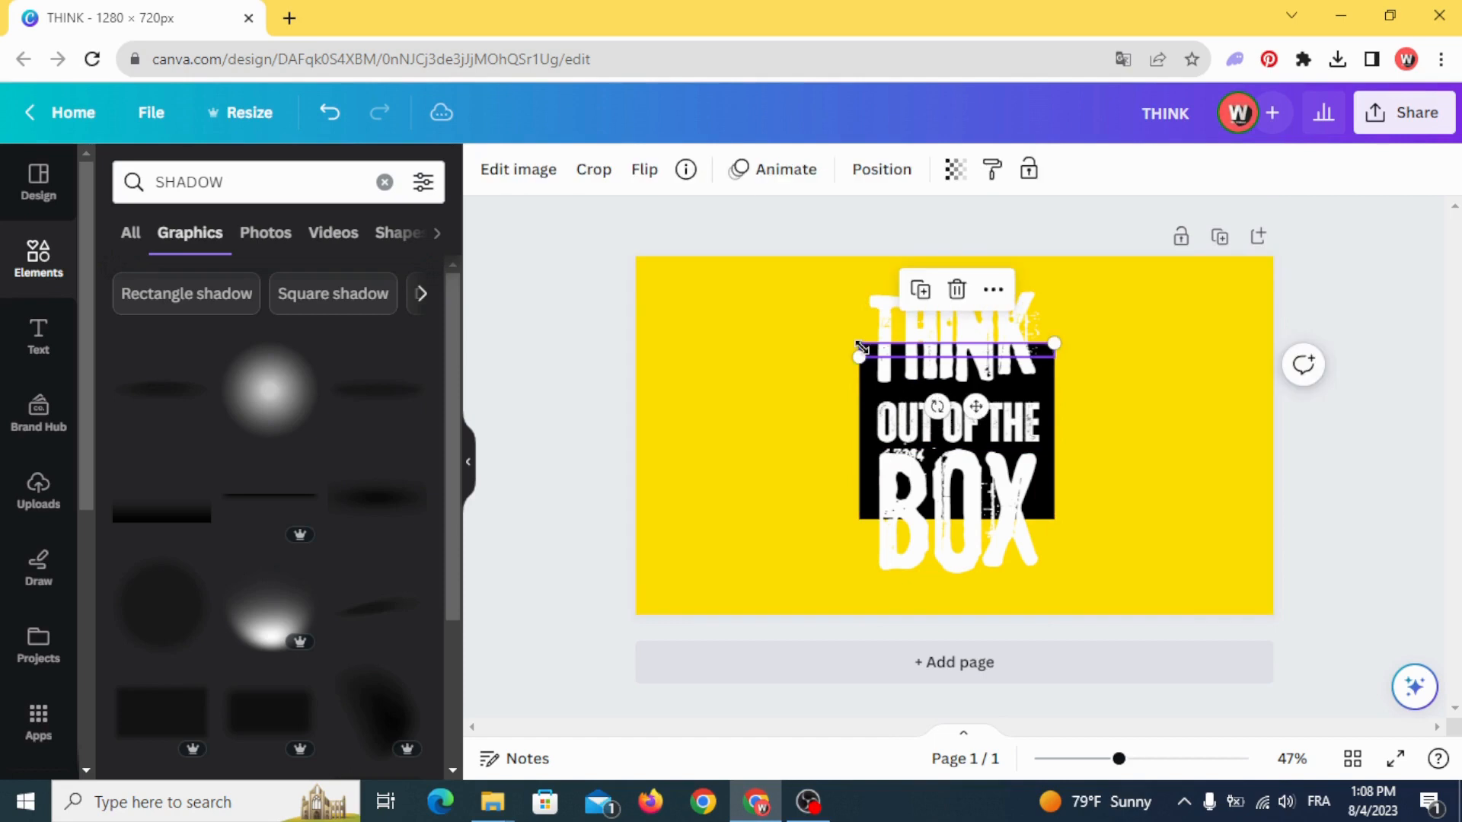
right_click(861, 349)
mouse_move(957, 413)
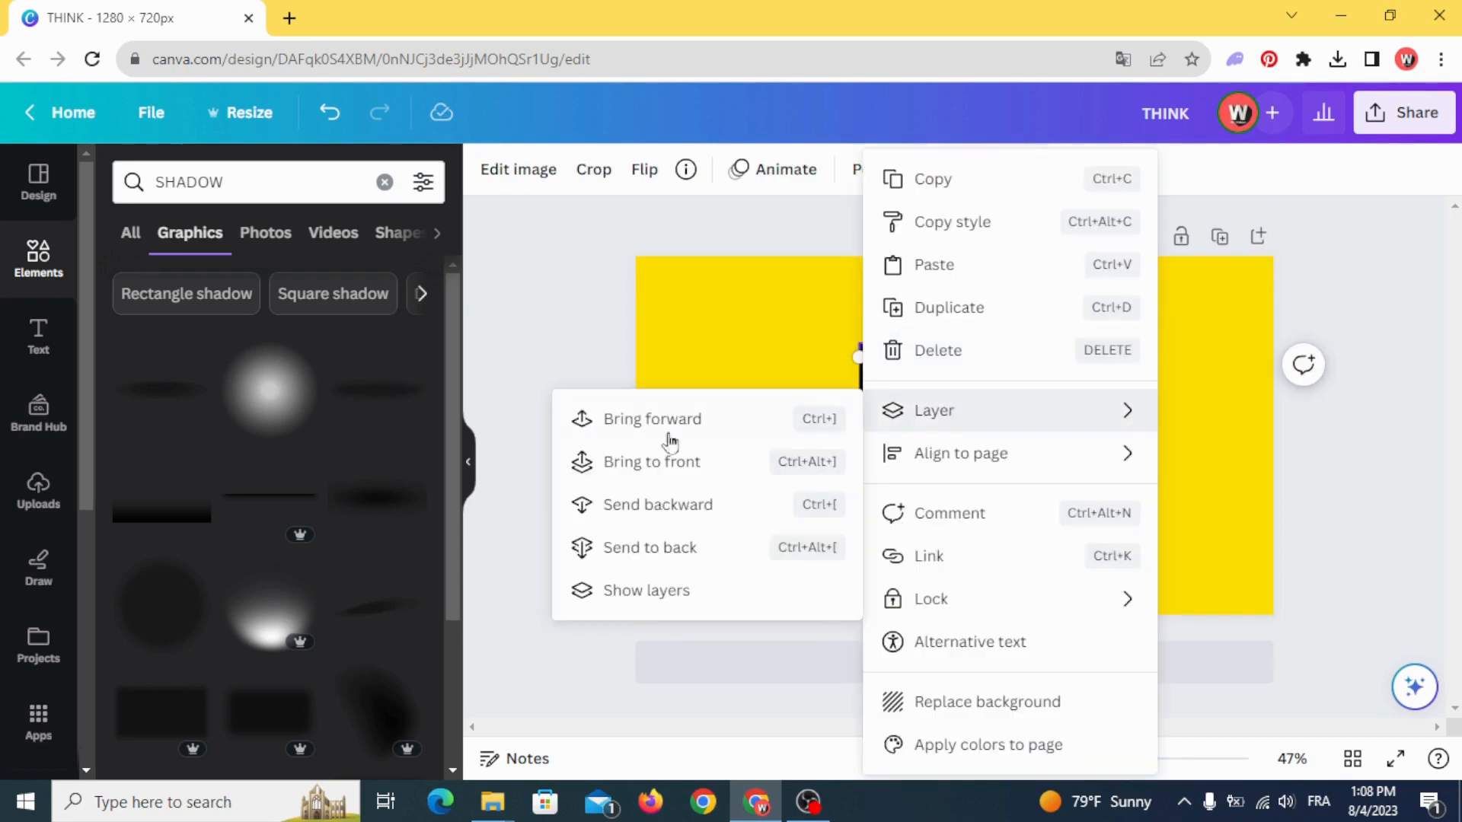
left_click(662, 461)
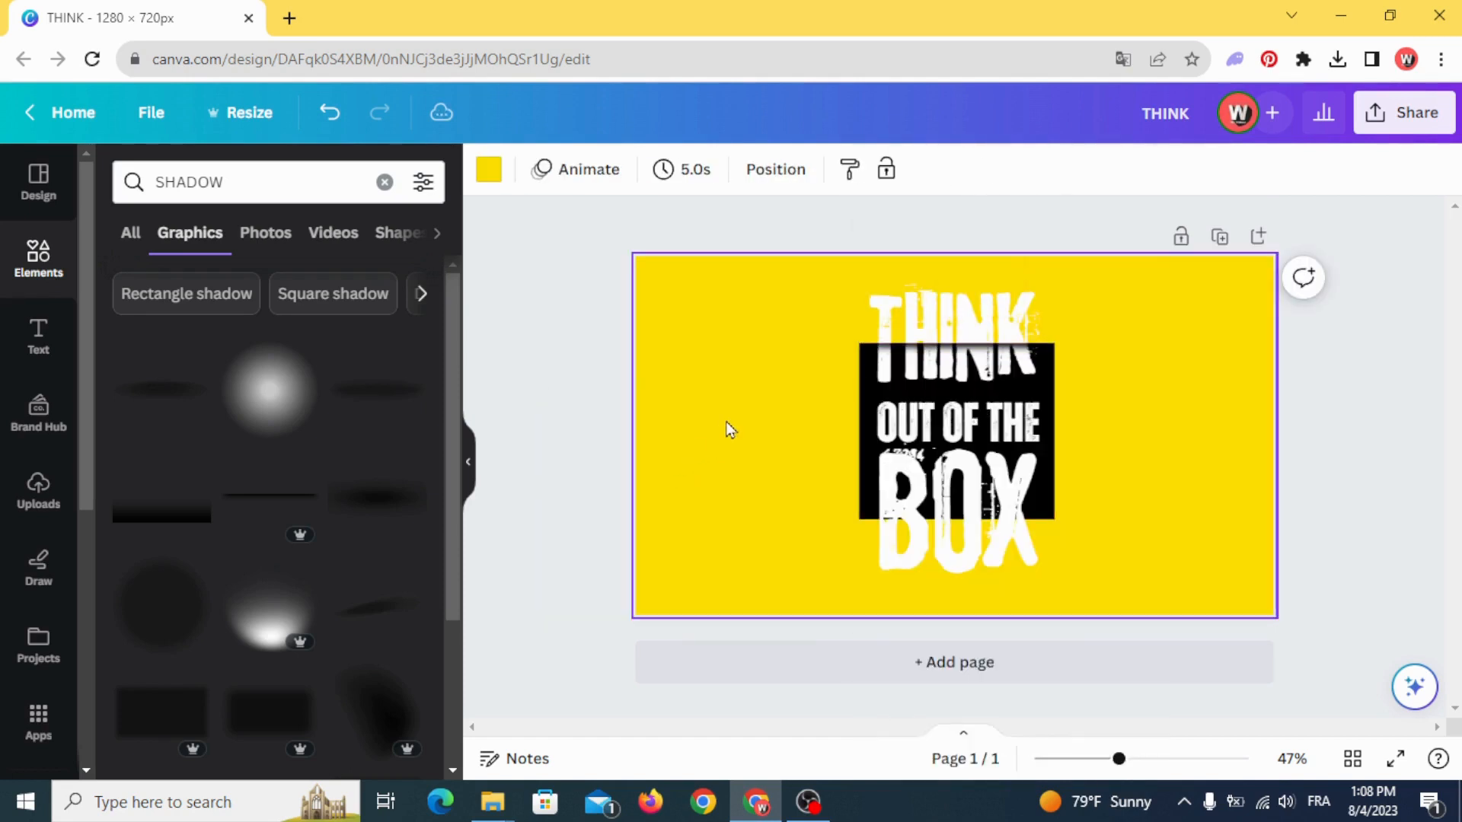
- Place a vertically flipped duplicate of the shadow strip along the black rectangle's lower edge, across the BOX letters
left_click(869, 349)
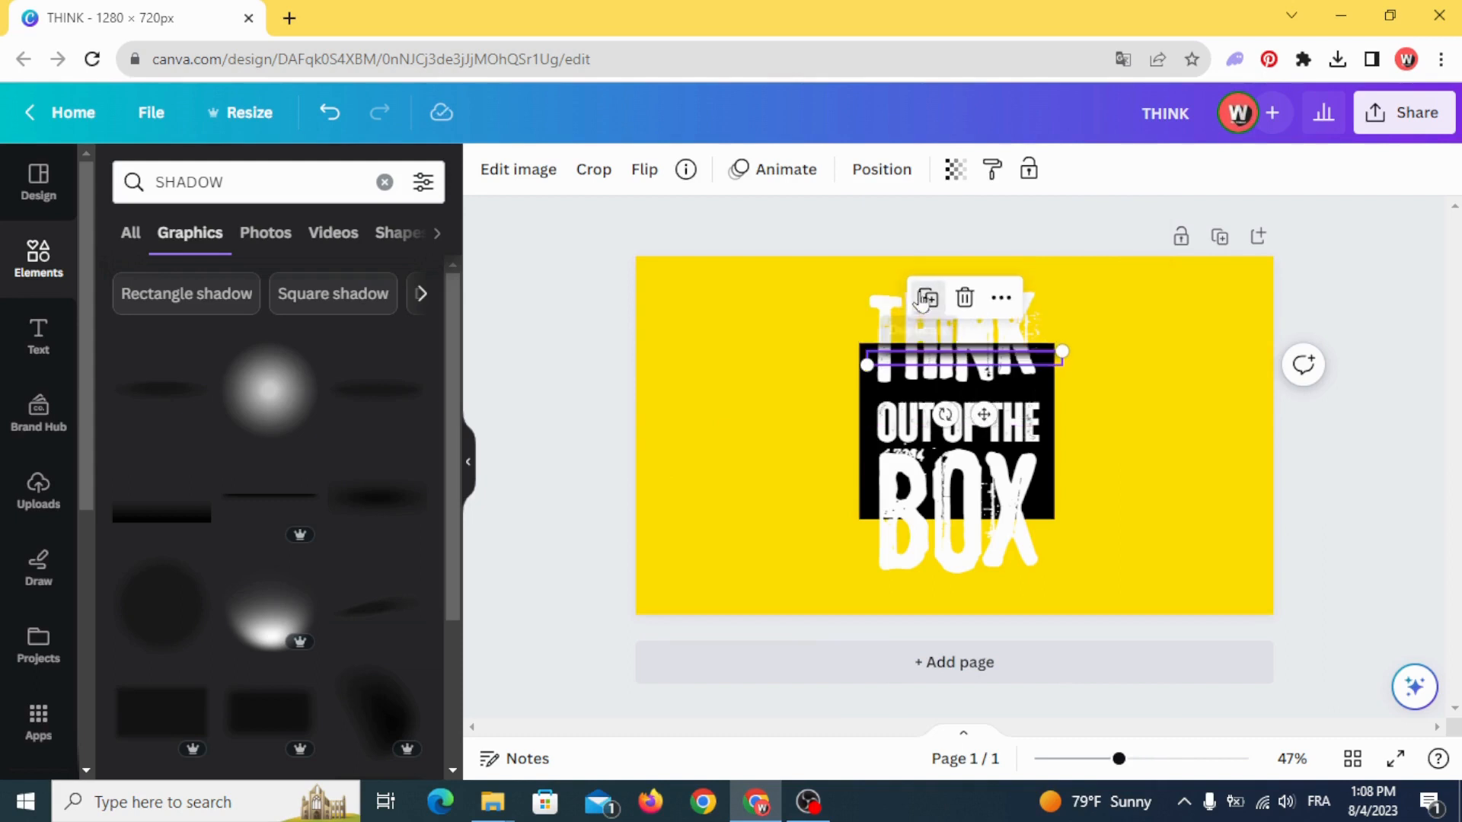
left_click_drag(977, 408, 1119, 547)
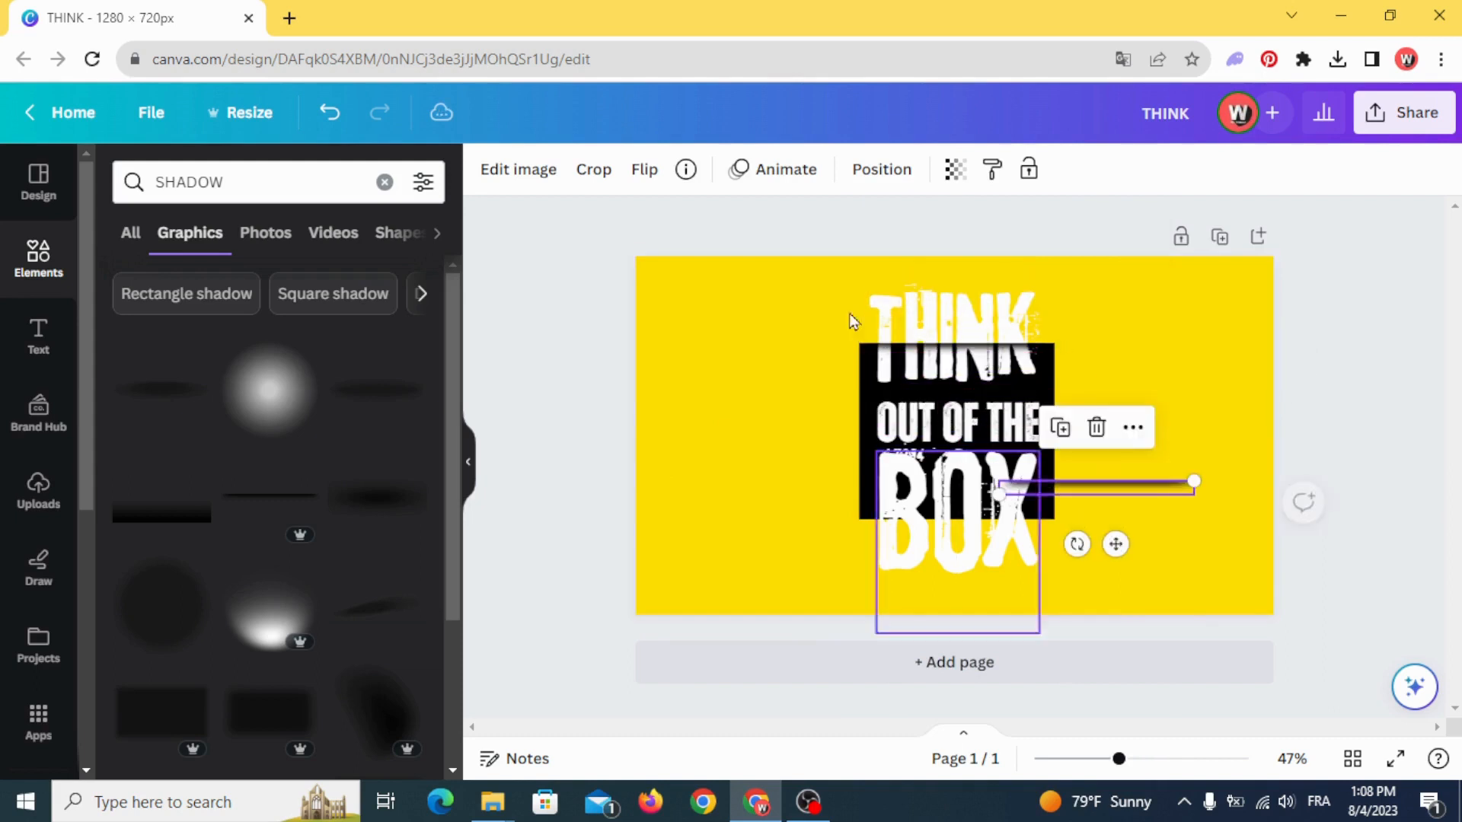
left_click(644, 169)
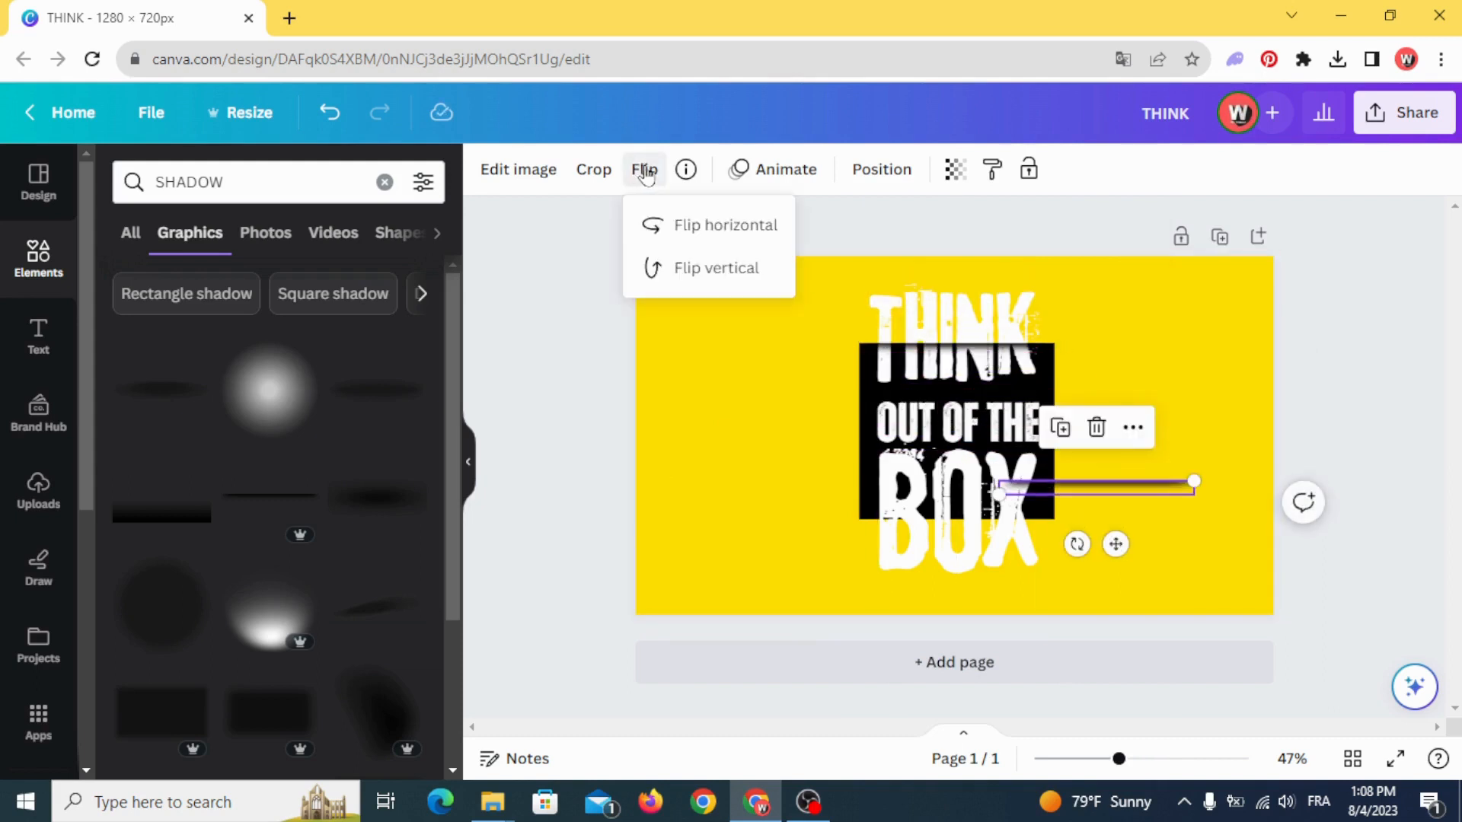
left_click(711, 270)
left_click(750, 424)
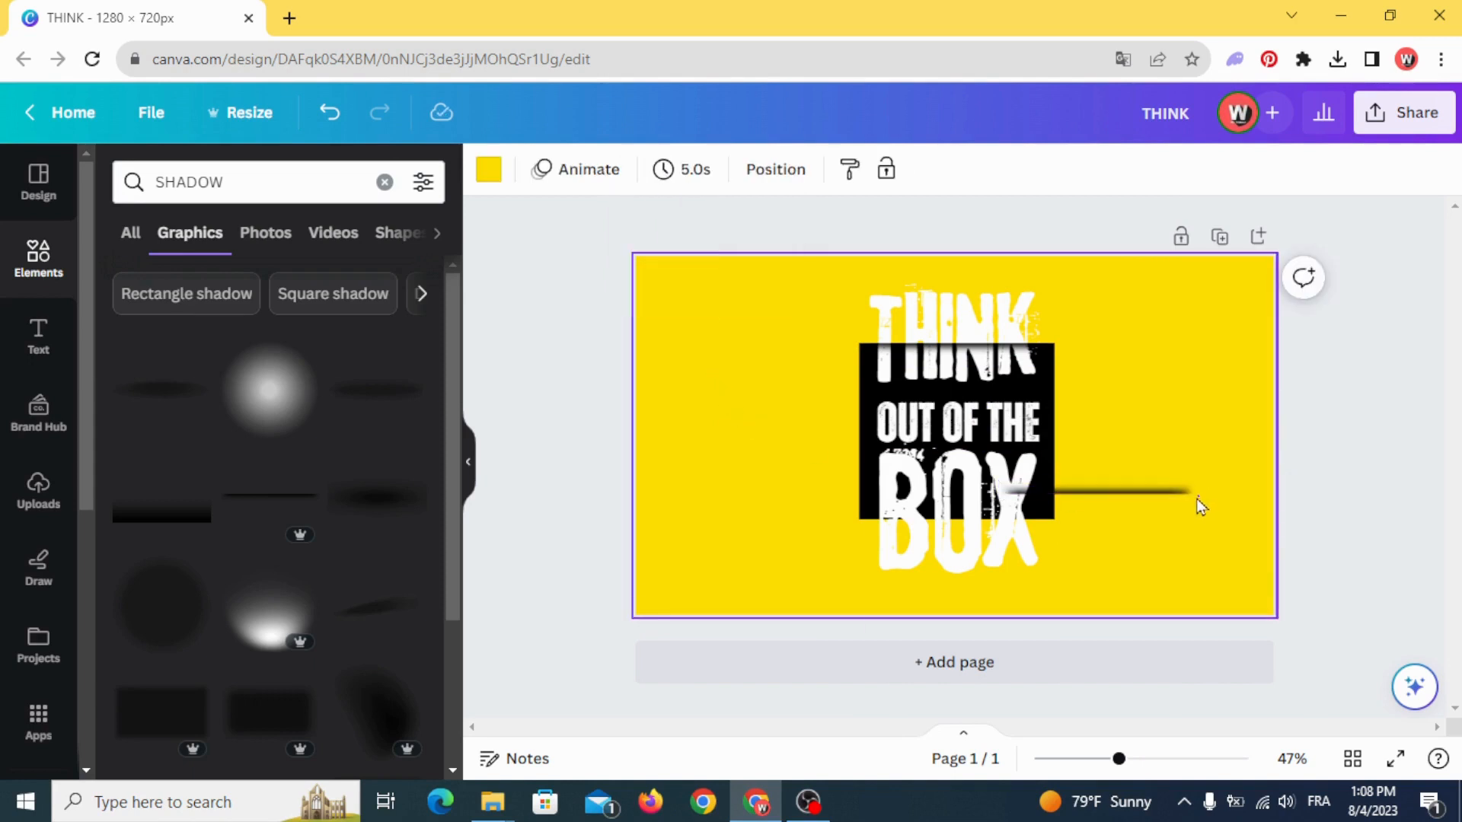
left_click_drag(1158, 492, 1028, 516)
left_click(1258, 373)
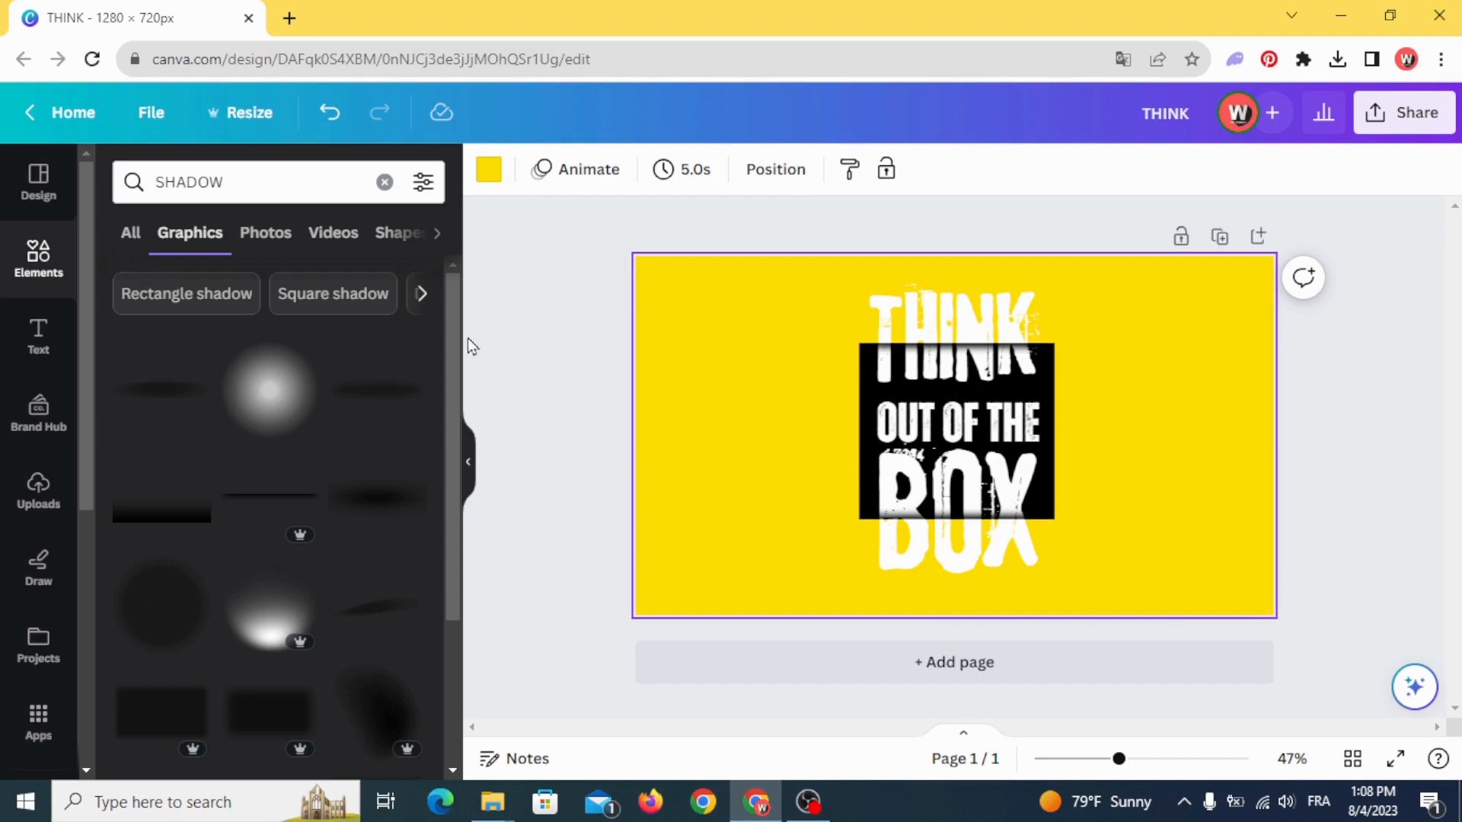
- Download the finished design as a PNG at 1,280 × 720 px
left_click(588, 319)
left_click(1418, 120)
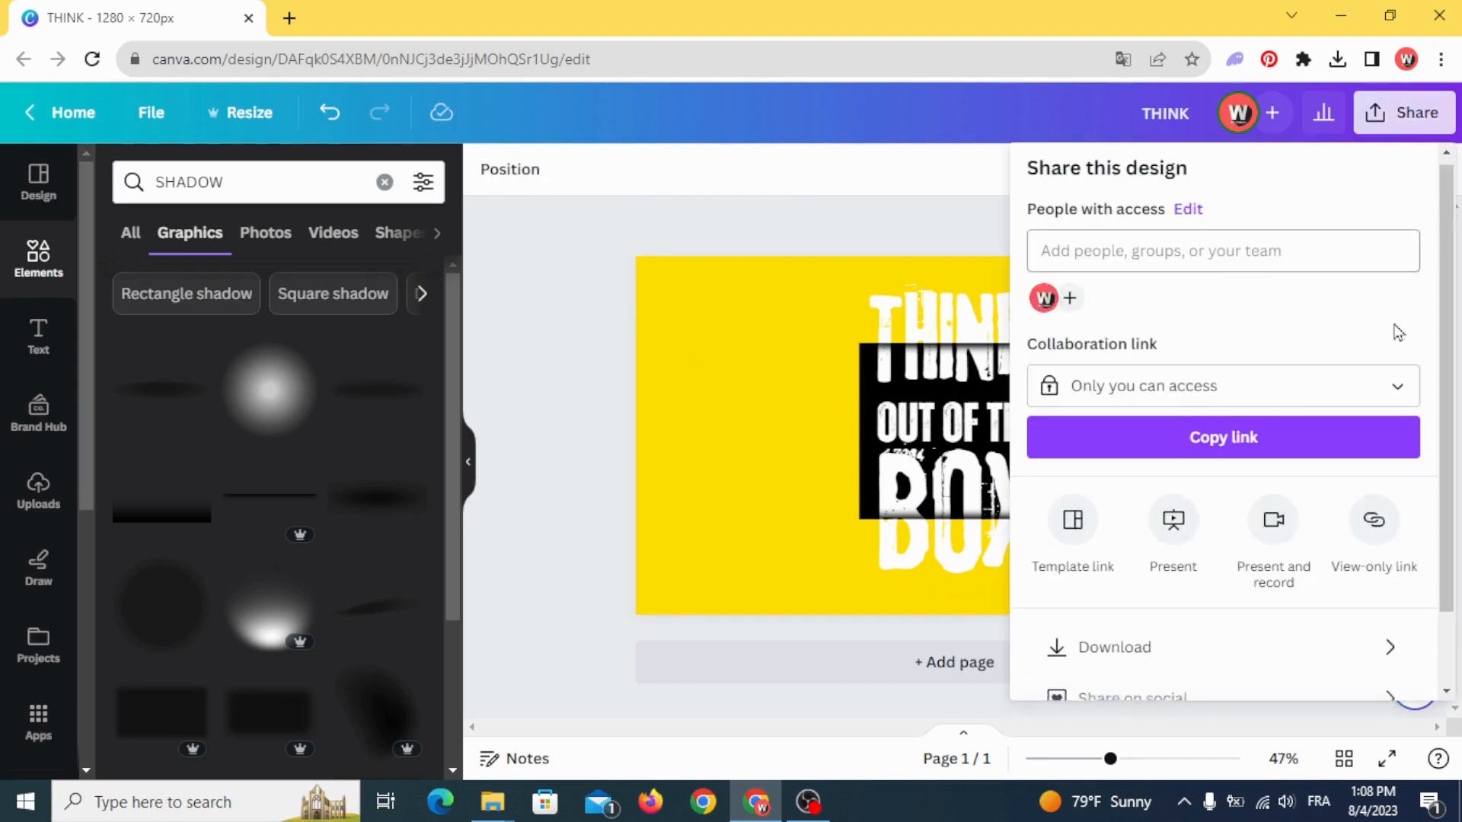
scroll(1315, 529, "down", 2)
left_click(1324, 558)
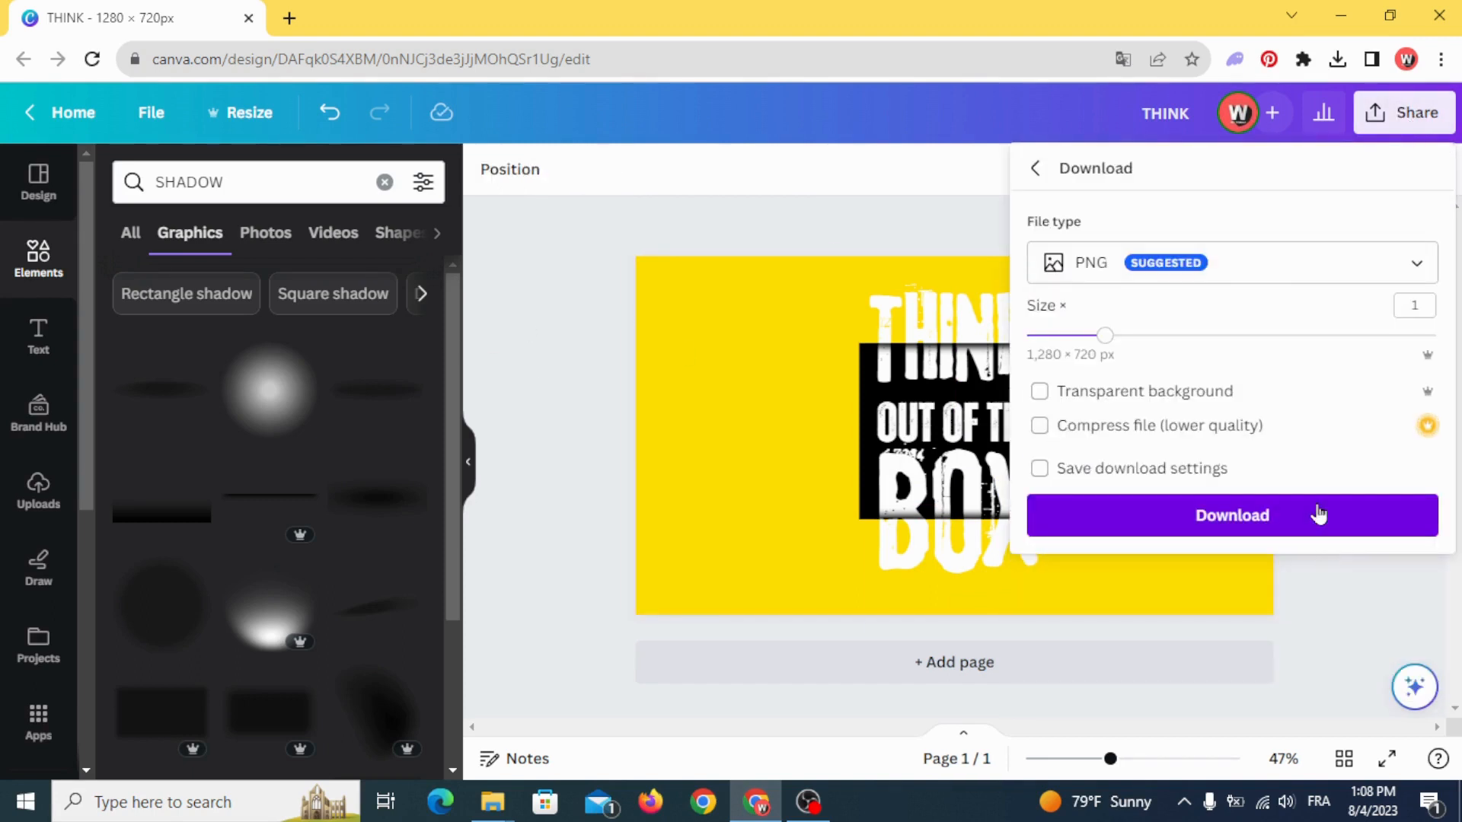
left_click(1316, 510)
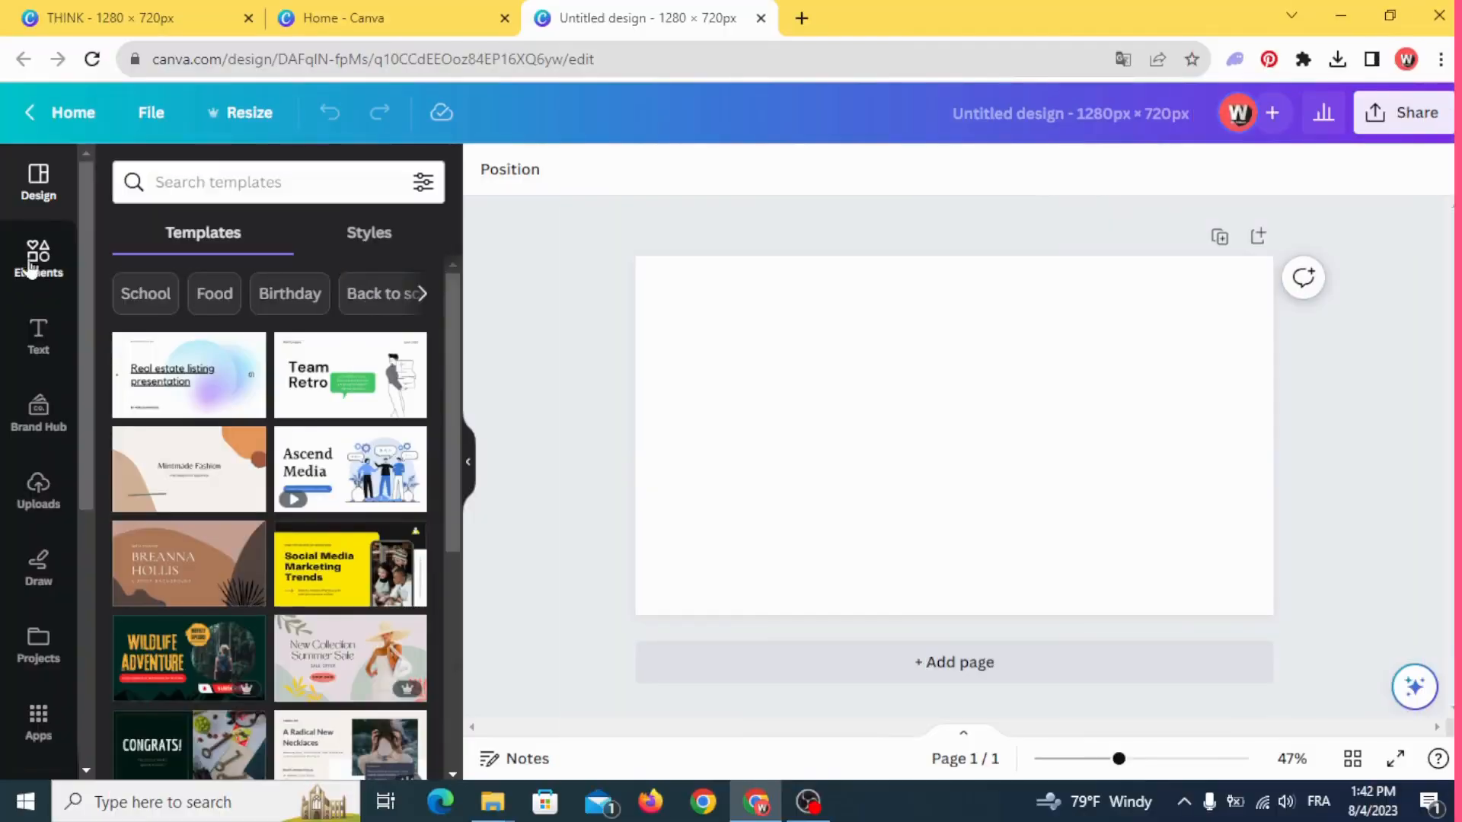
- In the new blank 1280 × 720 px design, search for "round brush stain" graphics and add the first splattered round stain
left_click(35, 258)
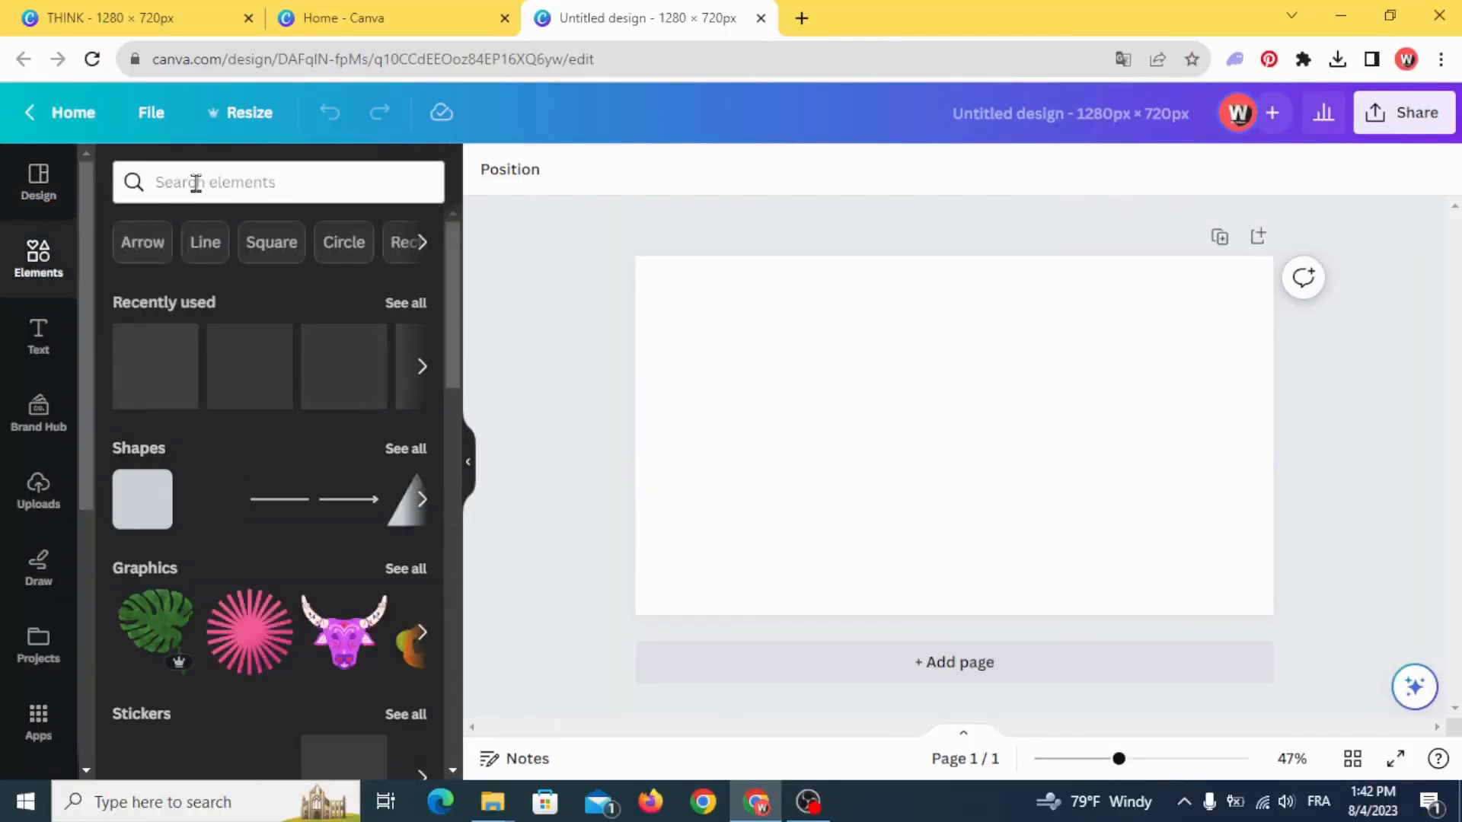
left_click(196, 183)
type("round")
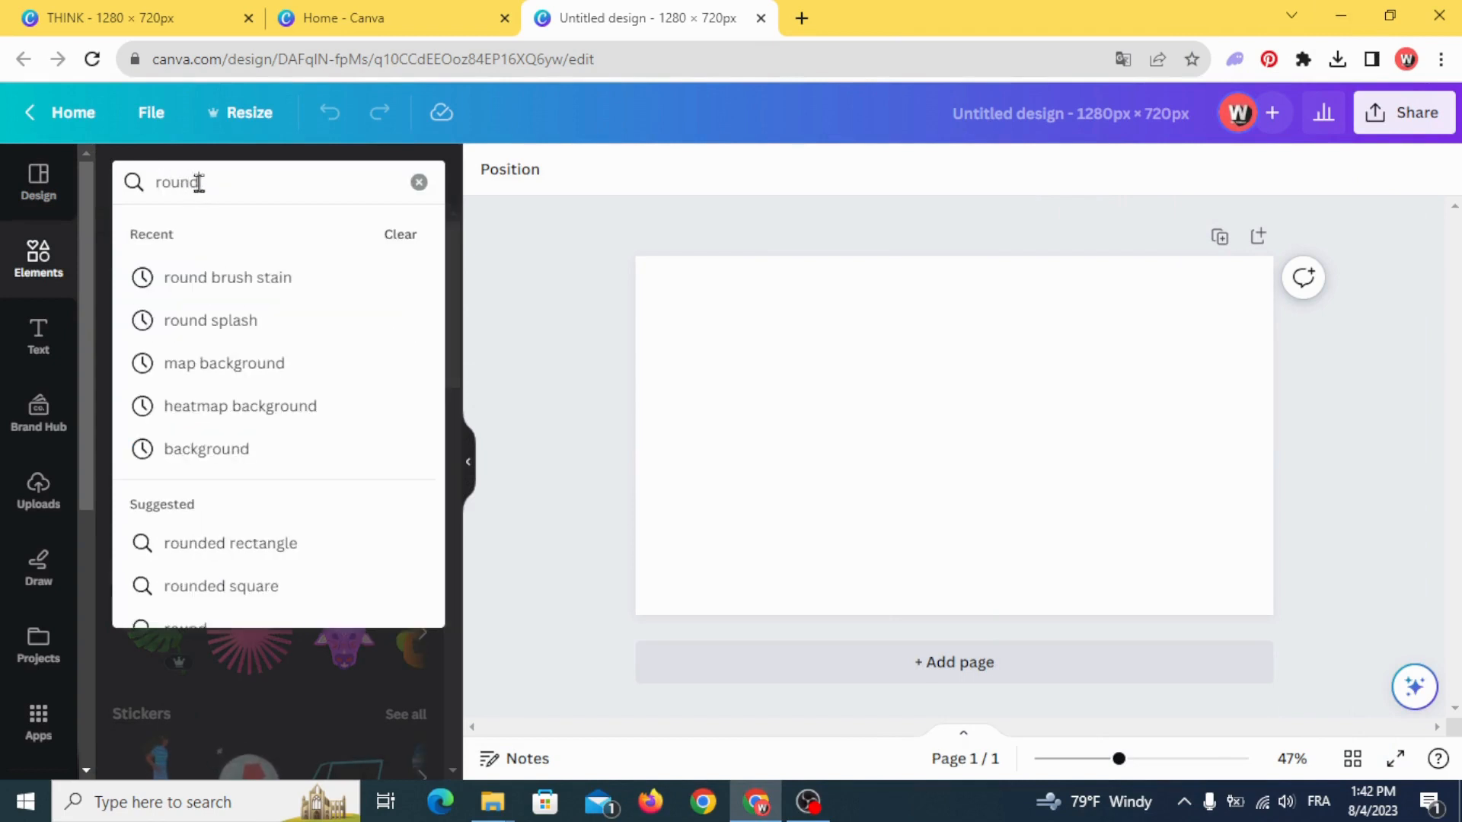
left_click(233, 279)
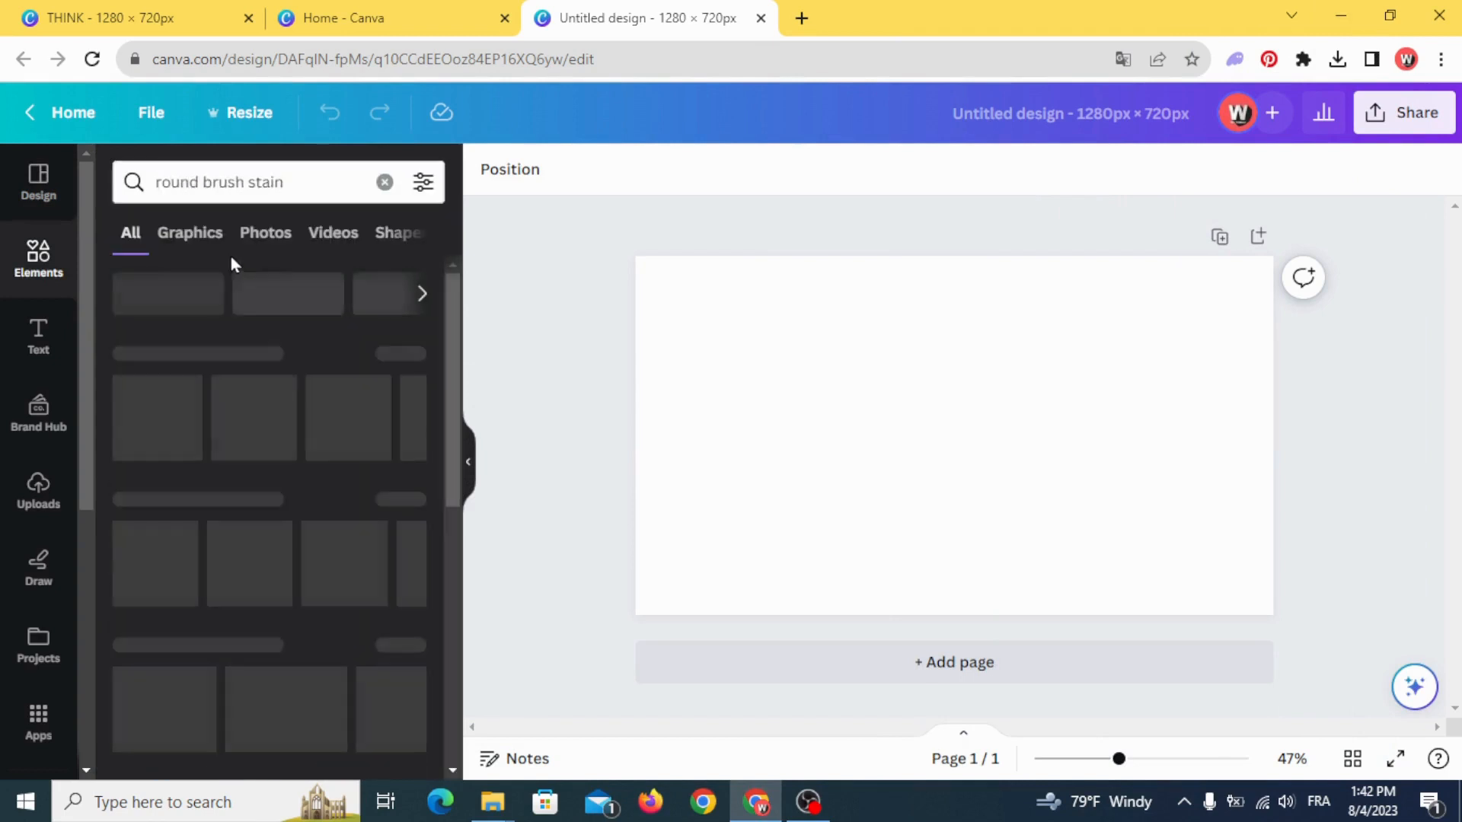
left_click(197, 237)
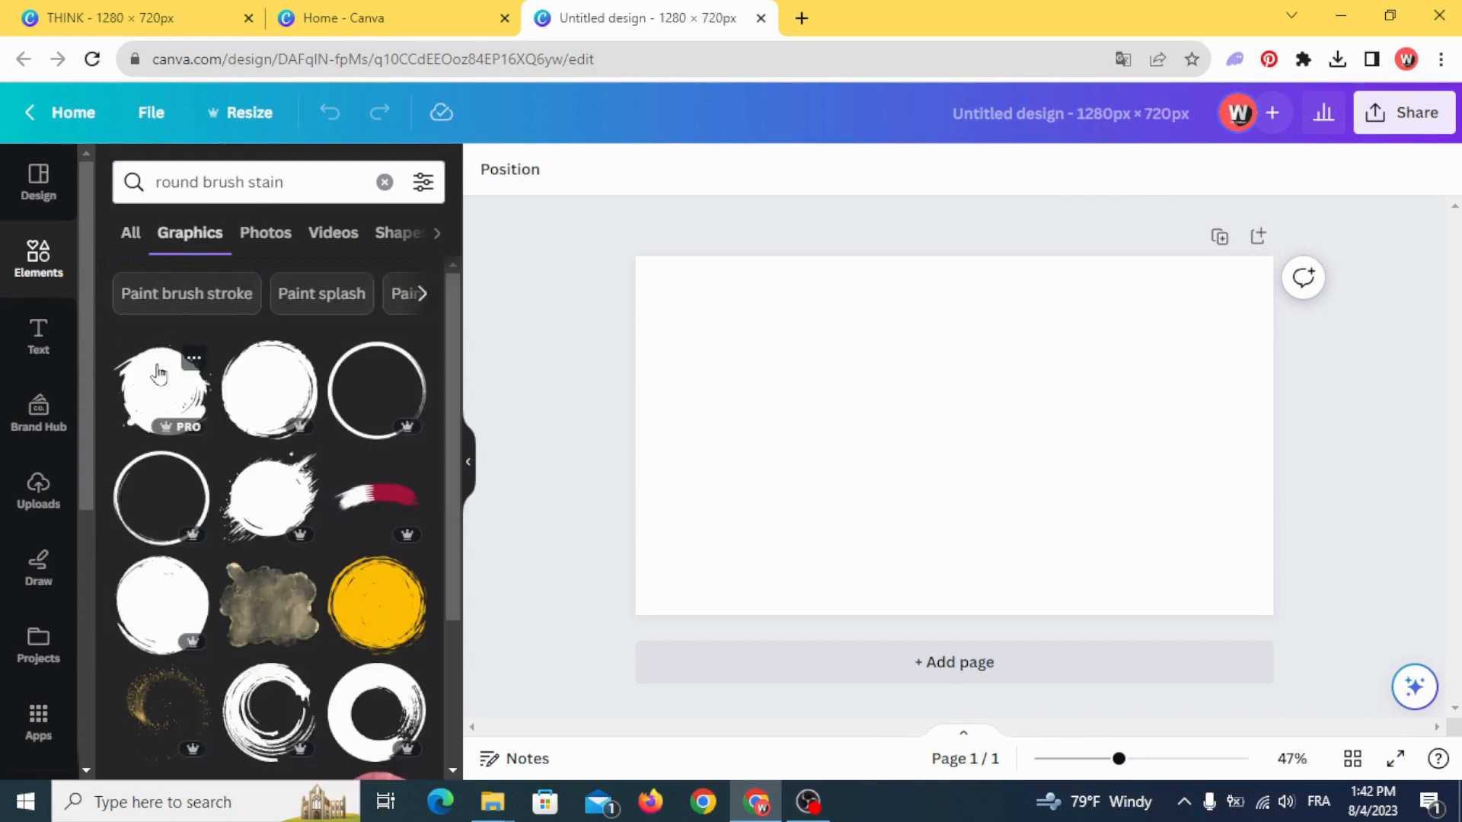
left_click(160, 380)
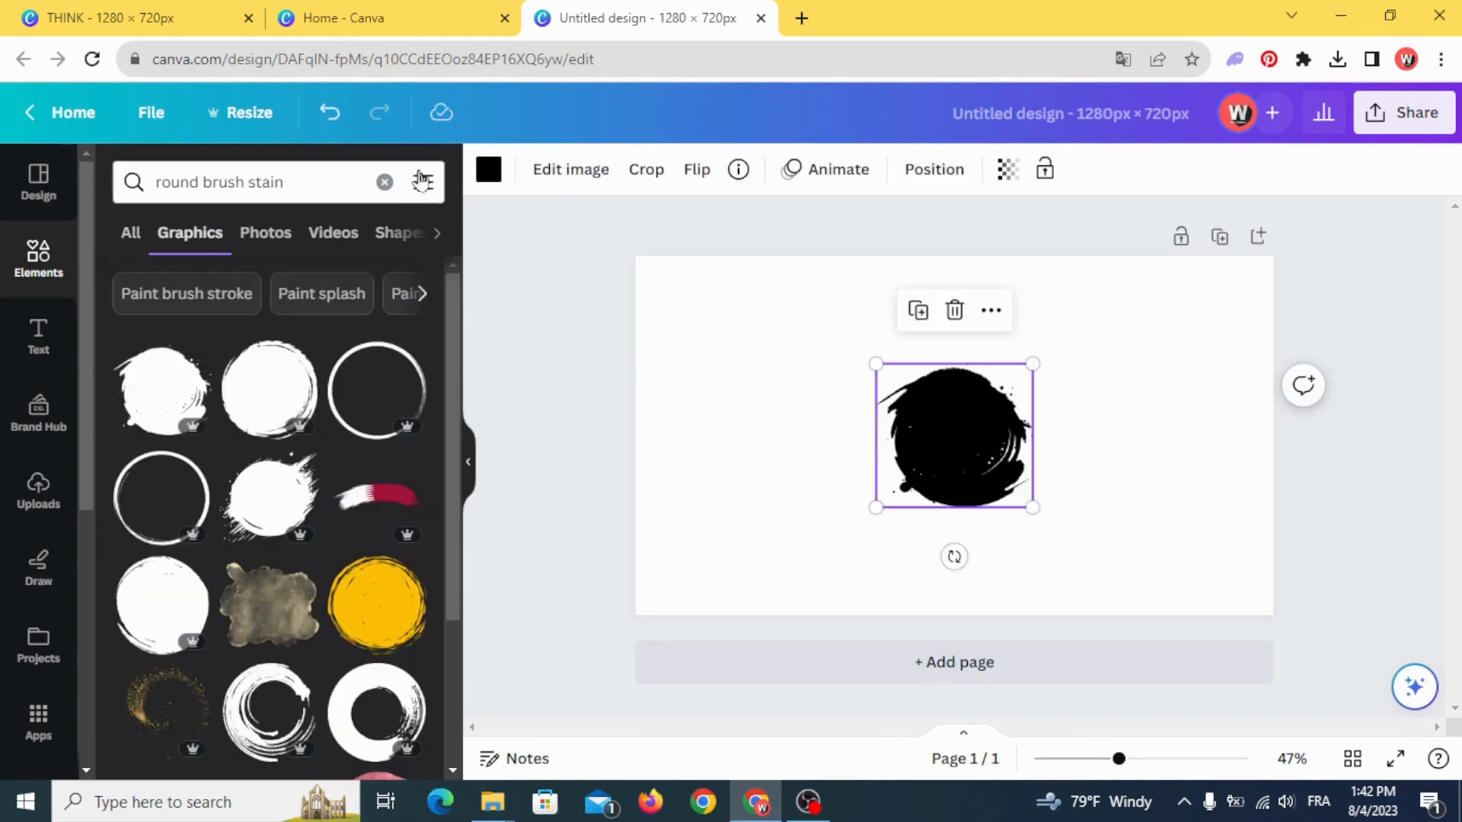
- Recolour the round brush stain to the pinkish red #FD0B53
left_click(492, 180)
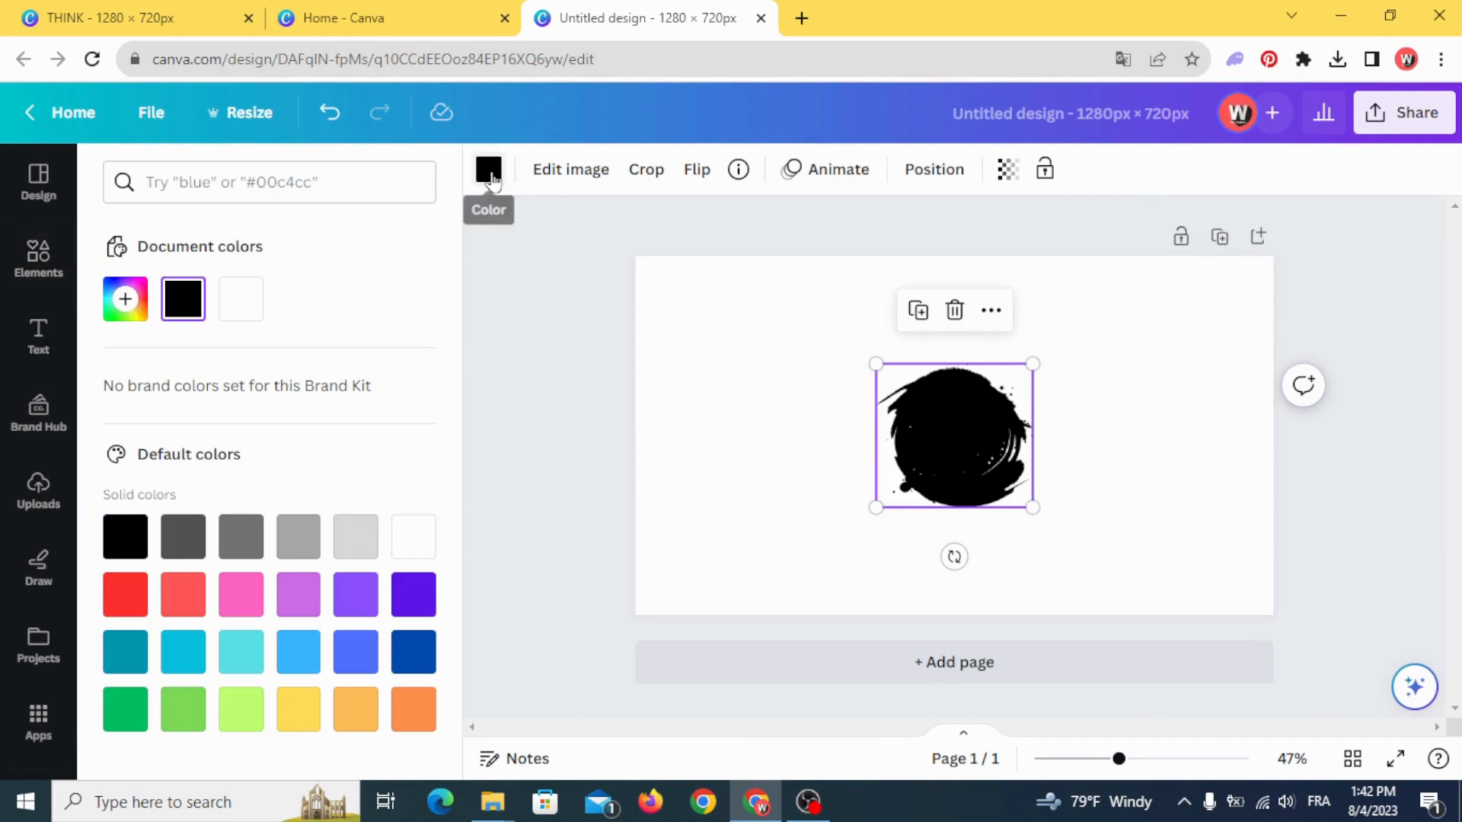
left_click(125, 301)
left_click(399, 483)
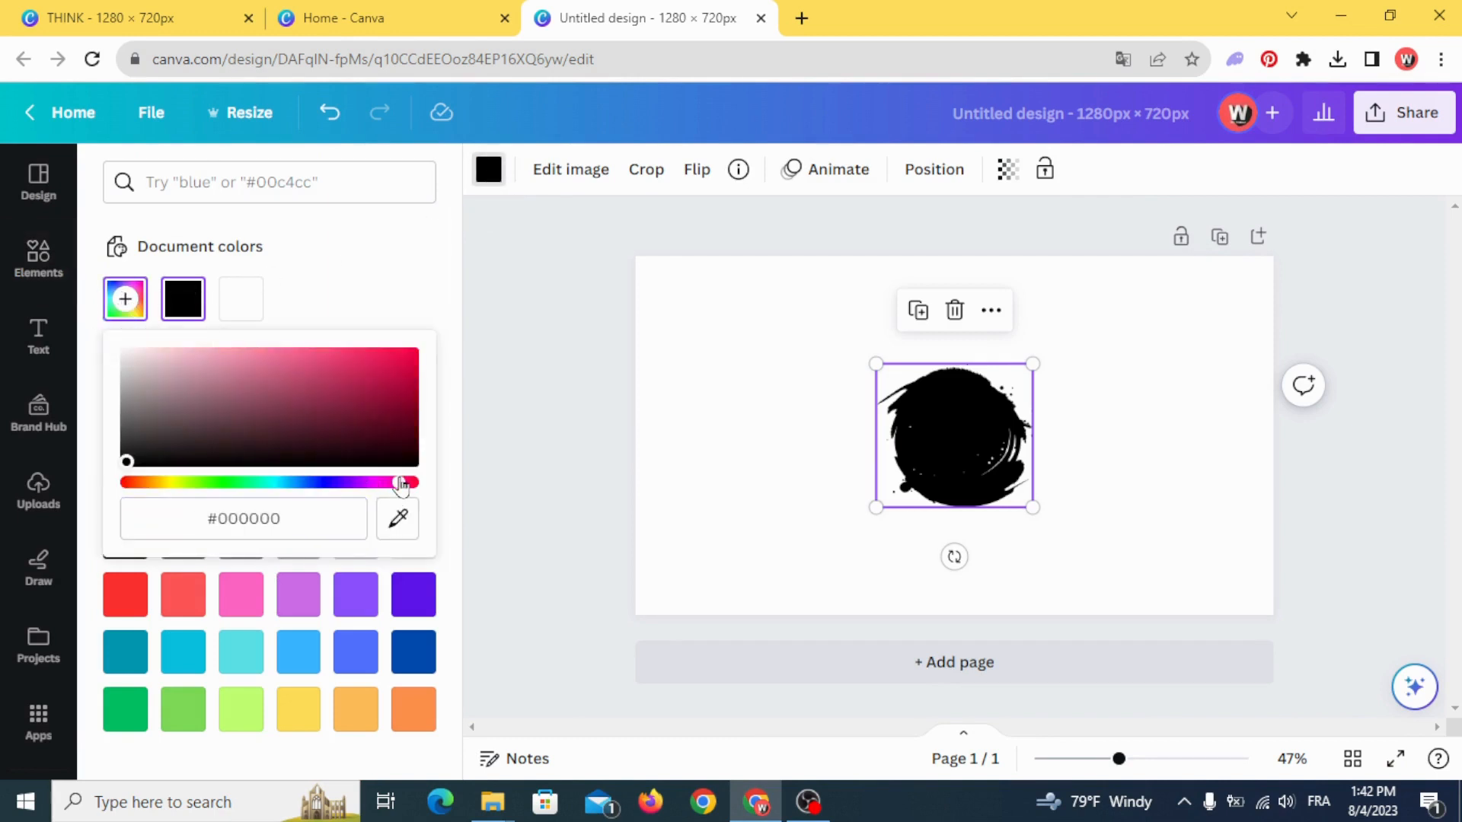
left_click(408, 354)
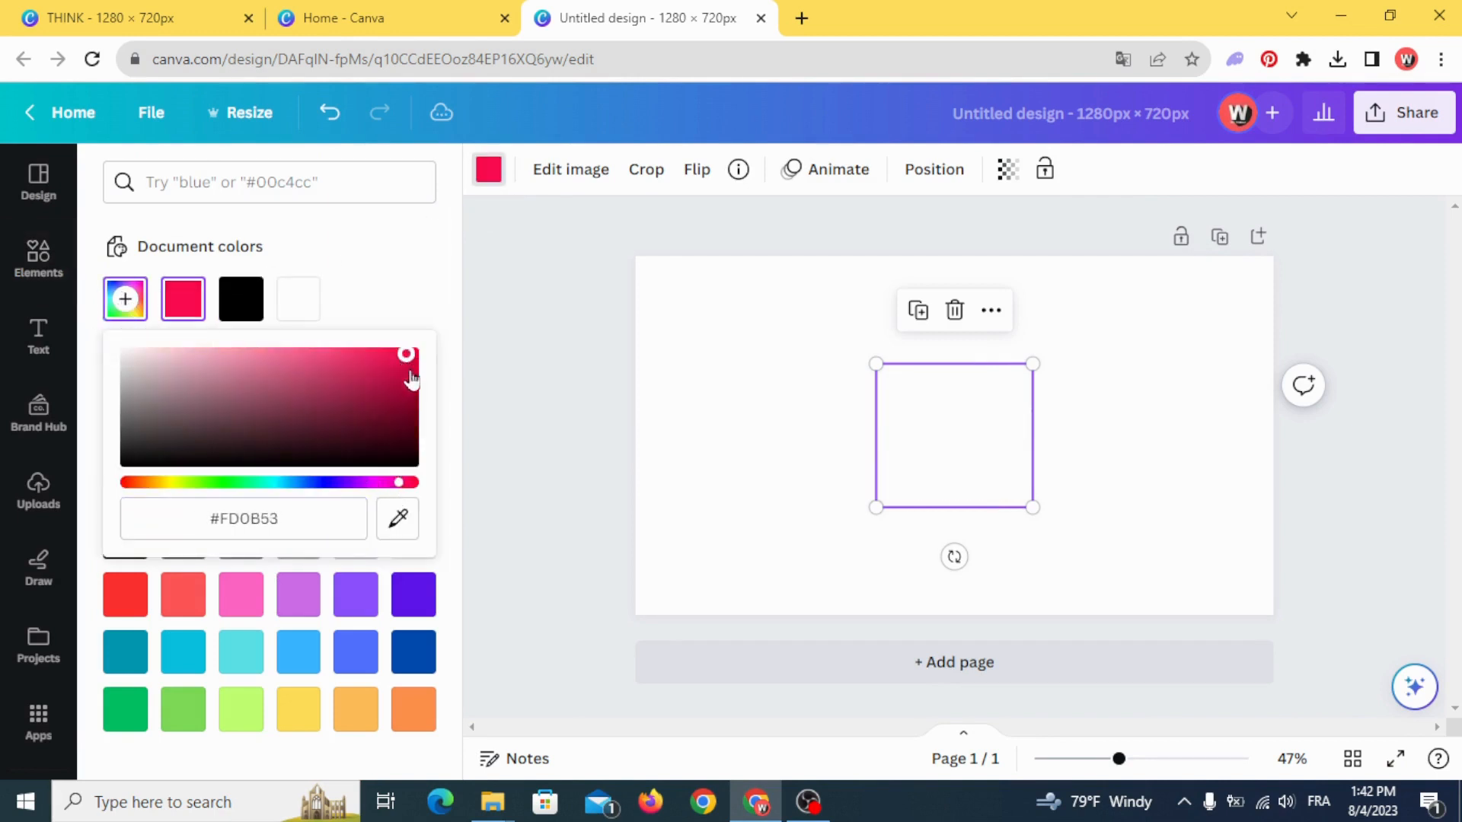
- Turn the red brush stain upside down, enlarge it to nearly the full page height and centre it on the page
mouse_move(954, 556)
left_mouse_down()
mouse_move(865, 502)
mouse_move(891, 350)
mouse_move(953, 345)
mouse_move(746, 289)
mouse_move(770, 267)
left_mouse_up()
left_click_drag(1034, 507, 1084, 555)
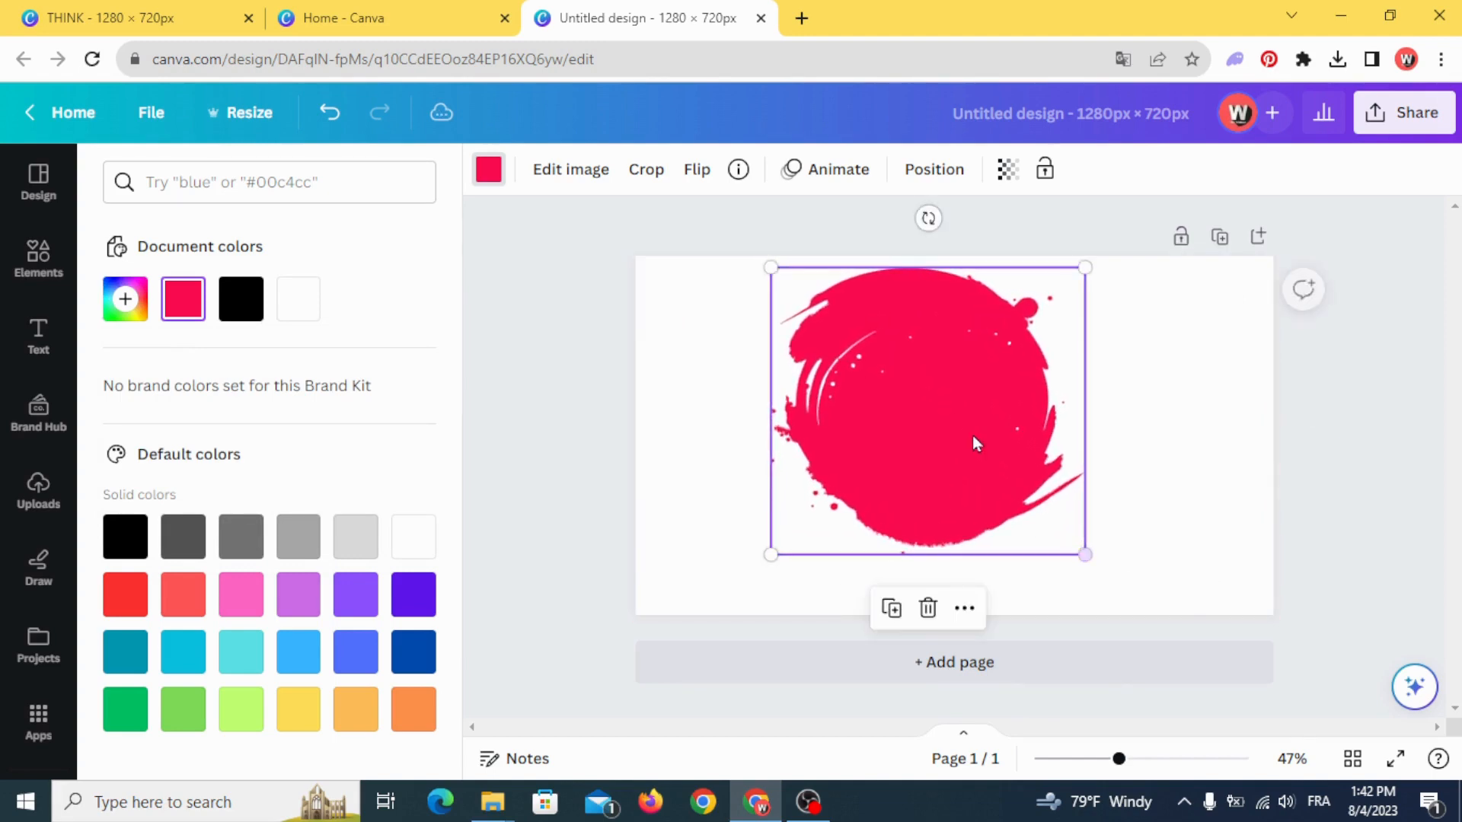
left_click_drag(973, 441, 996, 478)
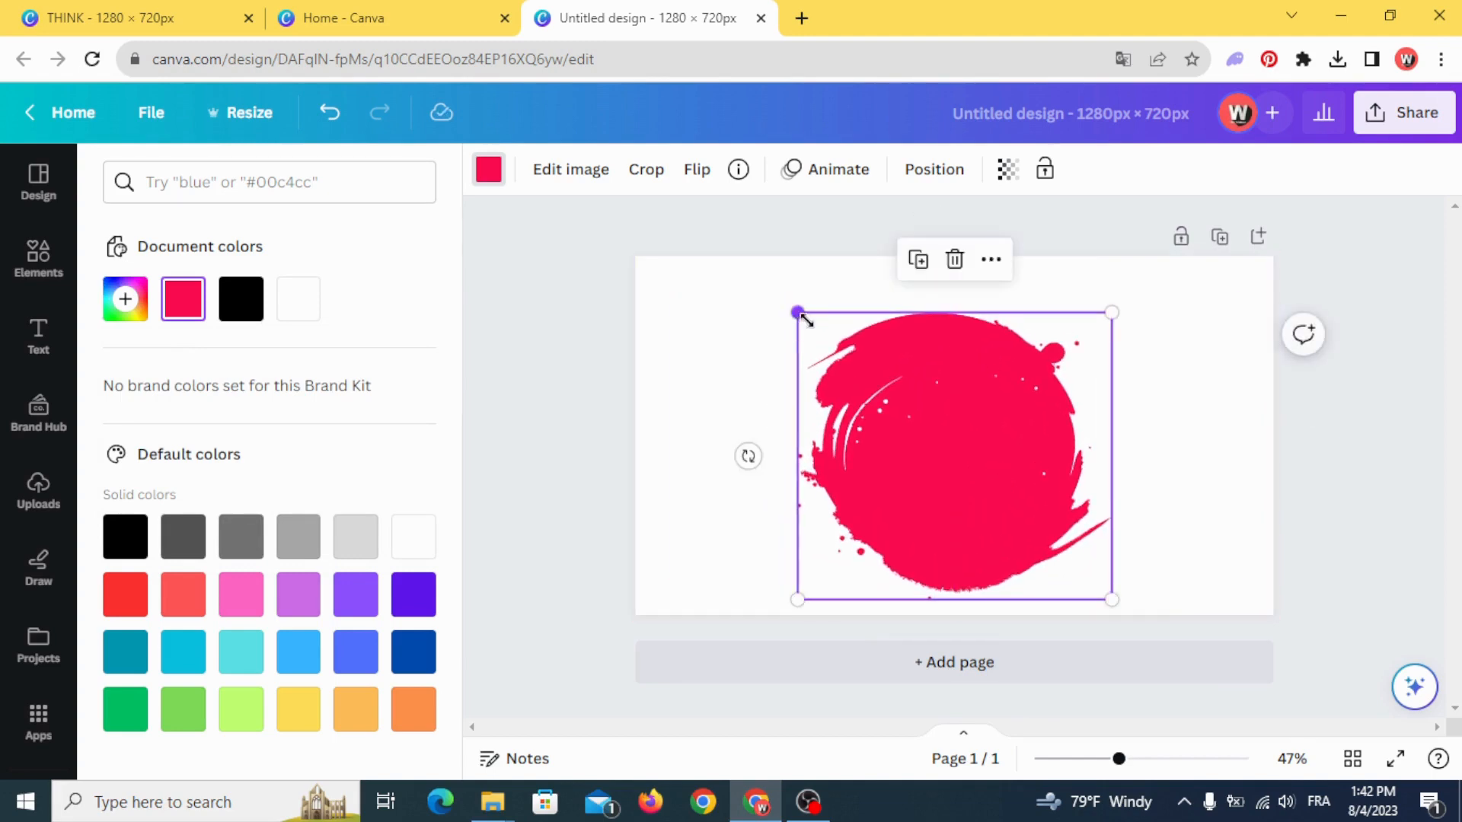
left_click_drag(805, 320, 824, 334)
left_click_drag(939, 466, 932, 451)
left_click(733, 430)
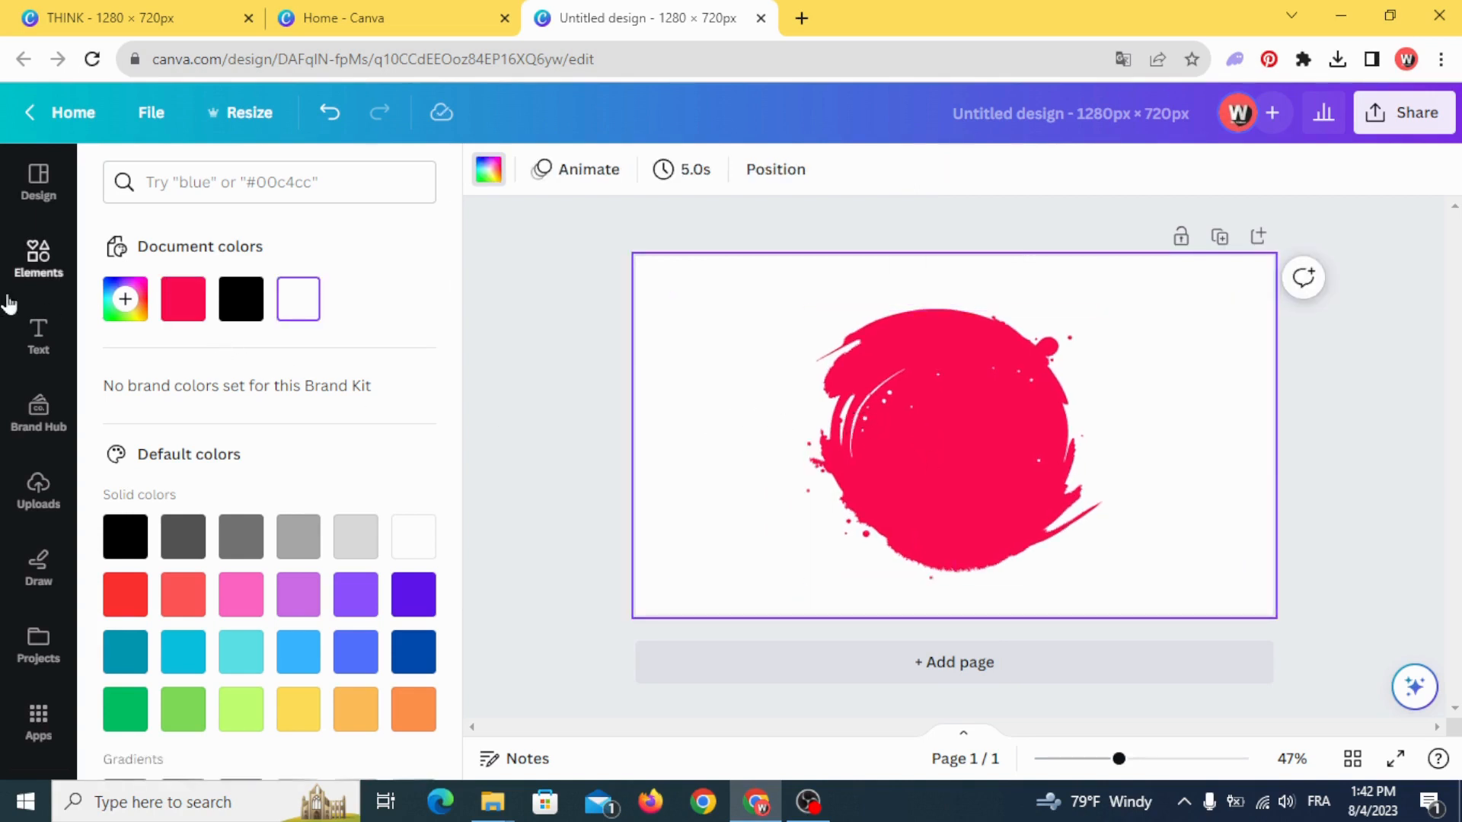
- Add a heading text over the red stain reading "MAKE YOUR"
left_click(39, 339)
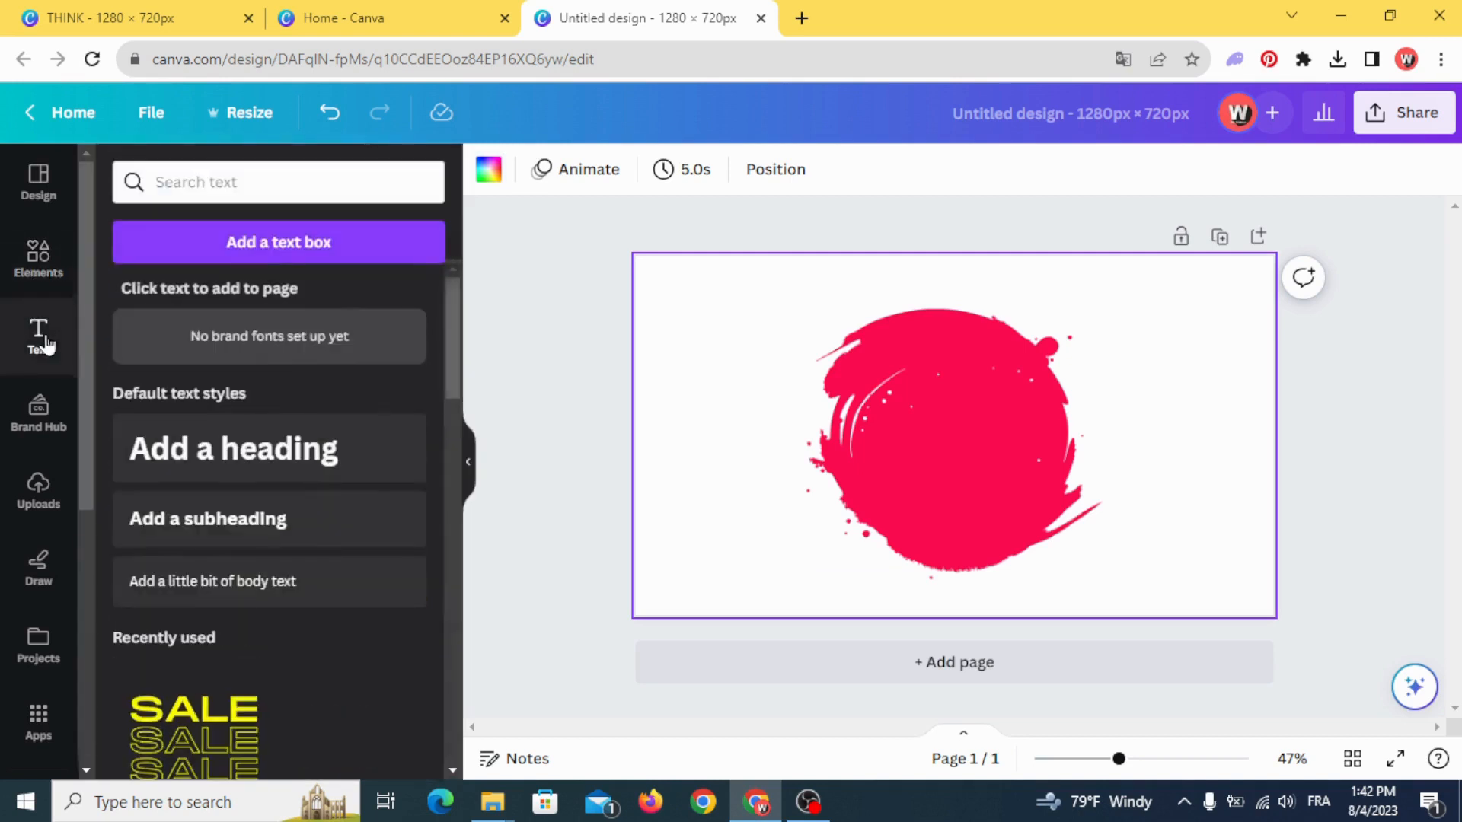
left_click(209, 460)
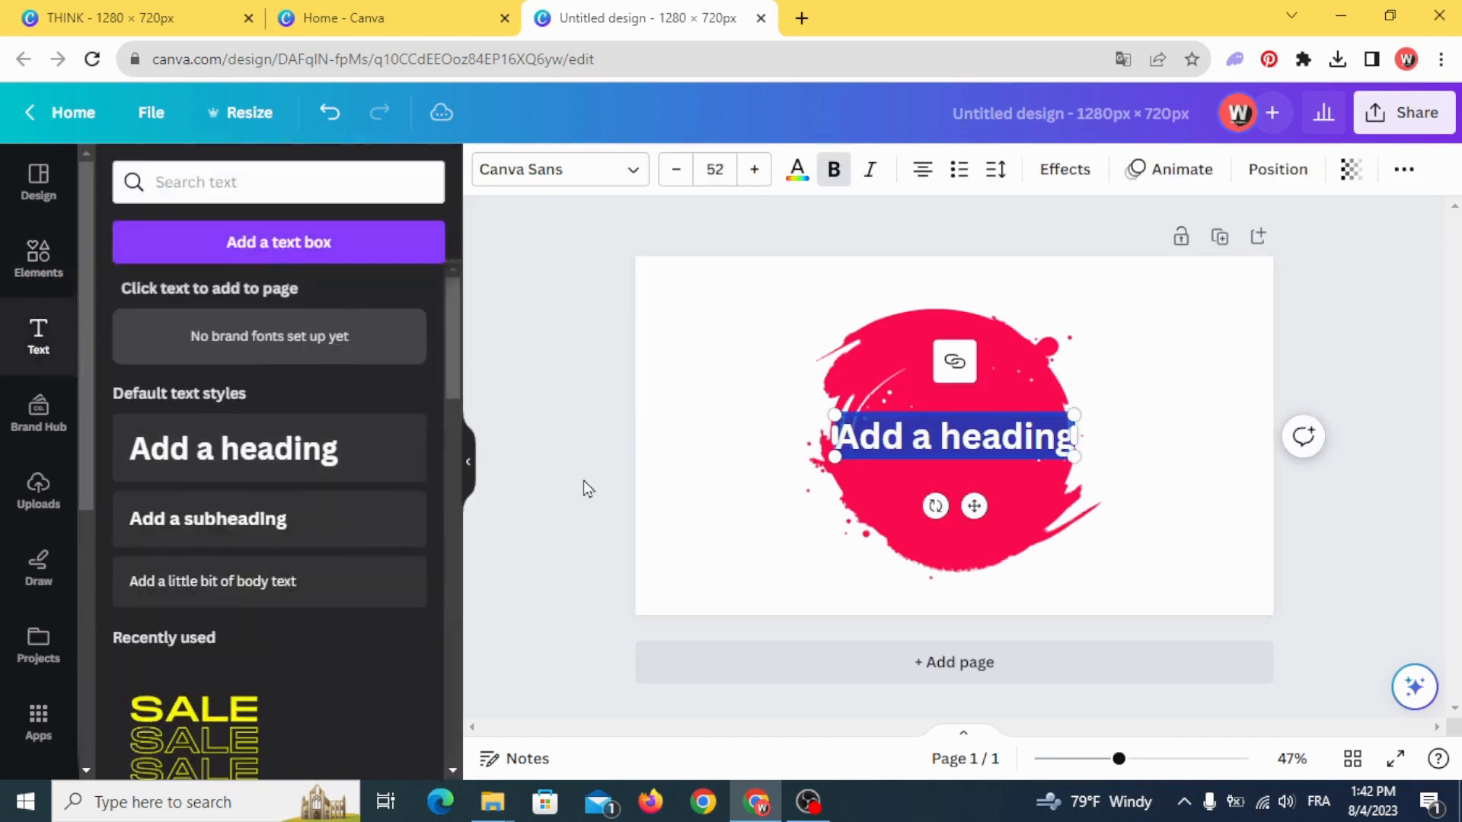
left_click(711, 469)
left_click(906, 436)
left_click(906, 436)
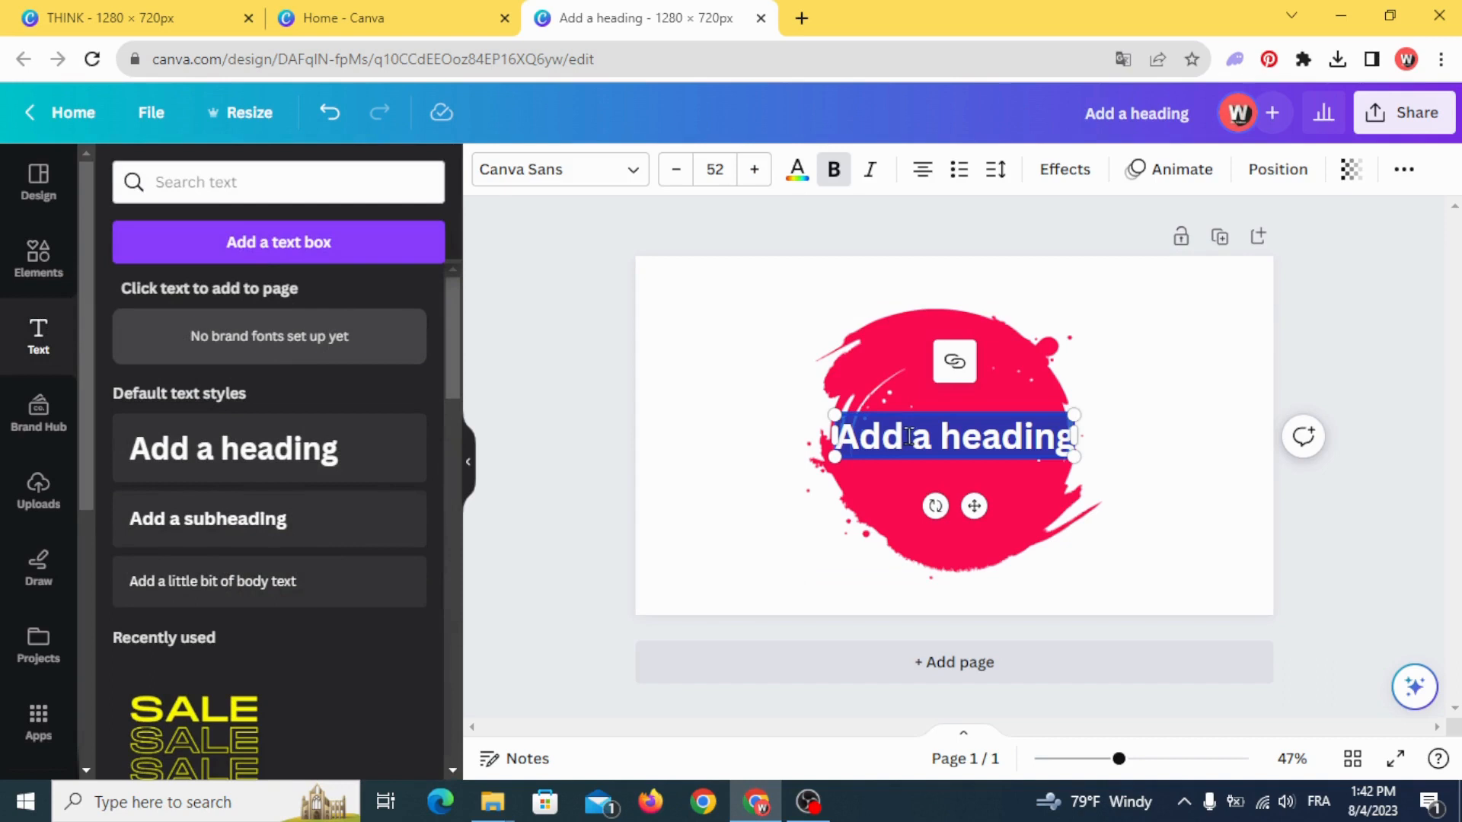
type("MA")
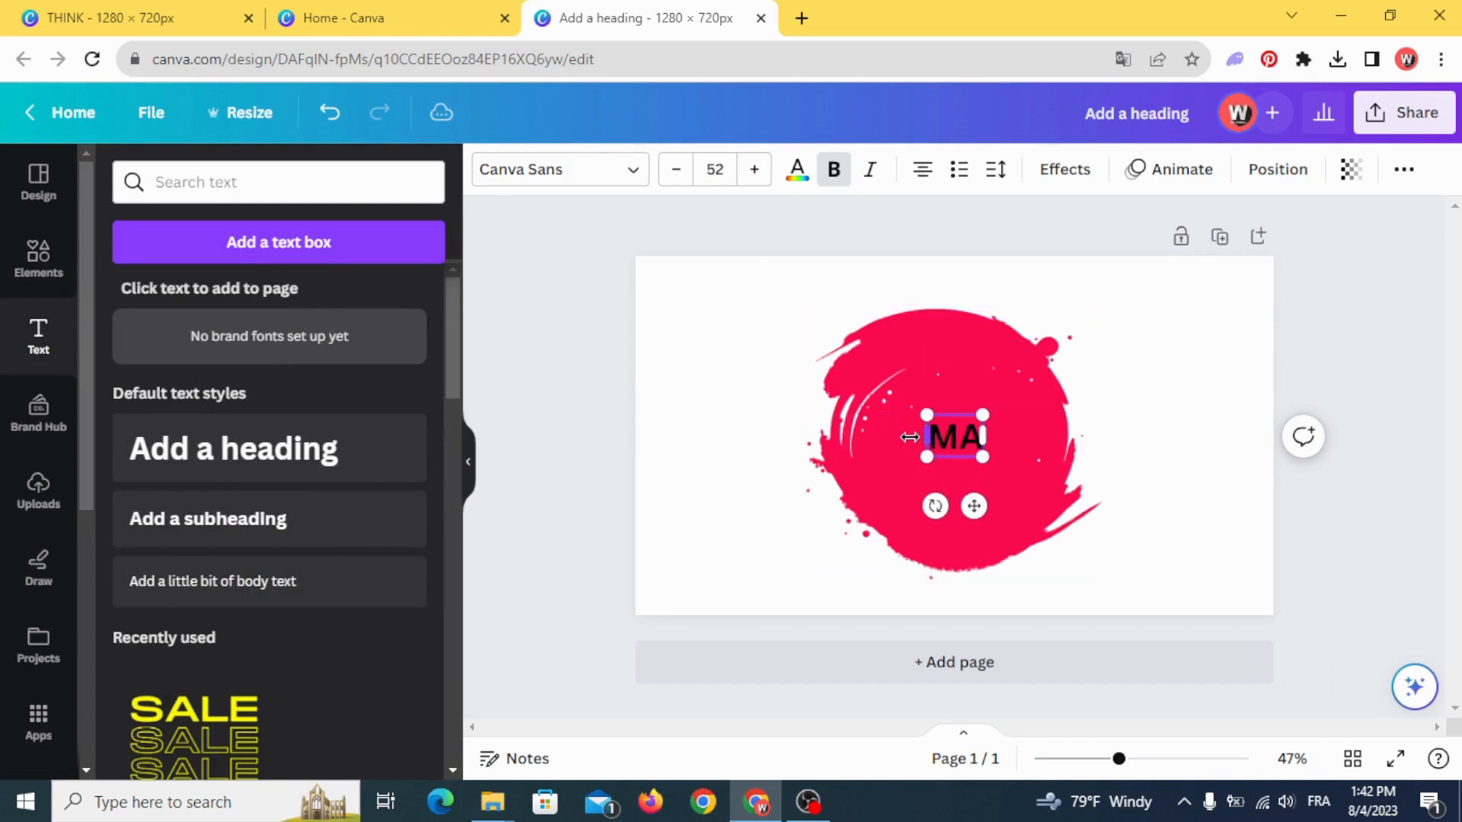
type("KE YOU")
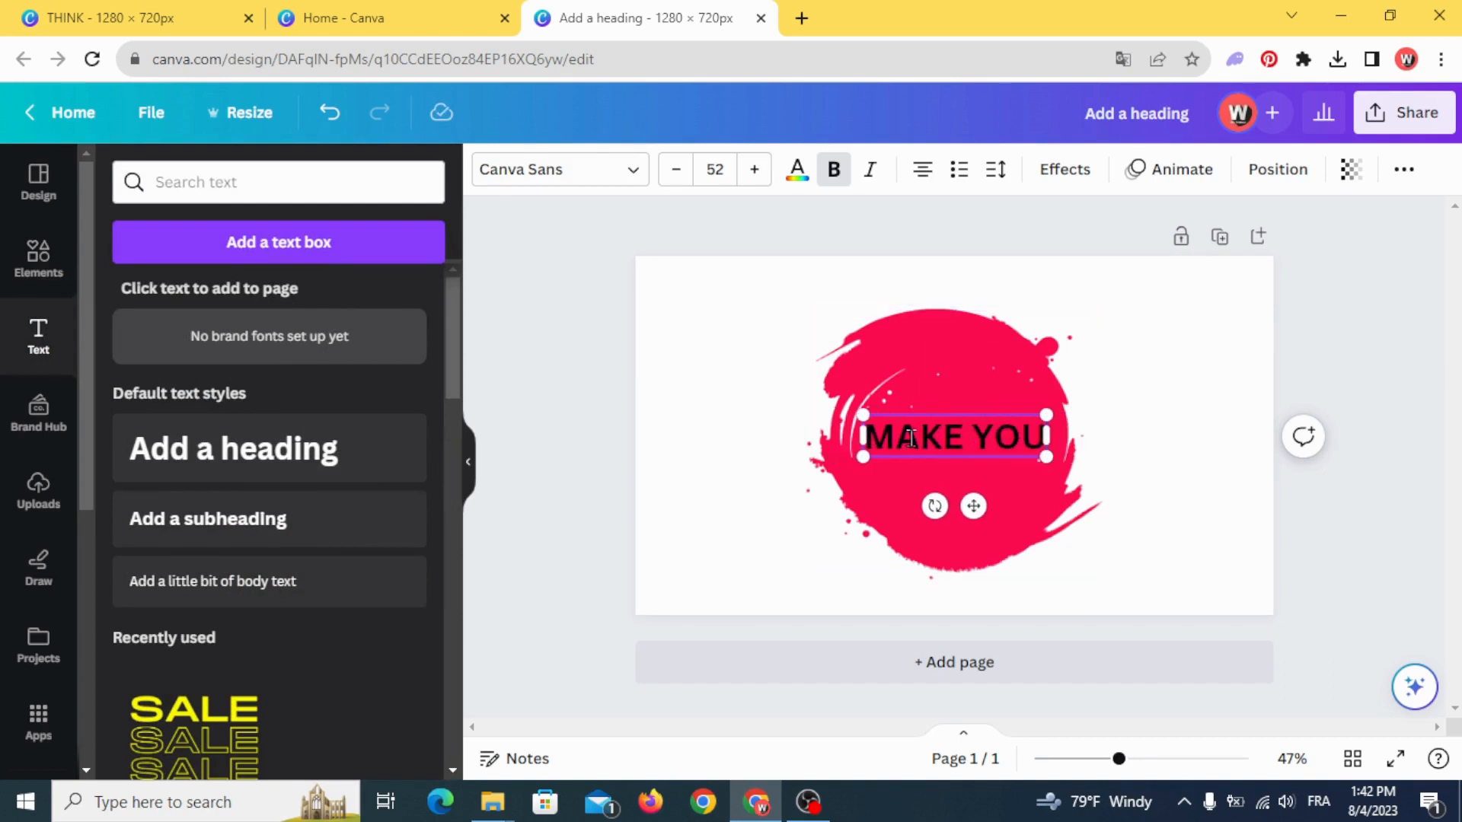
type("R")
left_click(675, 467)
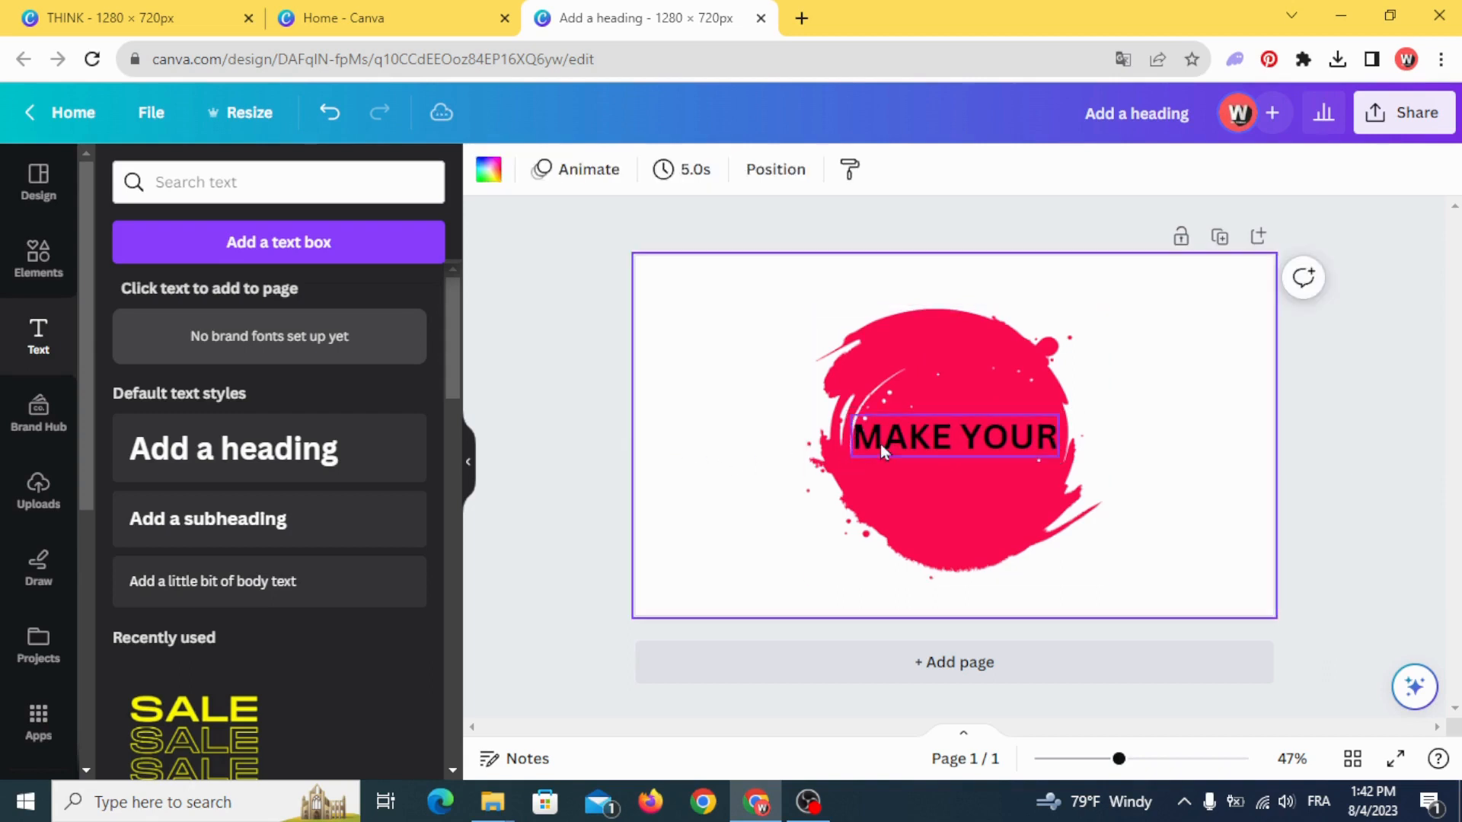
- Move the "MAKE YOUR" text to the upper part of the stain and set its font to Inlander Texture
left_click_drag(915, 434, 895, 351)
left_click(559, 177)
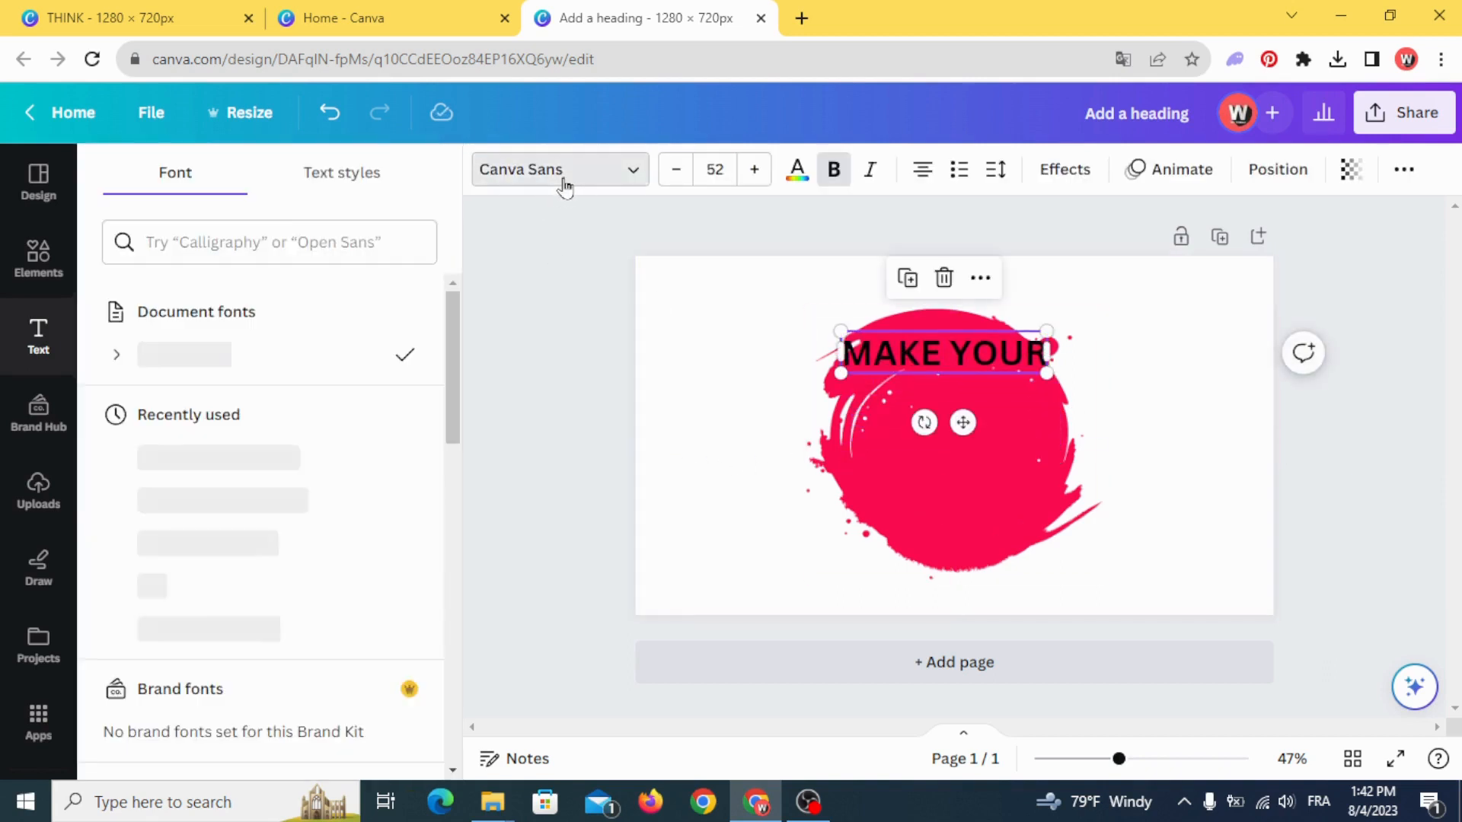
left_click(298, 242)
type("INLA")
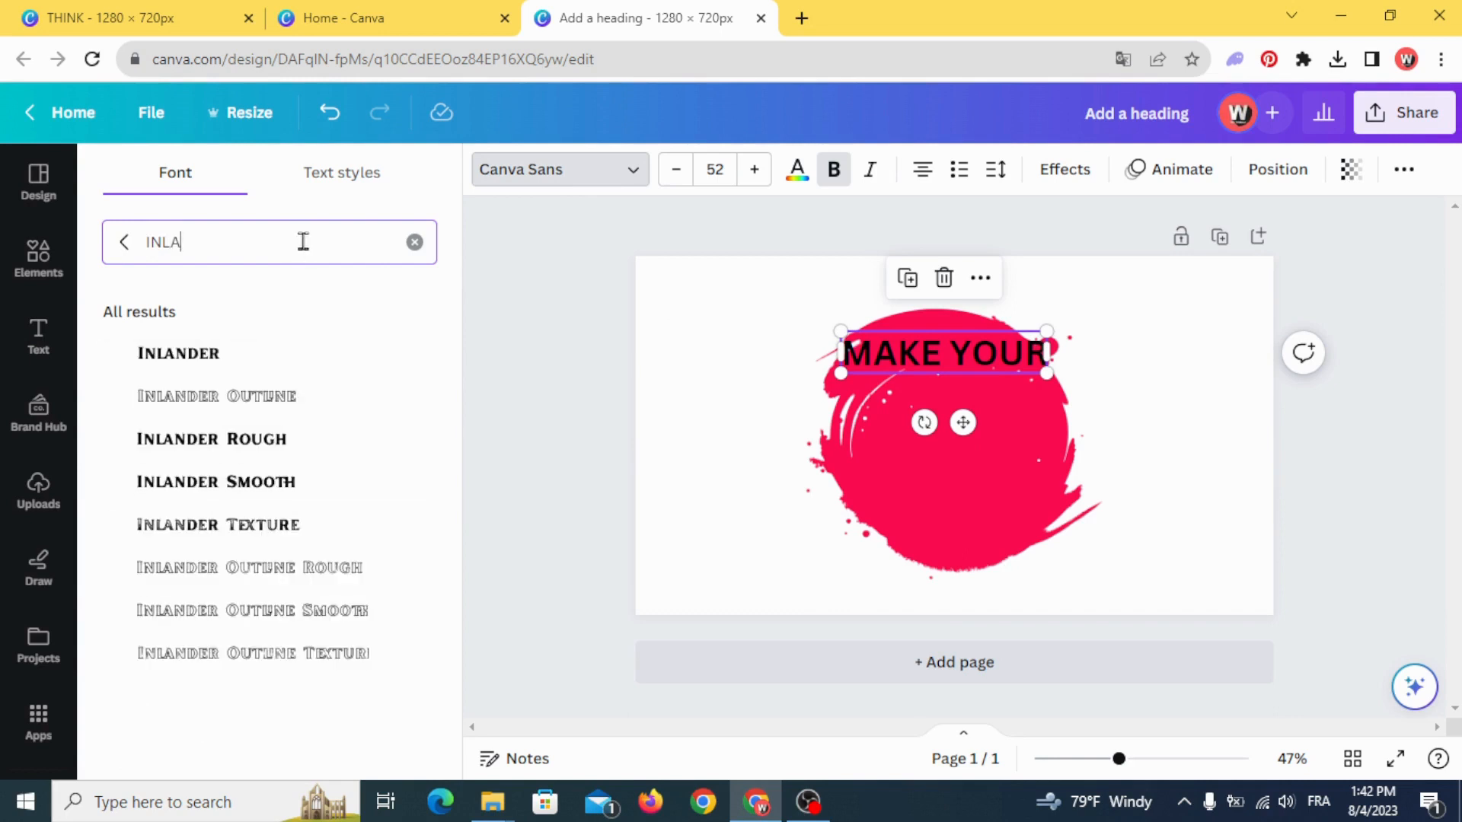
left_click(259, 530)
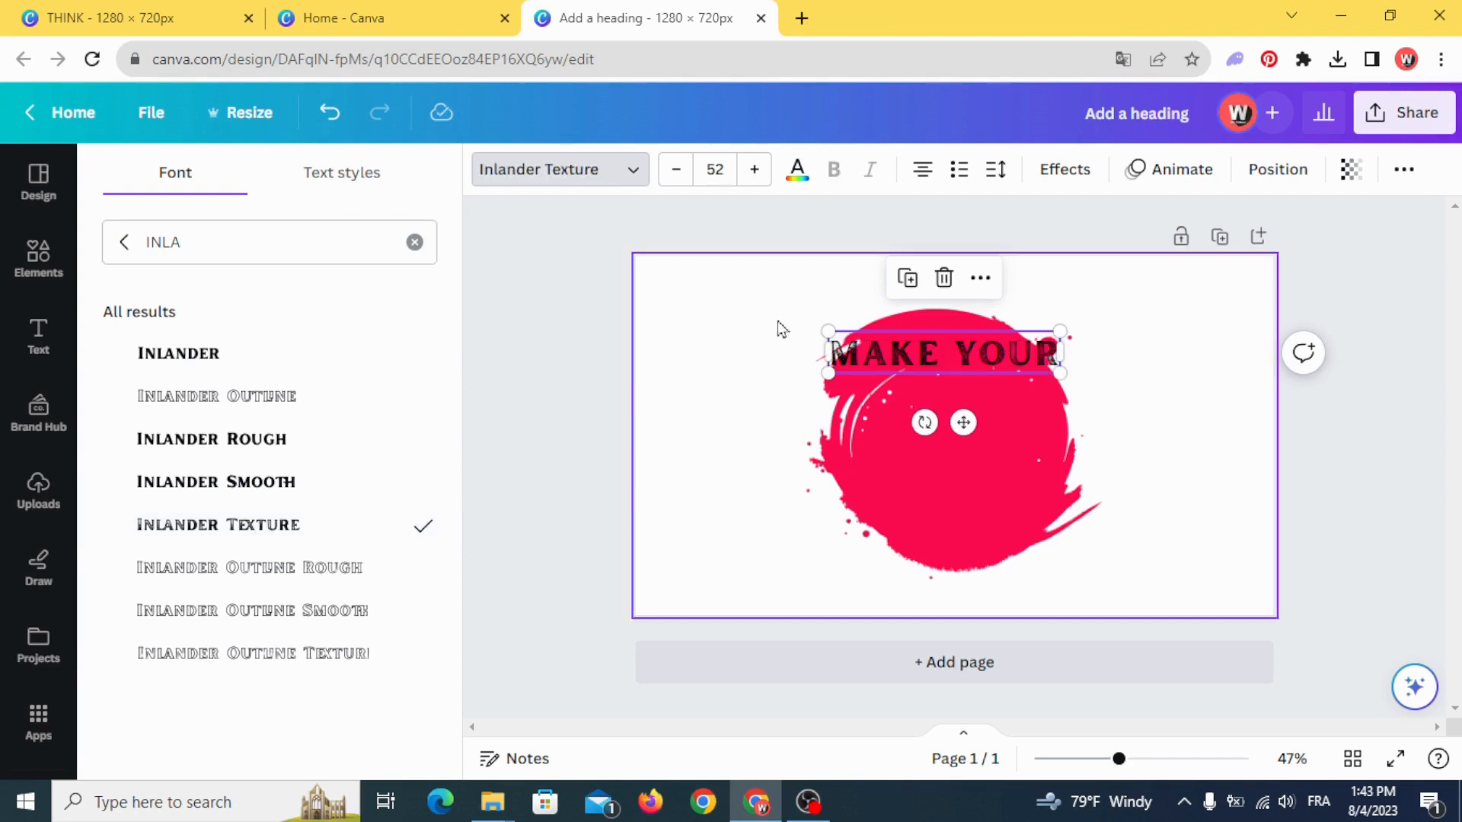
- Shrink the "MAKE YOUR" text to a font size of about 40.4, colour it white and position it near the stain's upper edge
left_click_drag(829, 332, 880, 341)
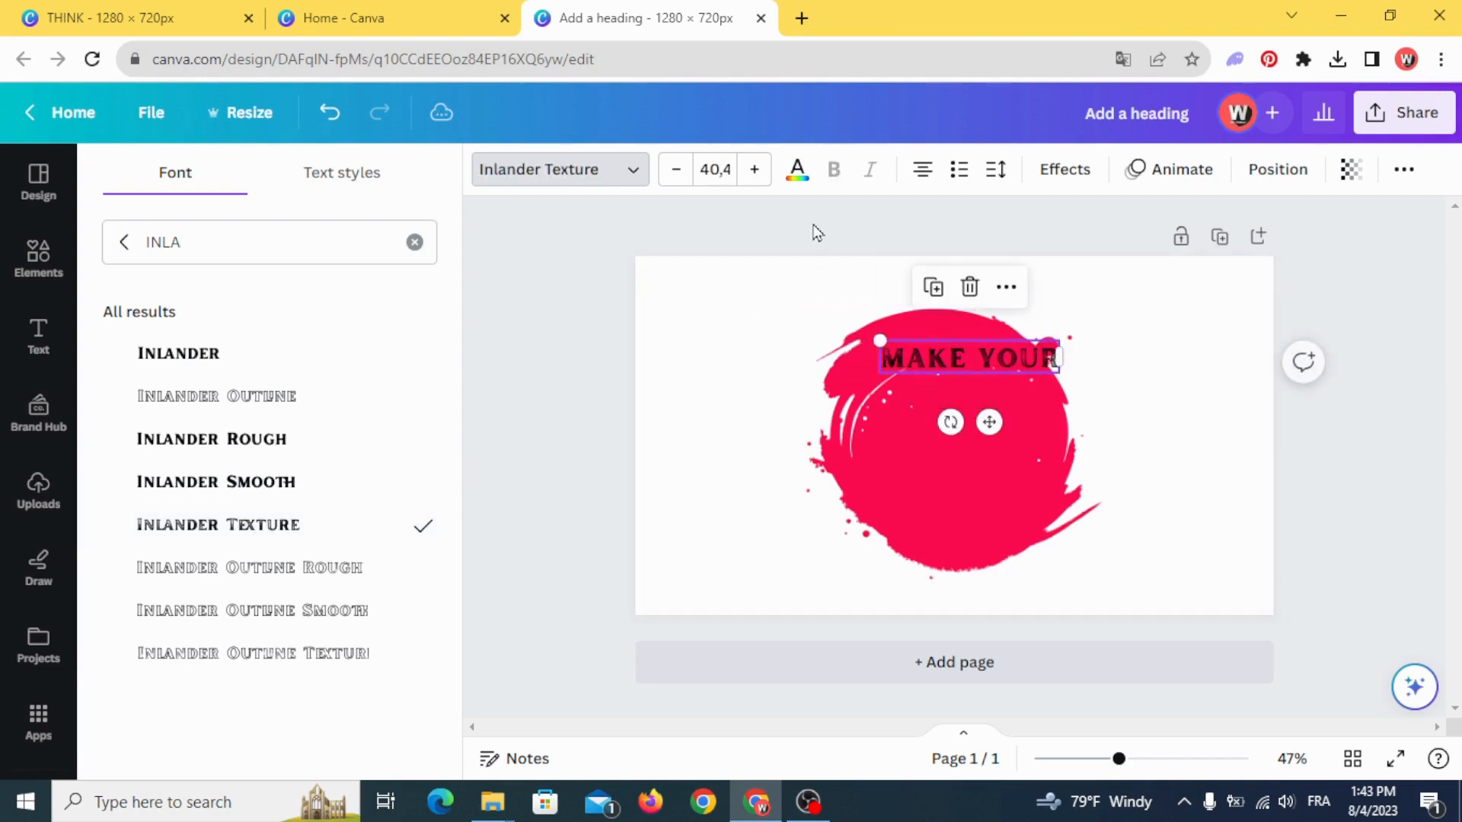
left_click(797, 170)
left_click(297, 299)
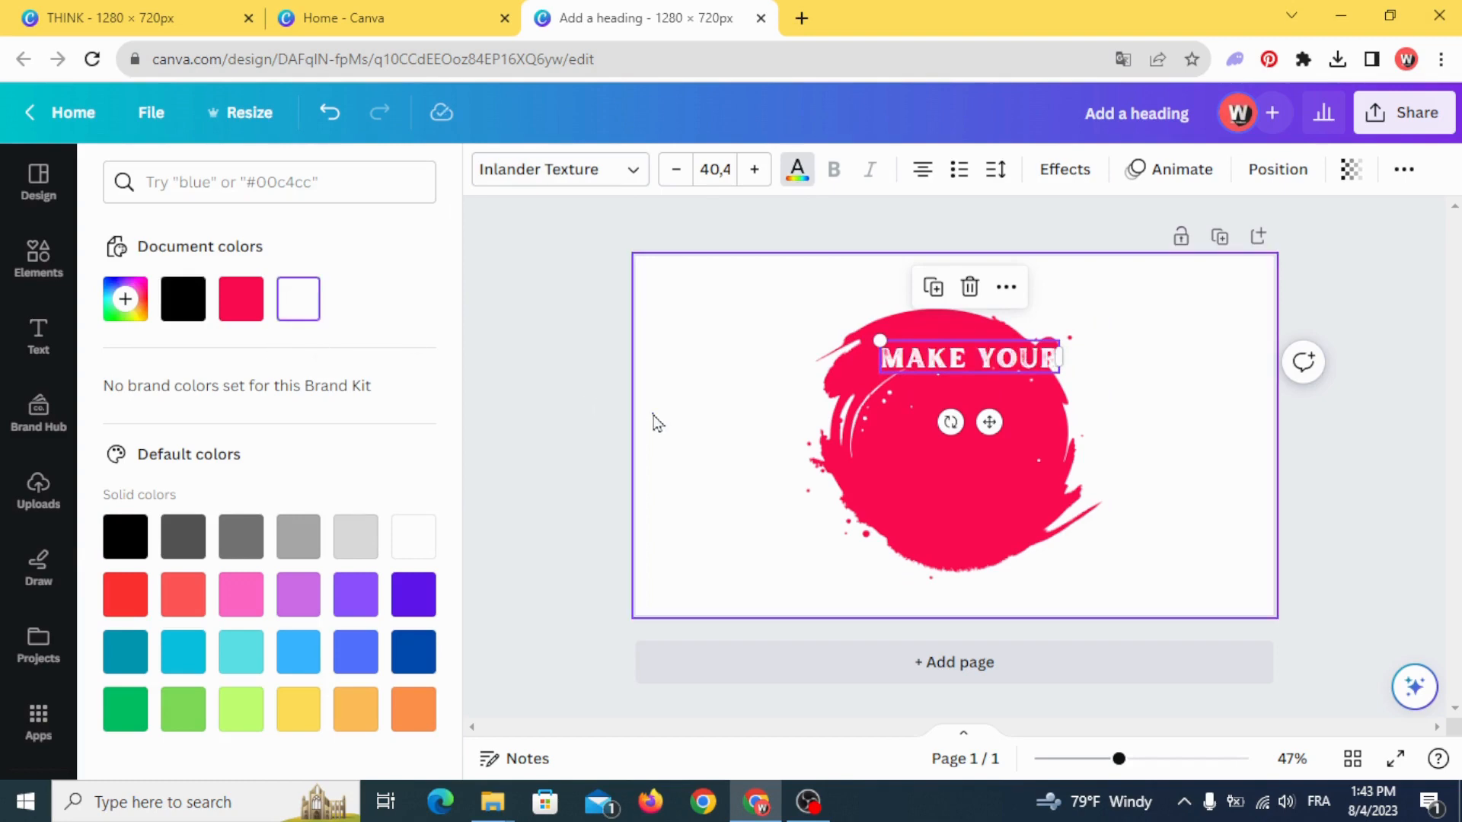
left_click(658, 424)
left_click_drag(961, 351, 932, 332)
- Apply the Curve shape effect to the "MAKE YOUR" text with a curve value of 47
left_click(1049, 176)
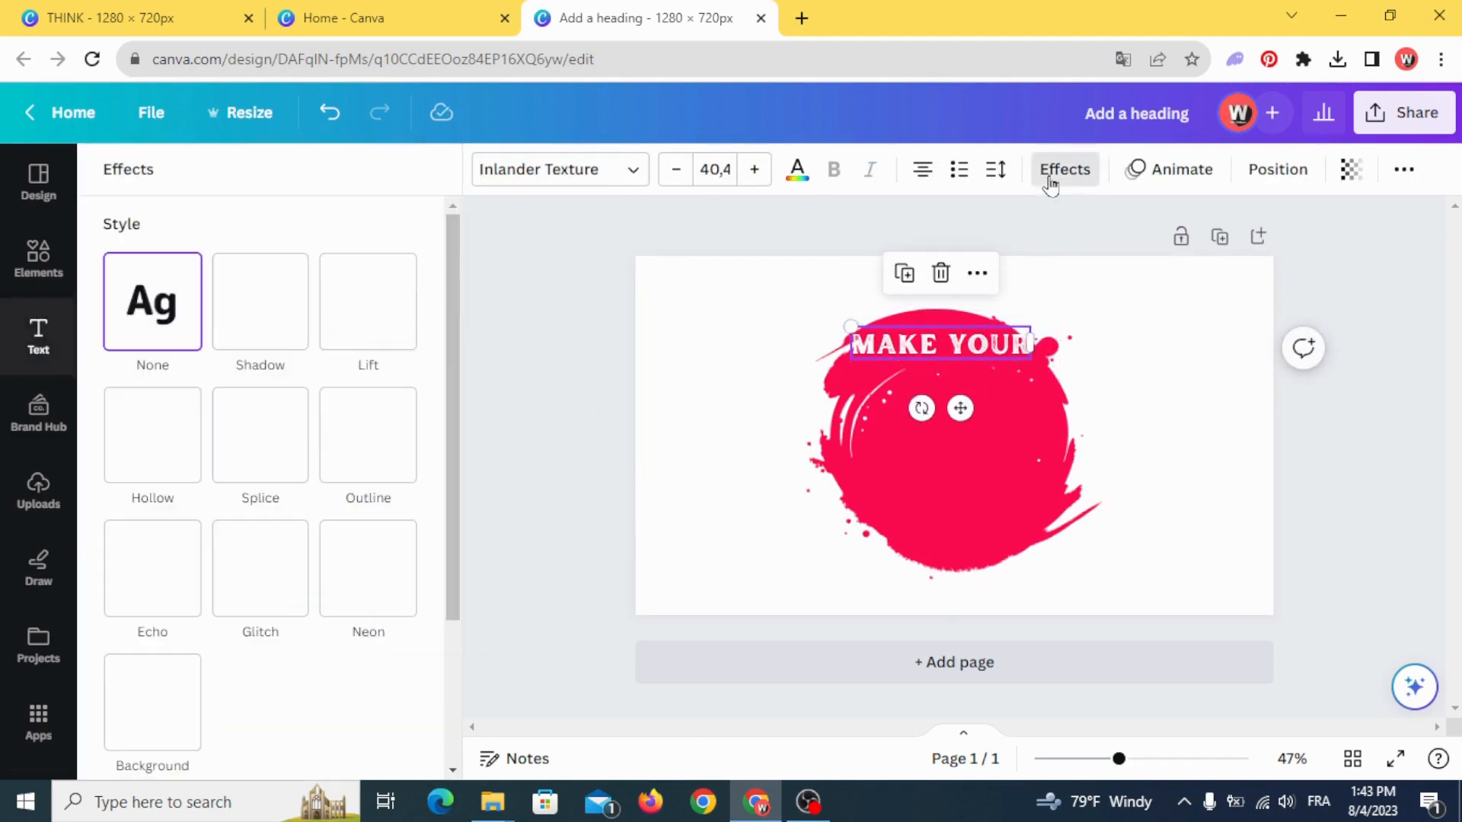
scroll(354, 564, "down", 3)
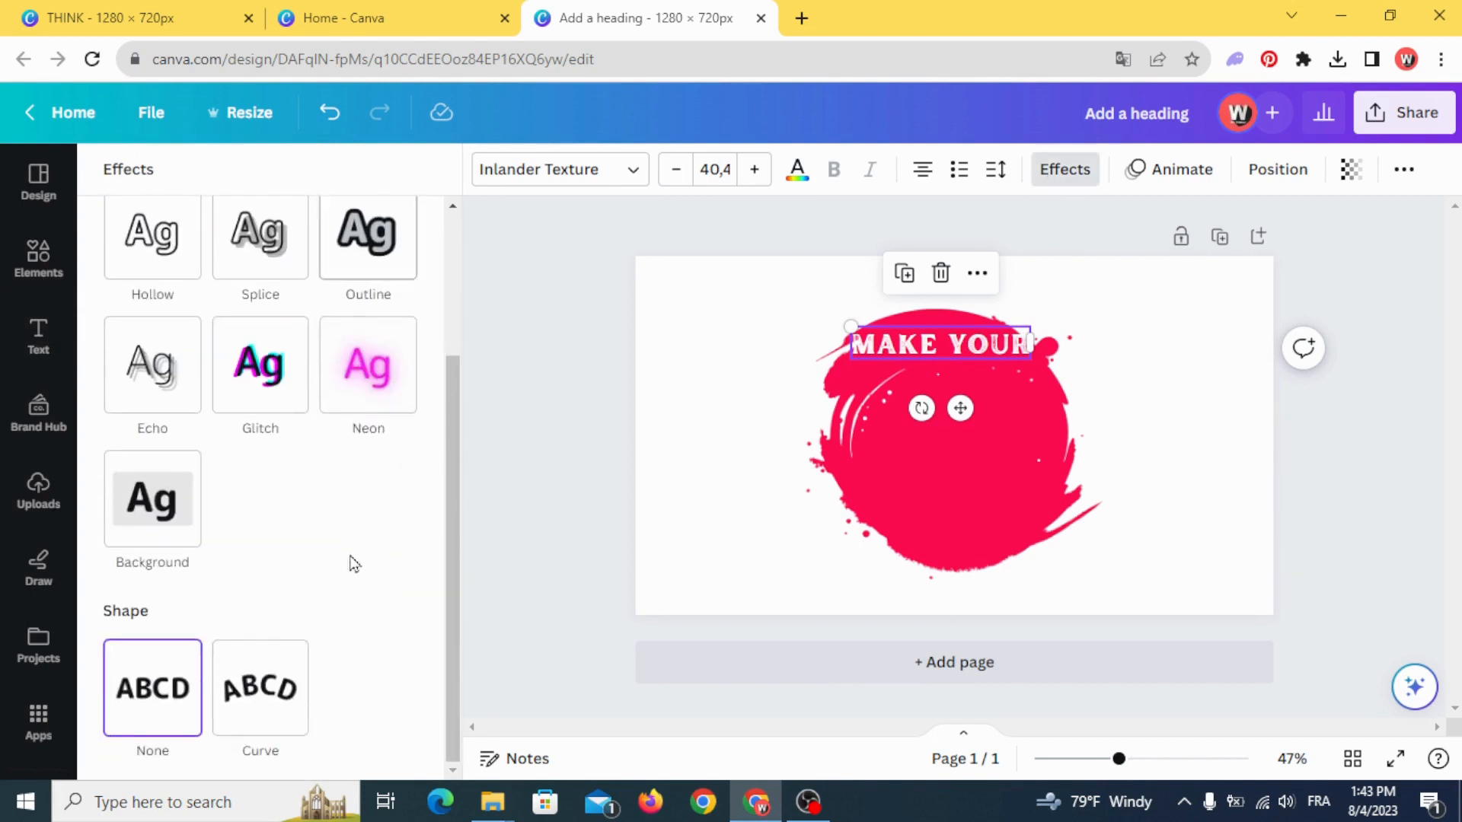
left_click(267, 682)
left_click_drag(407, 753, 336, 759)
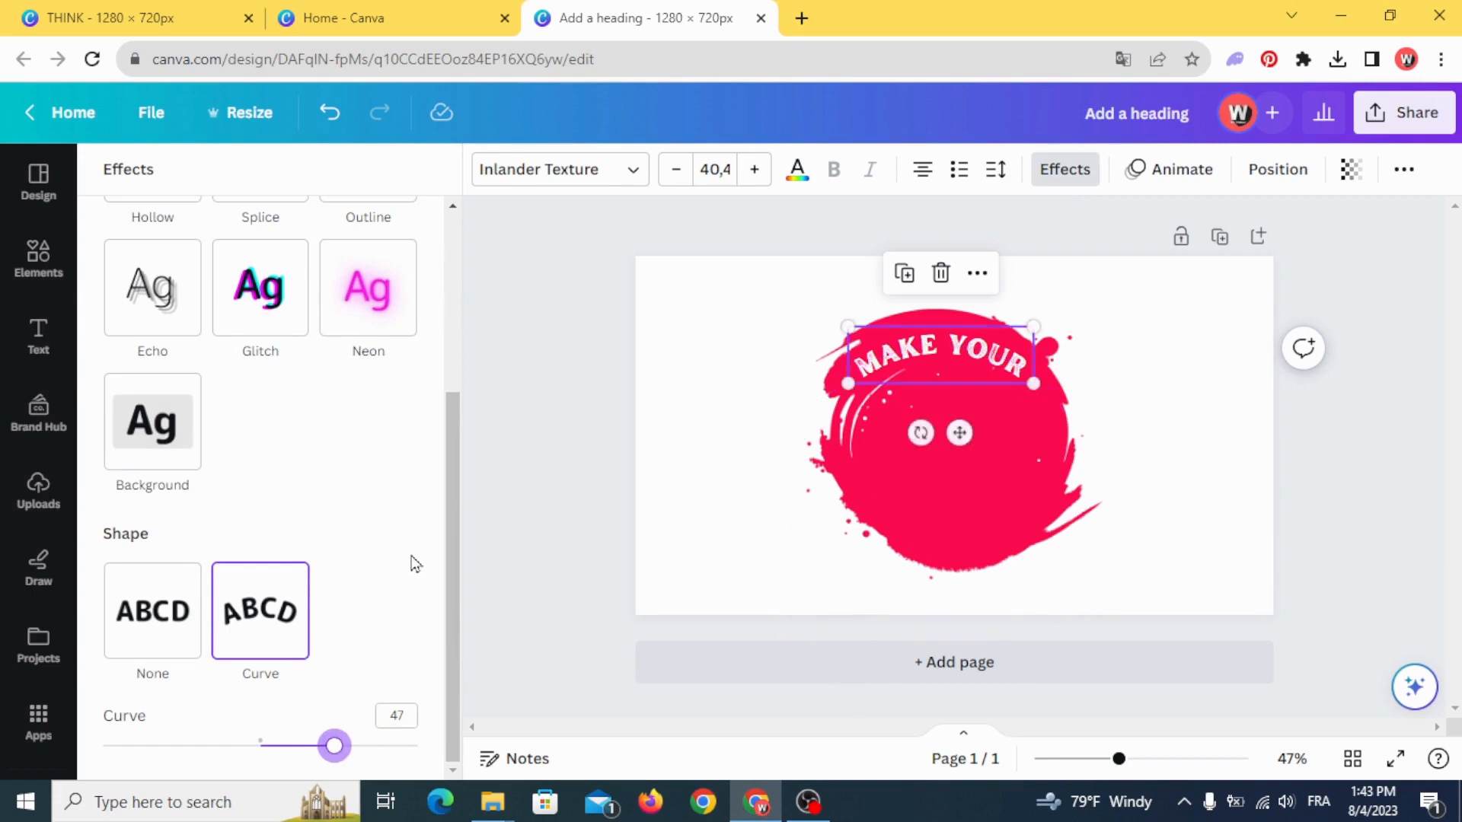
left_click(584, 486)
- Place a duplicate of the curved "MAKE YOUR" text in the lower part of the stain and change its wording to "REALITY"
left_click(936, 352)
left_click_drag(936, 351, 929, 517)
left_click(905, 265)
left_click(928, 522)
type("R")
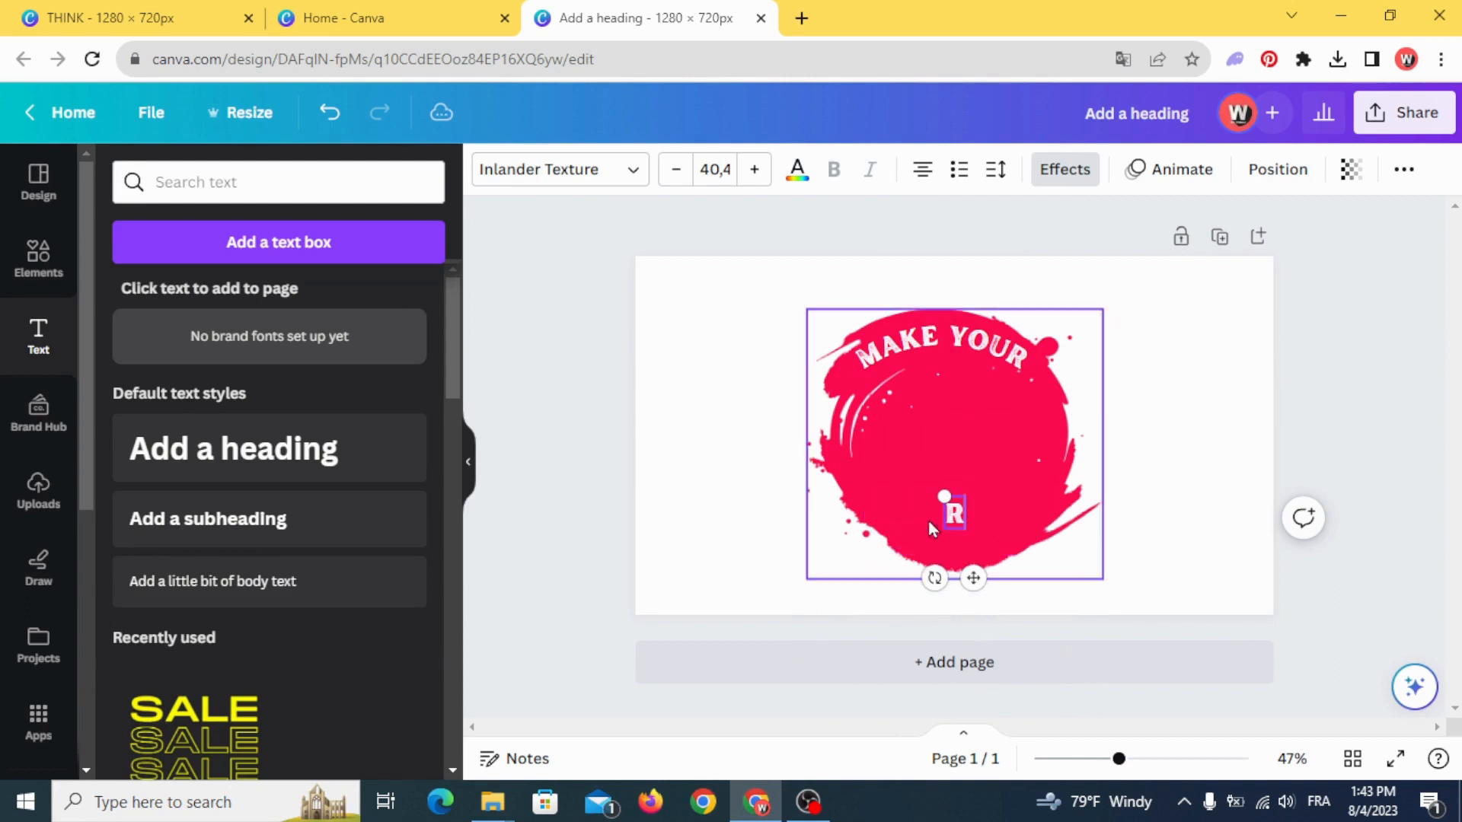
type("EALITY")
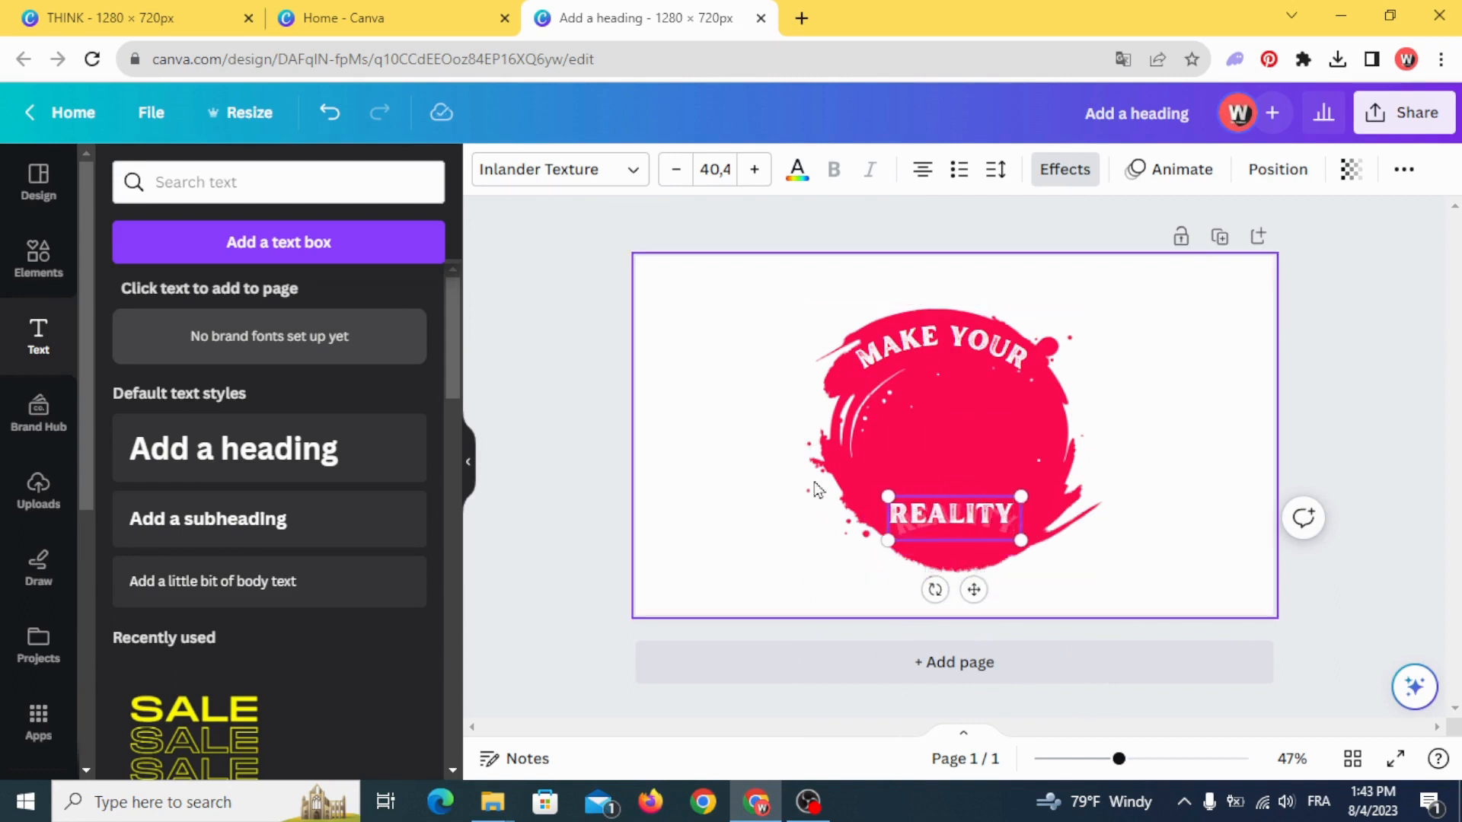
- Set the "REALITY" text's curve to -66, then enlarge it and fit it along the stain's lower edge
left_click(1081, 167)
scroll(378, 580, "down", 4)
left_click(301, 654)
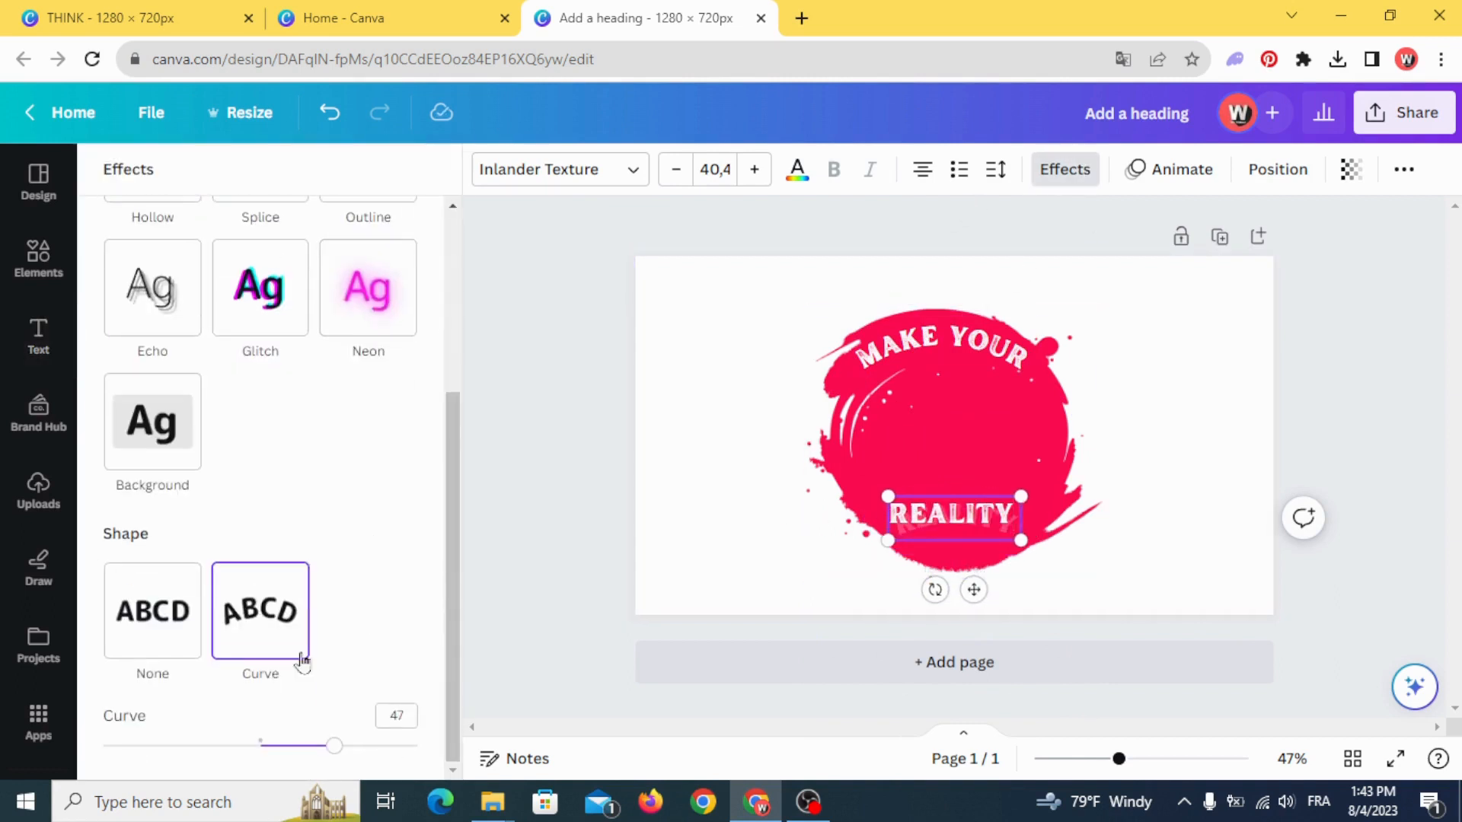
left_click_drag(335, 750, 161, 705)
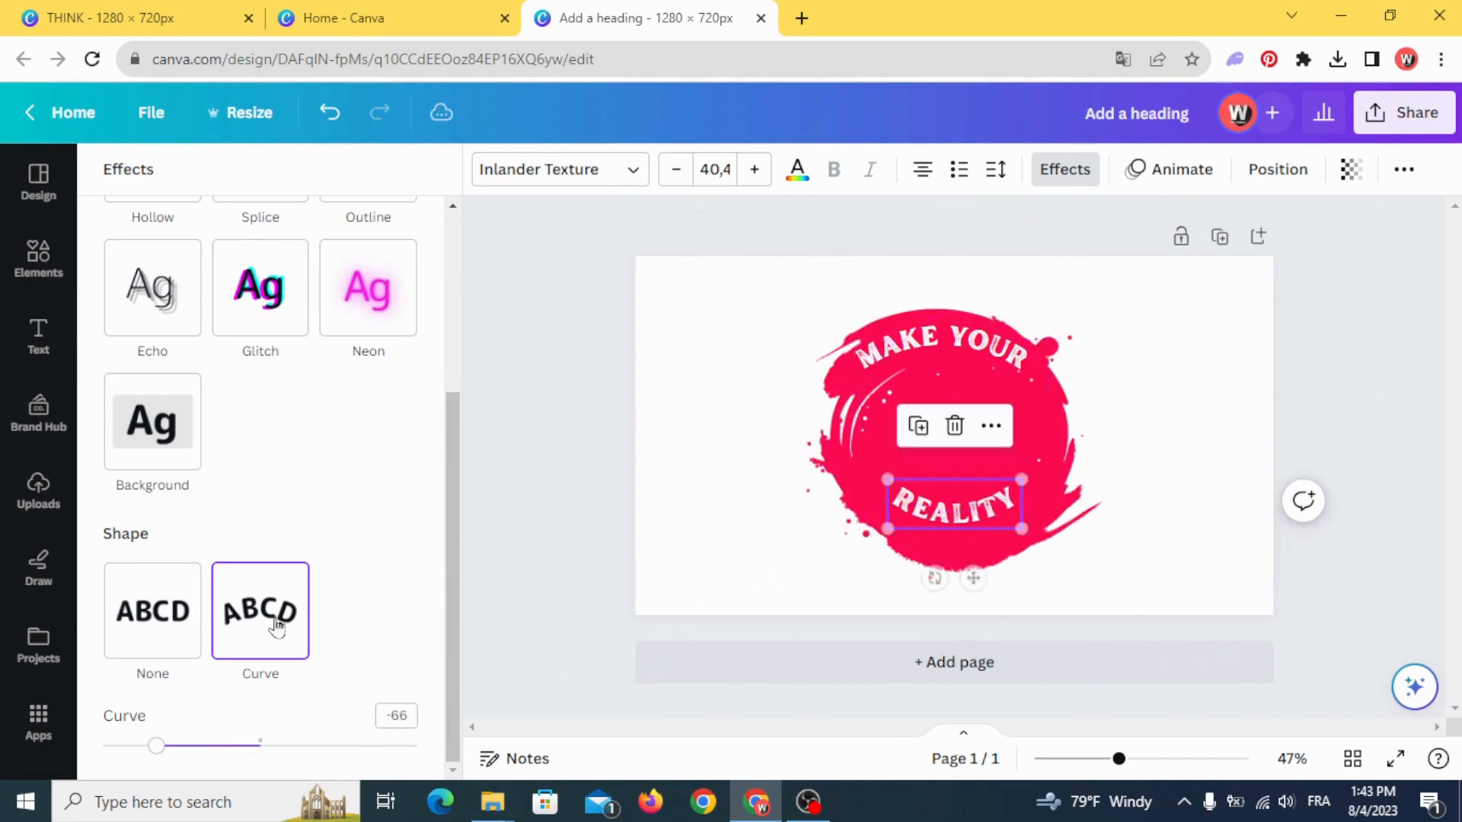
mouse_move(887, 479)
left_mouse_down()
mouse_move(825, 449)
mouse_move(882, 503)
left_mouse_up()
left_click_drag(879, 572, 942, 541)
left_click(761, 534)
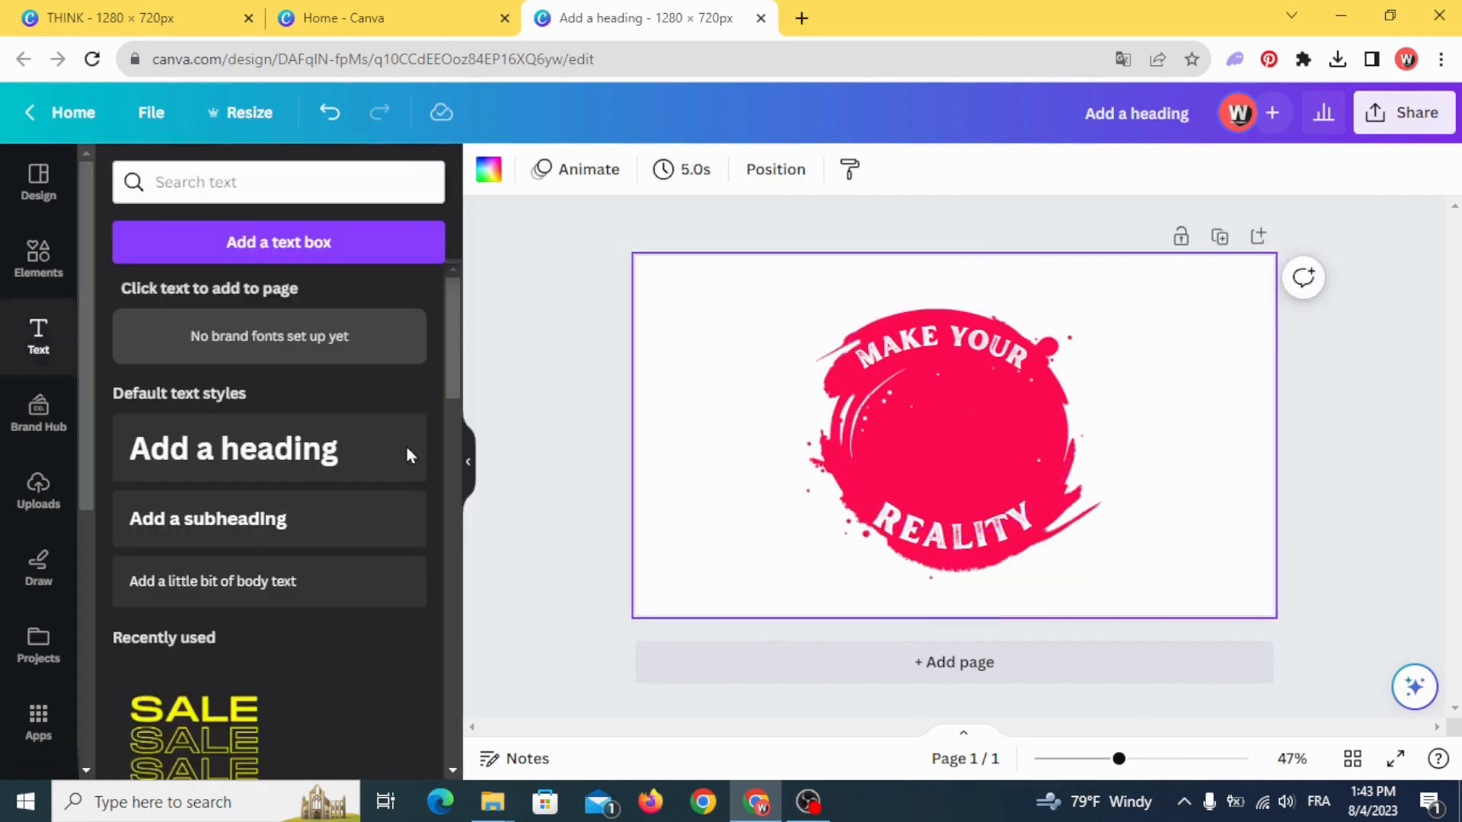
- Add another heading text in the middle of the stain reading "Dreams"
left_click(204, 453)
left_click(686, 475)
left_click_drag(879, 442, 878, 443)
double_click(877, 443)
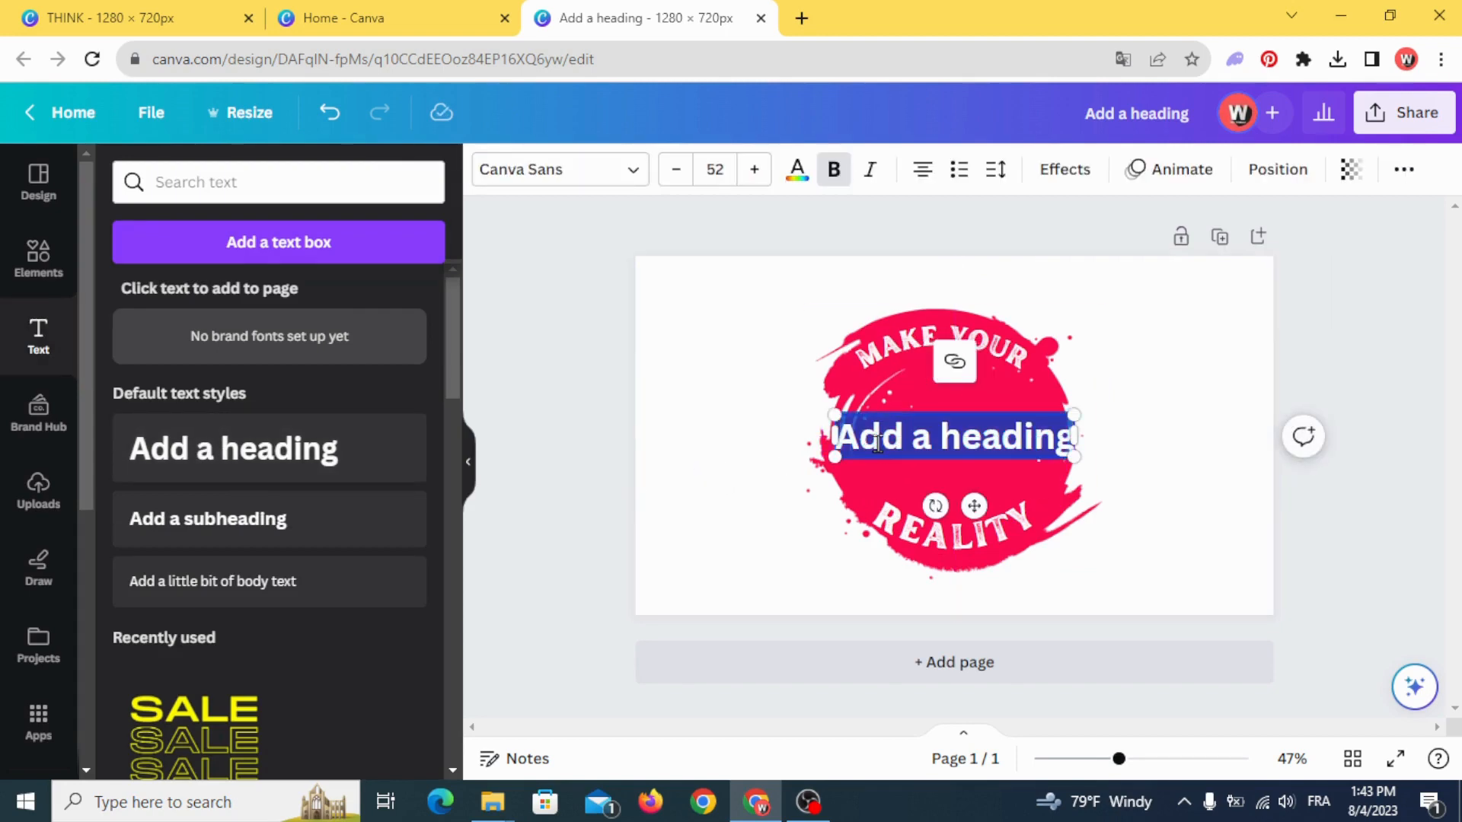
type("Dreams")
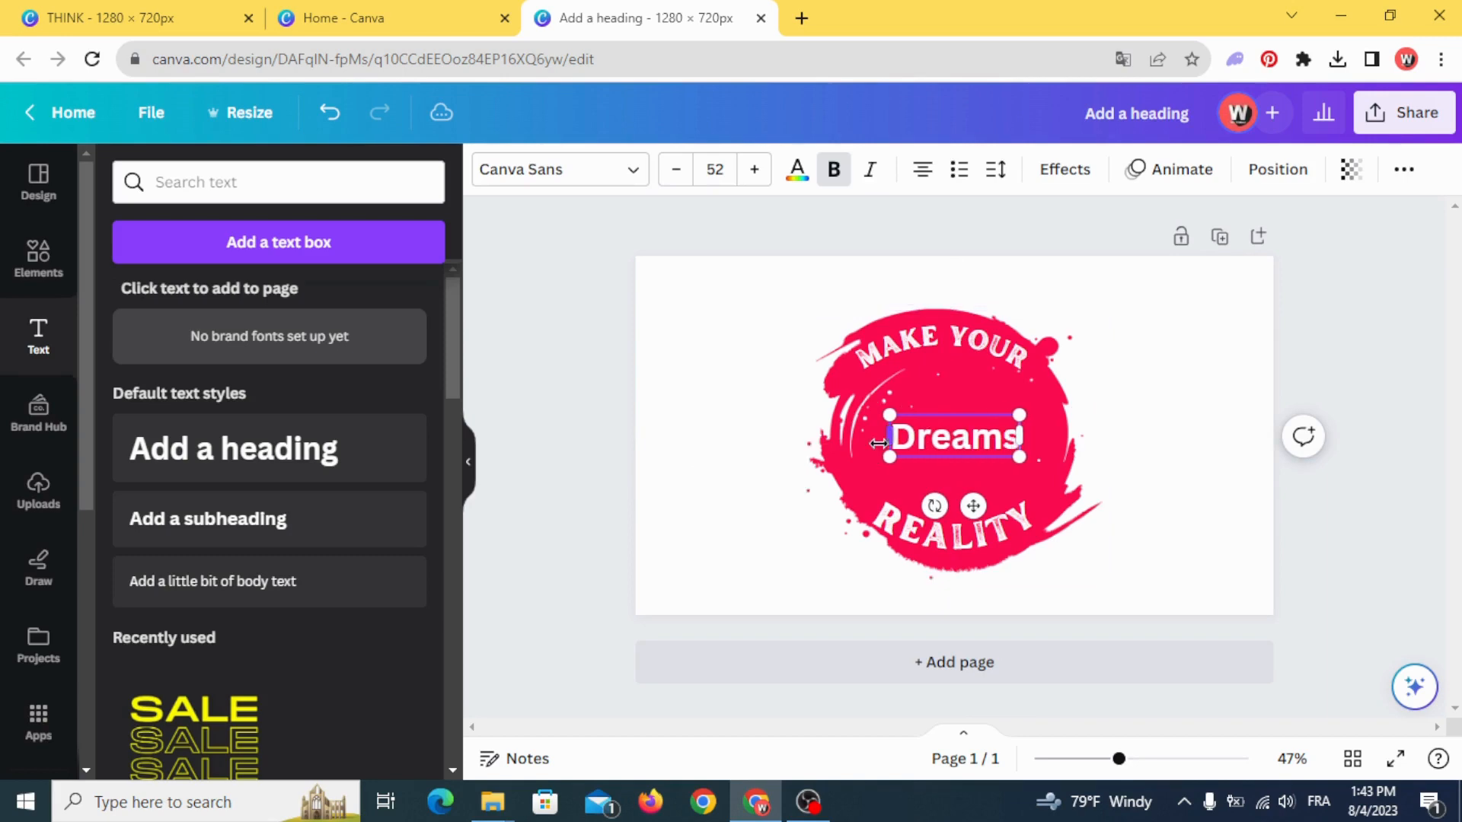
- Set the "Dreams" text to the Regular Brush font and enlarge it to size 160 across the middle of the stain
left_click(567, 183)
left_click(308, 243)
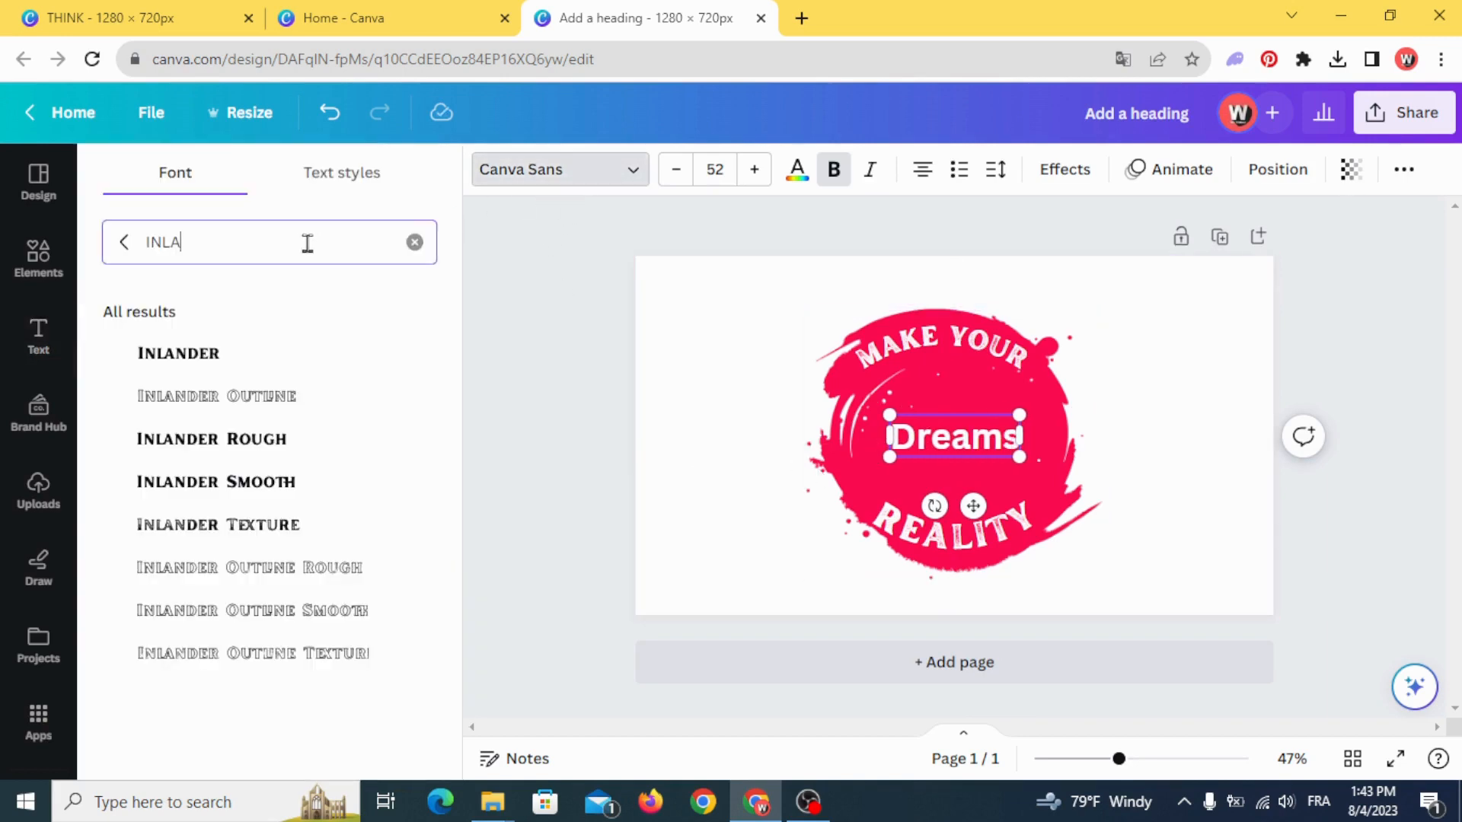
type("bru")
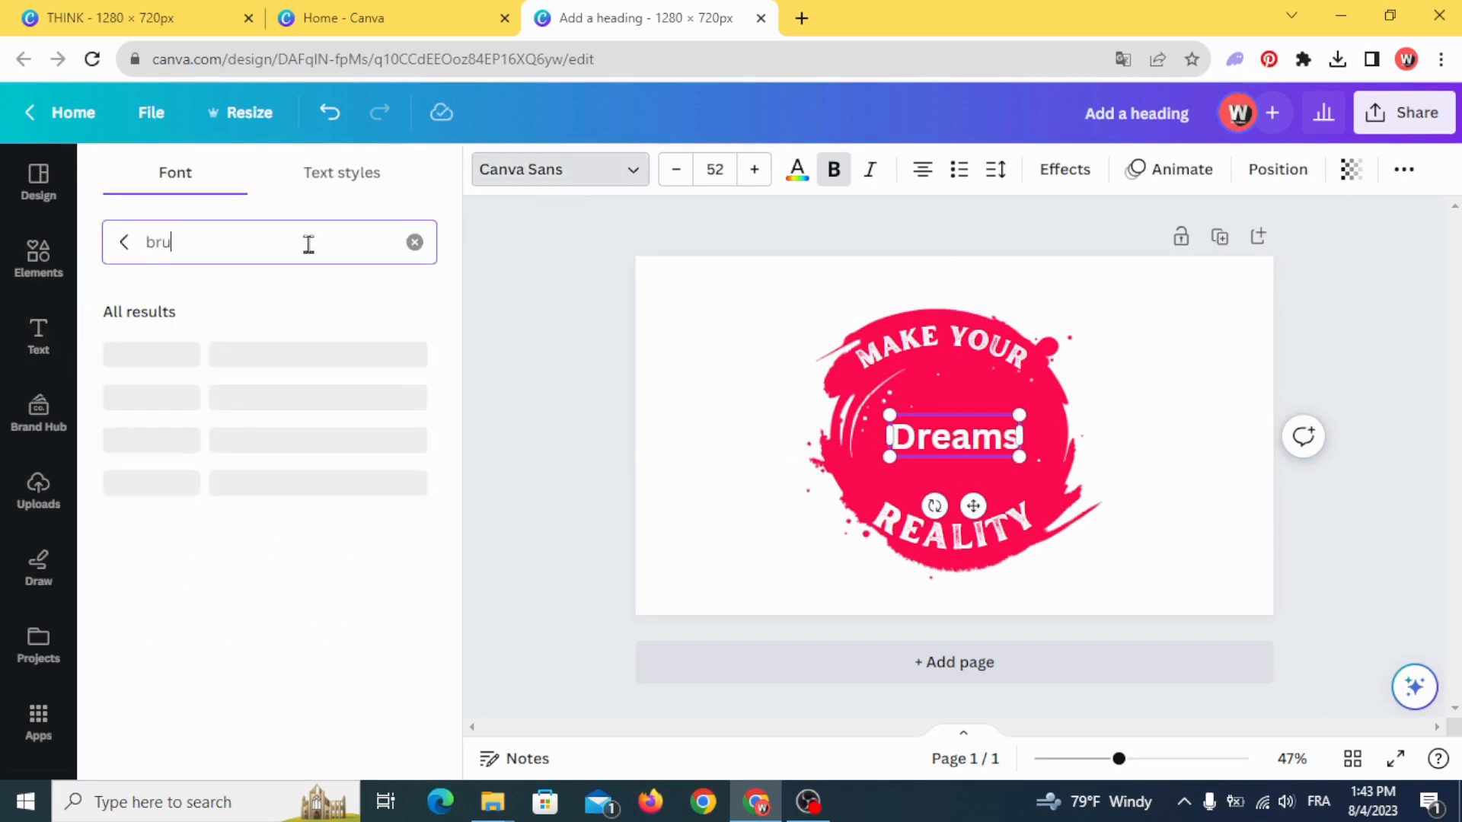
scroll(274, 539, "down", 1)
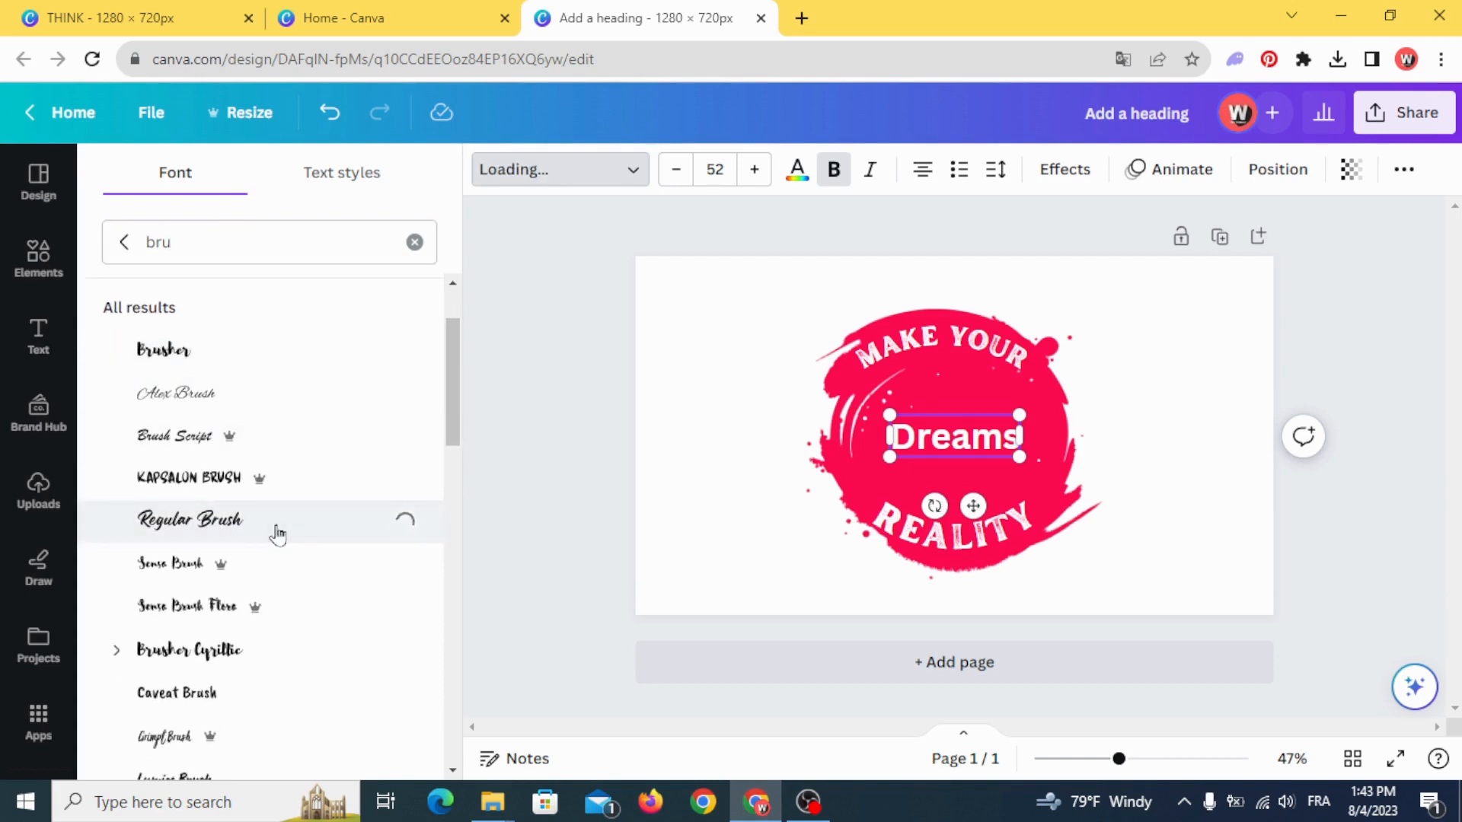
left_click_drag(898, 415, 758, 365)
left_click_drag(1016, 460, 1110, 496)
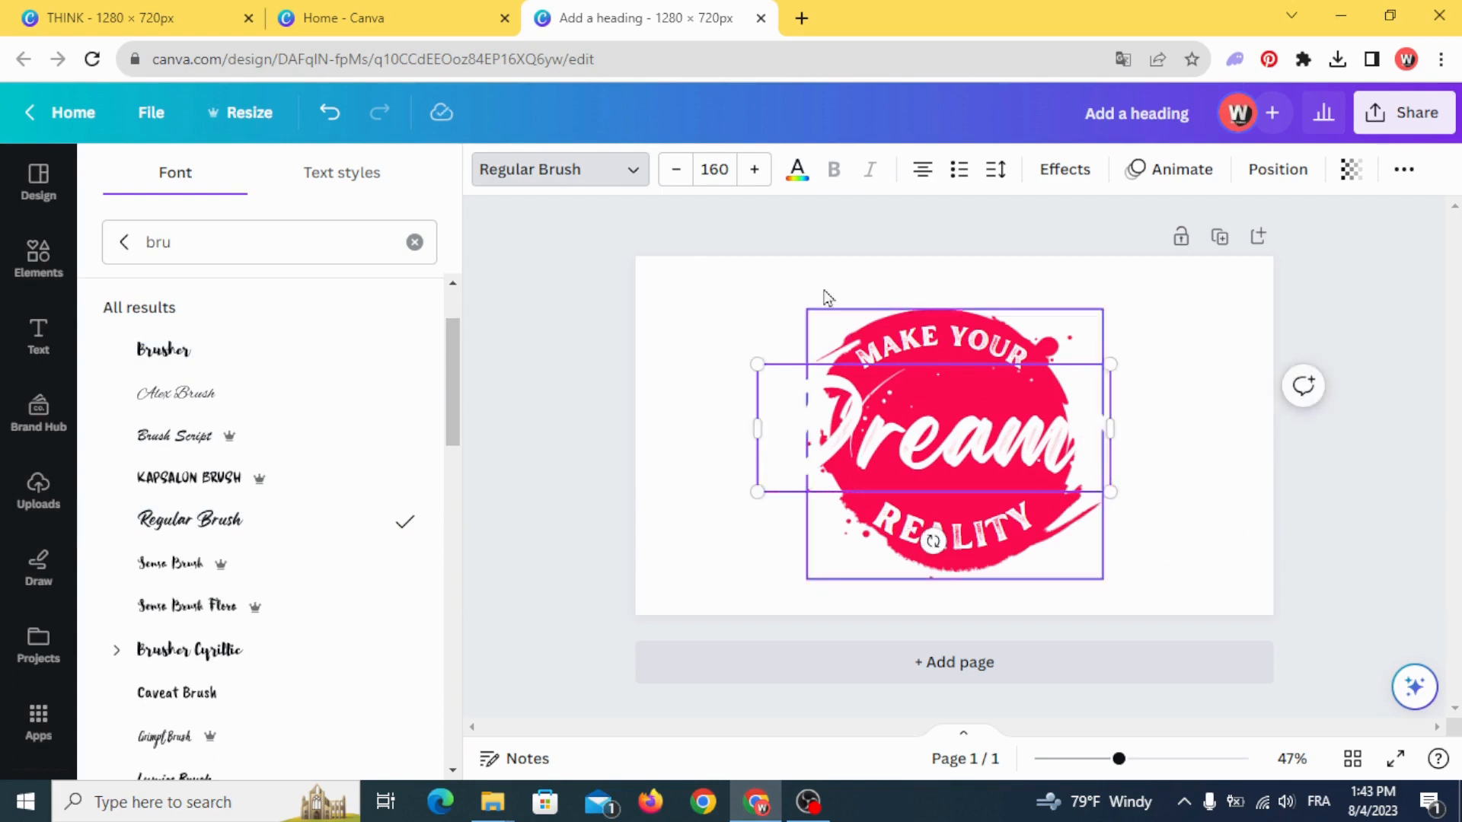
- Apply an Outline effect to the "Dreams" text in the stain's pinkish red, with a thickness of 199
left_click(1066, 169)
left_click(367, 440)
scroll(381, 472, "down", 2)
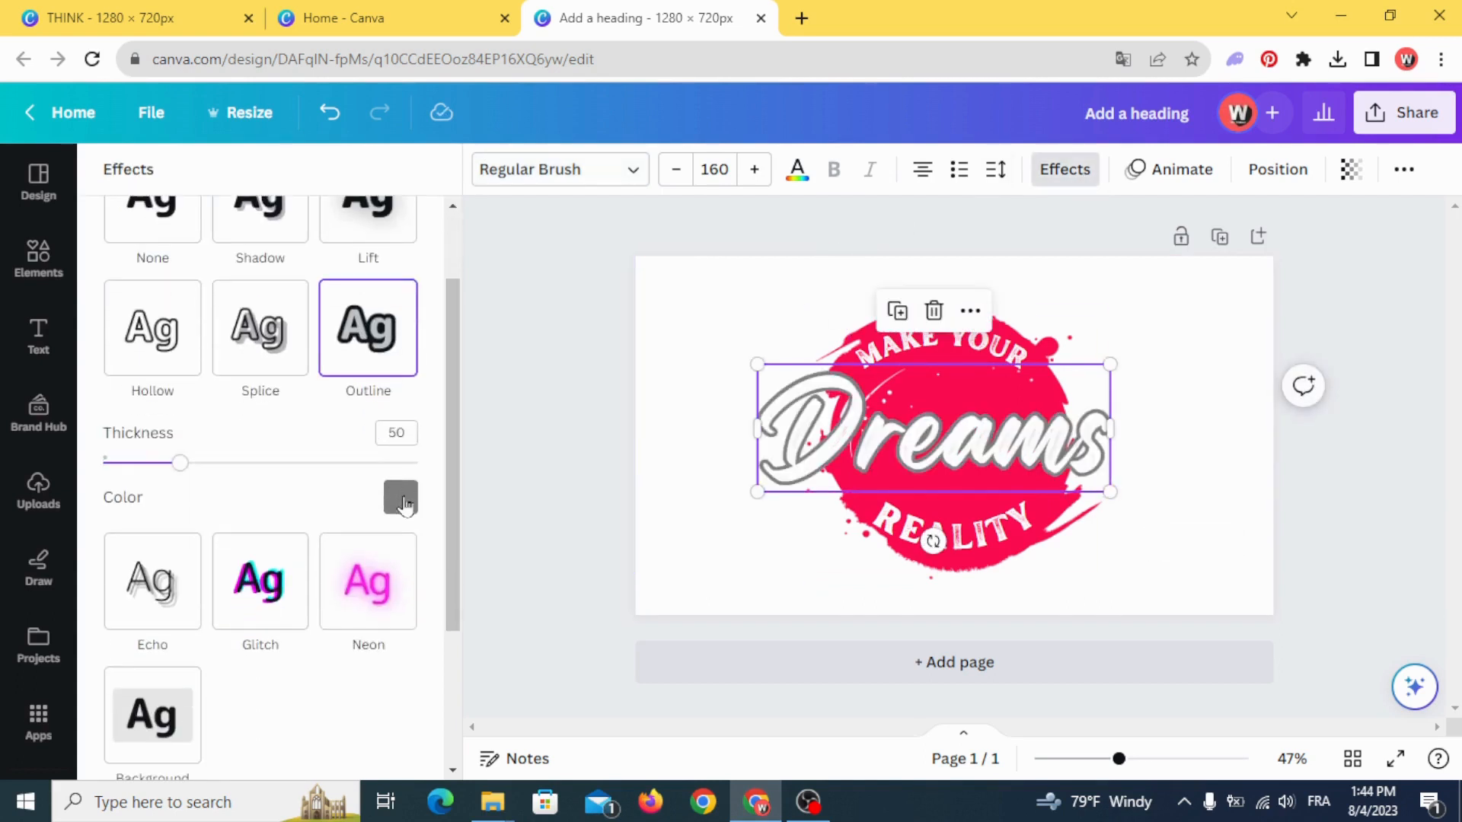
left_click(401, 501)
left_click(172, 301)
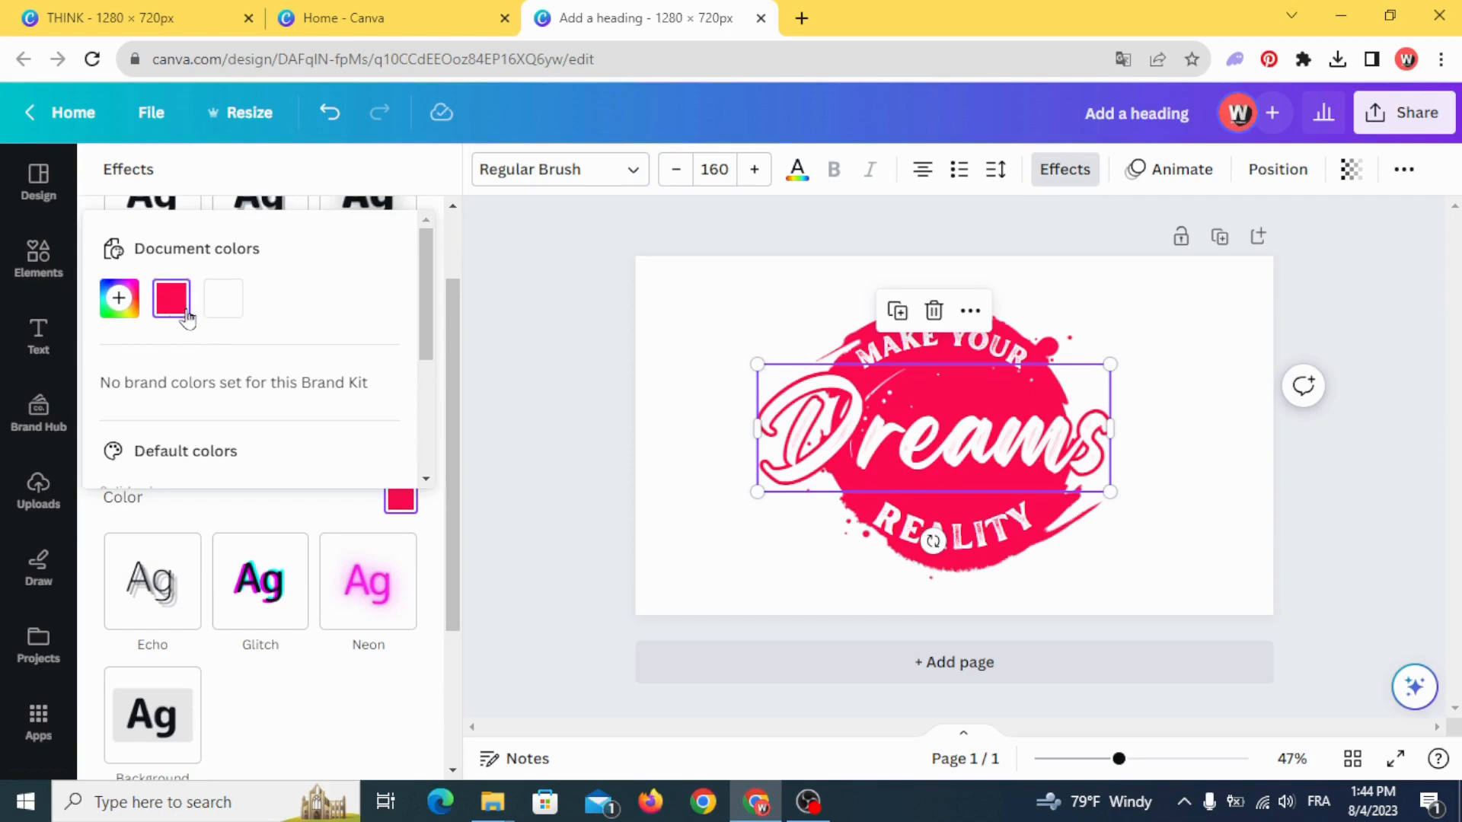
left_click(421, 207)
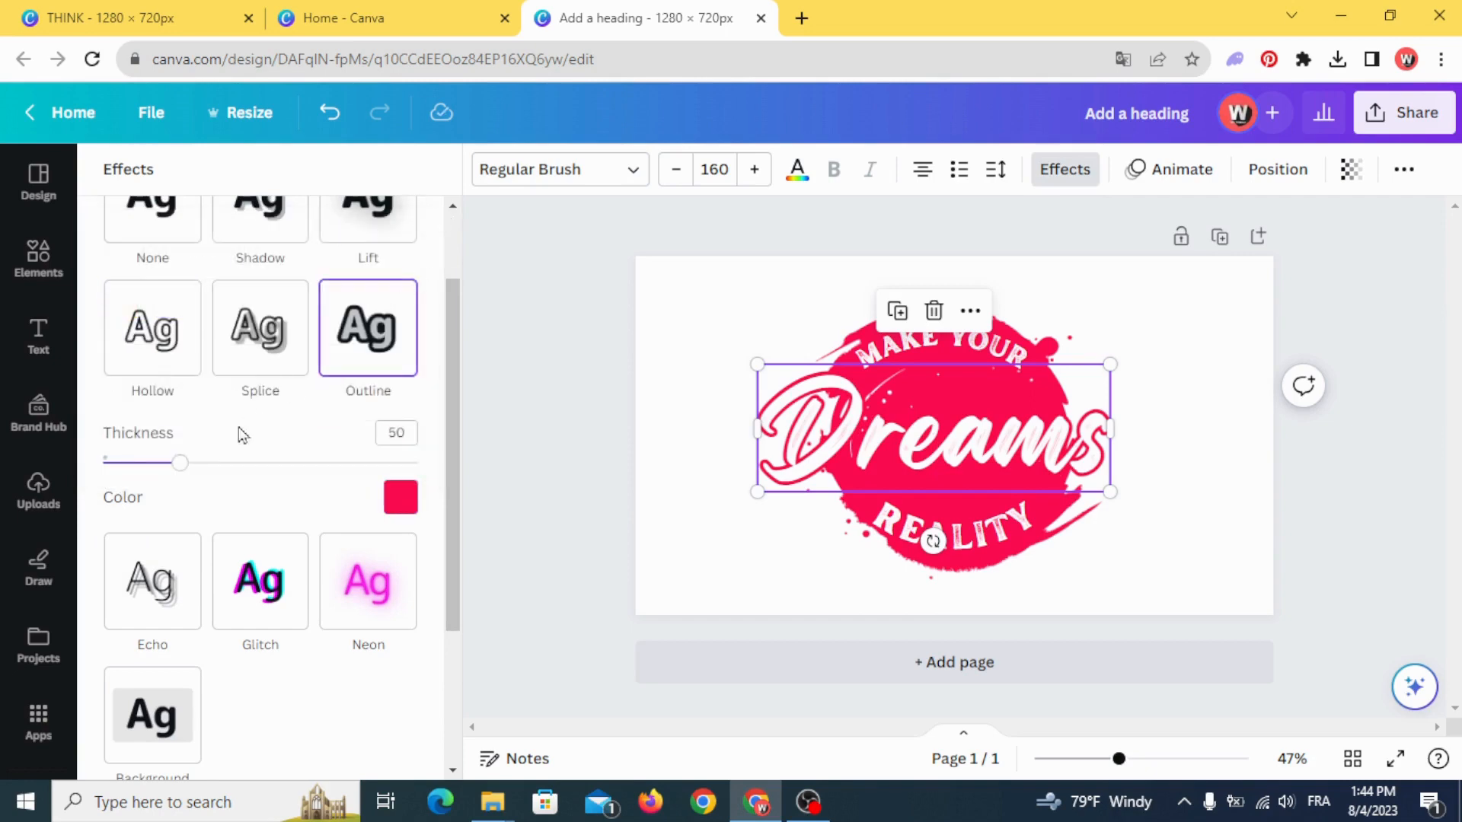
left_click_drag(188, 470, 456, 467)
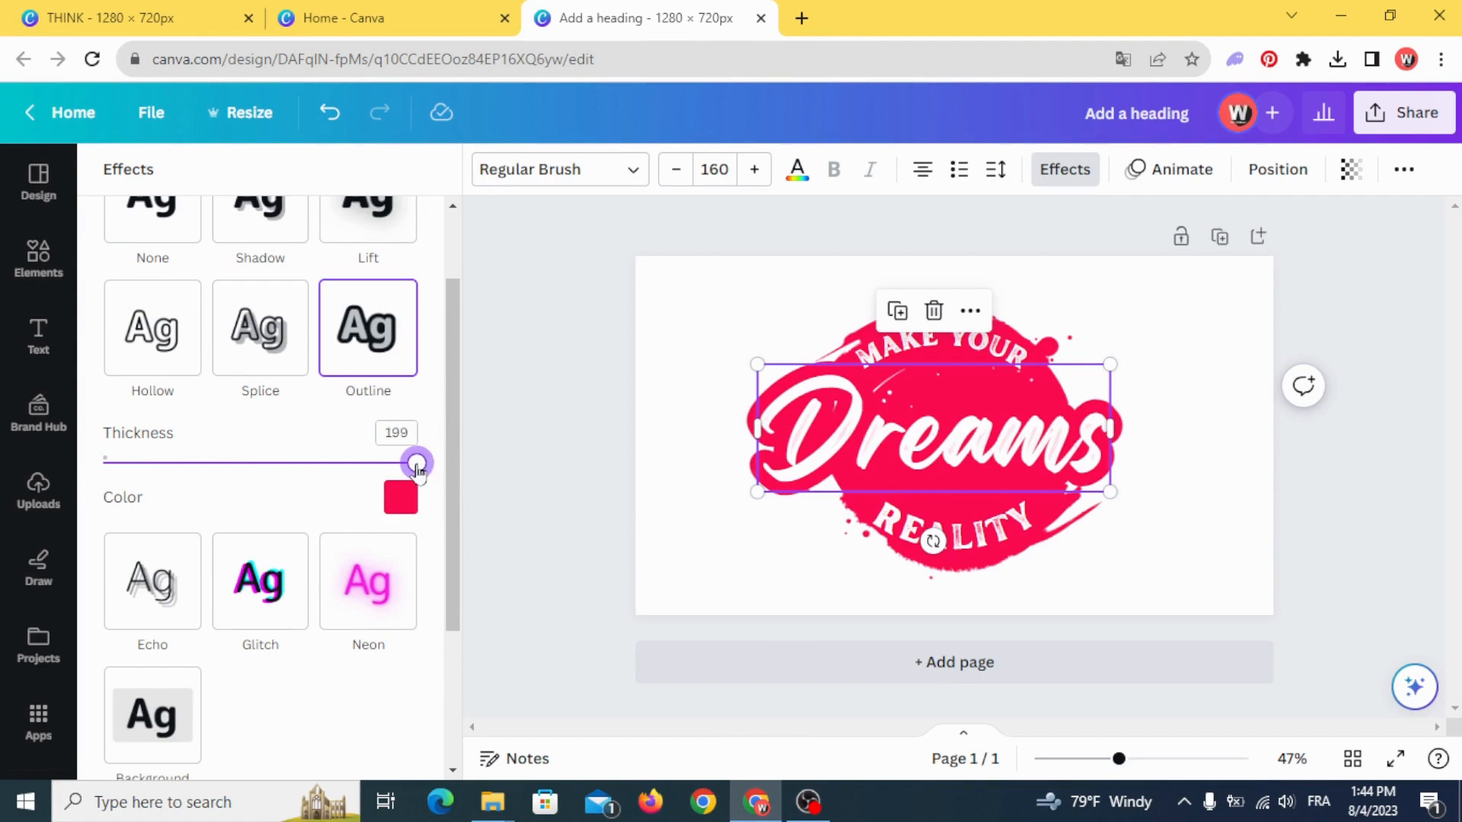
- Shrink the "Dreams" text slightly and recentre it across the middle of the stain
left_click_drag(756, 365, 785, 373)
left_click_drag(880, 465, 904, 444)
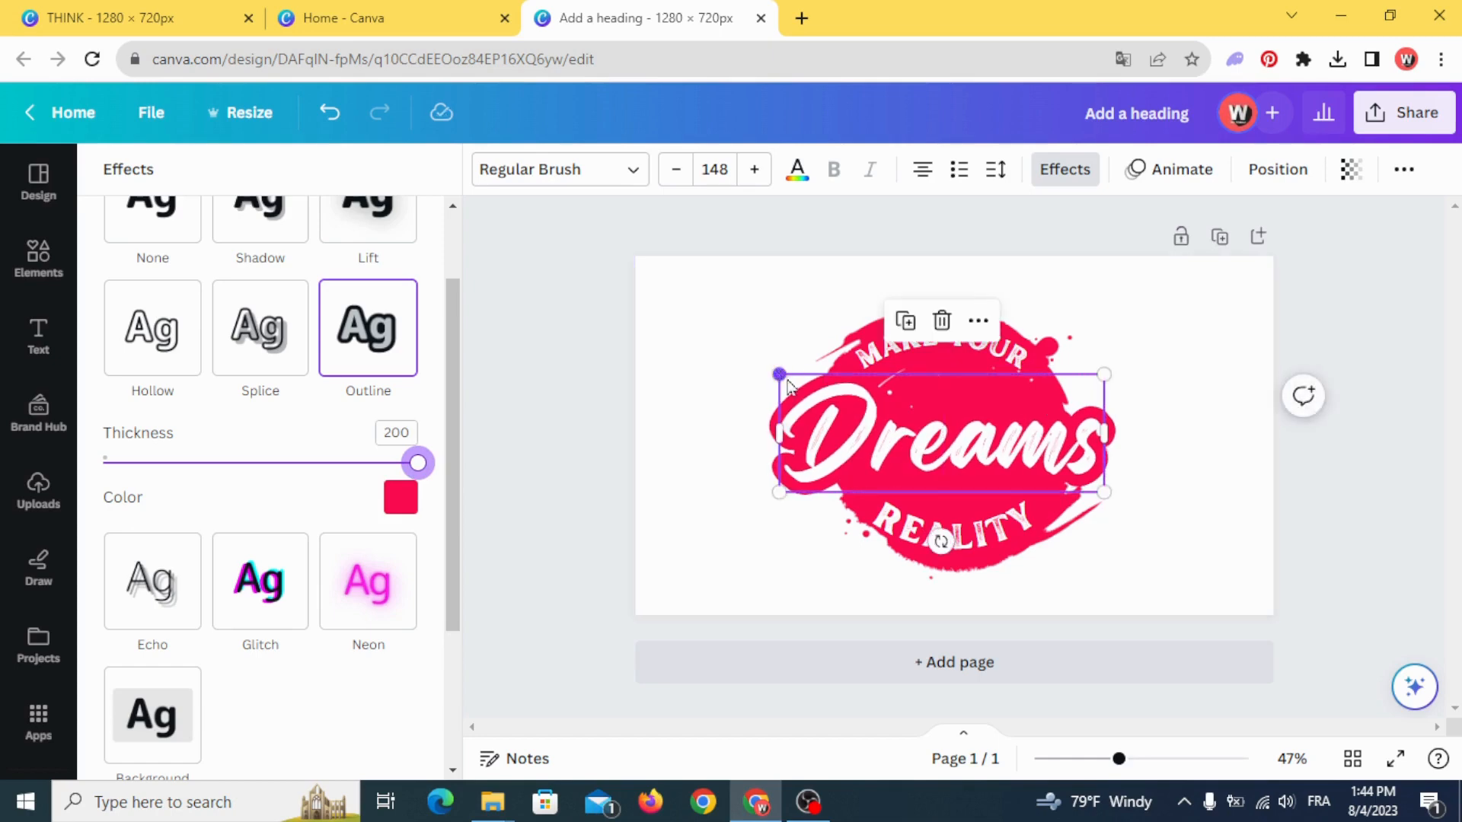
left_click_drag(779, 375, 796, 380)
left_click_drag(914, 458, 901, 440)
left_click(671, 457)
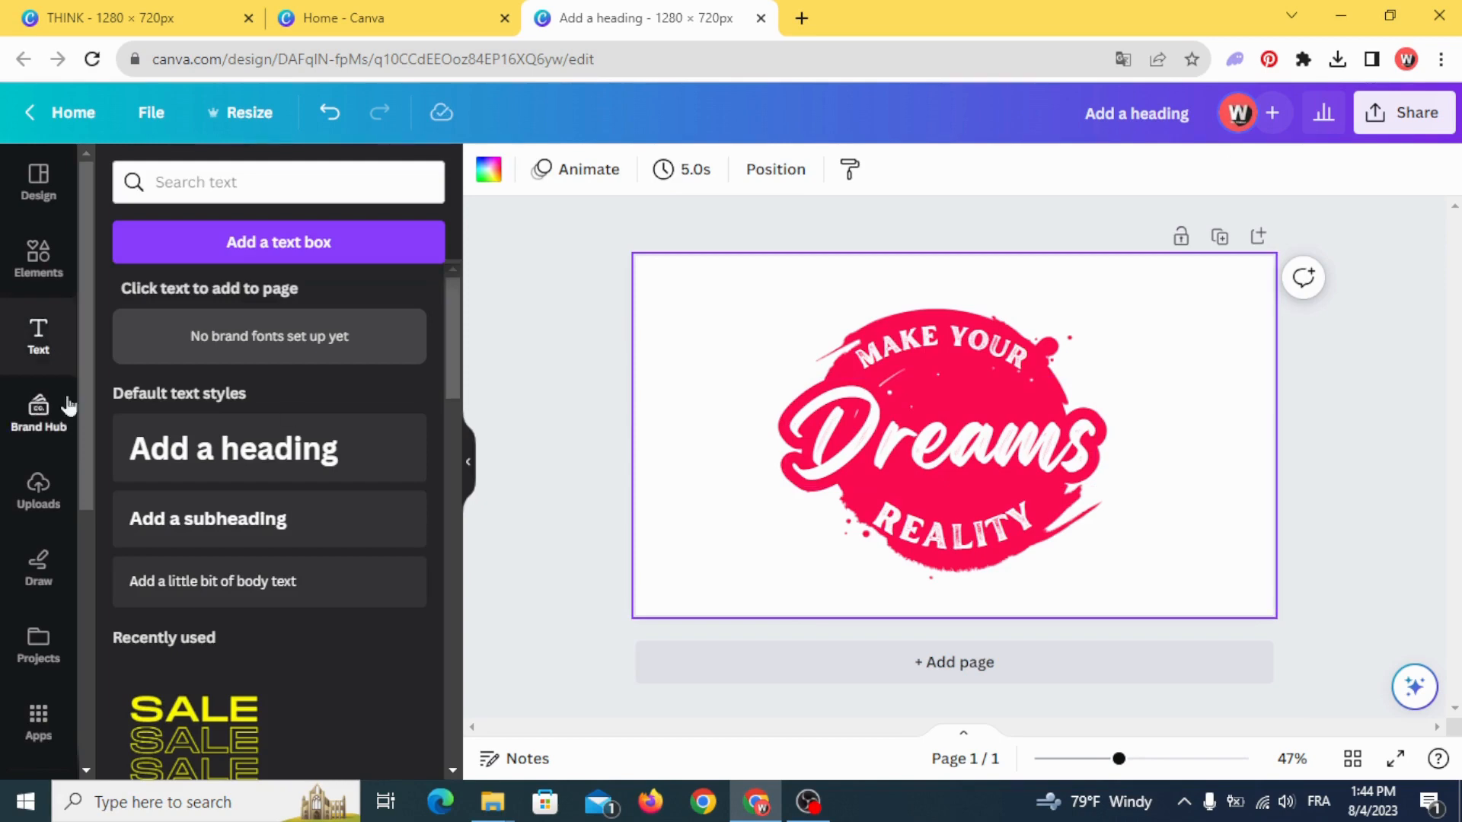
- Add another heading text above "Dreams" in the stain, reading "own"
left_click(233, 448)
left_click(721, 466)
left_click_drag(905, 436, 905, 399)
double_click(901, 400)
left_click(902, 399)
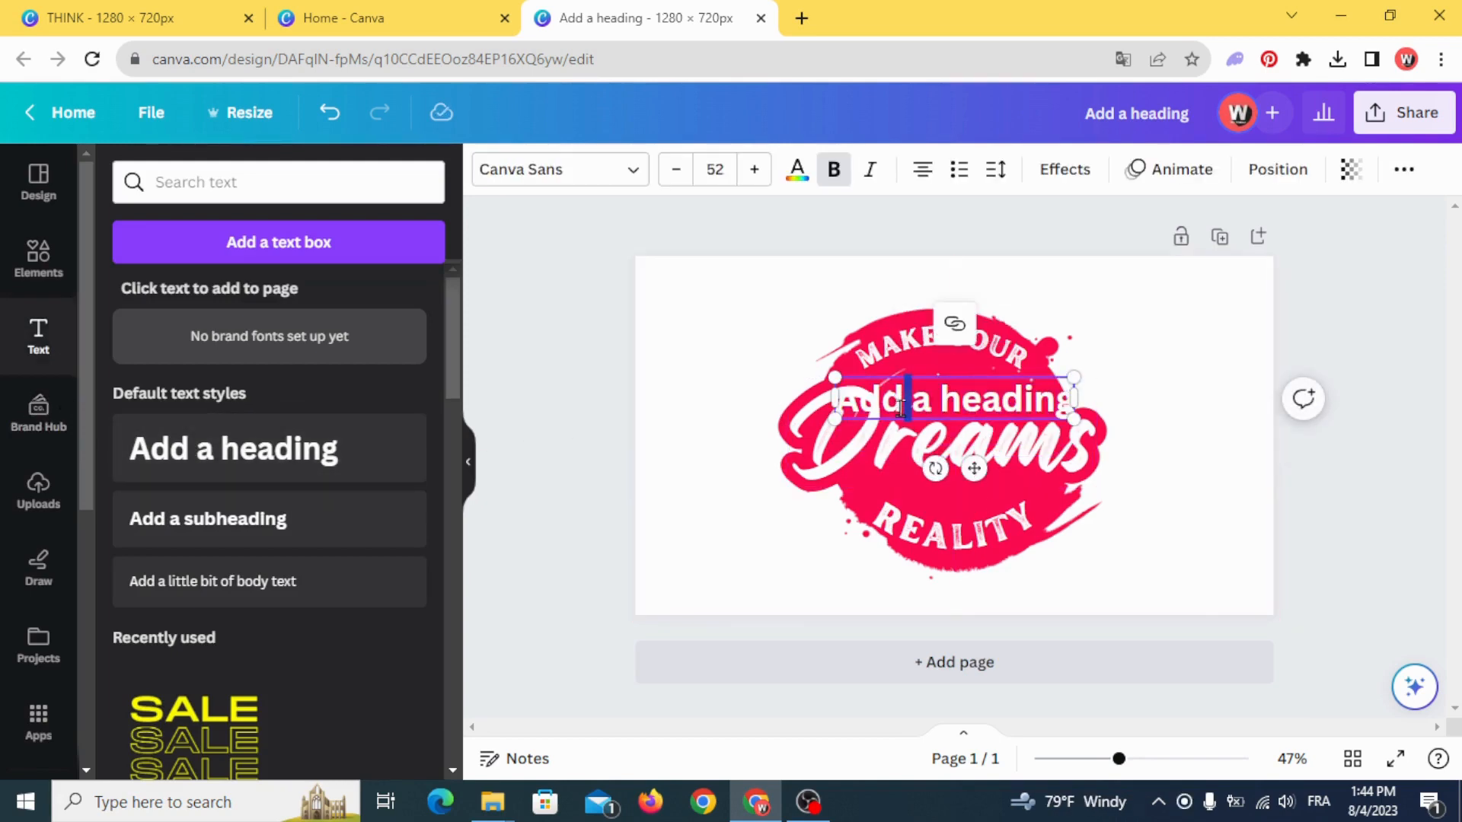
triple_click(897, 400)
key("BackSpace")
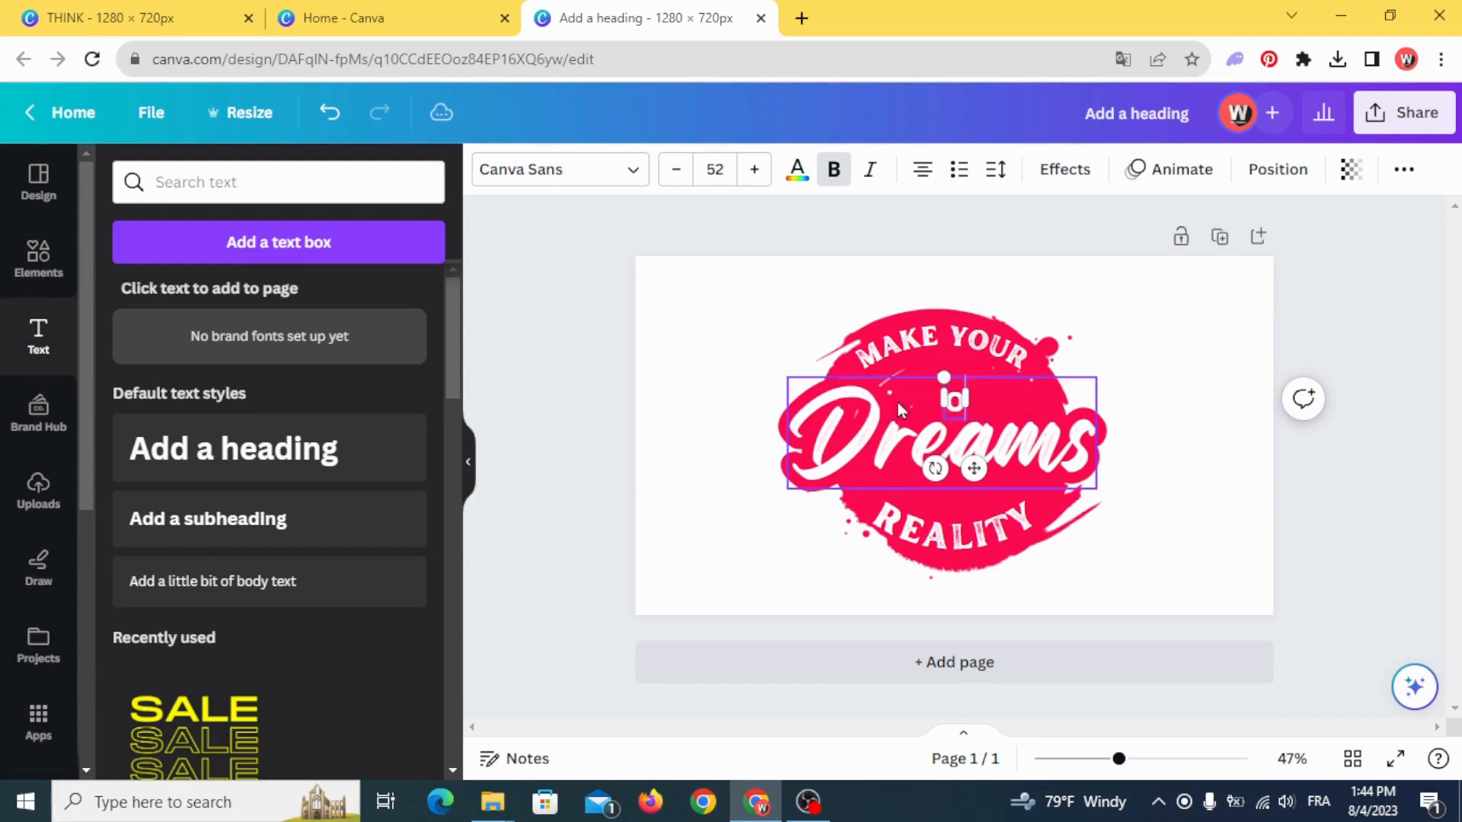
type("own")
- Set the "own" text to the Edo font
left_click(576, 169)
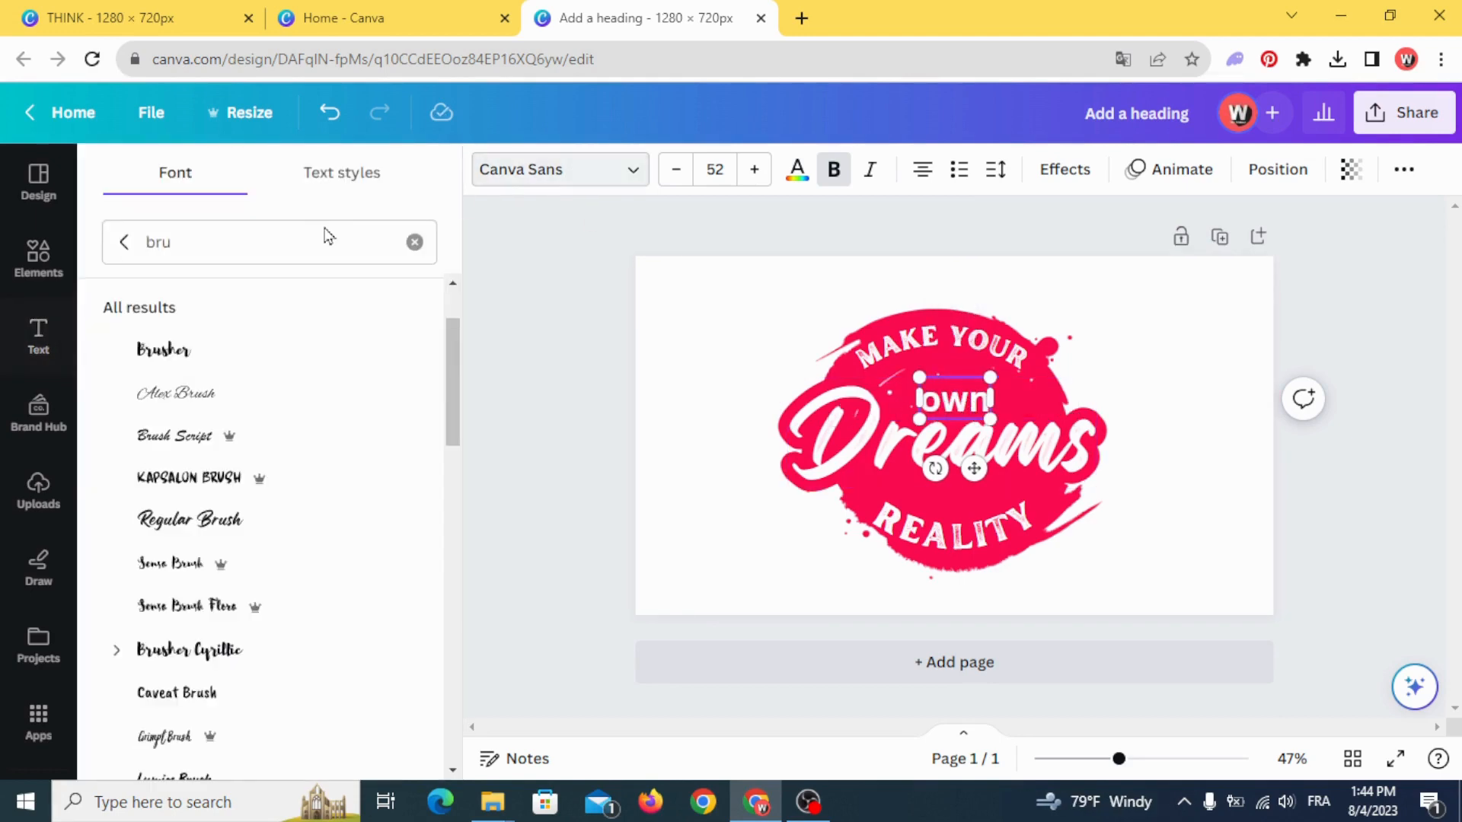
left_click(298, 235)
type("edo")
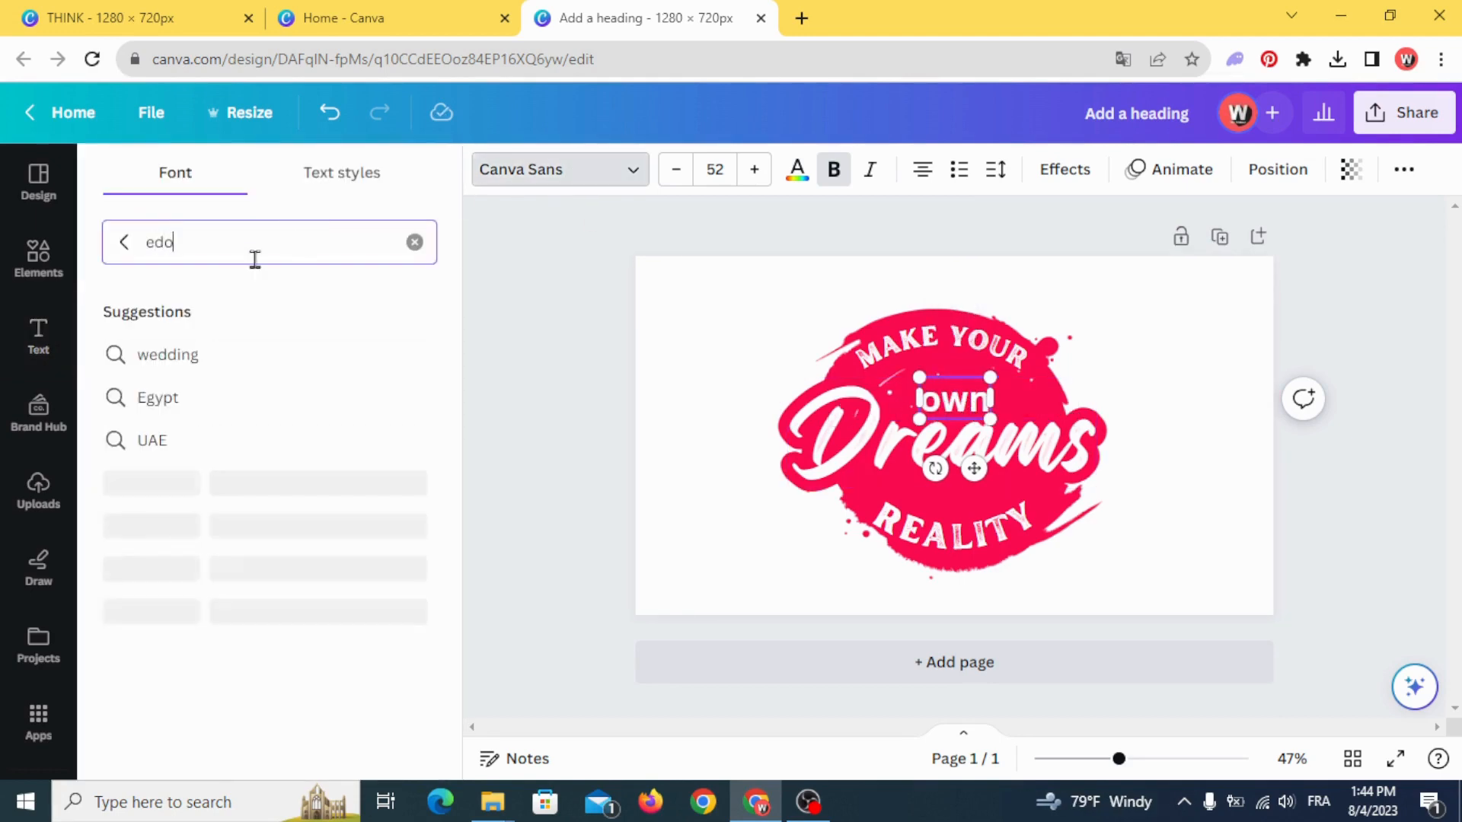
left_click(229, 354)
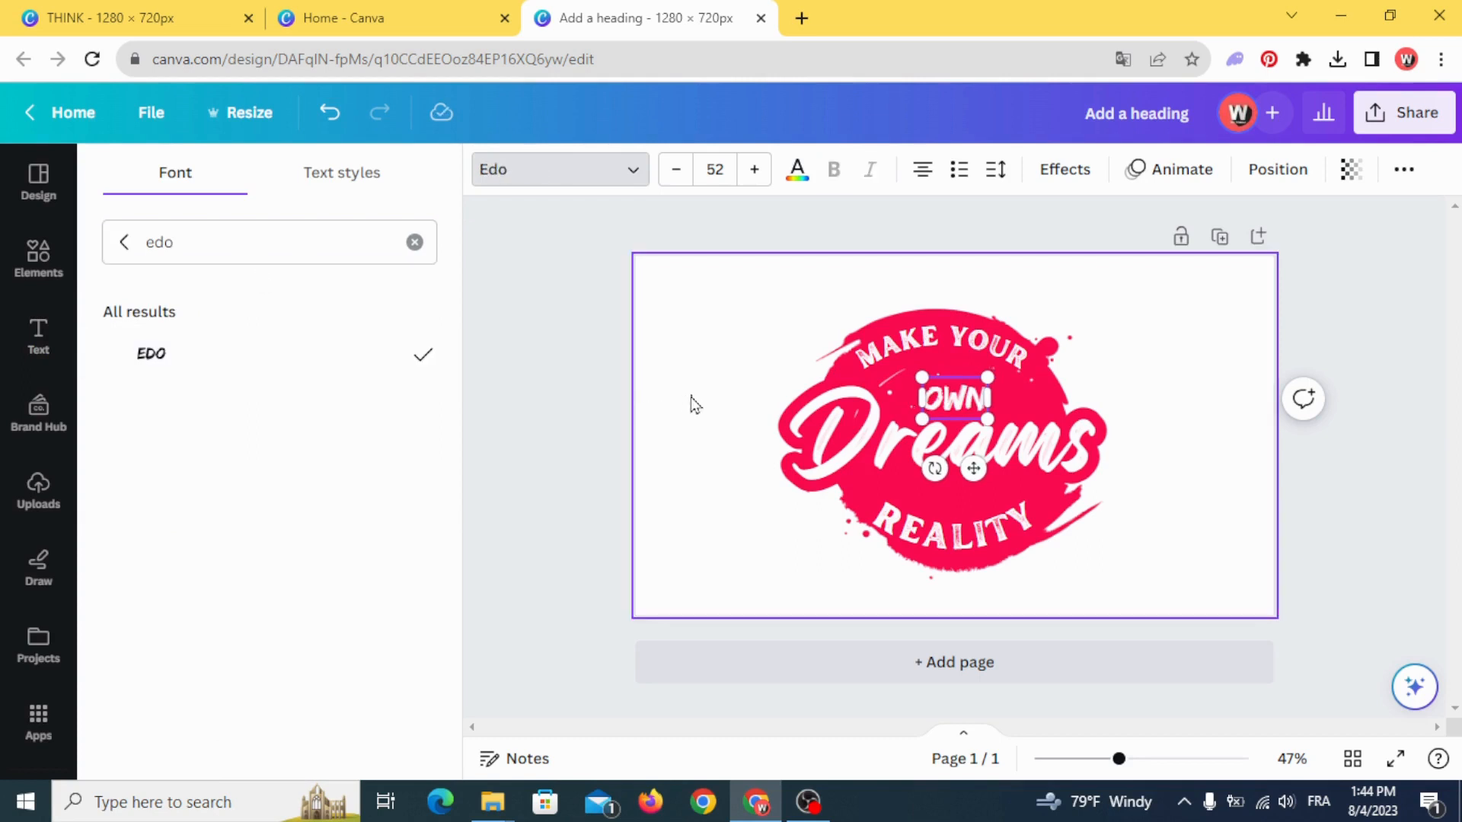
left_click(691, 397)
- Duplicate the "OWN" text, change the copy to "INTO", and centre it between "Dreams" and "REALITY"
left_click_drag(965, 395, 942, 481)
left_click(906, 325)
double_click(941, 481)
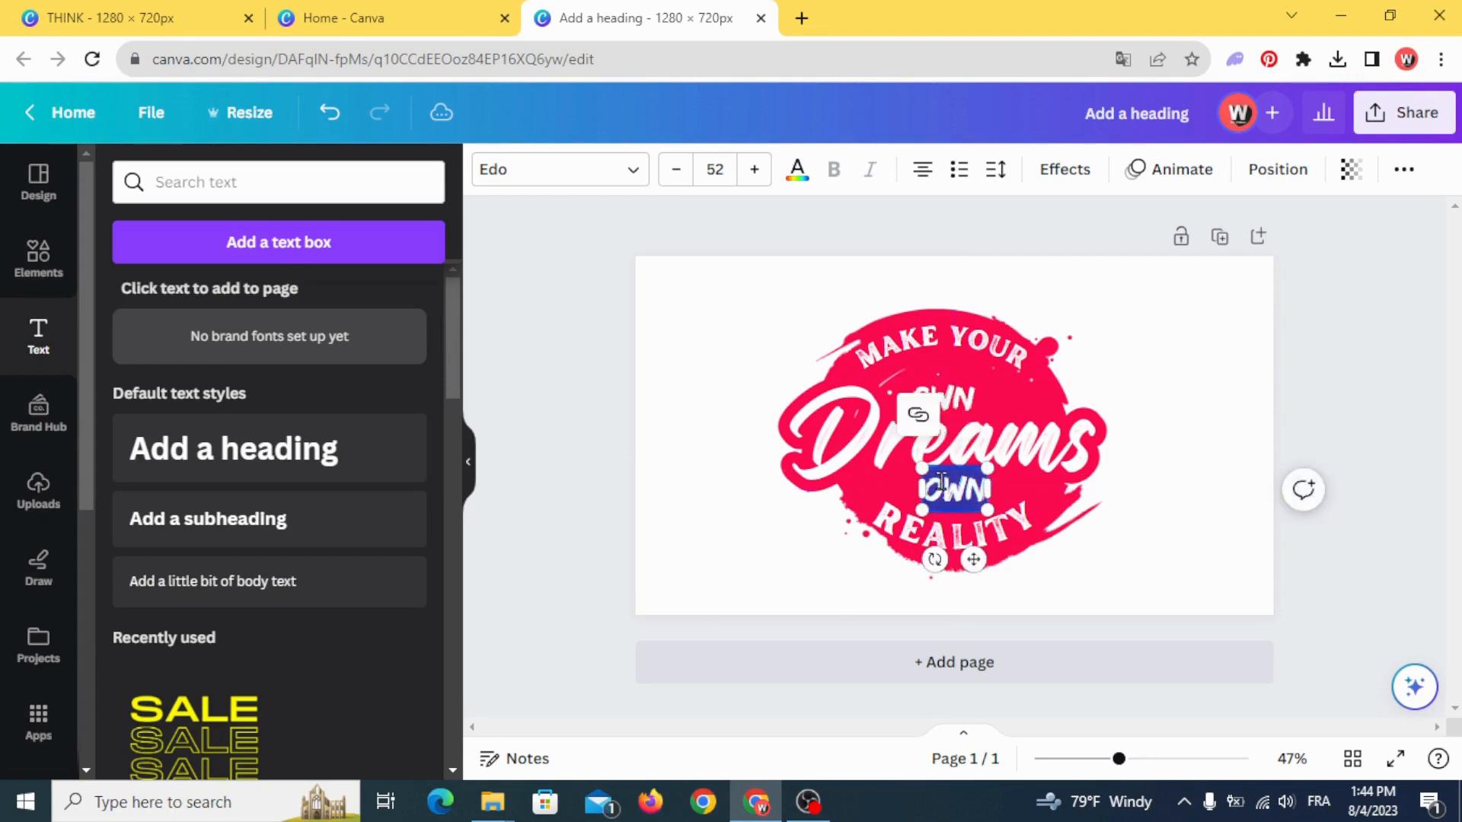
key("BackSpace")
type("INT")
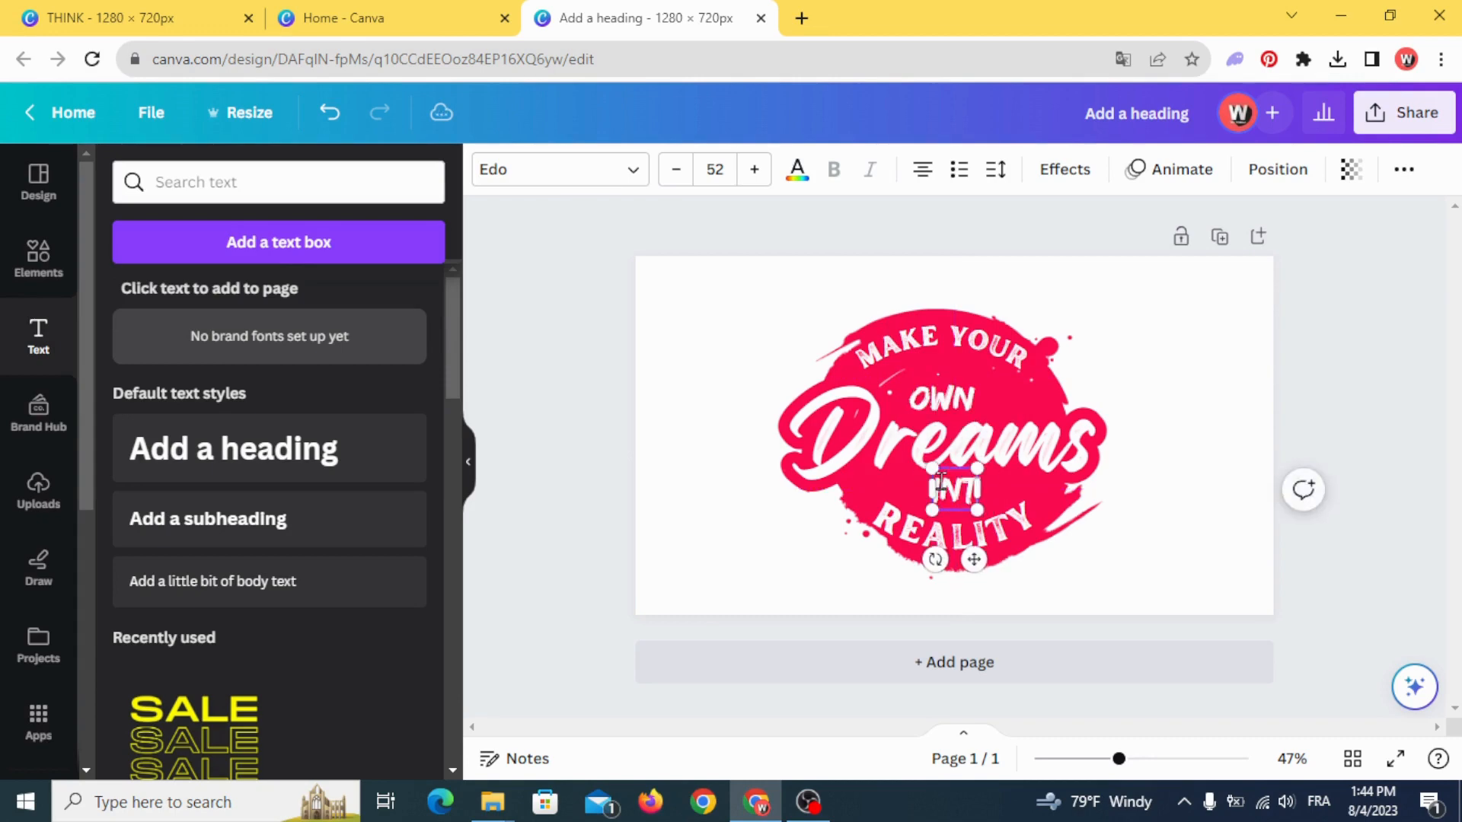
type("O")
left_click(650, 489)
left_click(954, 491)
mouse_move(954, 491)
left_mouse_down()
mouse_move(921, 478)
mouse_move(945, 493)
left_mouse_up()
- Shrink the "OWN" text to sit centred just above "Dreams", and open the sharing options
left_click(926, 399)
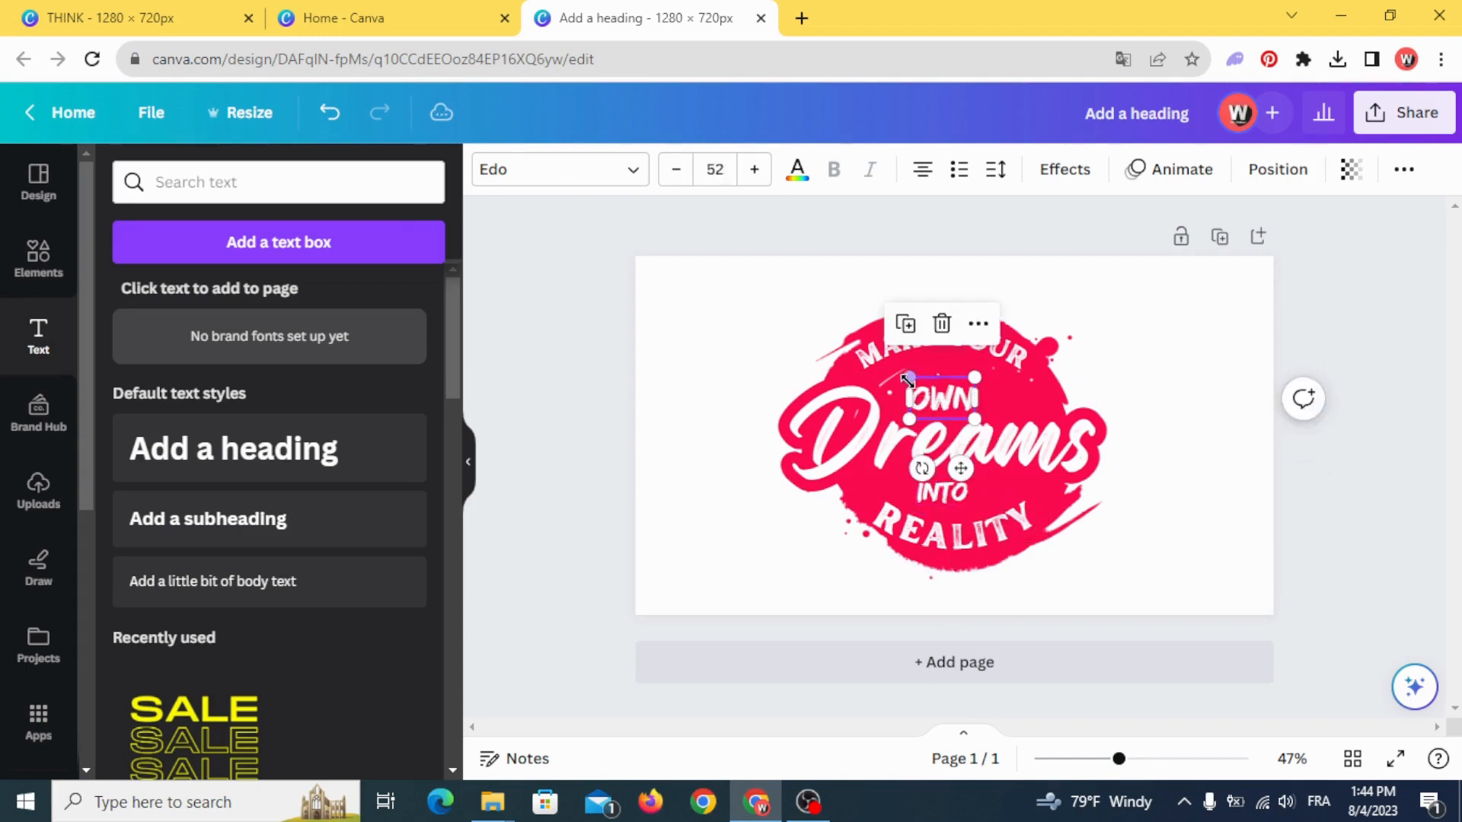
left_click_drag(908, 379, 940, 403)
left_click(594, 432)
left_click(1270, 363)
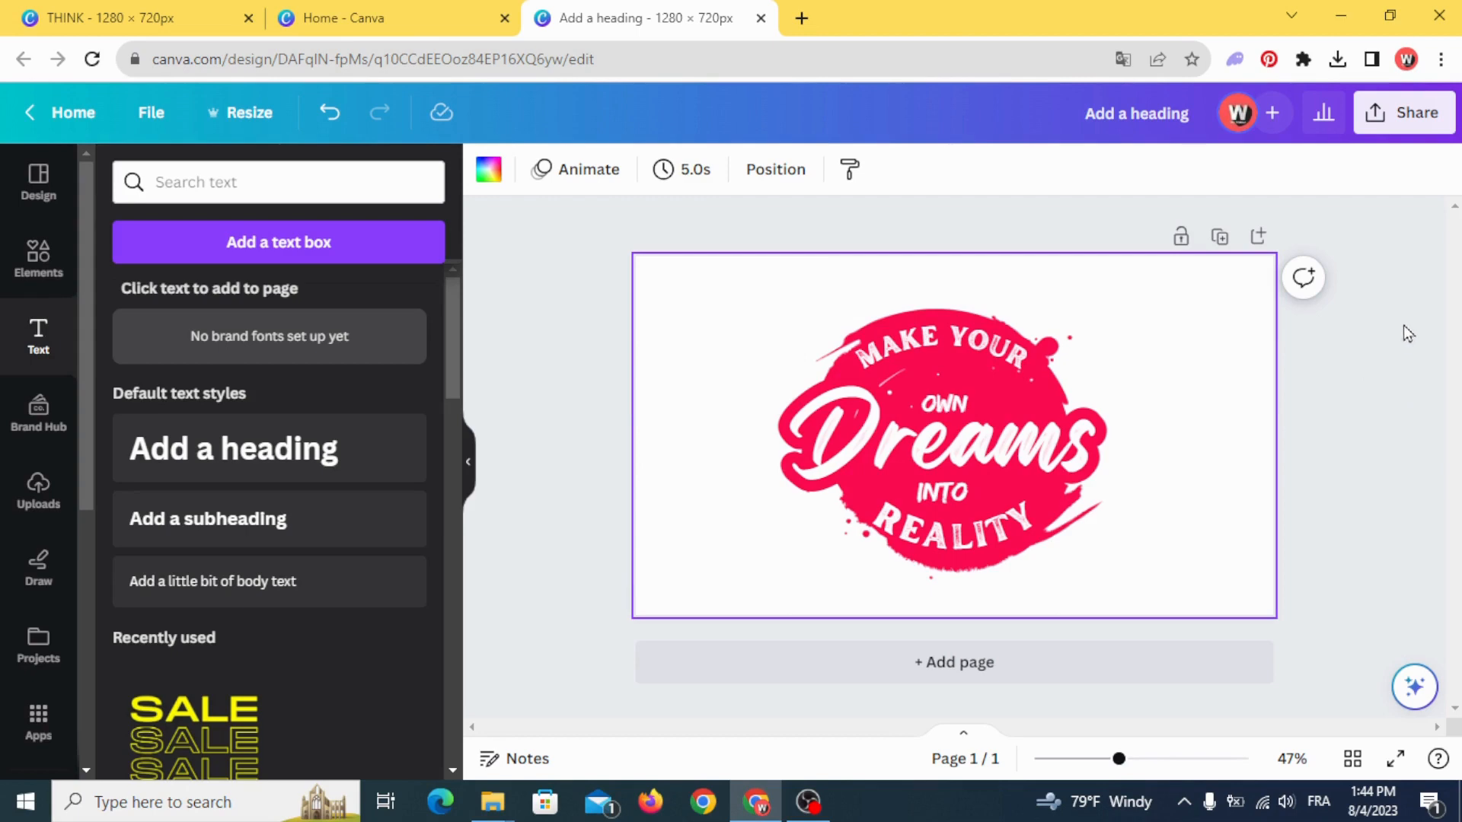
left_click(1413, 116)
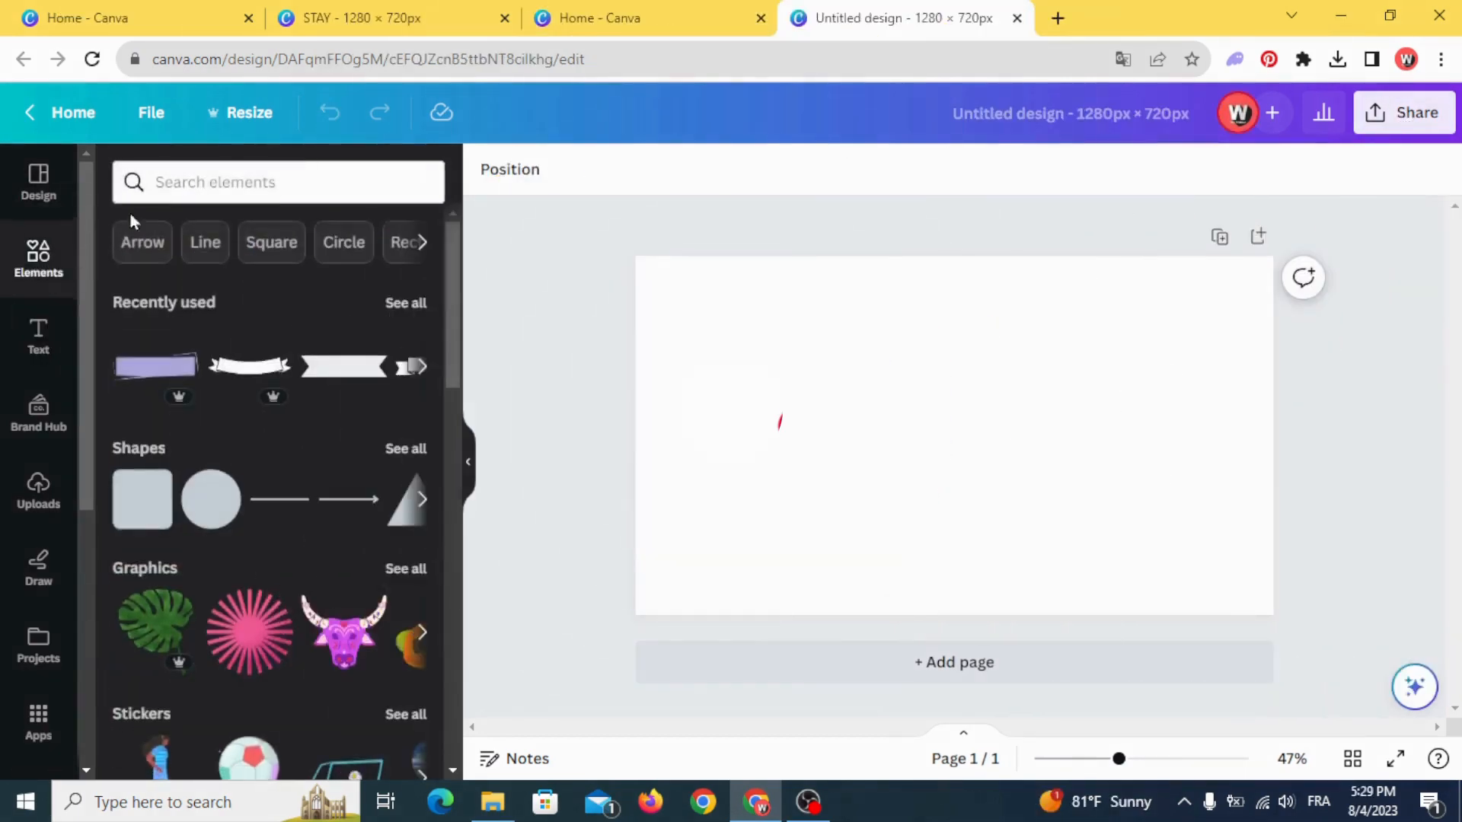
- In a new blank 1280 × 720 px design, search photo elements for "grunge background" and filter them by yellow
left_click(218, 182)
type("grun")
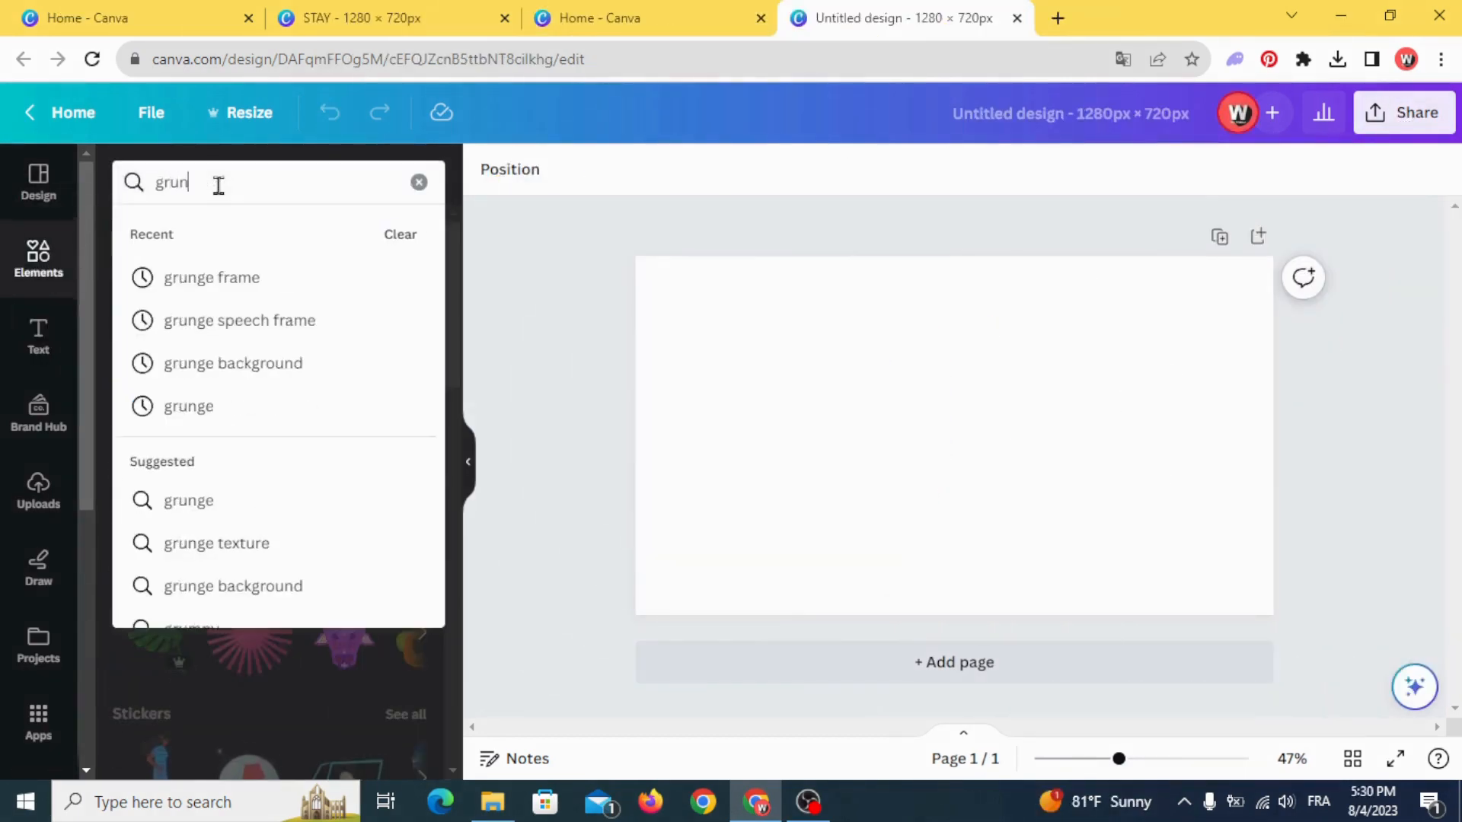
type("ge b")
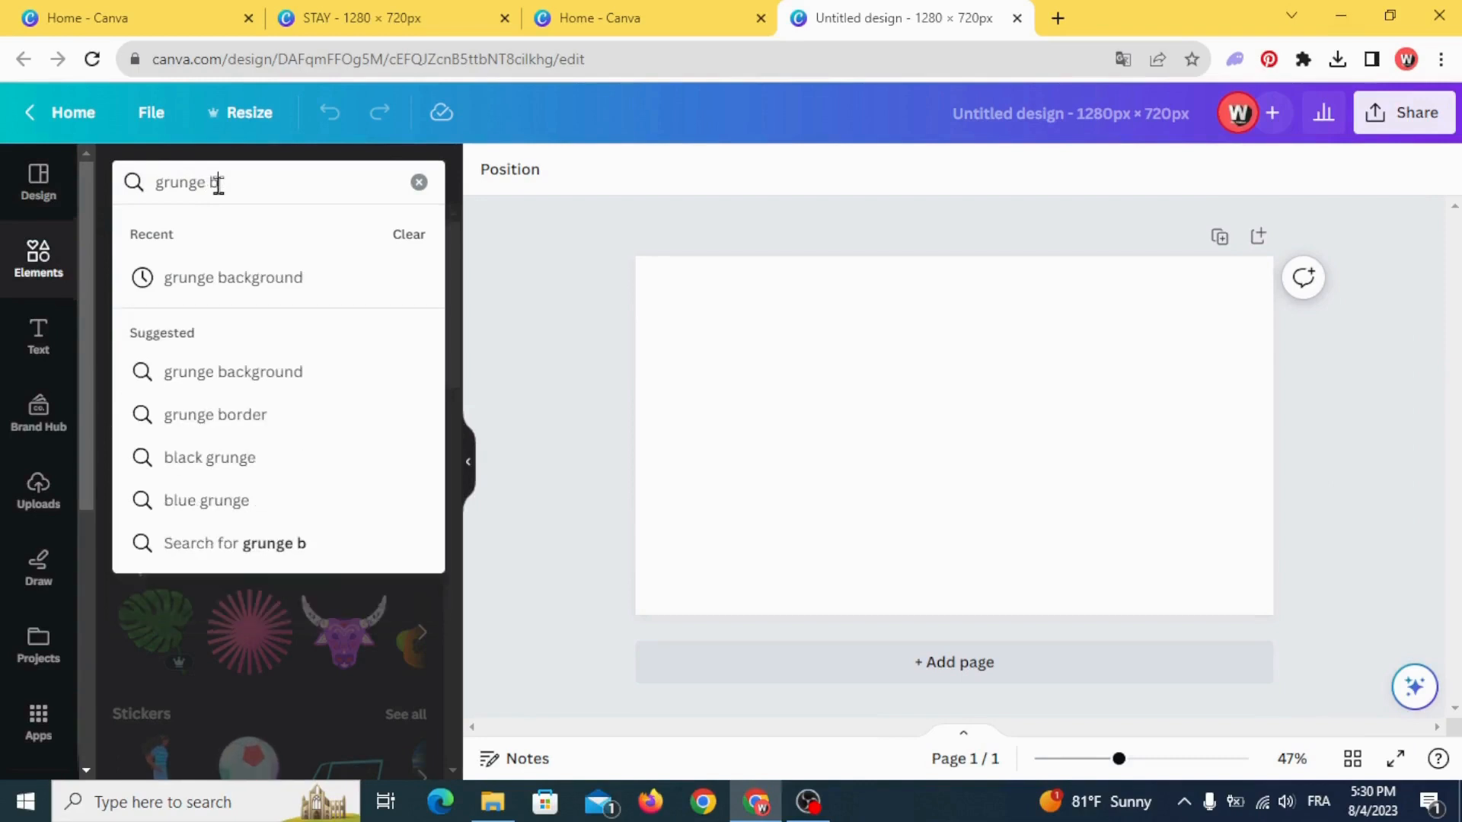
type("ack")
left_click(255, 278)
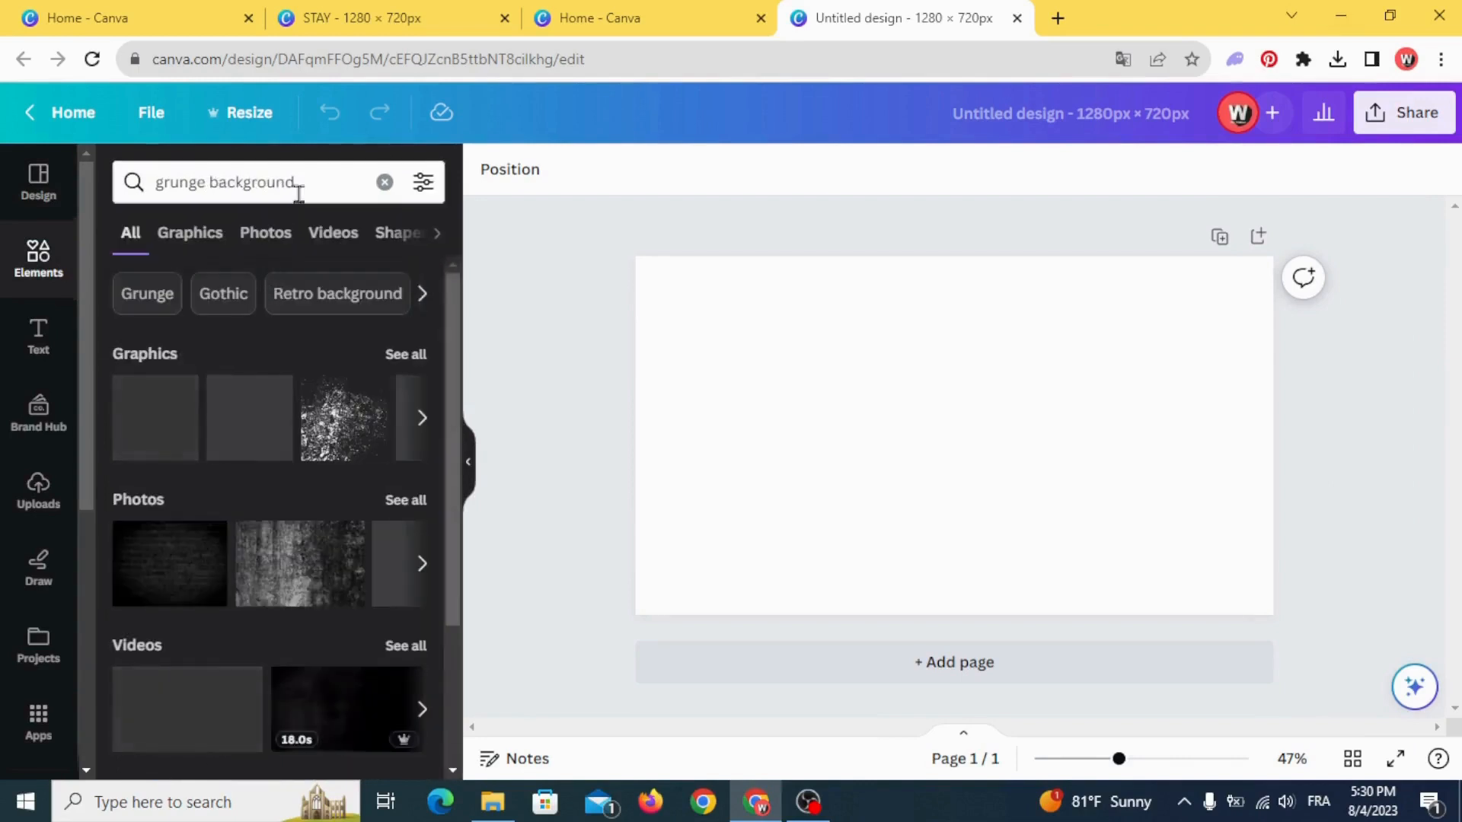
left_click(260, 234)
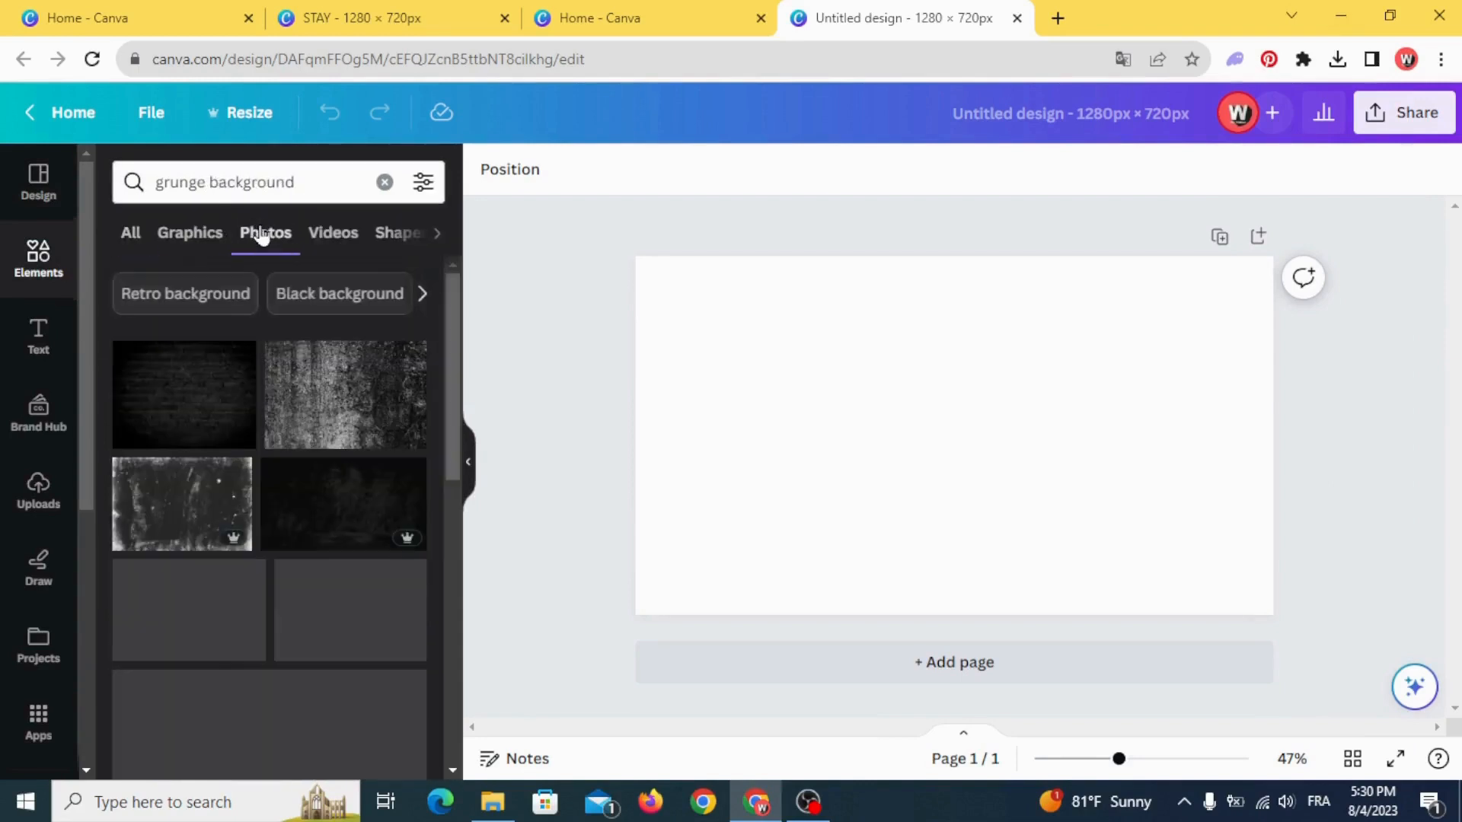
left_click(425, 183)
left_click(199, 330)
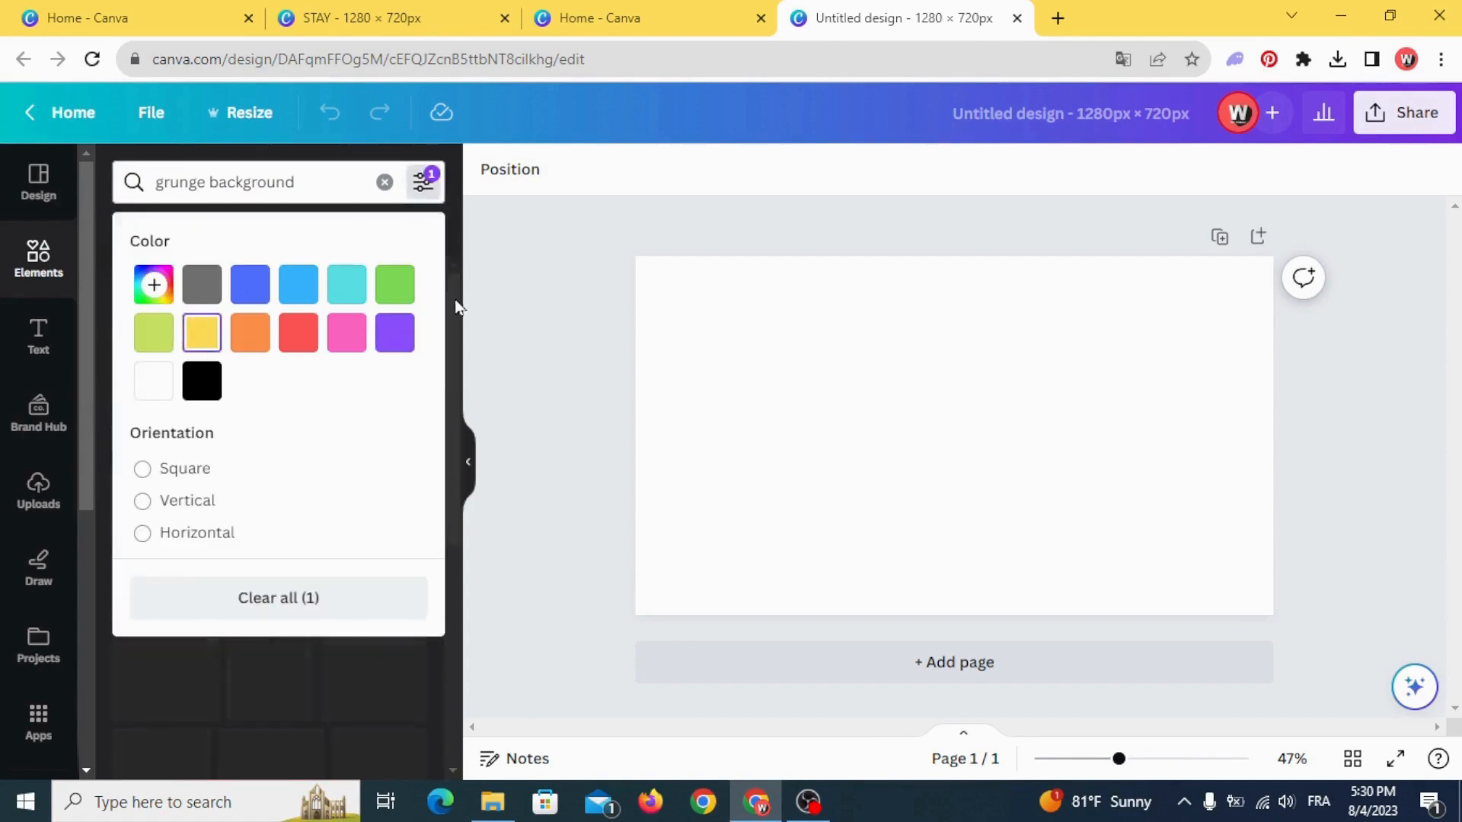
left_click(456, 305)
- Add the bright yellow grunge photo with torn white edges and enlarge it to cover the whole page
scroll(243, 468, "down", 6)
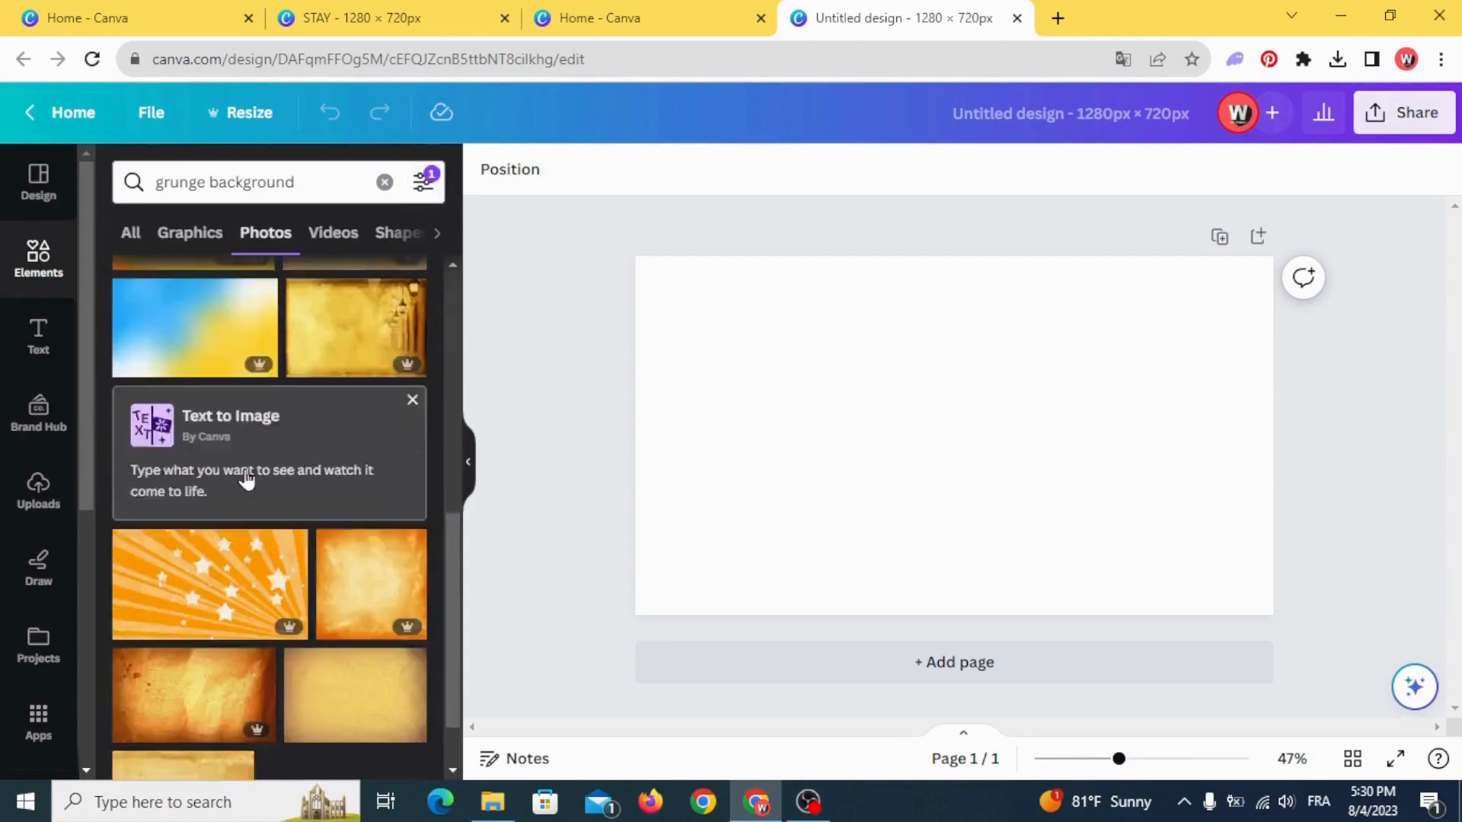
scroll(234, 478, "down", 10)
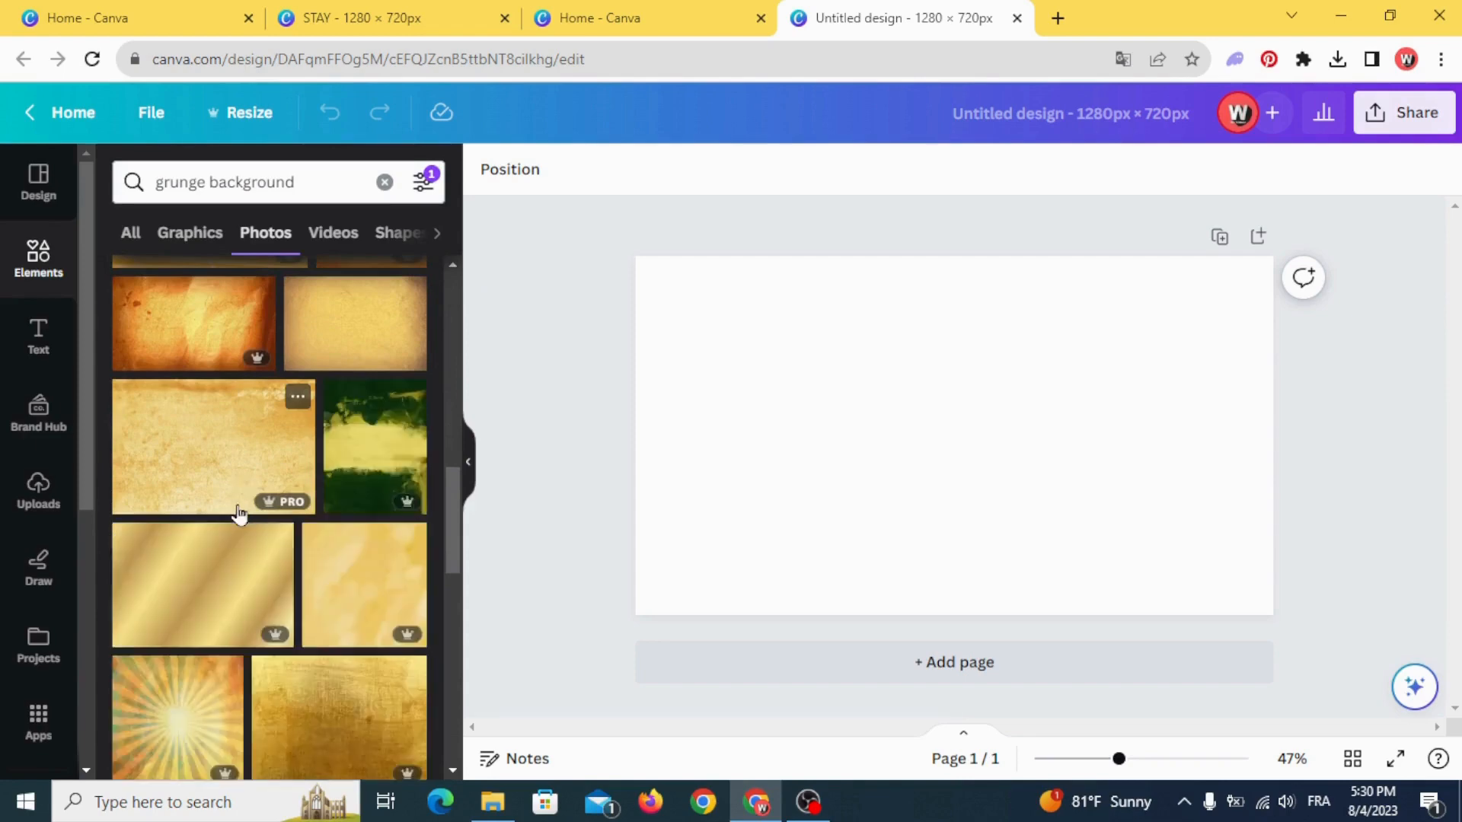
scroll(239, 515, "down", 10)
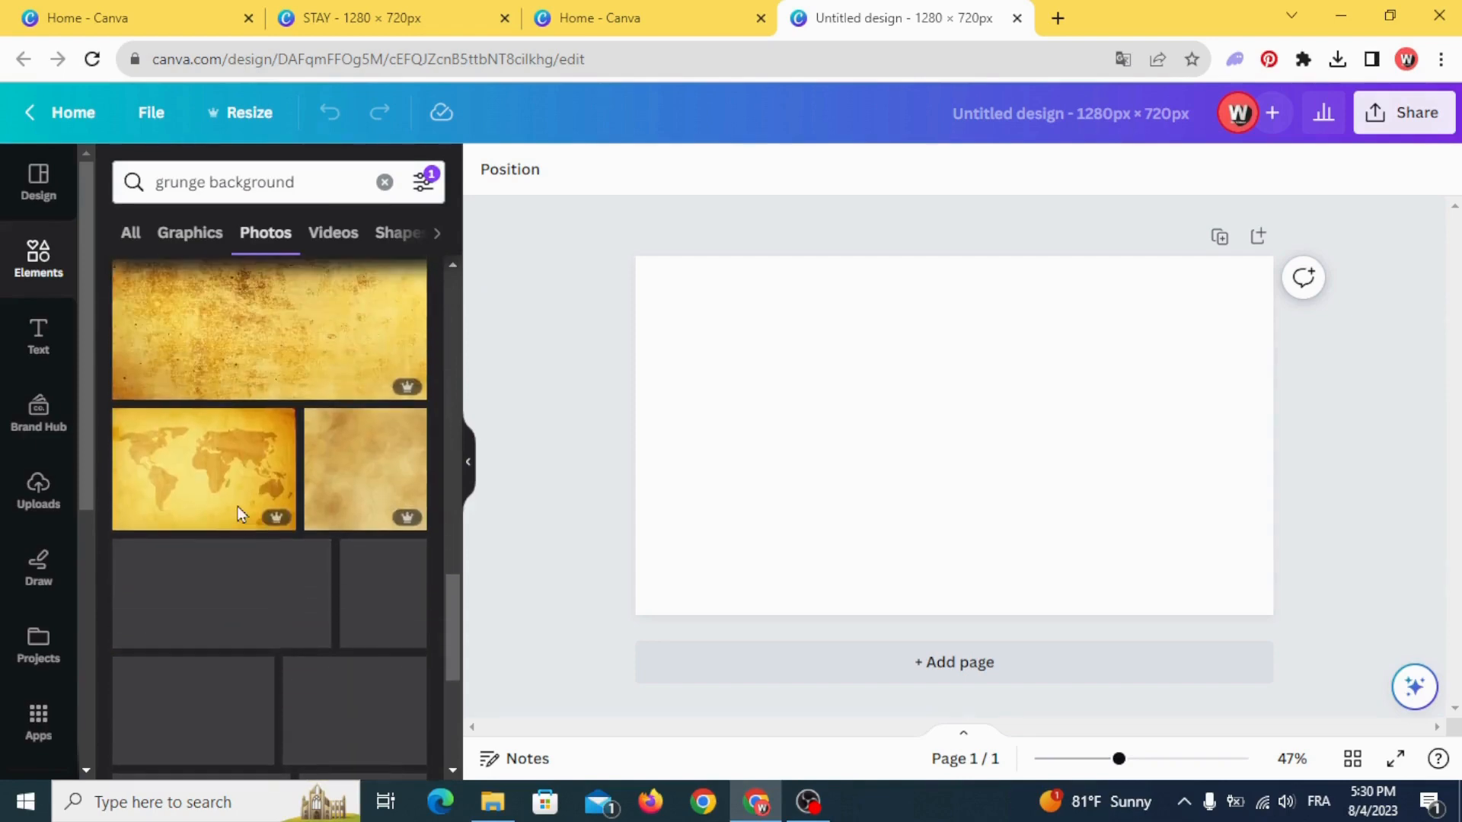
scroll(238, 516, "down", 5)
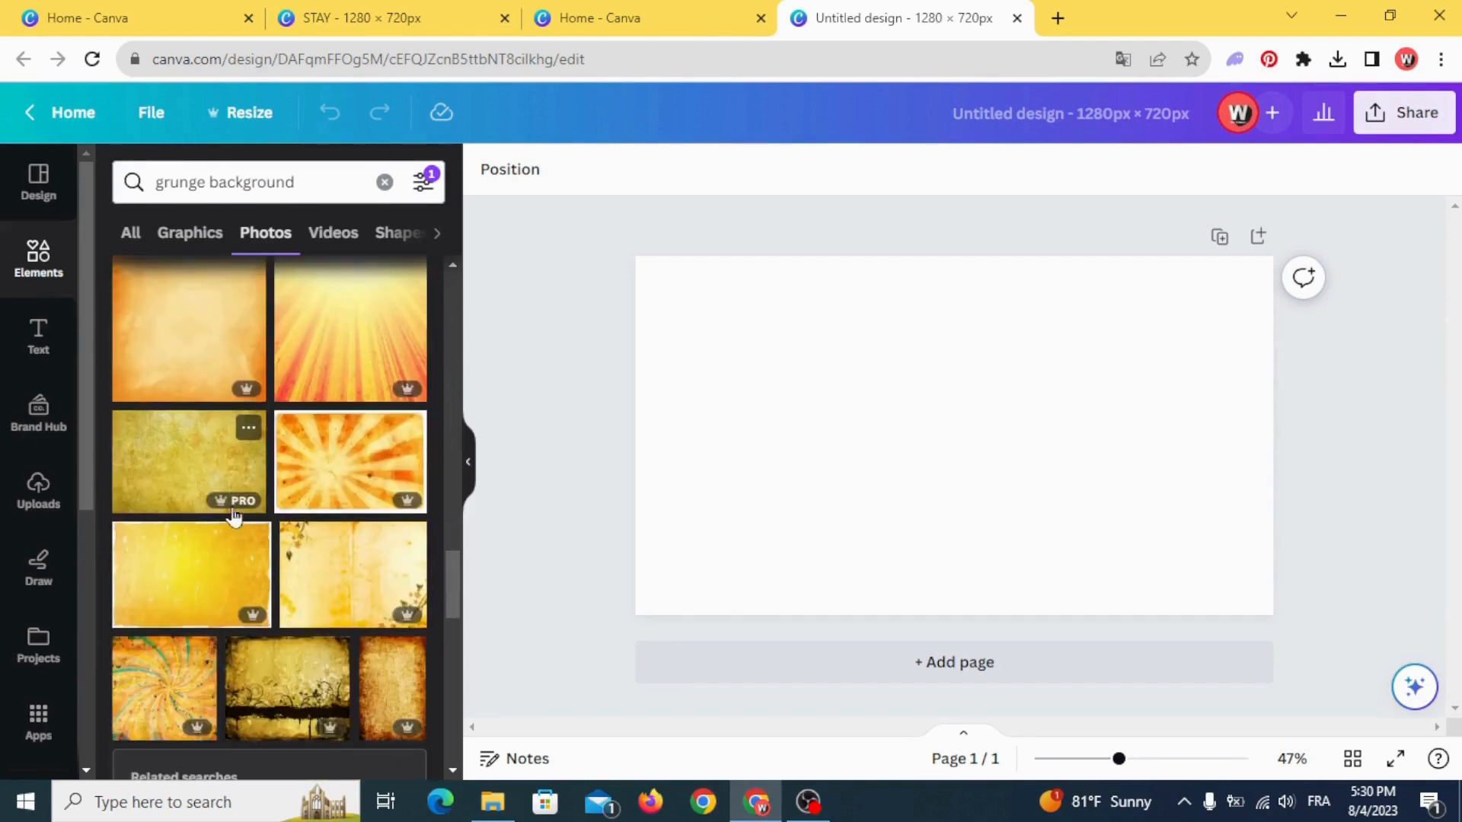
left_click(200, 563)
left_click_drag(939, 467, 837, 421)
left_click_drag(1064, 543, 1273, 683)
left_click_drag(999, 520, 885, 430)
- Increase the saturation of the yellow grunge background photo
left_click(531, 189)
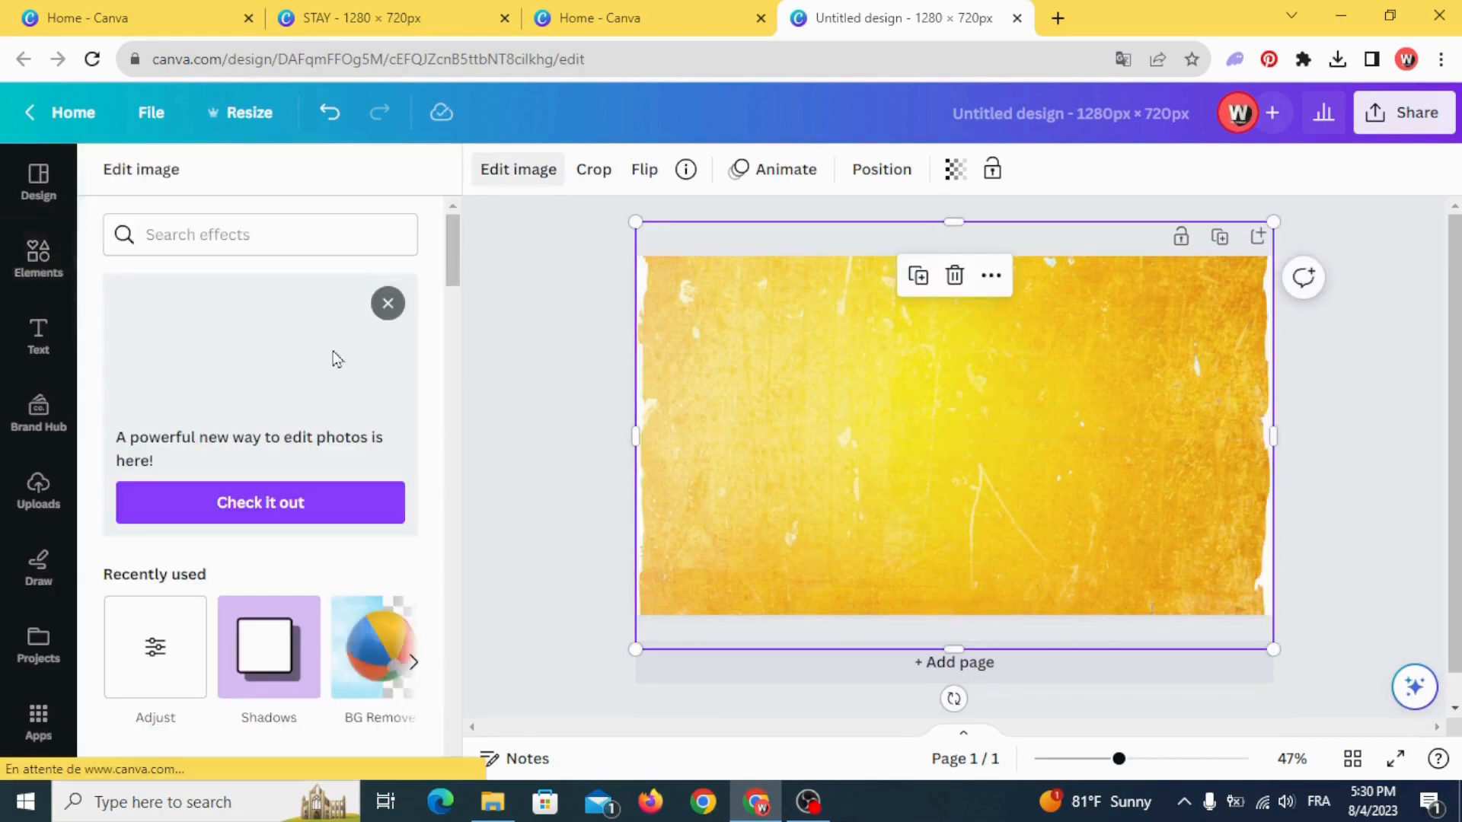
scroll(122, 579, "down", 2)
left_click(154, 553)
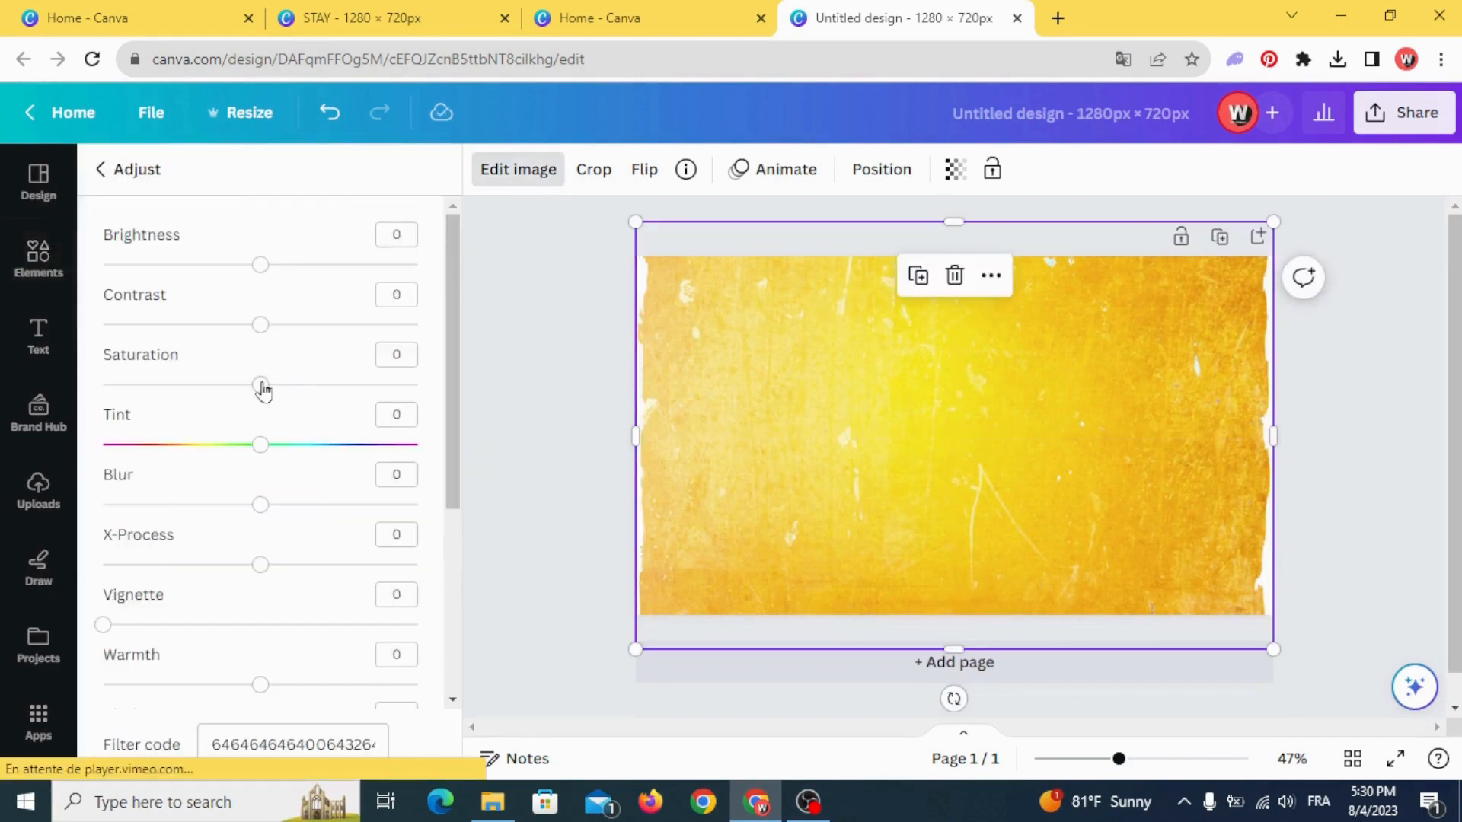
left_click(561, 370)
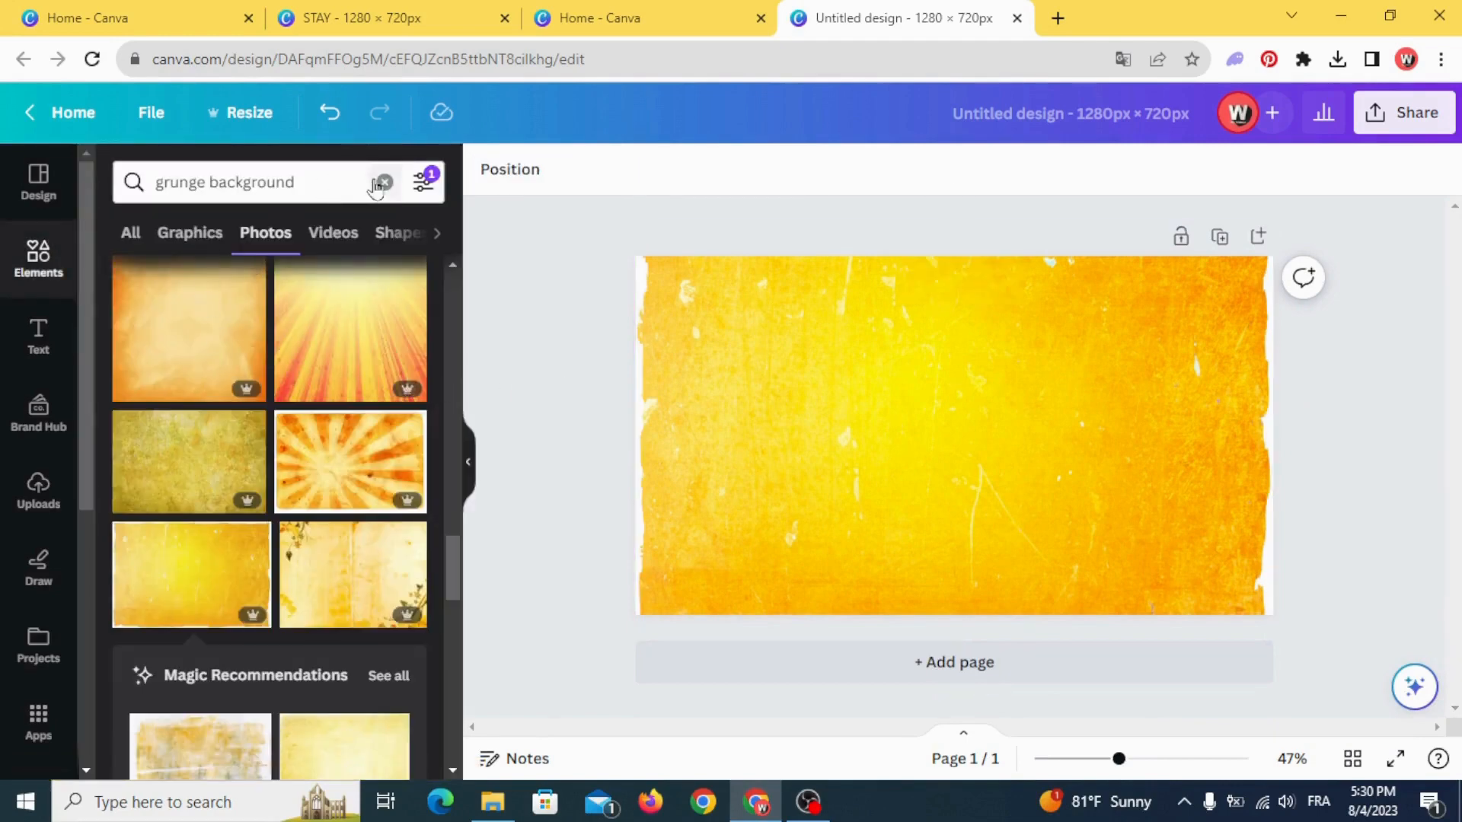
- Search the graphic elements for "brush strock"
left_click(317, 181)
key("ctrl+a")
key("BackSpace")
type("b")
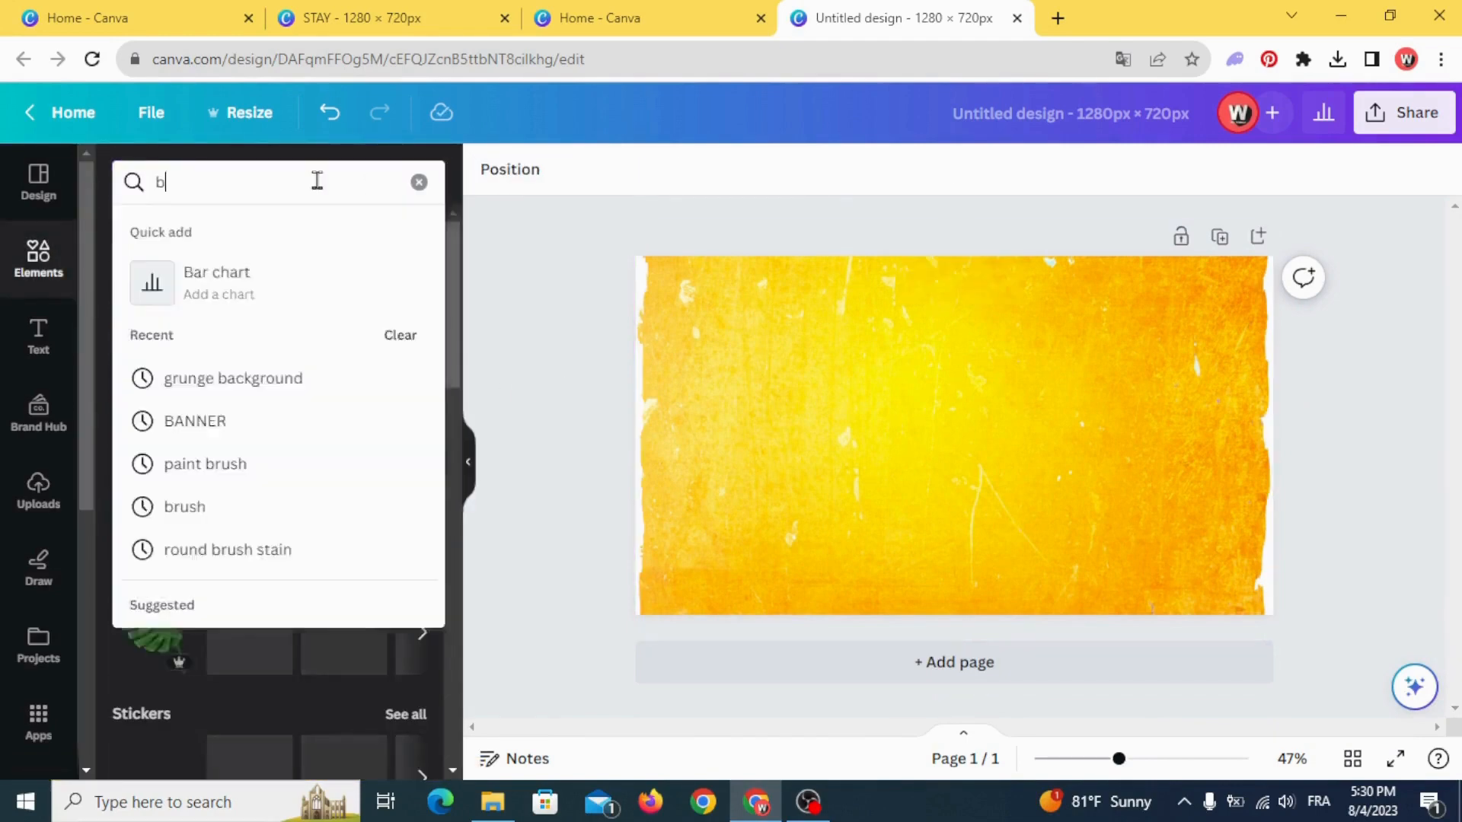
type("rush s")
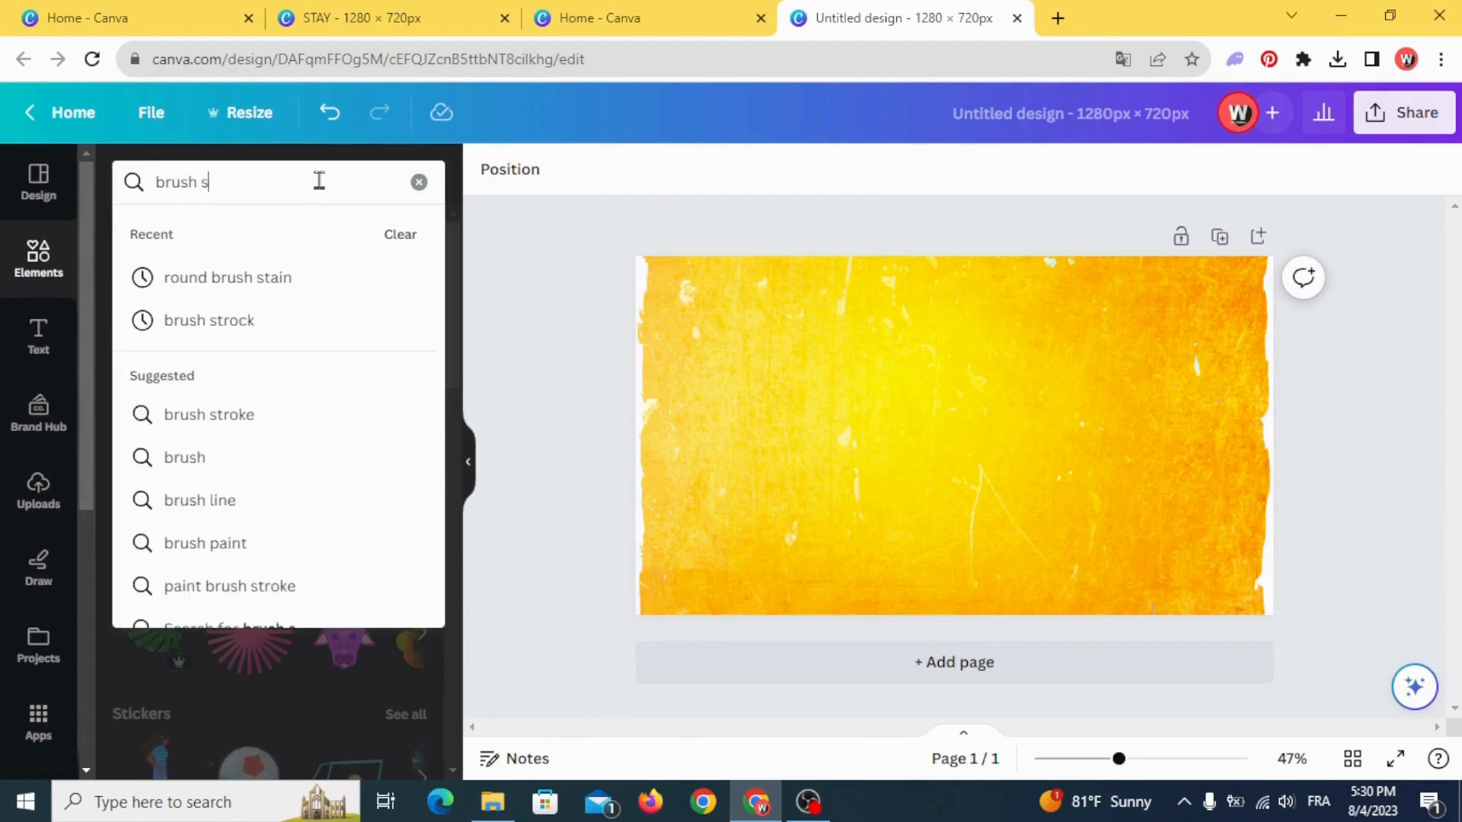
type("trock")
key("Return")
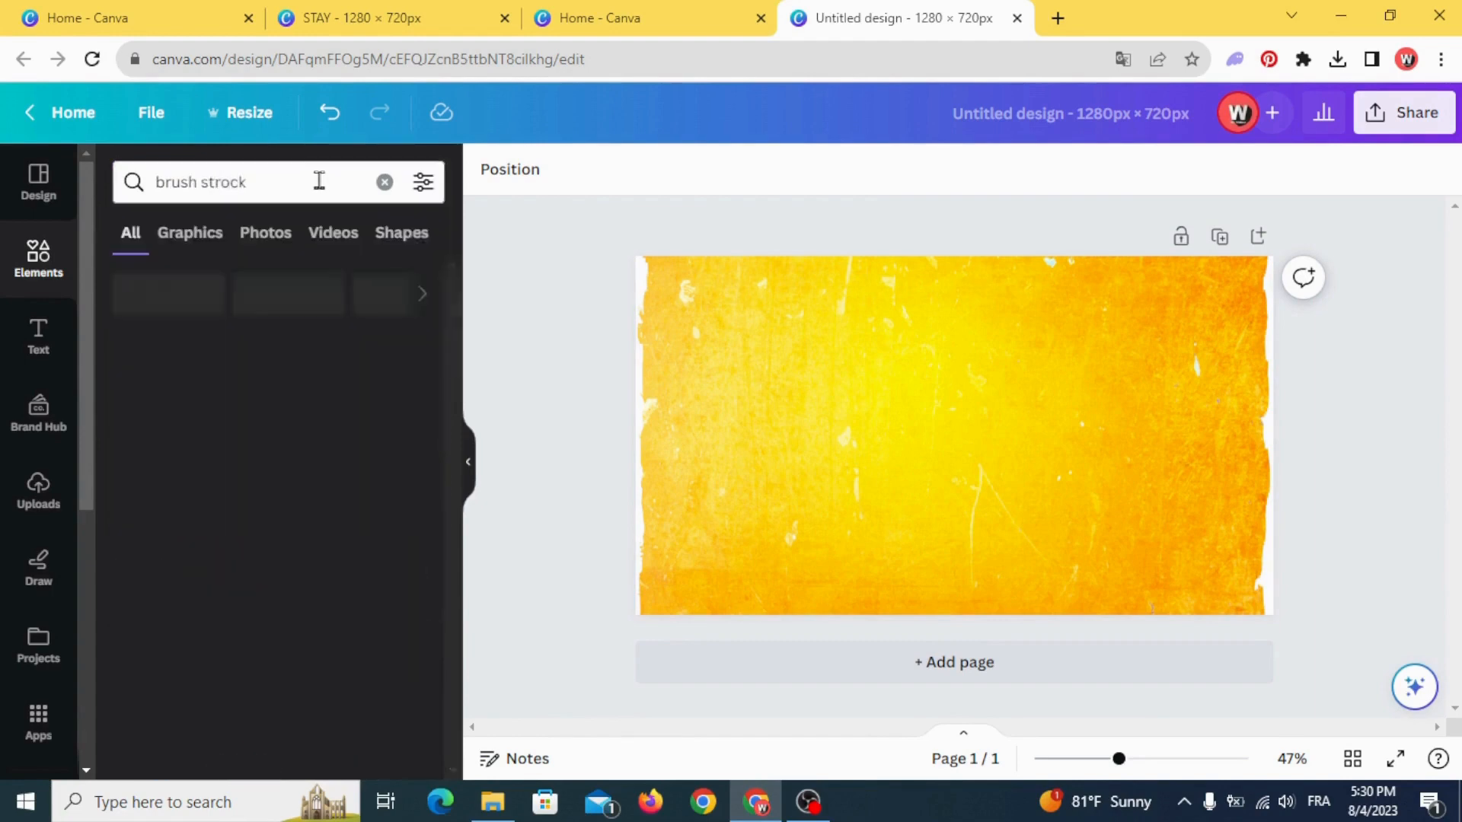
left_click(201, 230)
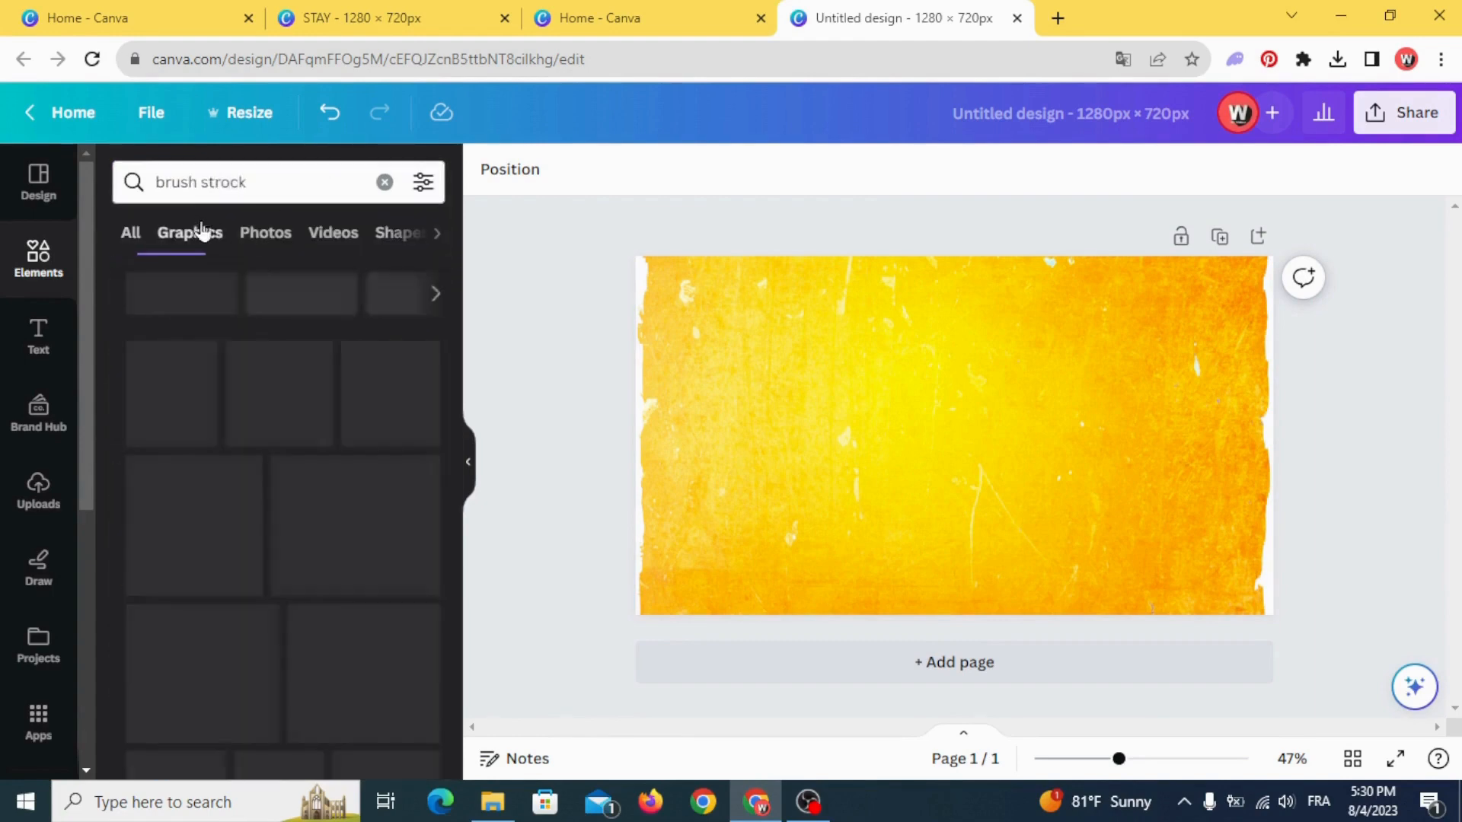
- Find the plain white scribbled brush-stroke graphic among the results and add it to the page
scroll(181, 411, "down", 5)
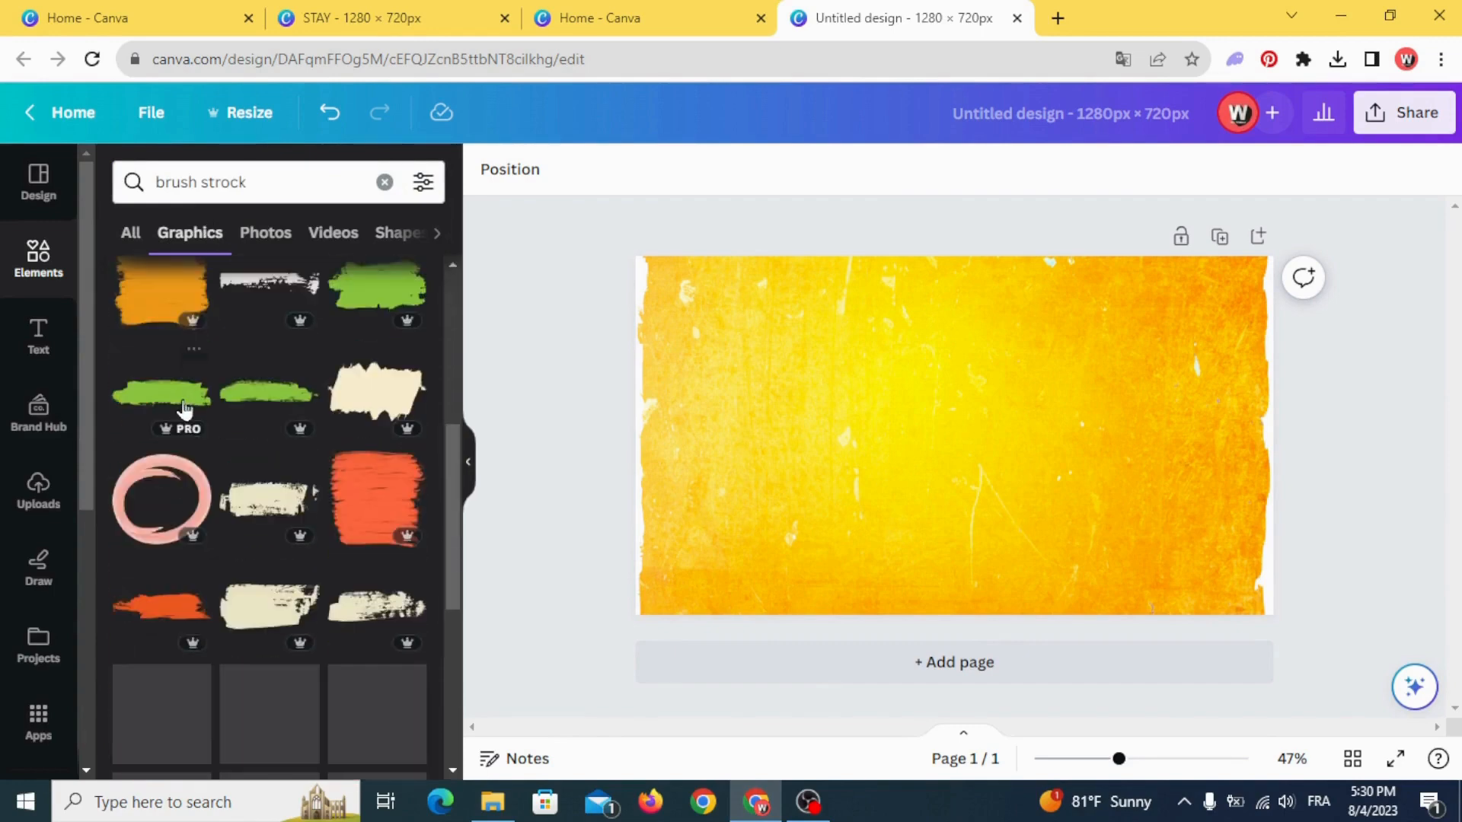
scroll(182, 451, "down", 10)
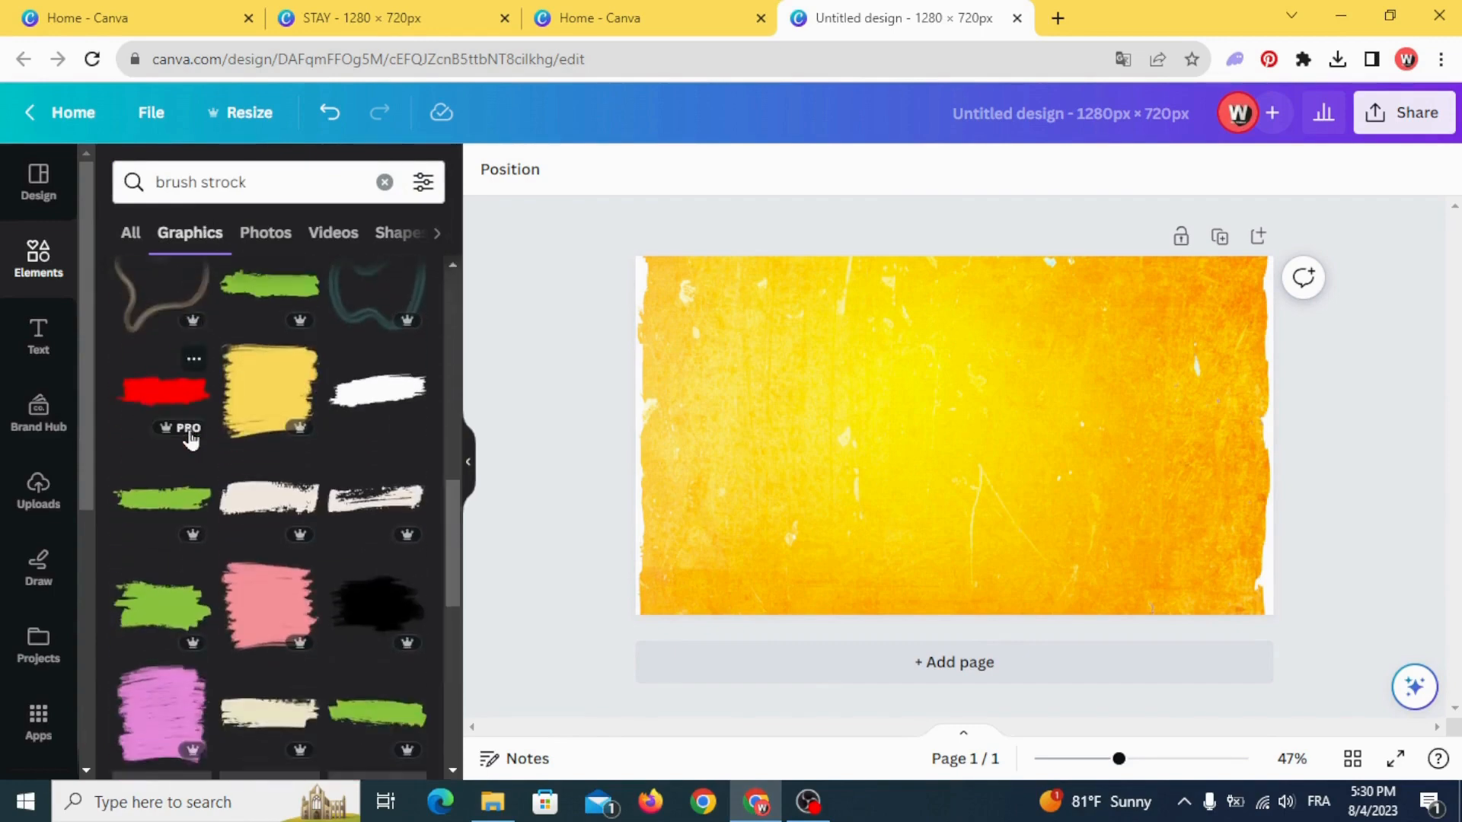
scroll(190, 442, "down", 1)
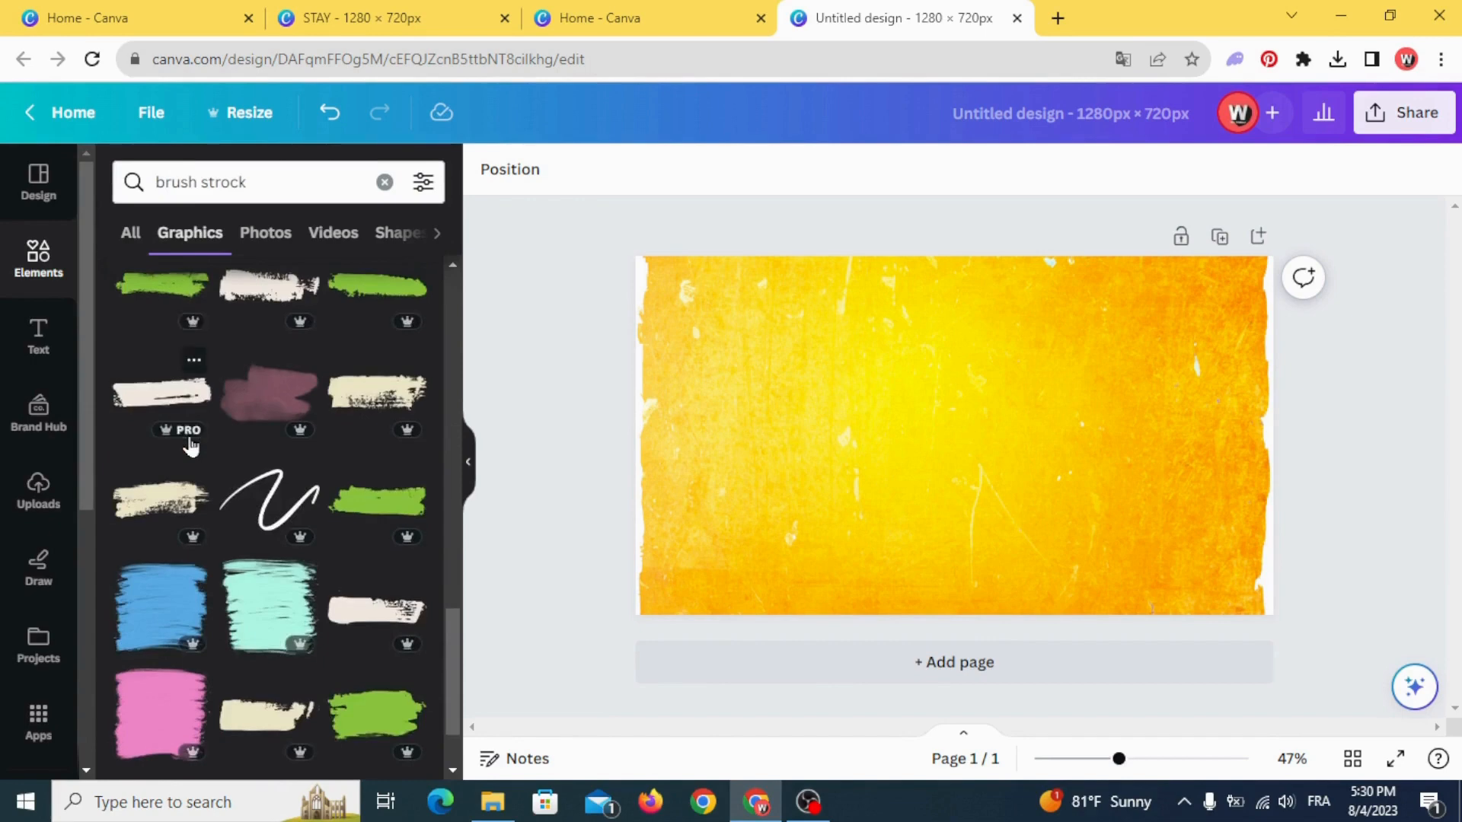
scroll(190, 444, "down", 1)
scroll(190, 445, "down", 2)
scroll(190, 446, "down", 8)
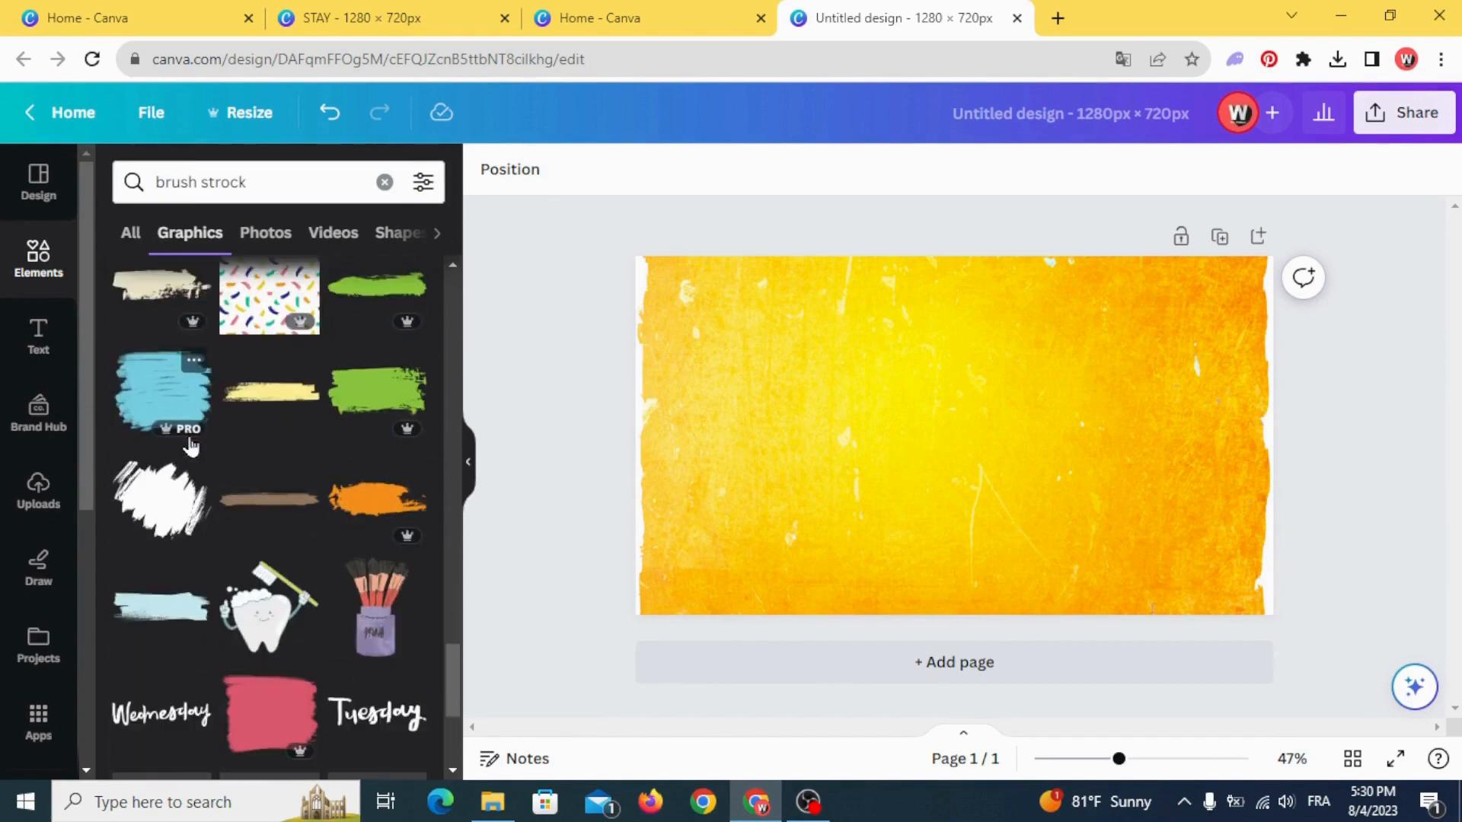
left_click(158, 504)
- Rotate the brush stroke about 60 degrees clockwise, enlarge it to nearly the page height, and centre it on the yellow background
mouse_move(954, 556)
left_mouse_down()
mouse_move(910, 551)
mouse_move(845, 499)
left_mouse_up()
left_click_drag(1061, 473, 1208, 522)
mouse_move(1066, 518)
left_mouse_down()
mouse_move(1005, 483)
mouse_move(1026, 486)
left_mouse_up()
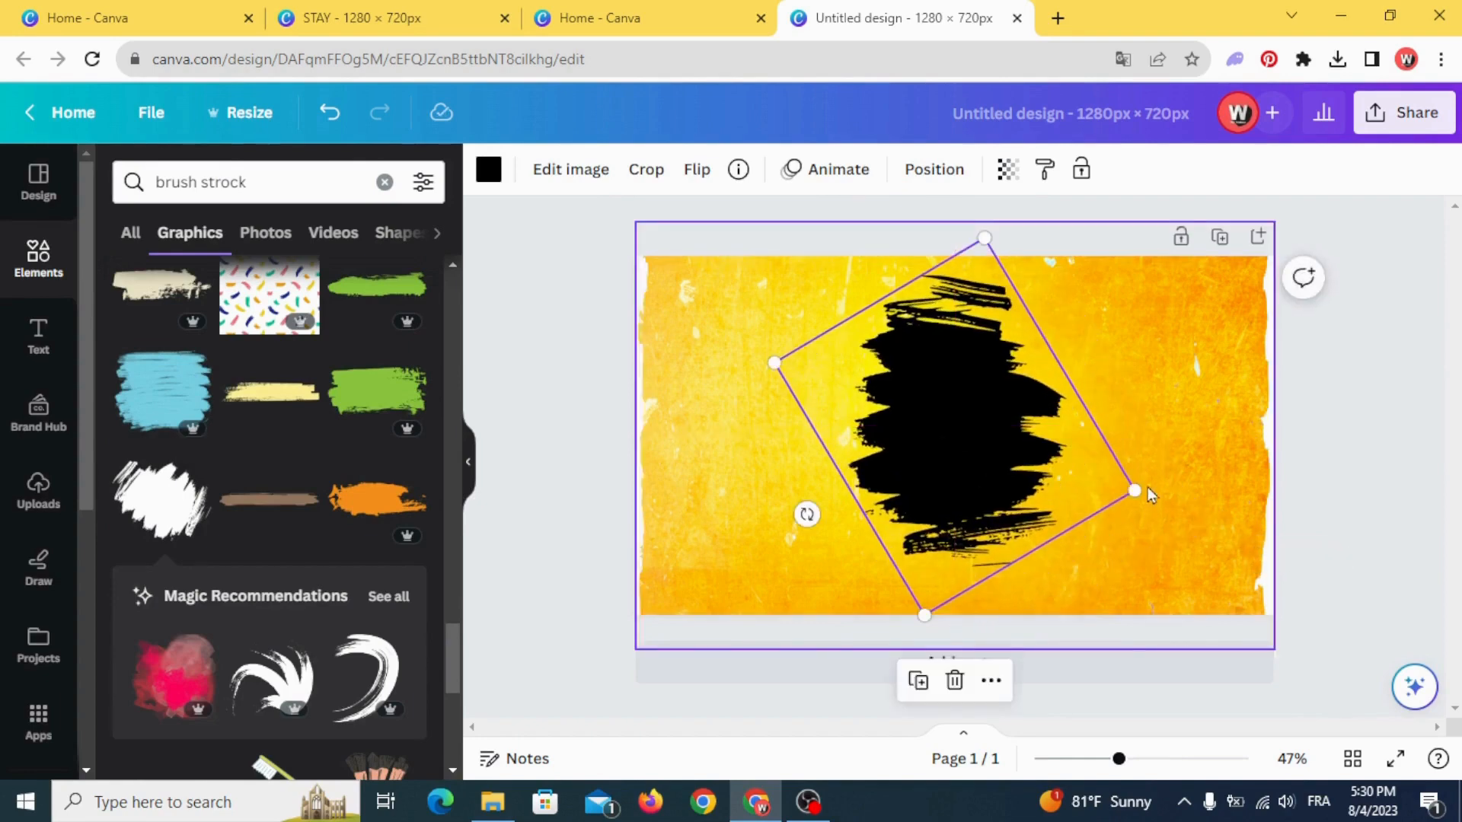
mouse_move(1134, 490)
left_mouse_down()
mouse_move(1204, 513)
mouse_move(1183, 508)
left_mouse_up()
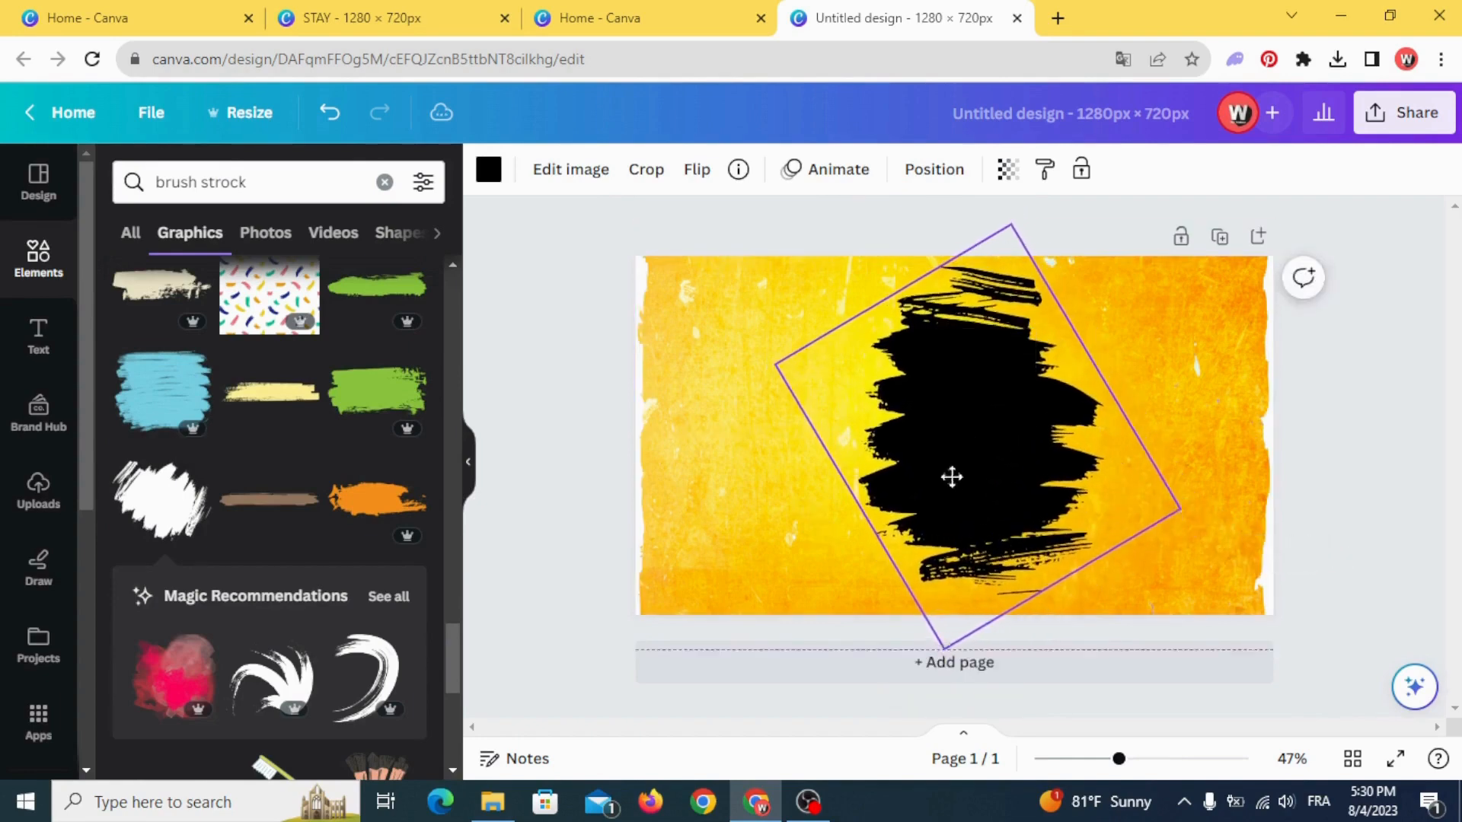
left_click_drag(949, 476, 936, 476)
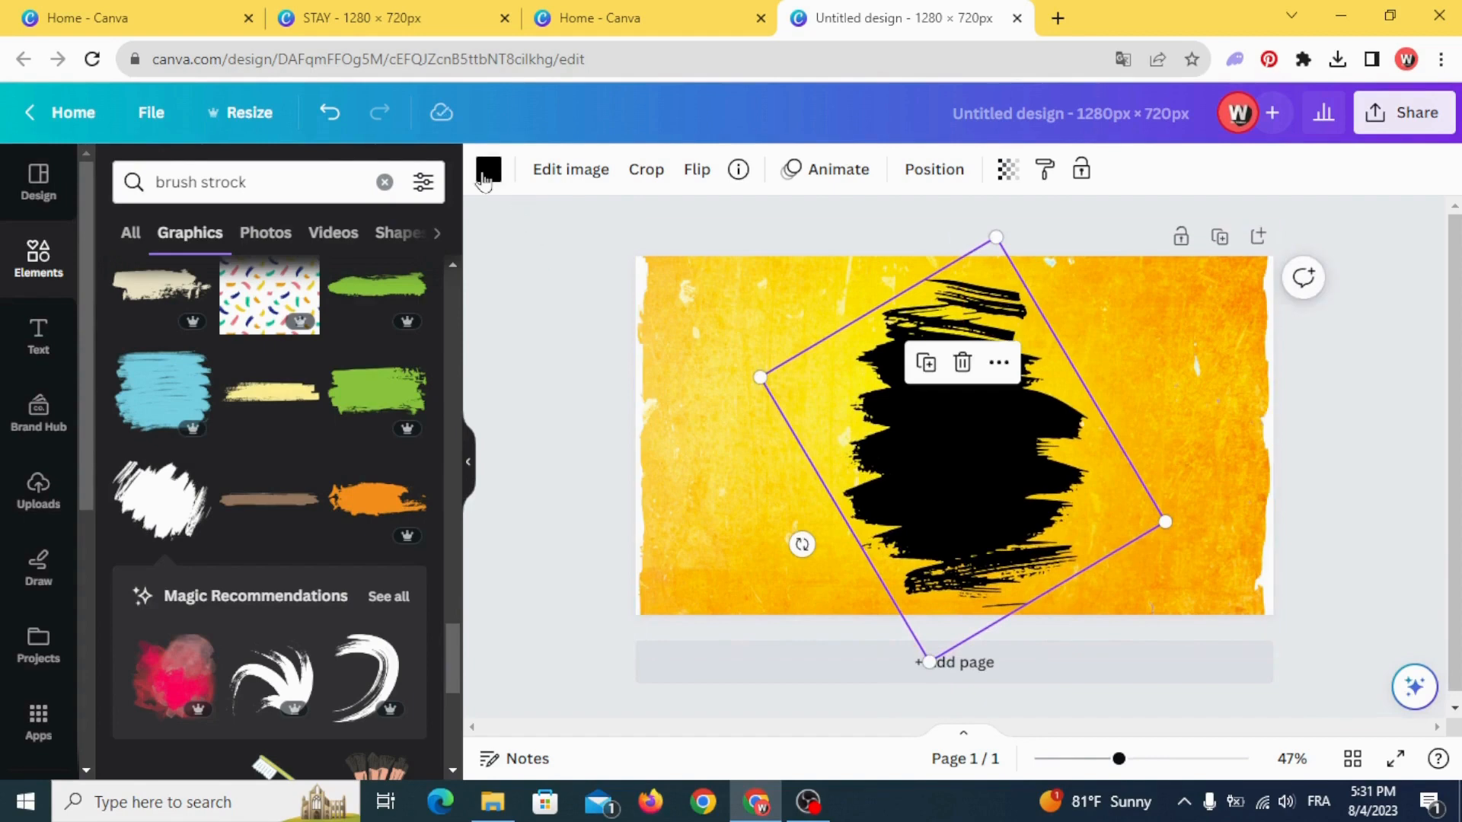
- Recolour the brush stroke white and nudge it slightly on the yellow background
left_click(488, 169)
left_click(240, 298)
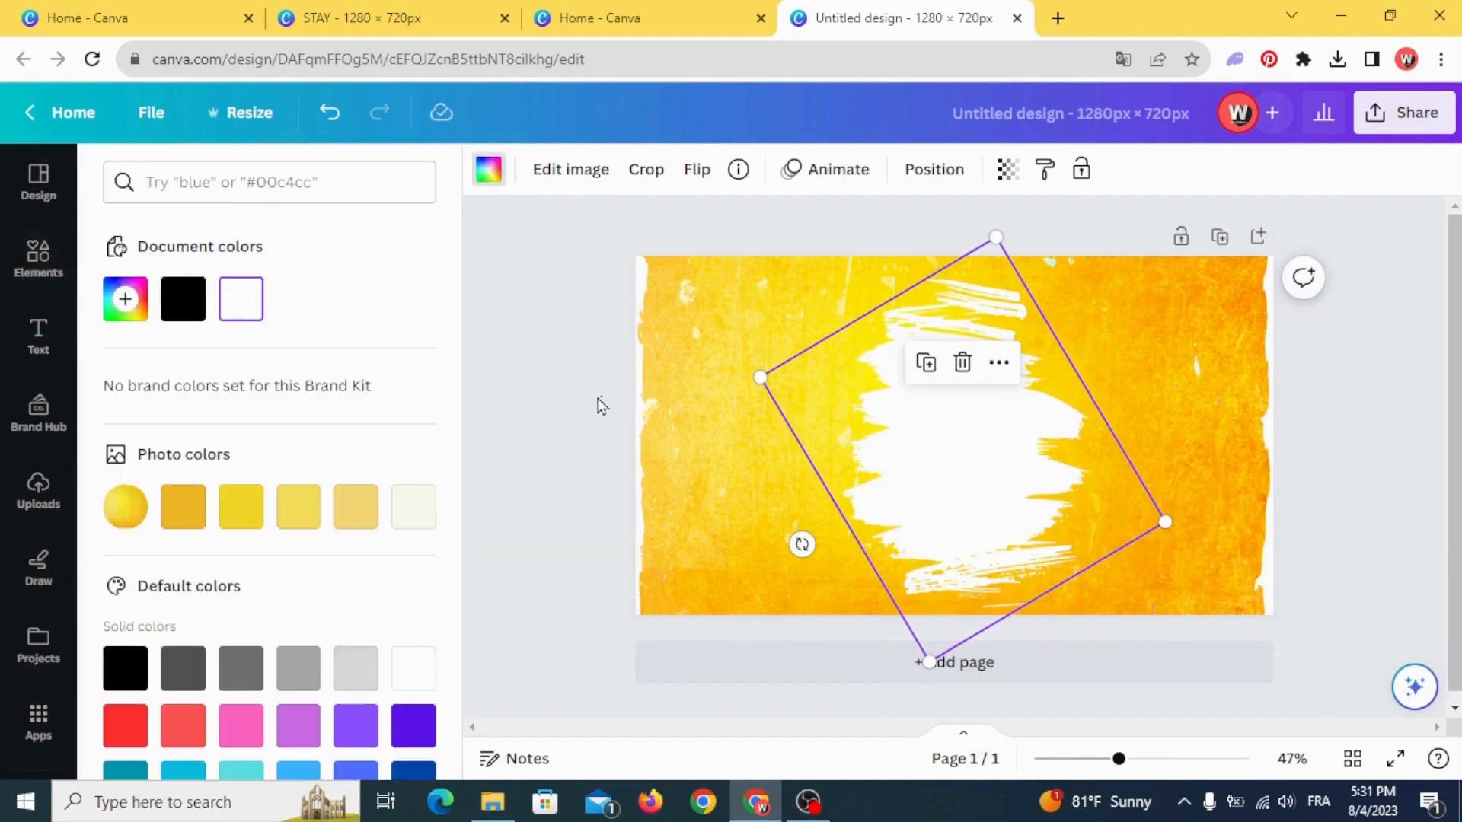
left_click(602, 405)
left_click_drag(979, 480, 973, 480)
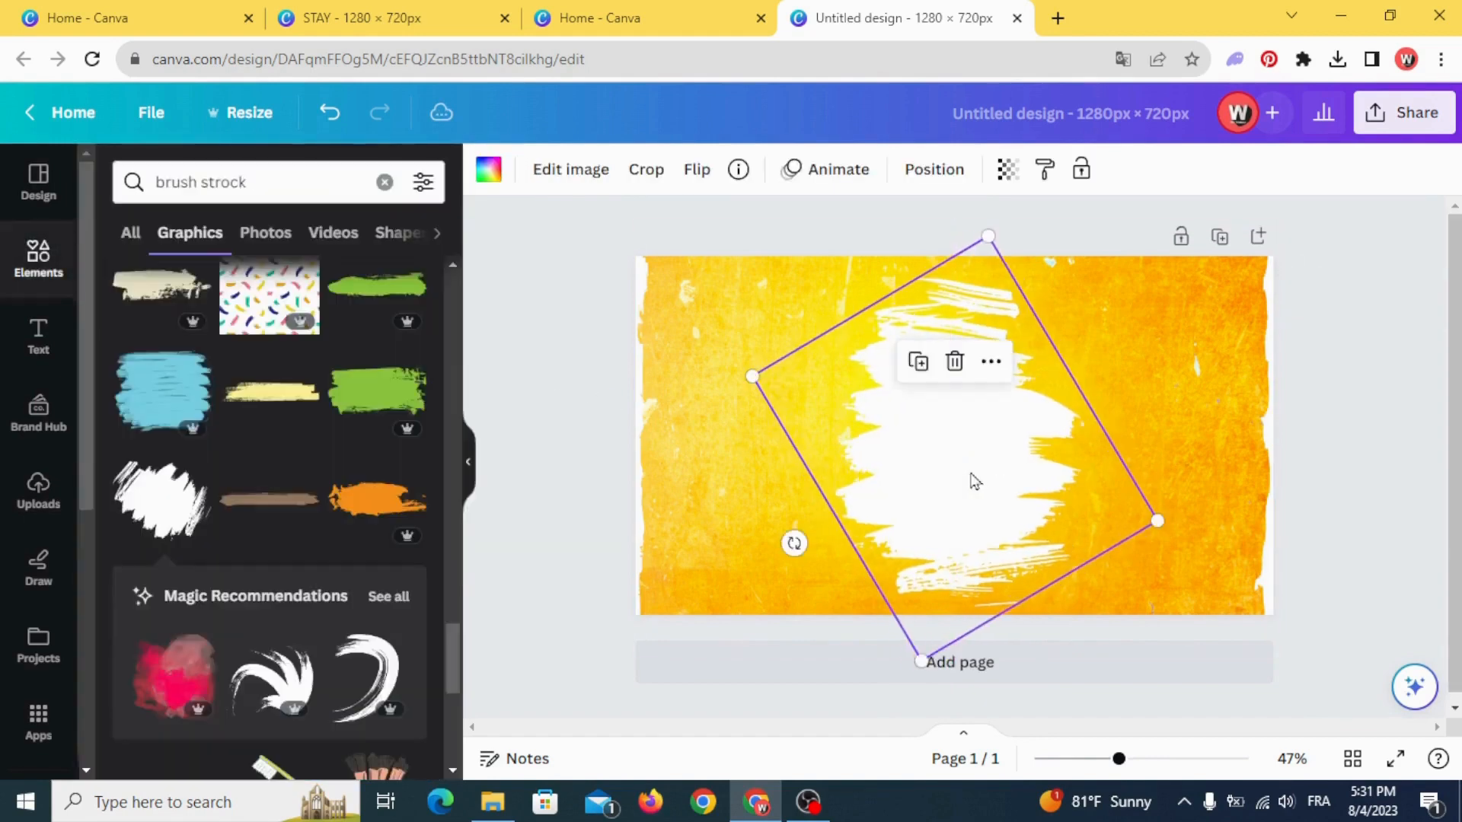
left_click(712, 478)
- Search the graphic elements for "quote" and add the angular double opening quotation mark to the page
left_click(384, 184)
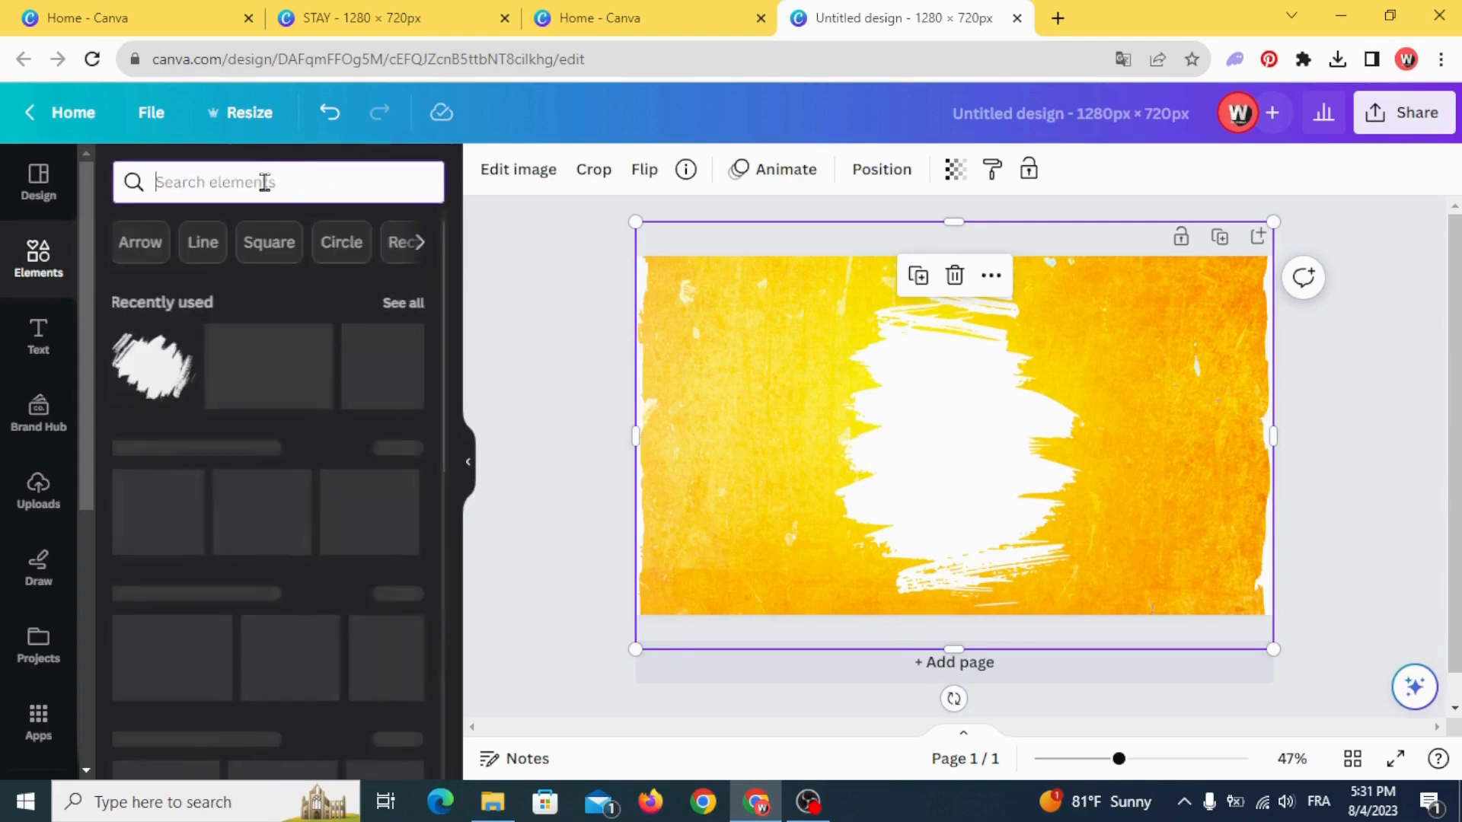
type("quote")
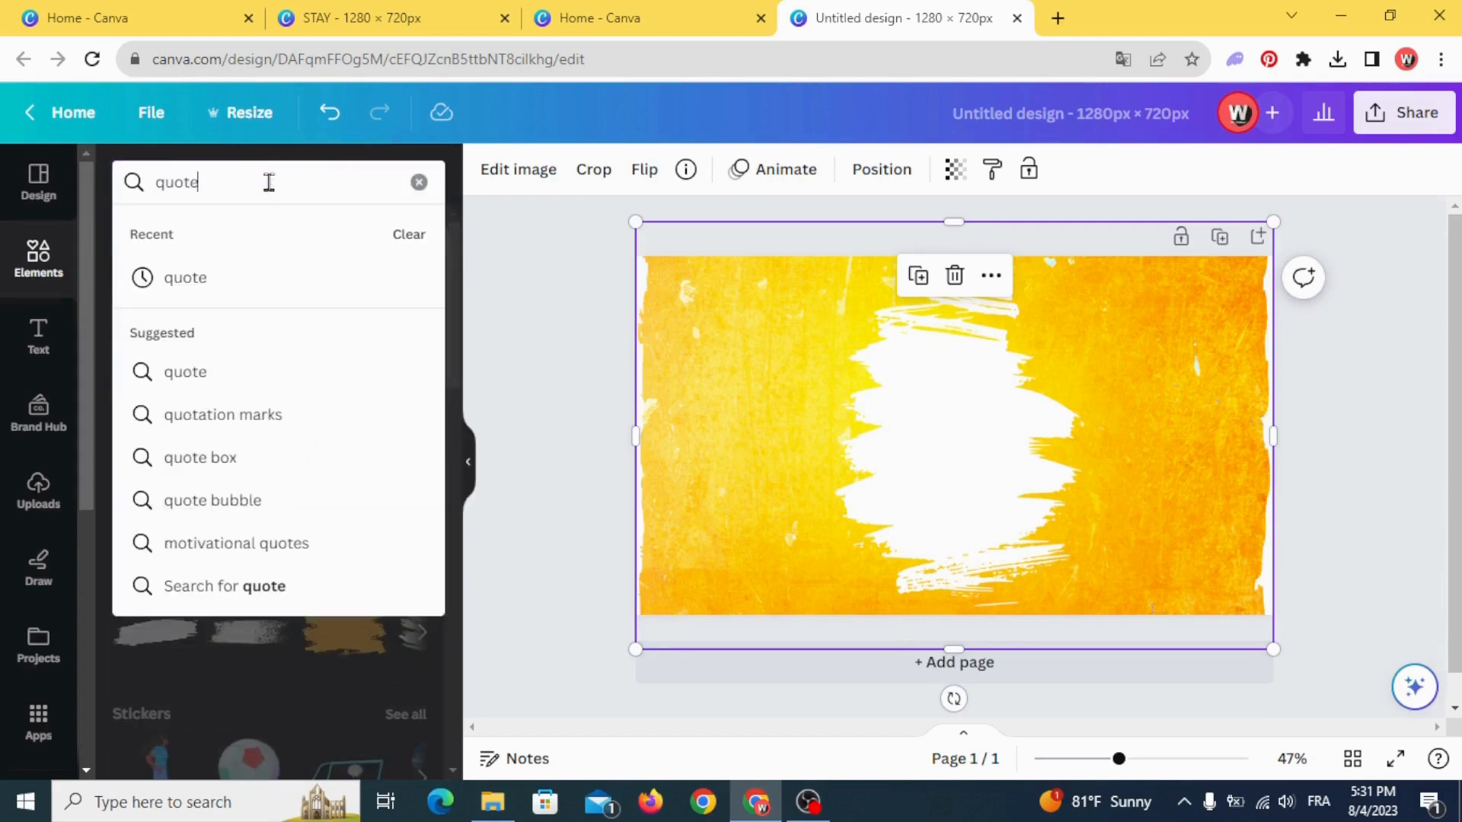
left_click(202, 278)
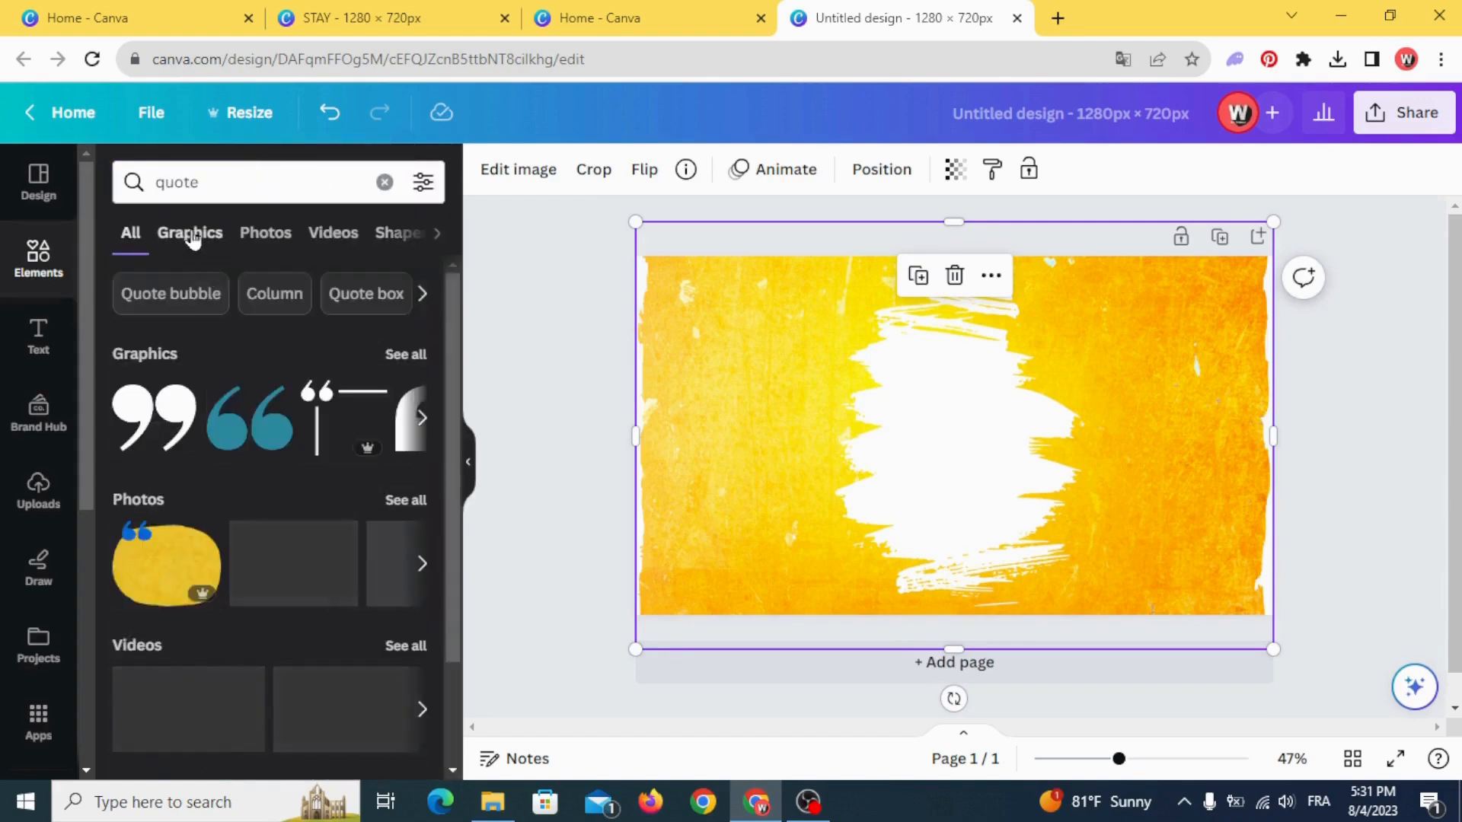
left_click(196, 240)
scroll(196, 427, "down", 1)
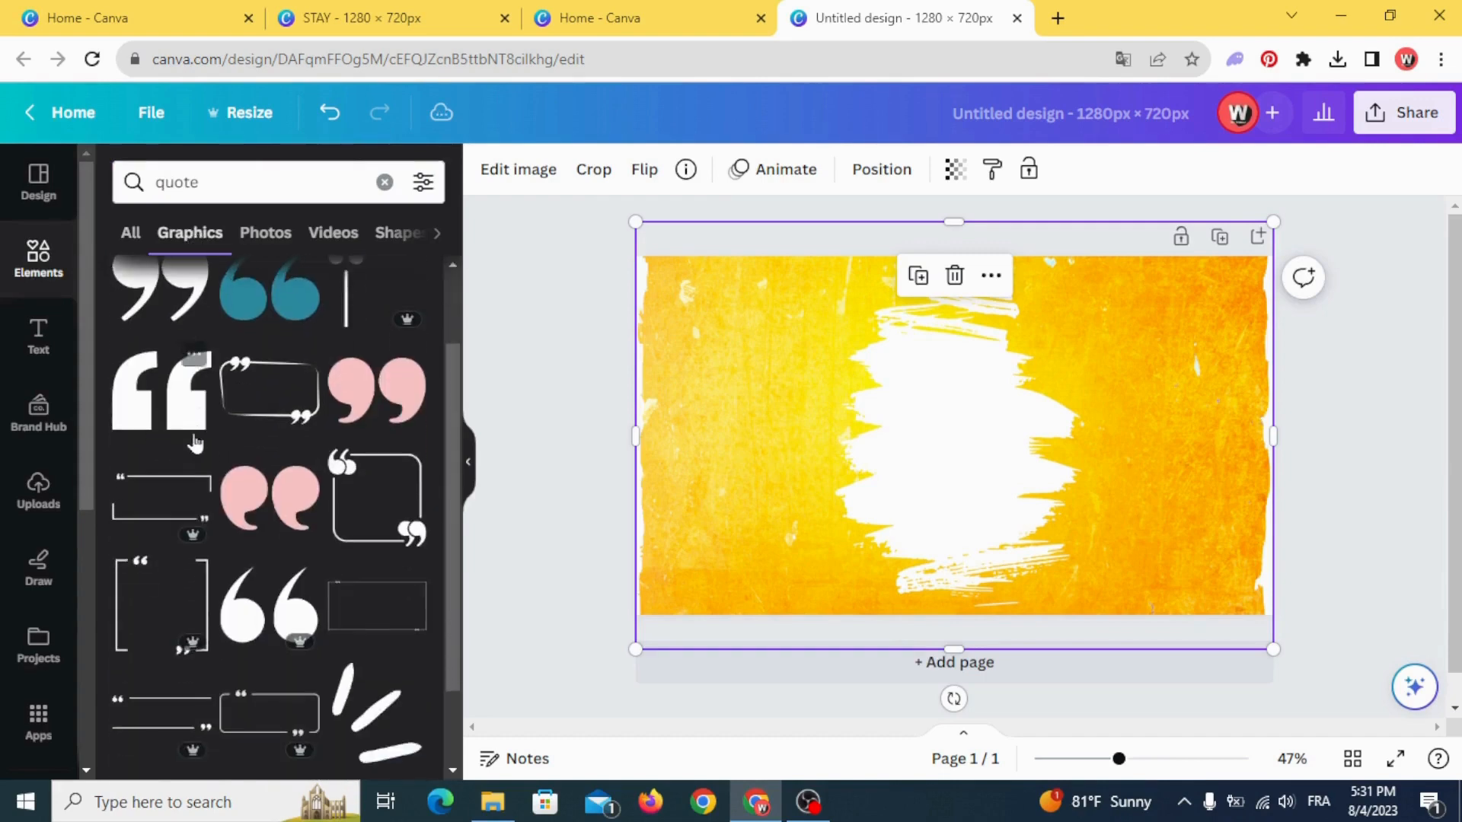
left_click(186, 407)
- Crop the quotation graphic freeform so that only its first mark is kept
left_click_drag(902, 437, 779, 450)
left_click(652, 169)
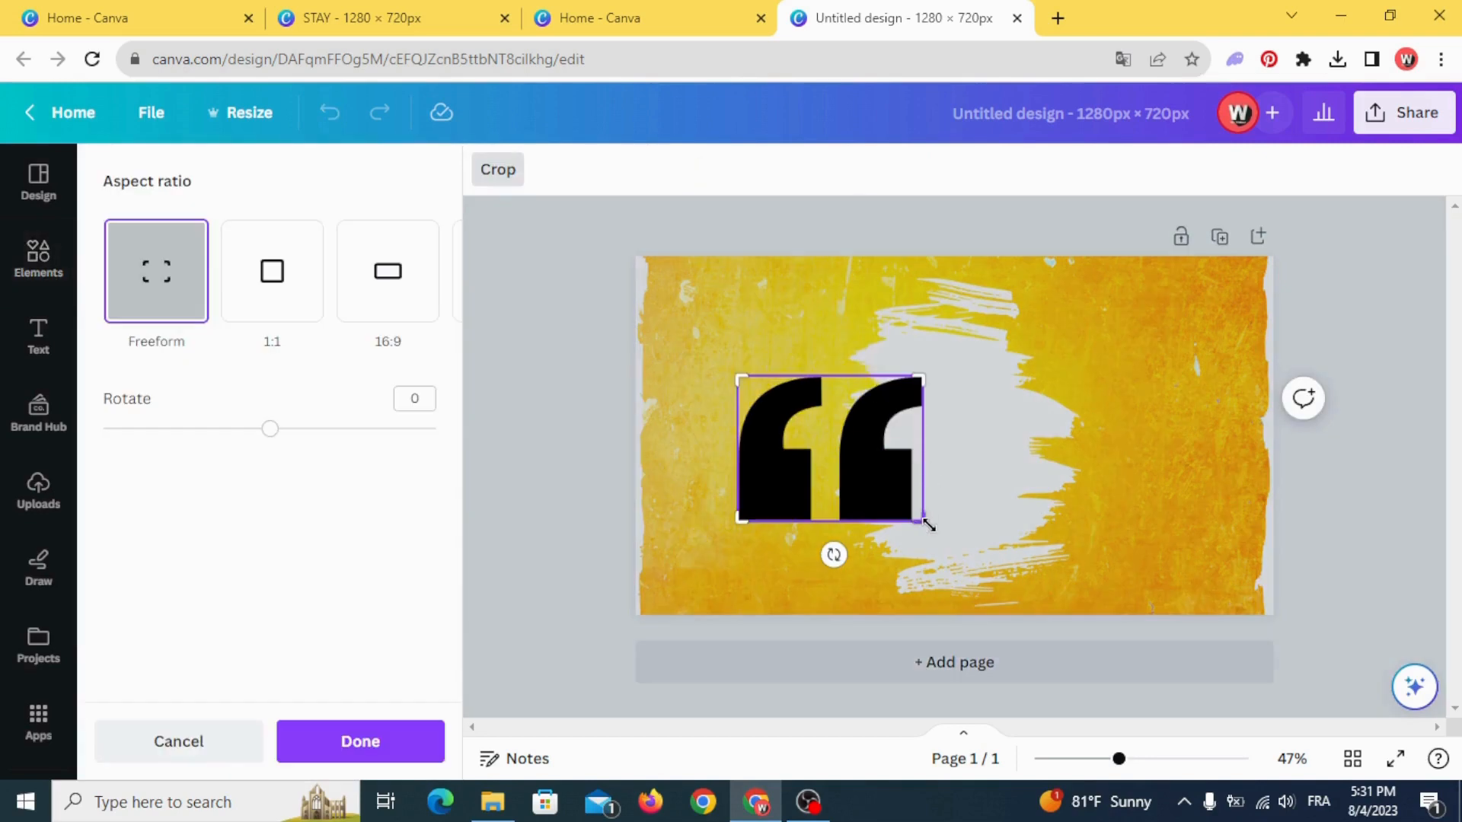
left_click_drag(924, 520, 843, 521)
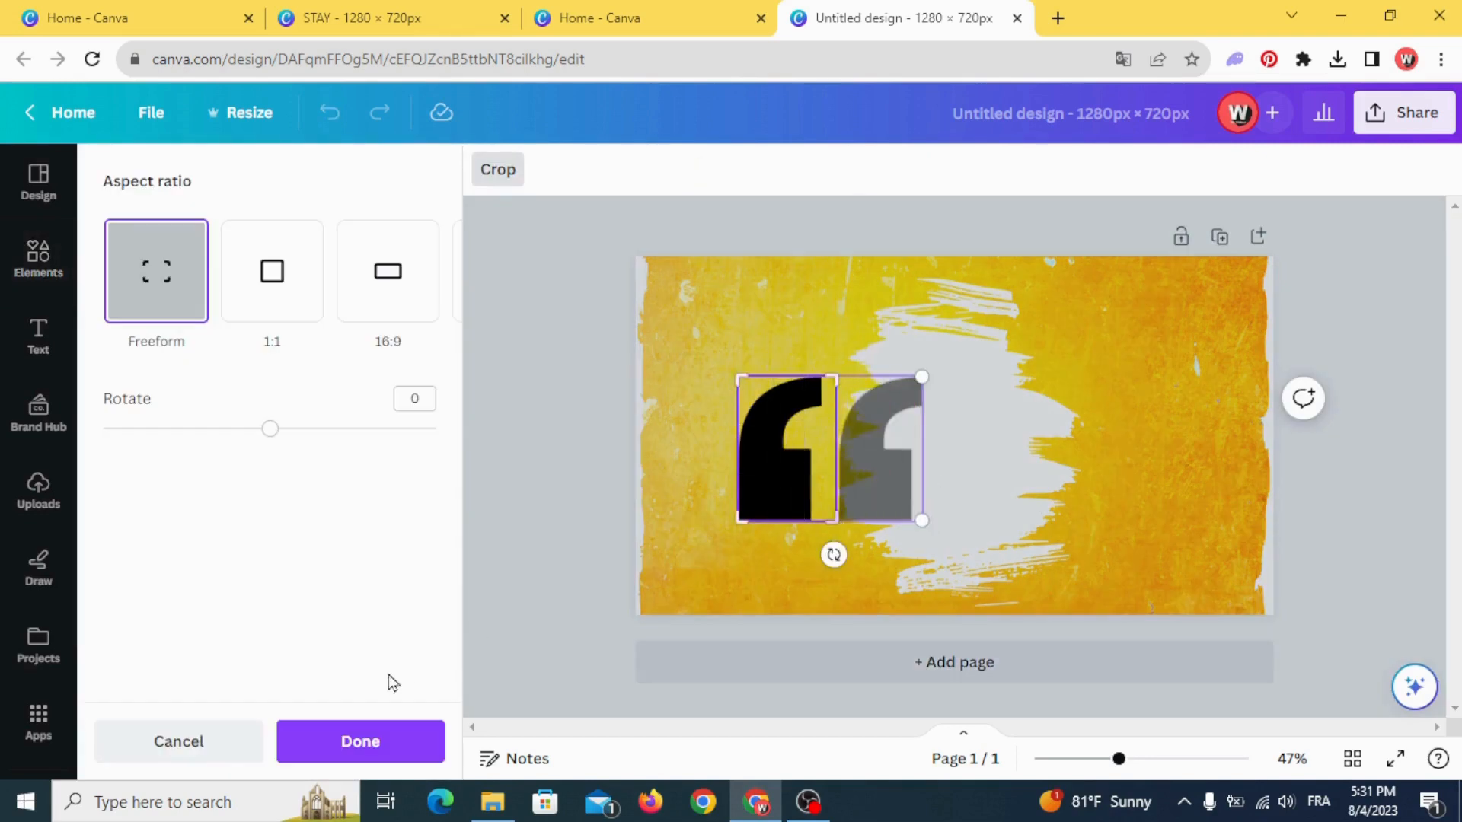
left_click(400, 735)
left_click(535, 510)
- Shrink the quote mark beside the brush stroke's lower-left edge and place a copy rotated 180° by its upper-right edge
left_click(740, 379)
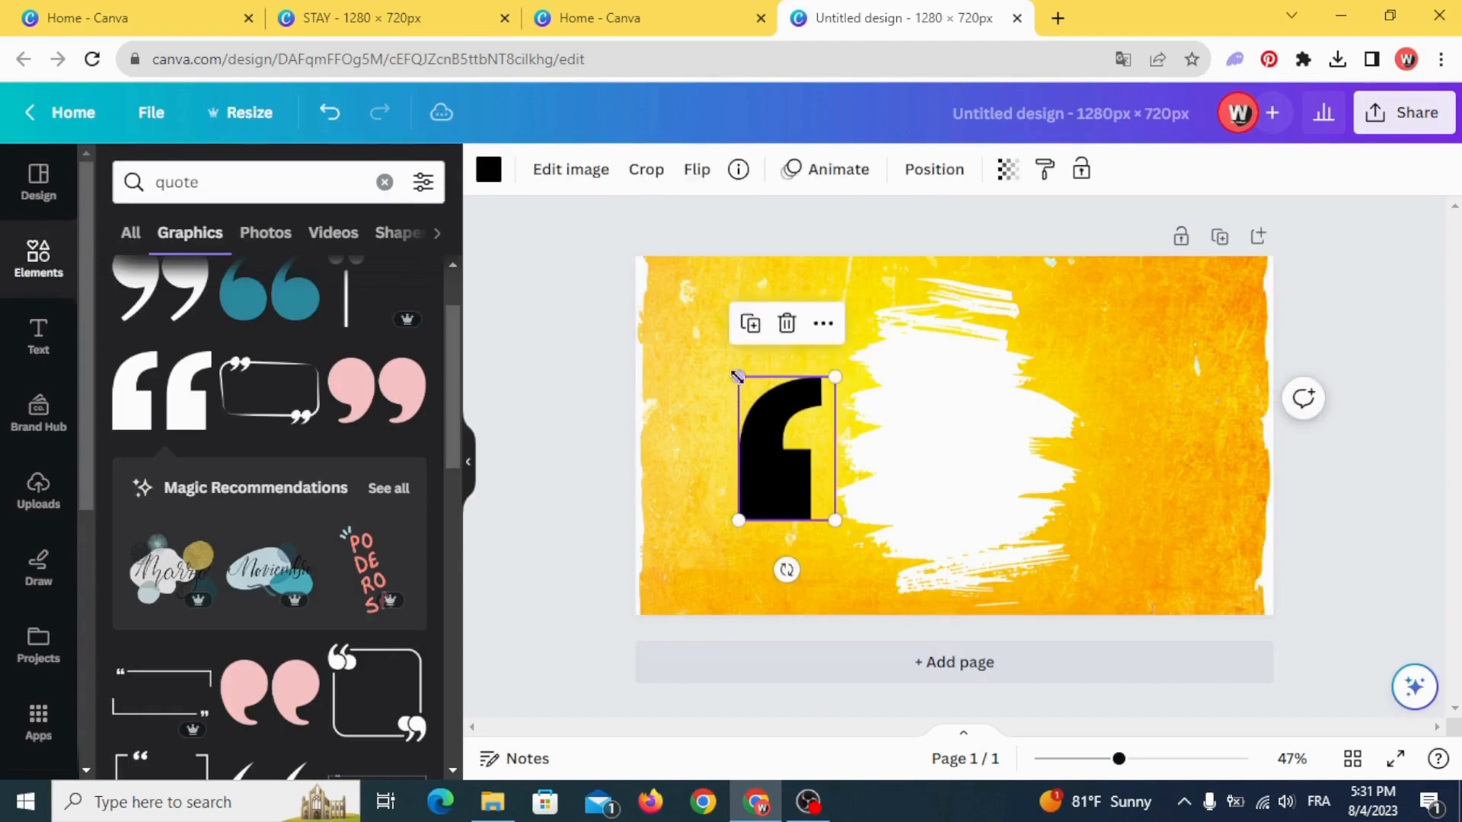
left_click_drag(737, 377, 1090, 419)
left_click(711, 529)
left_click_drag(1069, 477, 1102, 334)
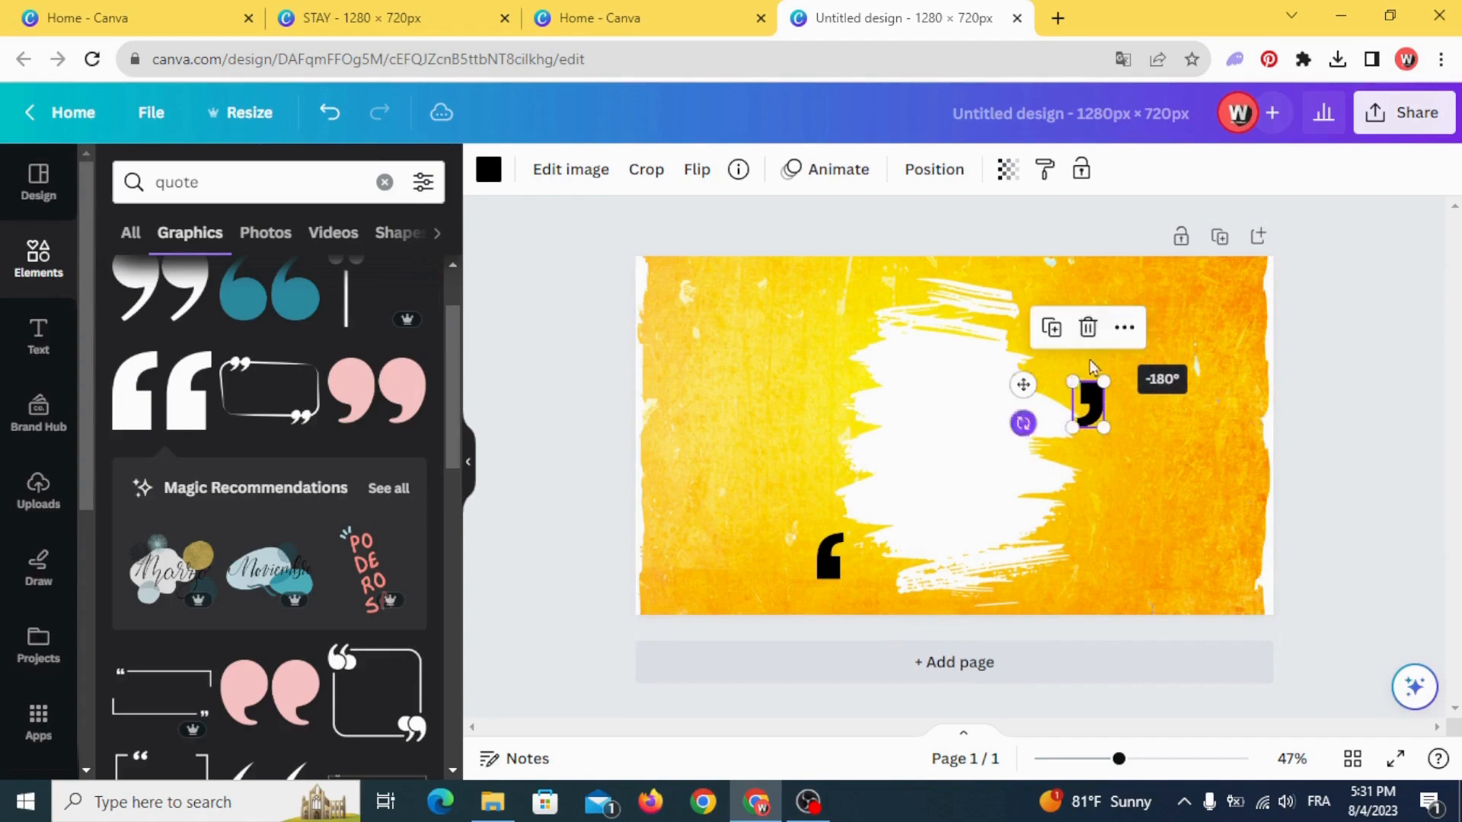
left_click_drag(1089, 394, 1062, 287)
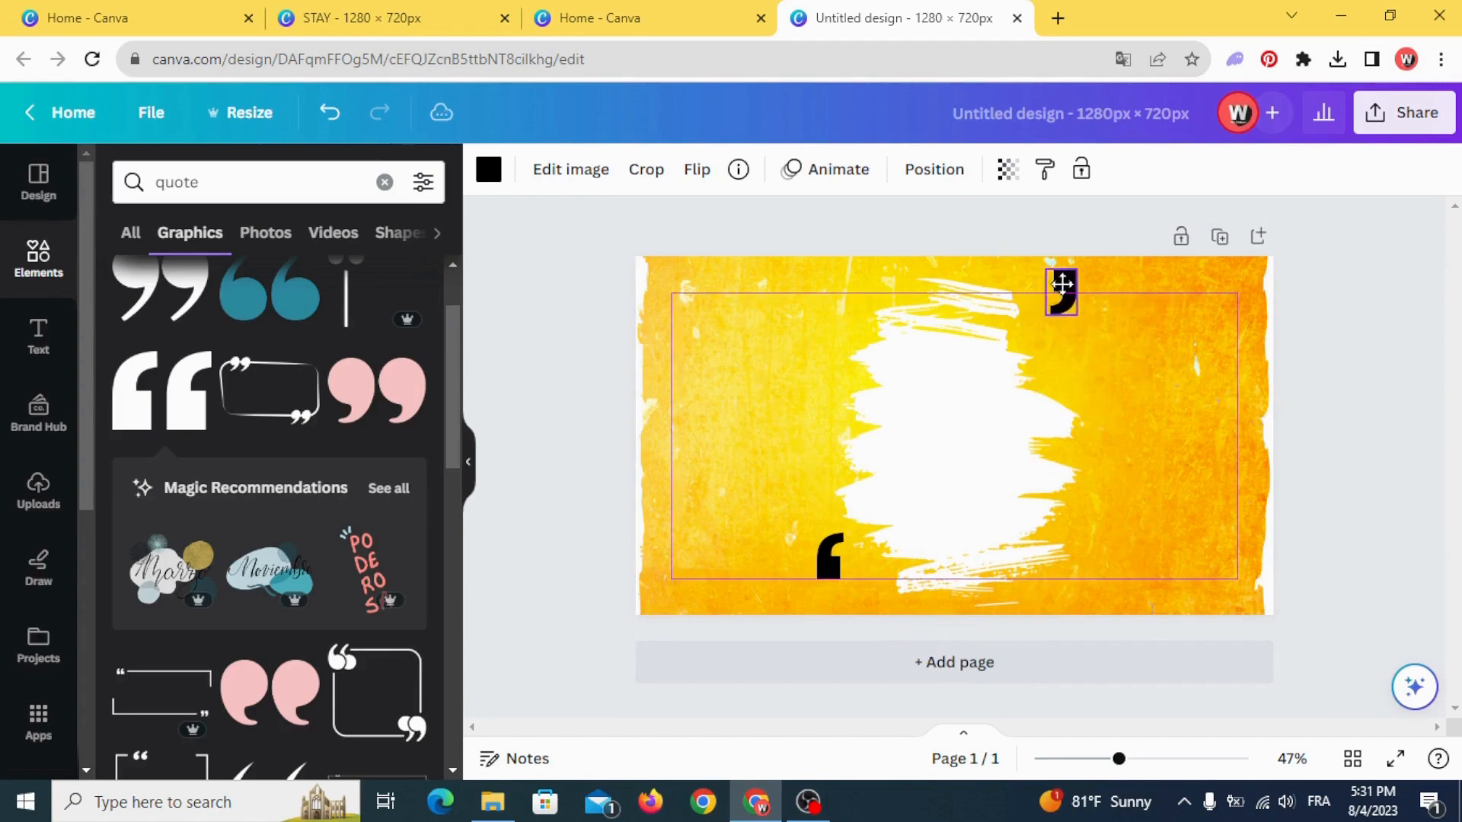
- Centre the white brush stroke on the page between the two quote marks
left_click(963, 424)
left_click_drag(963, 424, 950, 430)
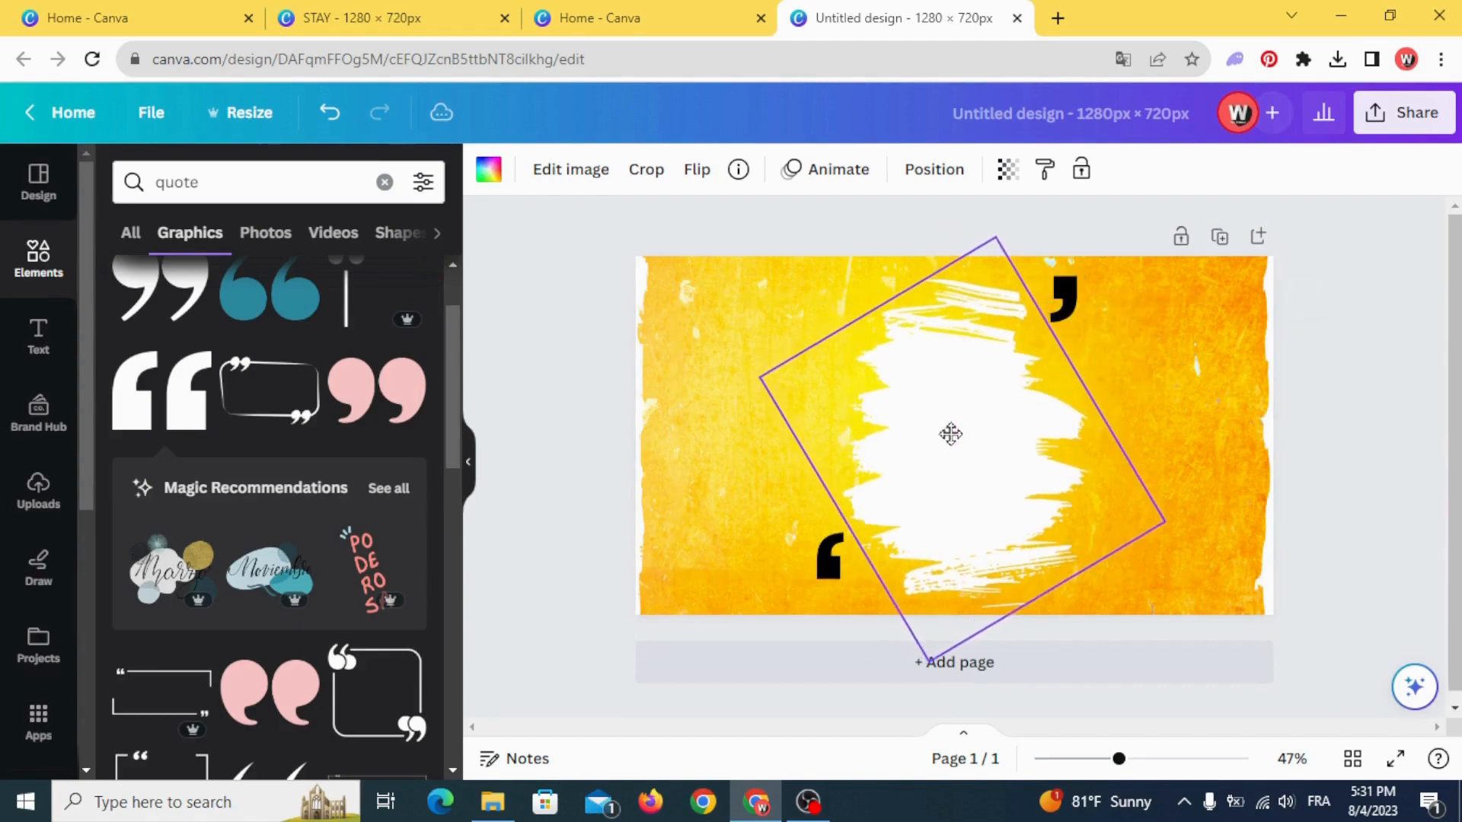
left_click(476, 438)
- Add a heading to the page and replace its text with "DO"
left_click(25, 340)
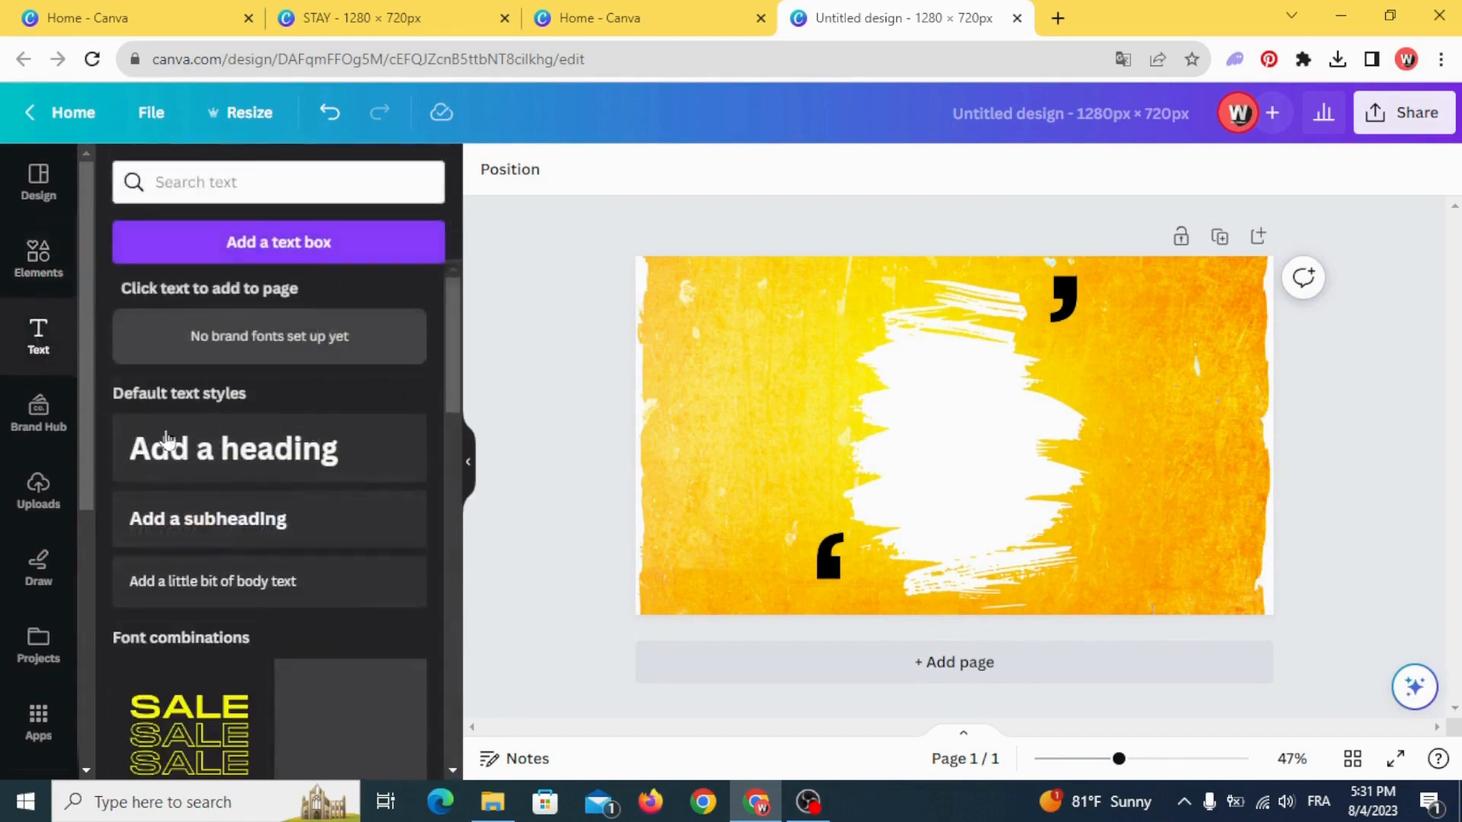
left_click(163, 444)
left_click(545, 447)
double_click(893, 446)
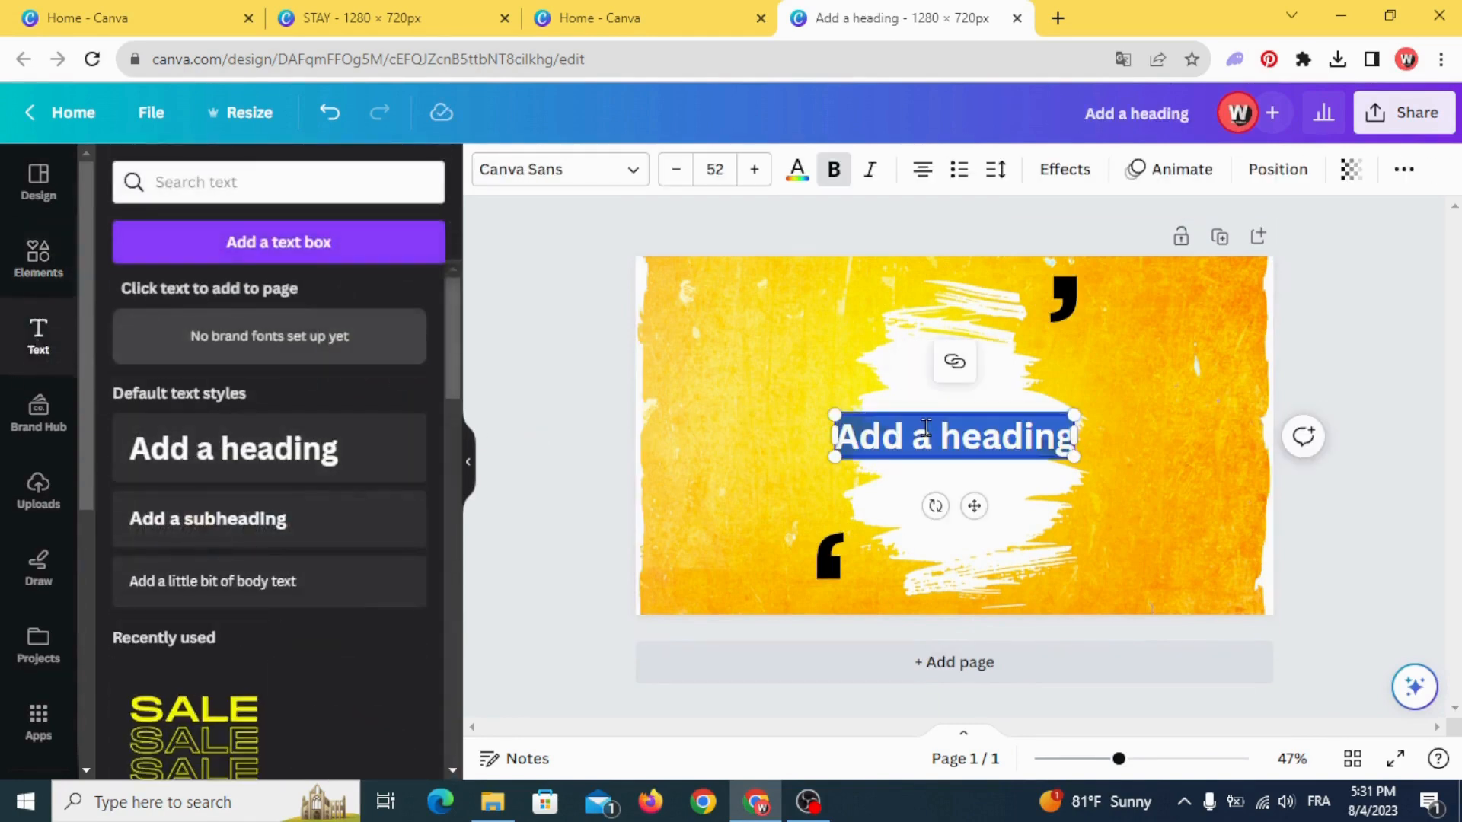
type("DO")
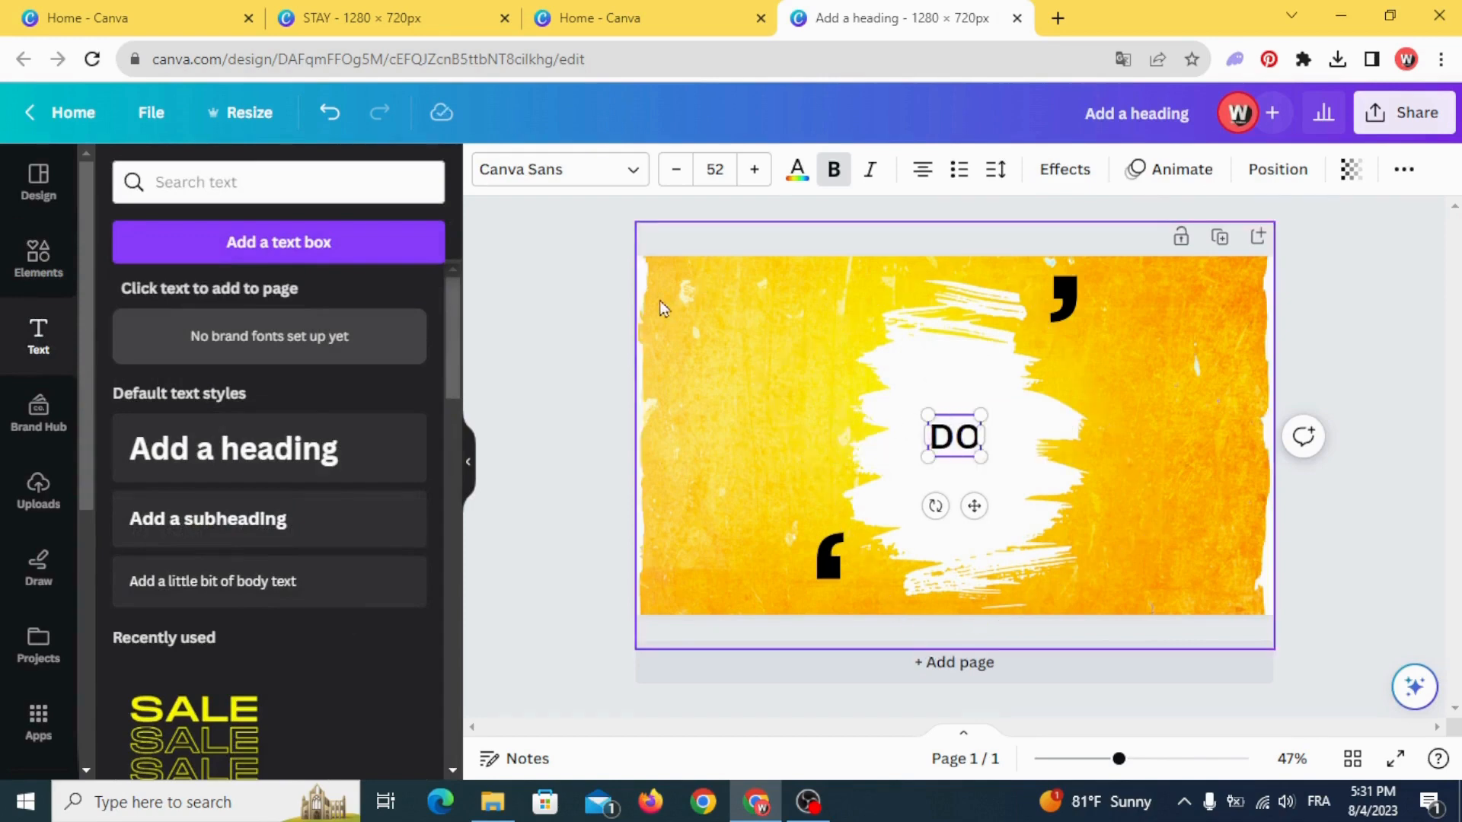
- Find the Zing fonts and set the "DO" heading in Zing Rust Base Rough
left_click(541, 175)
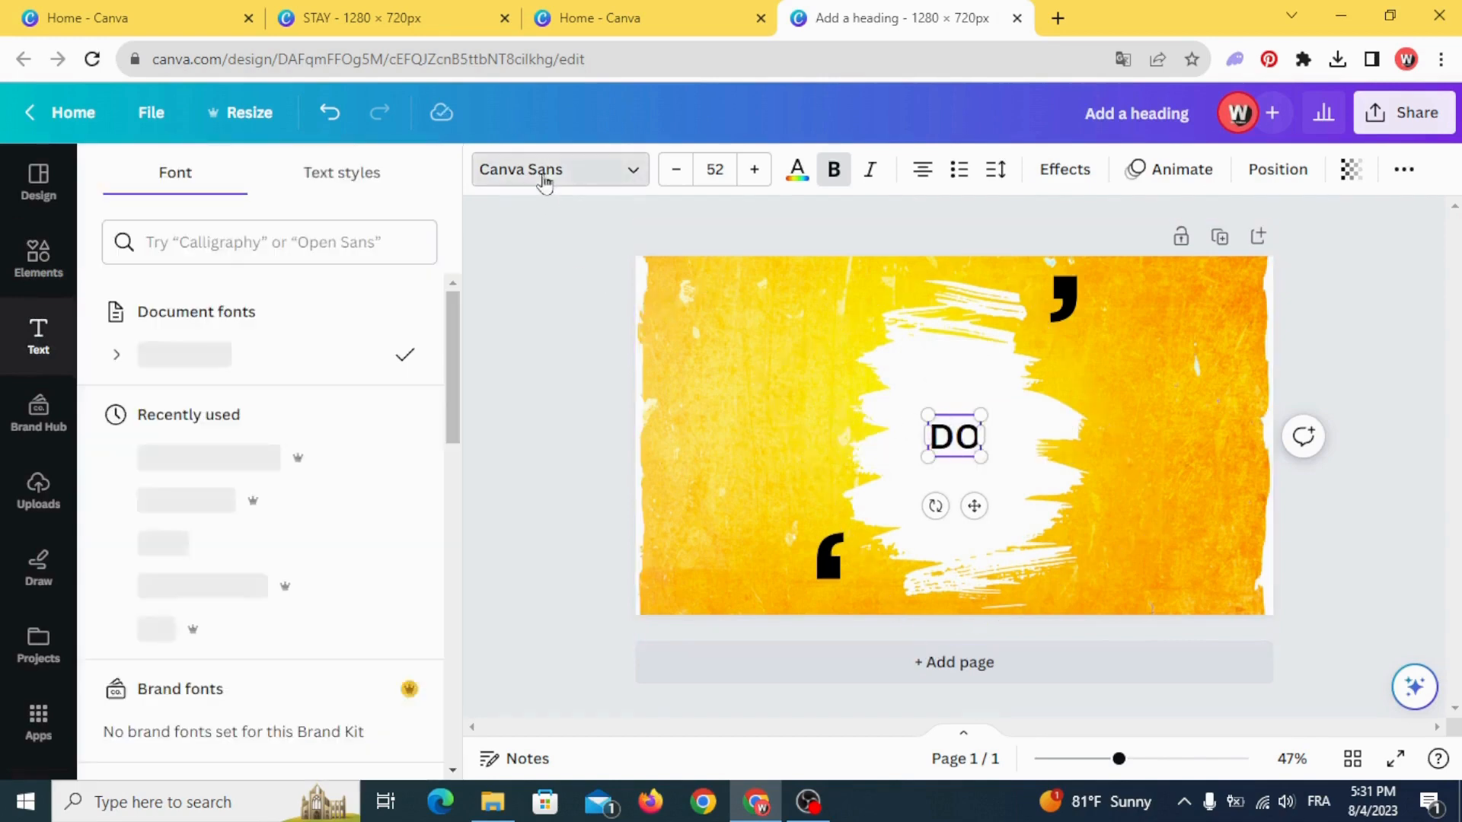
left_click(340, 232)
type("ZING")
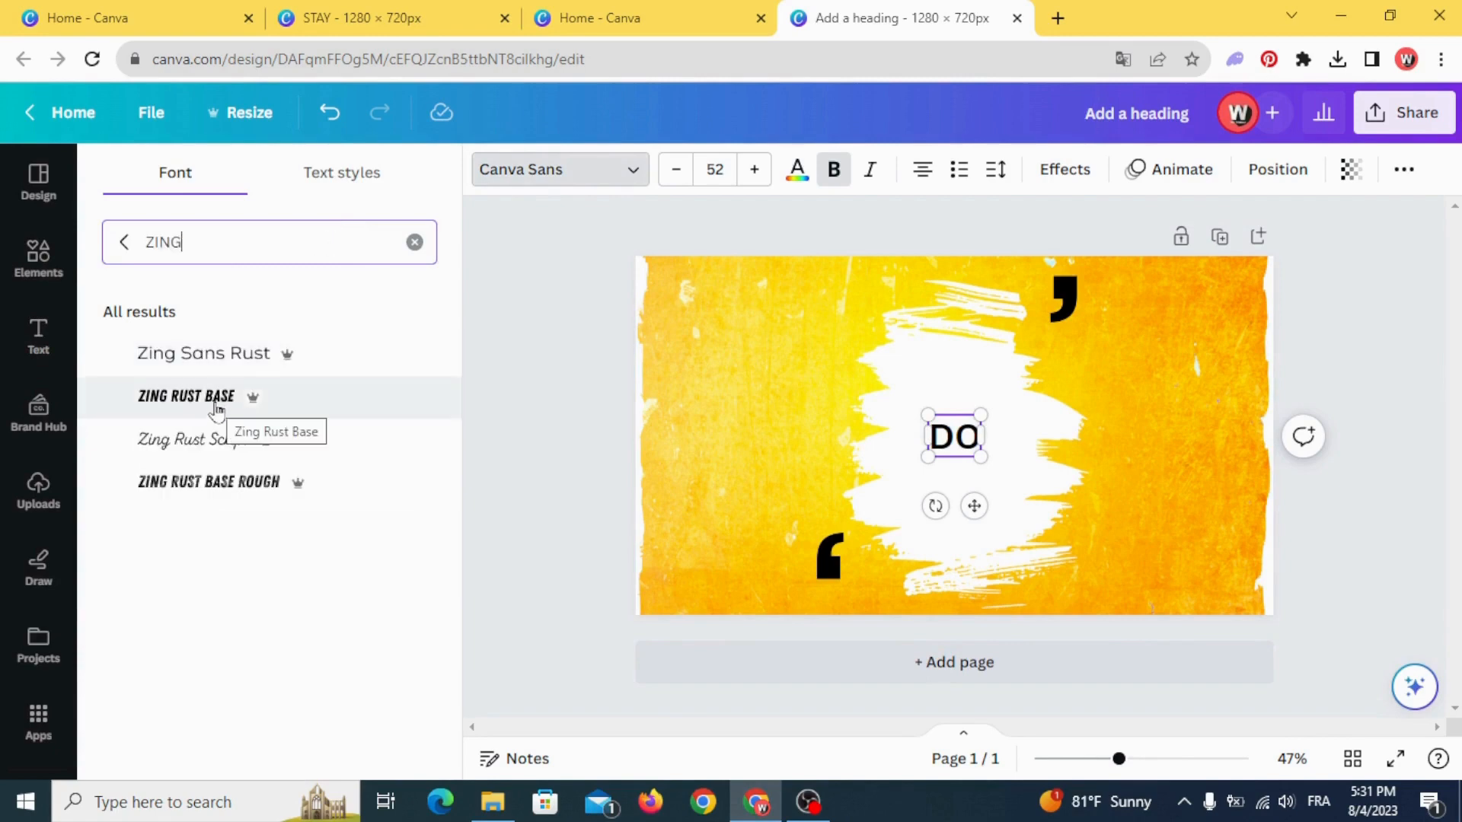
left_click(229, 482)
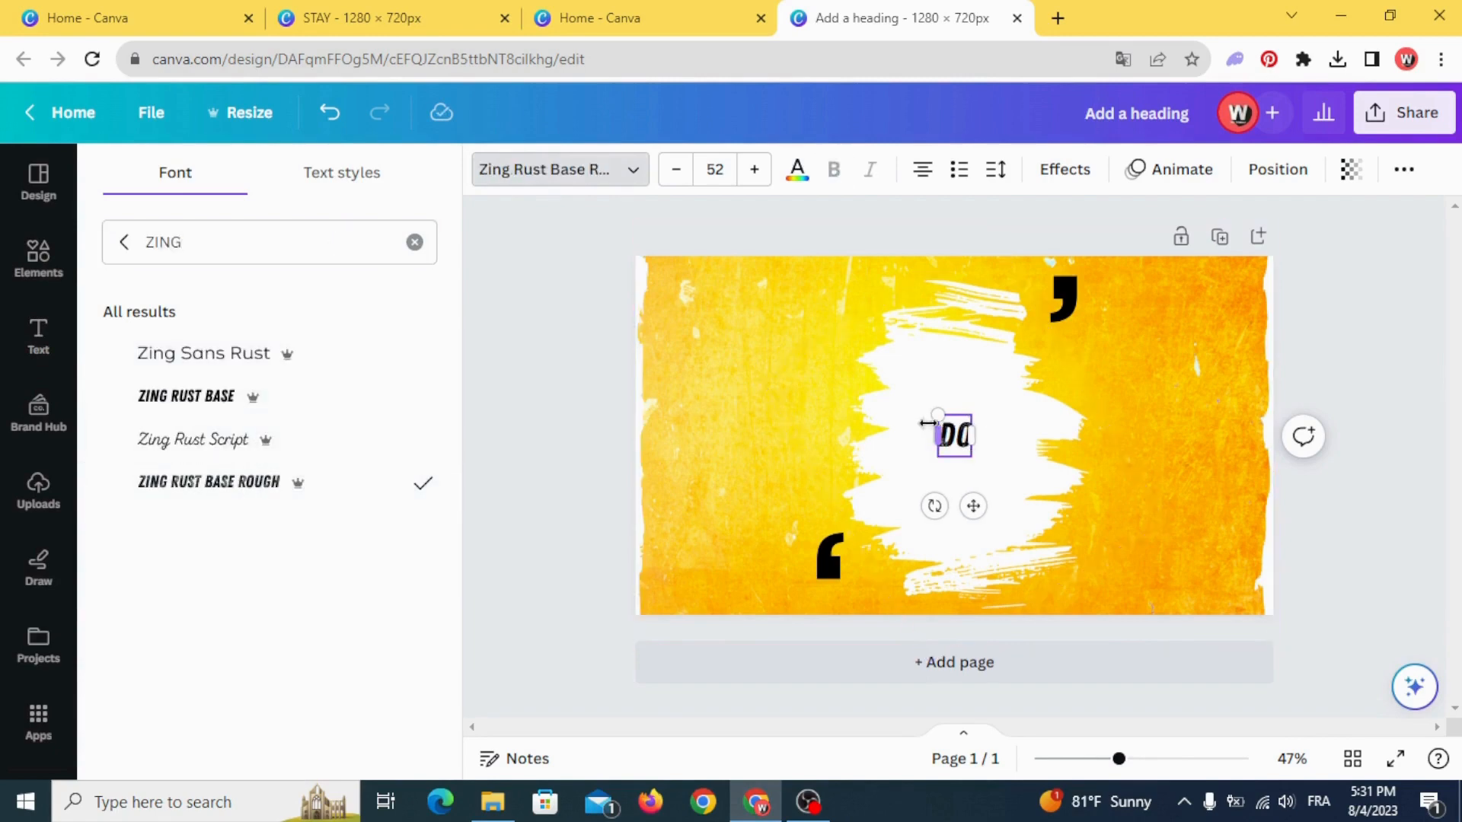
left_click(886, 386)
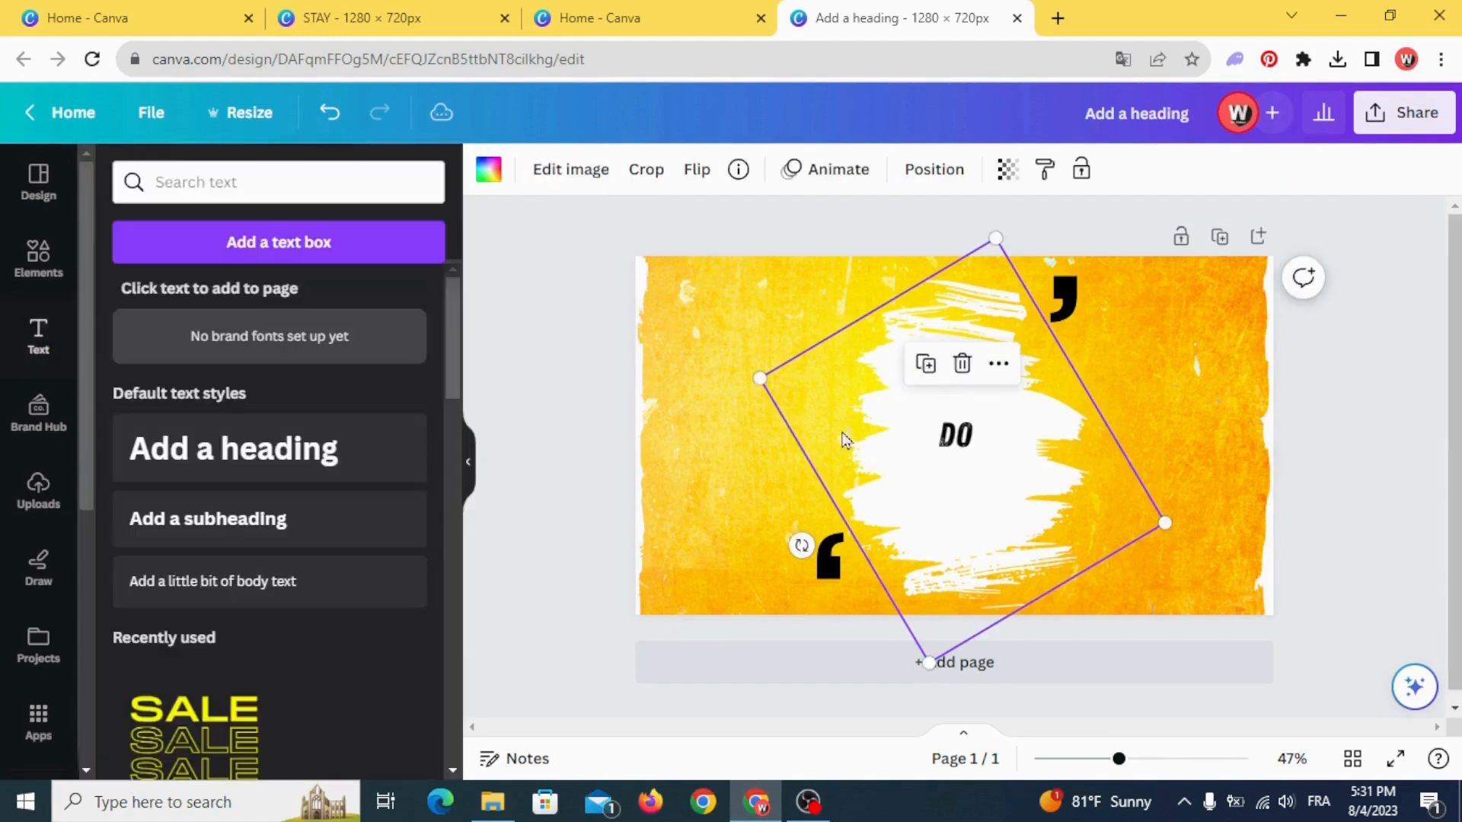
- Enlarge the "DO" text to a font size of about 98.5 and move it to the brush stroke's upper part
left_click(943, 426)
left_click_drag(938, 417, 907, 382)
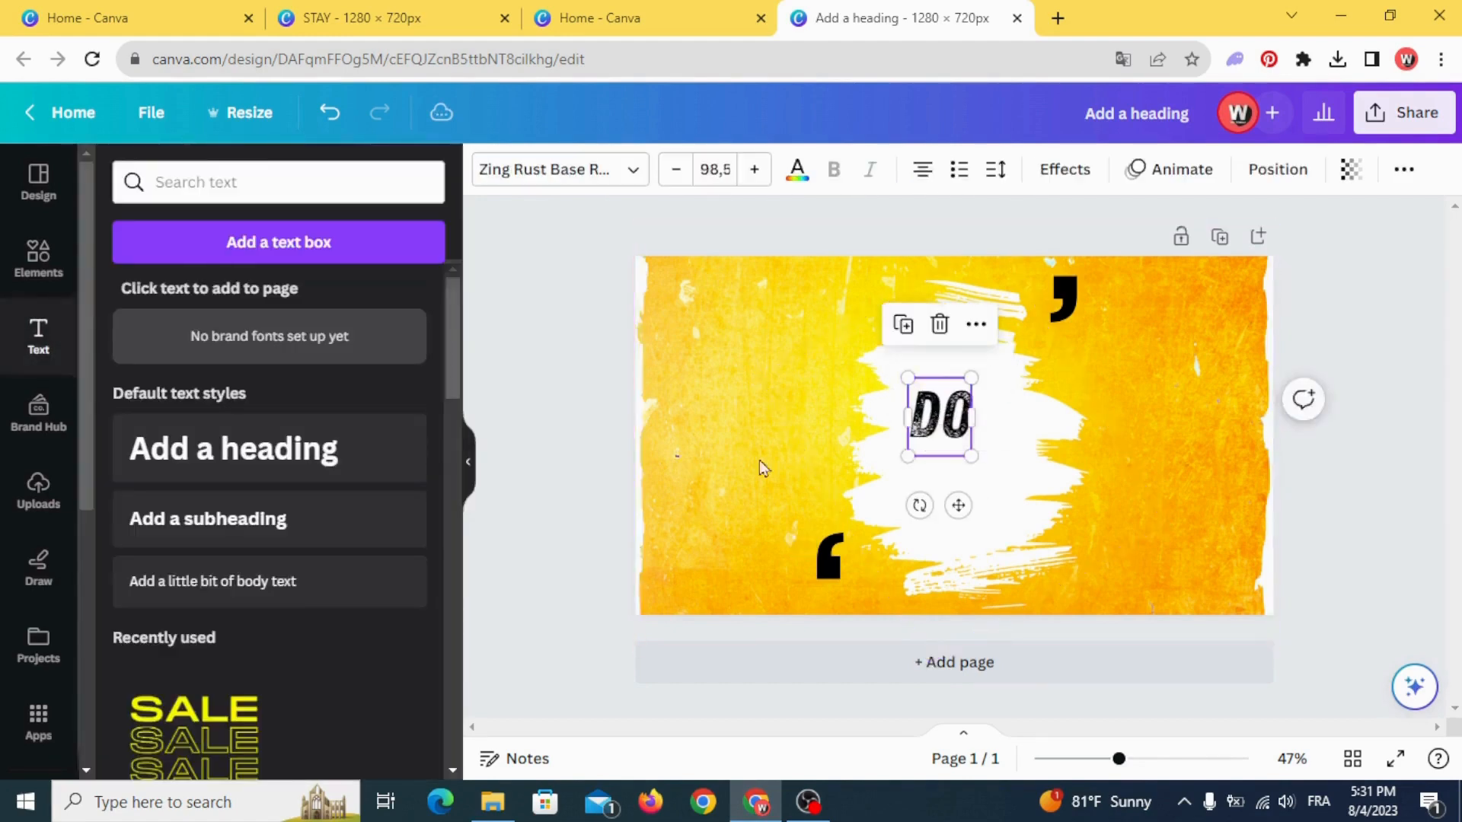
mouse_move(930, 436)
left_mouse_down()
mouse_move(946, 357)
mouse_move(996, 392)
mouse_move(951, 367)
mouse_move(926, 444)
mouse_move(984, 451)
mouse_move(931, 421)
left_mouse_up()
- Duplicate the "DO" text below itself, change the copy to "SOME" and enlarge it to a font size of about 144
left_click(919, 246)
double_click(927, 444)
type("SOME")
left_click(852, 478)
left_click_drag(1004, 462, 1044, 478)
- Duplicate the "SOME" text, place the copy directly beneath it and change its wording to "THING"
left_click(914, 313)
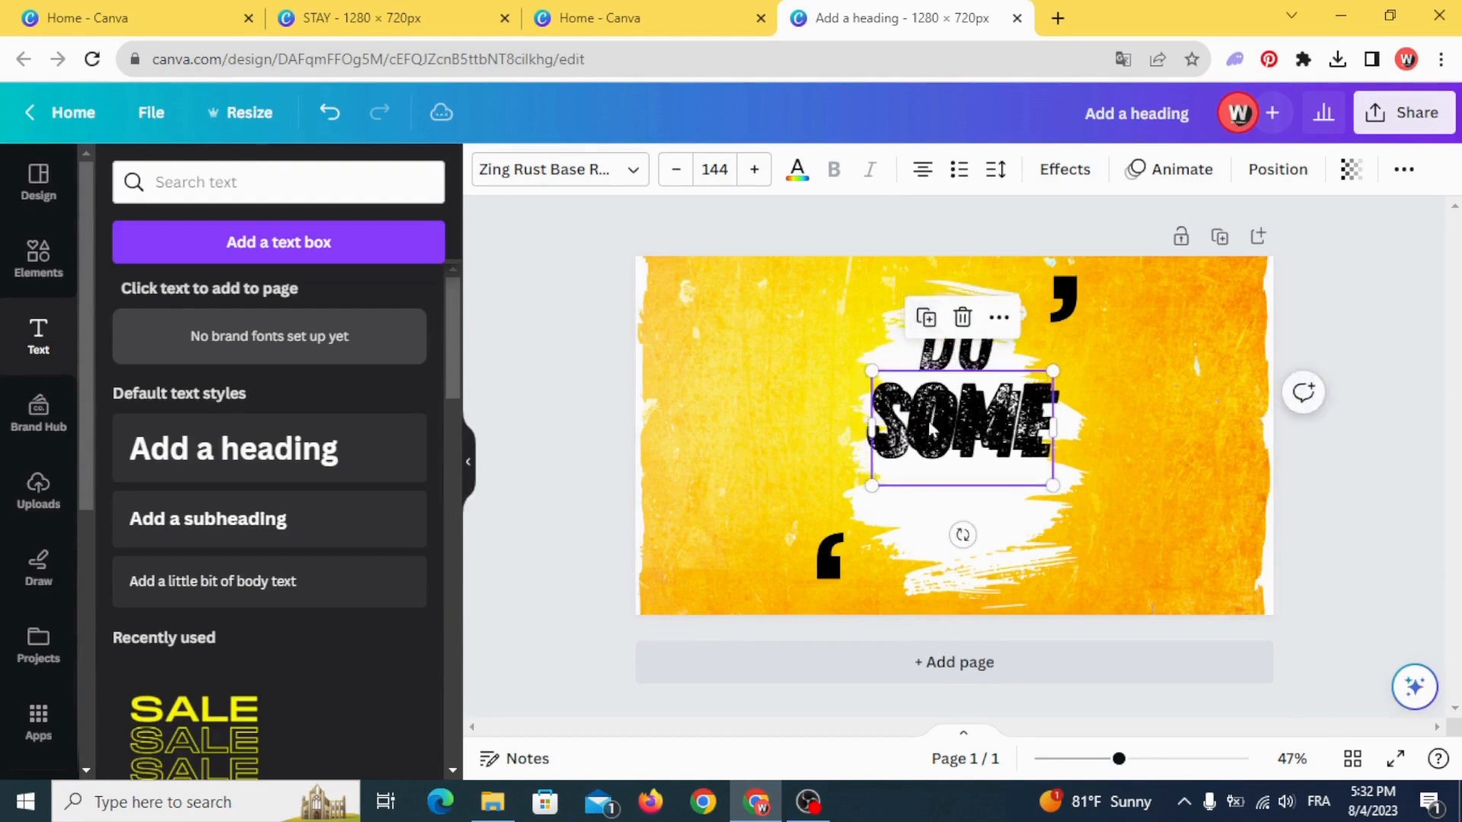
left_click_drag(934, 440, 926, 521)
left_click(926, 522)
left_click(926, 523)
double_click(926, 523)
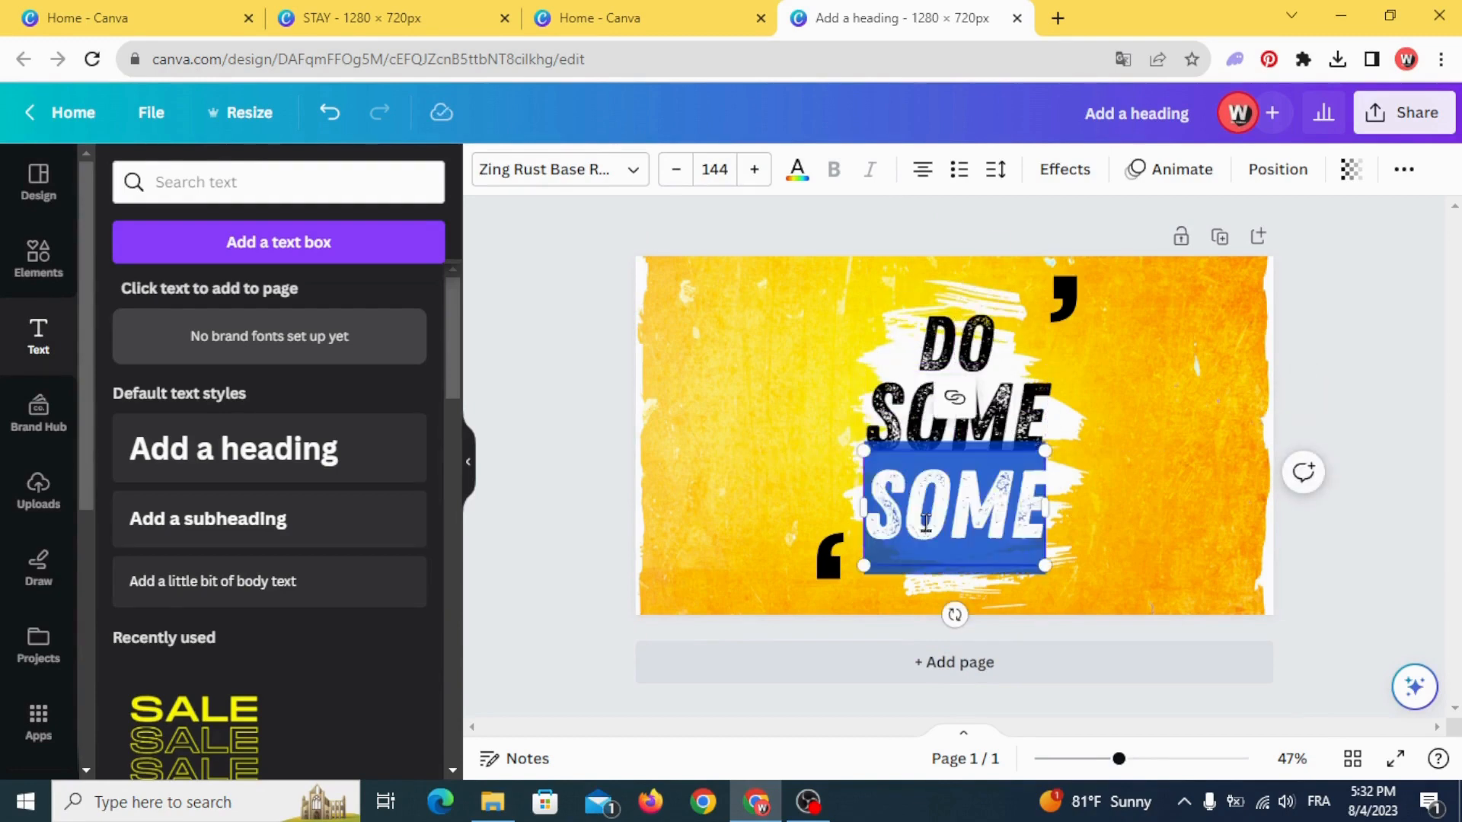
type("THINK")
key("BackSpace")
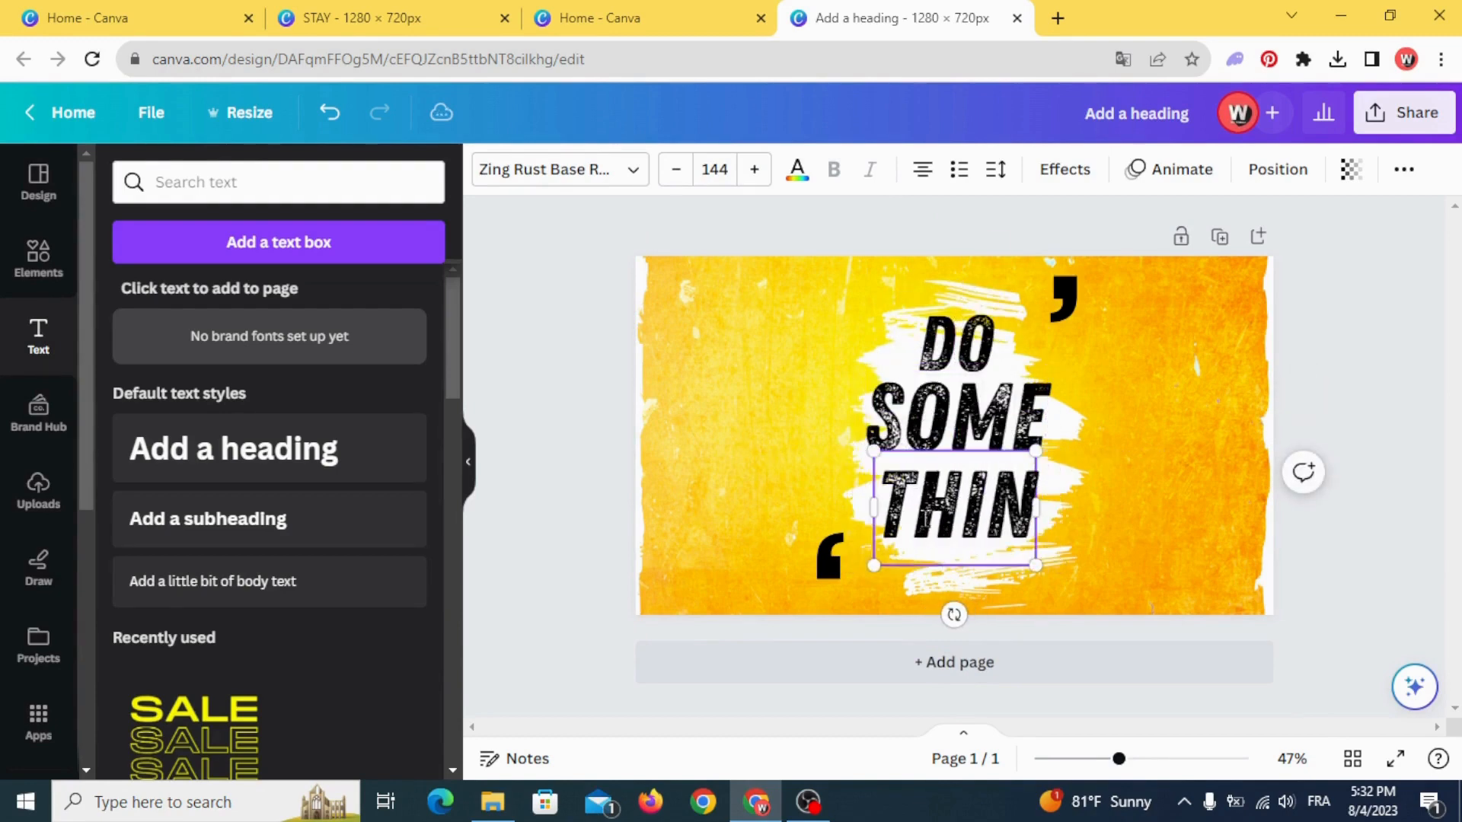
type("G")
left_click(781, 502)
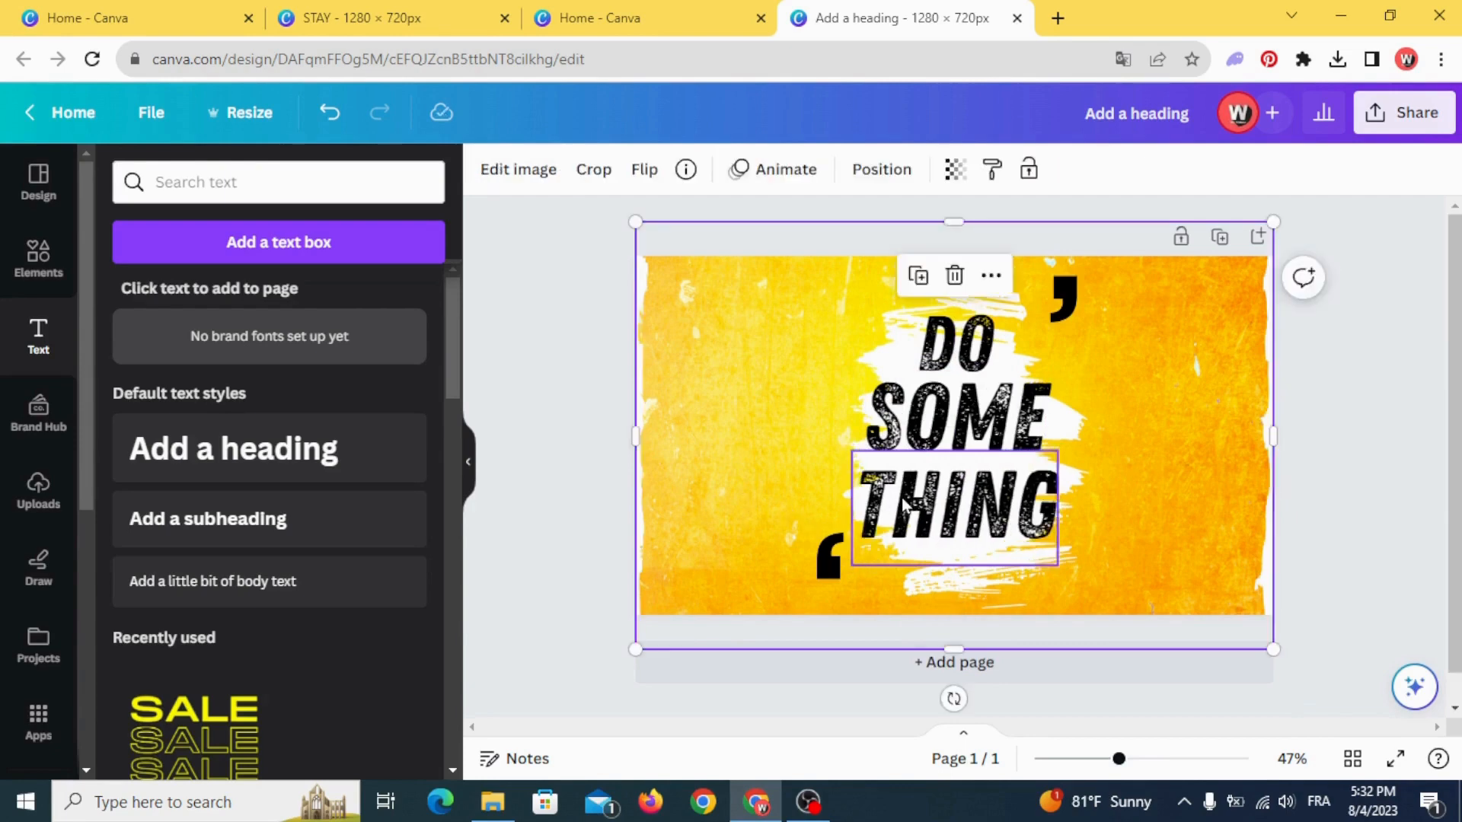
- Shrink the "DO" text and move the three words closer together in a centred stack on the brush stroke
left_click(944, 335)
left_click_drag(993, 392, 968, 348)
left_click(797, 335)
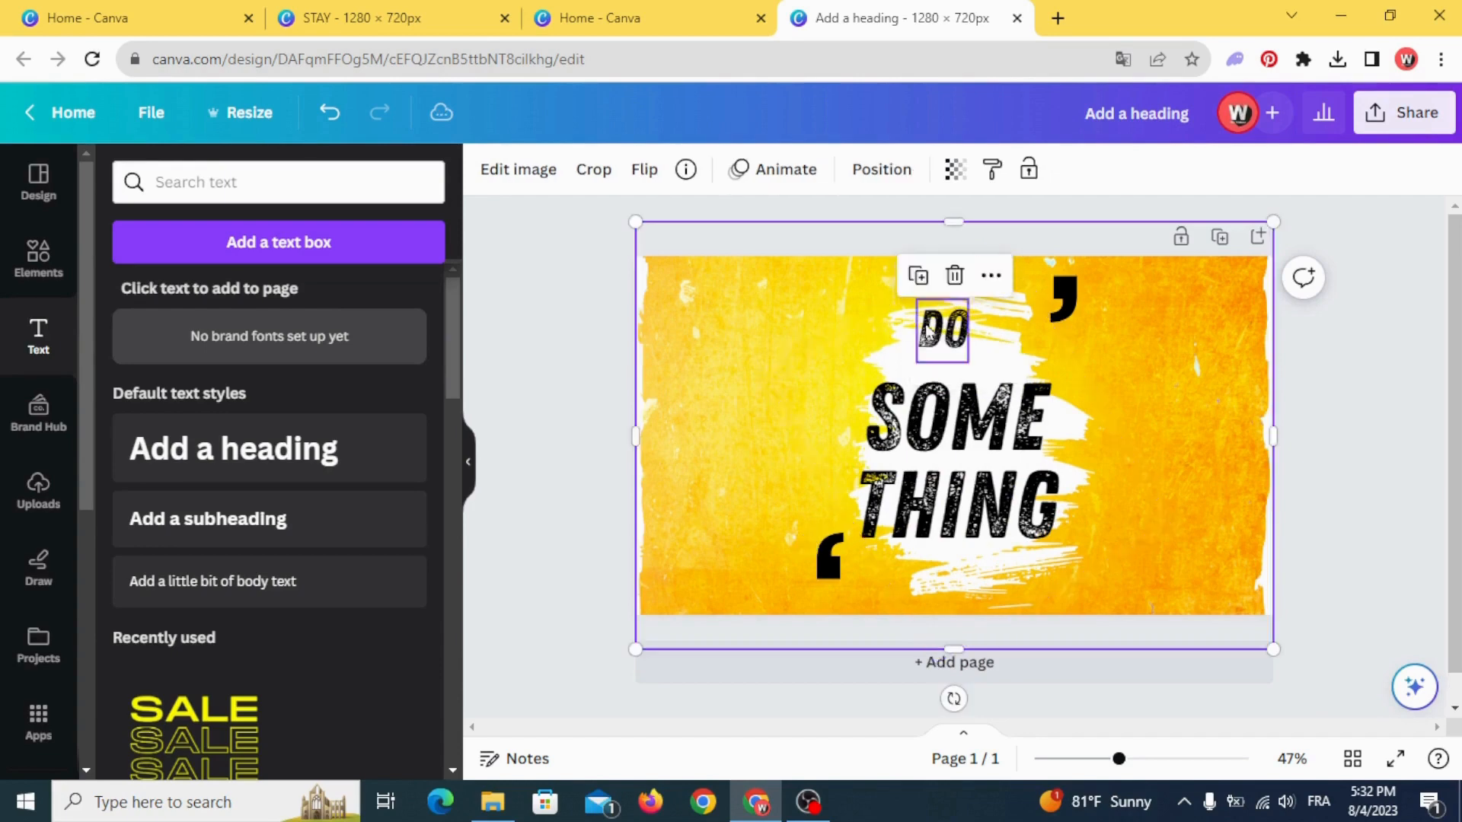
left_click(938, 332)
mouse_move(901, 430)
left_mouse_down()
mouse_move(881, 403)
mouse_move(897, 403)
left_mouse_up()
left_click_drag(920, 503, 916, 463)
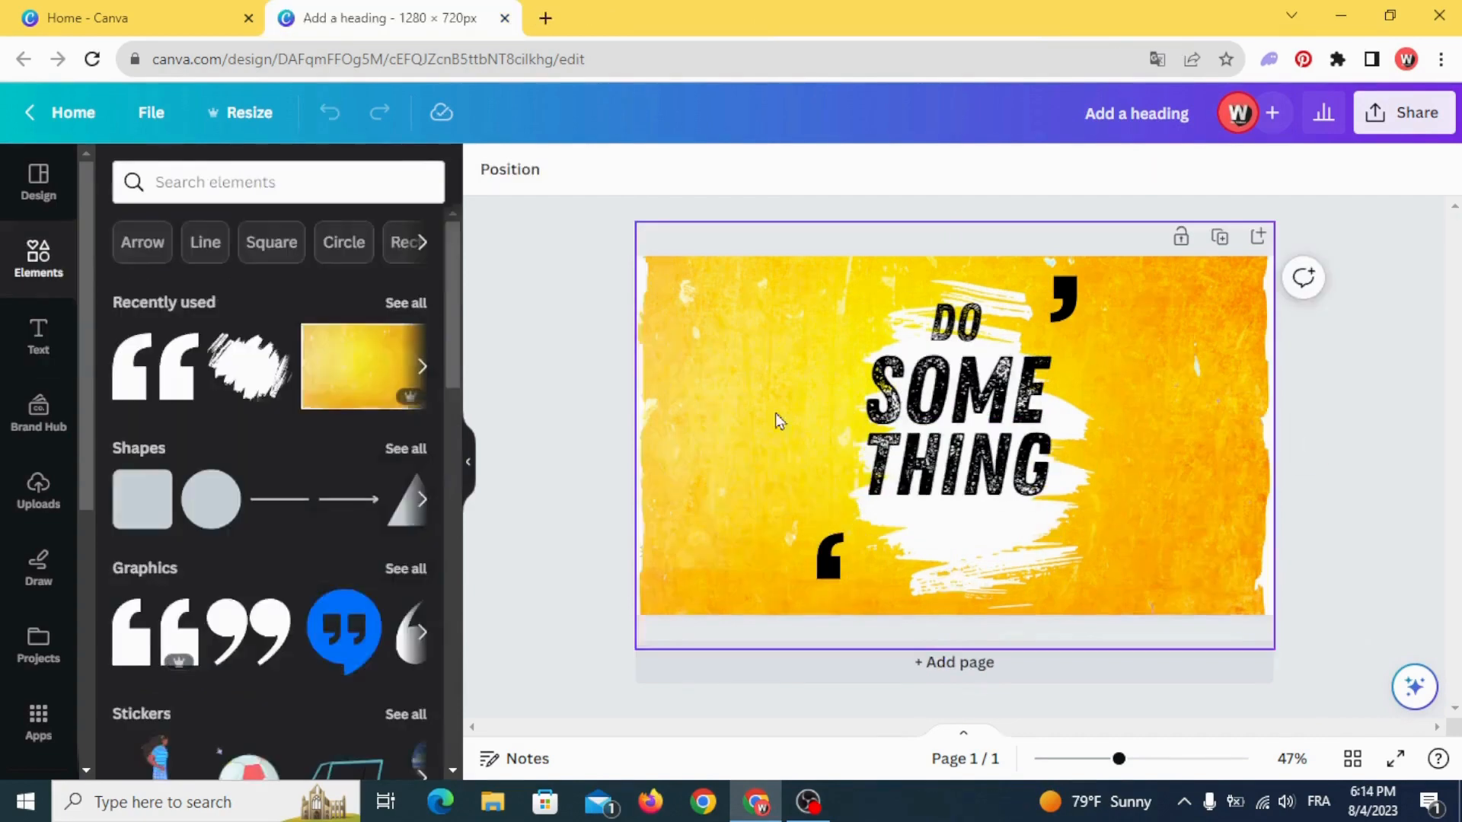
- Search the graphic elements for "grungy banner design" and add the purple rectangular banner with thin outline to the page
left_click(261, 181)
type("g")
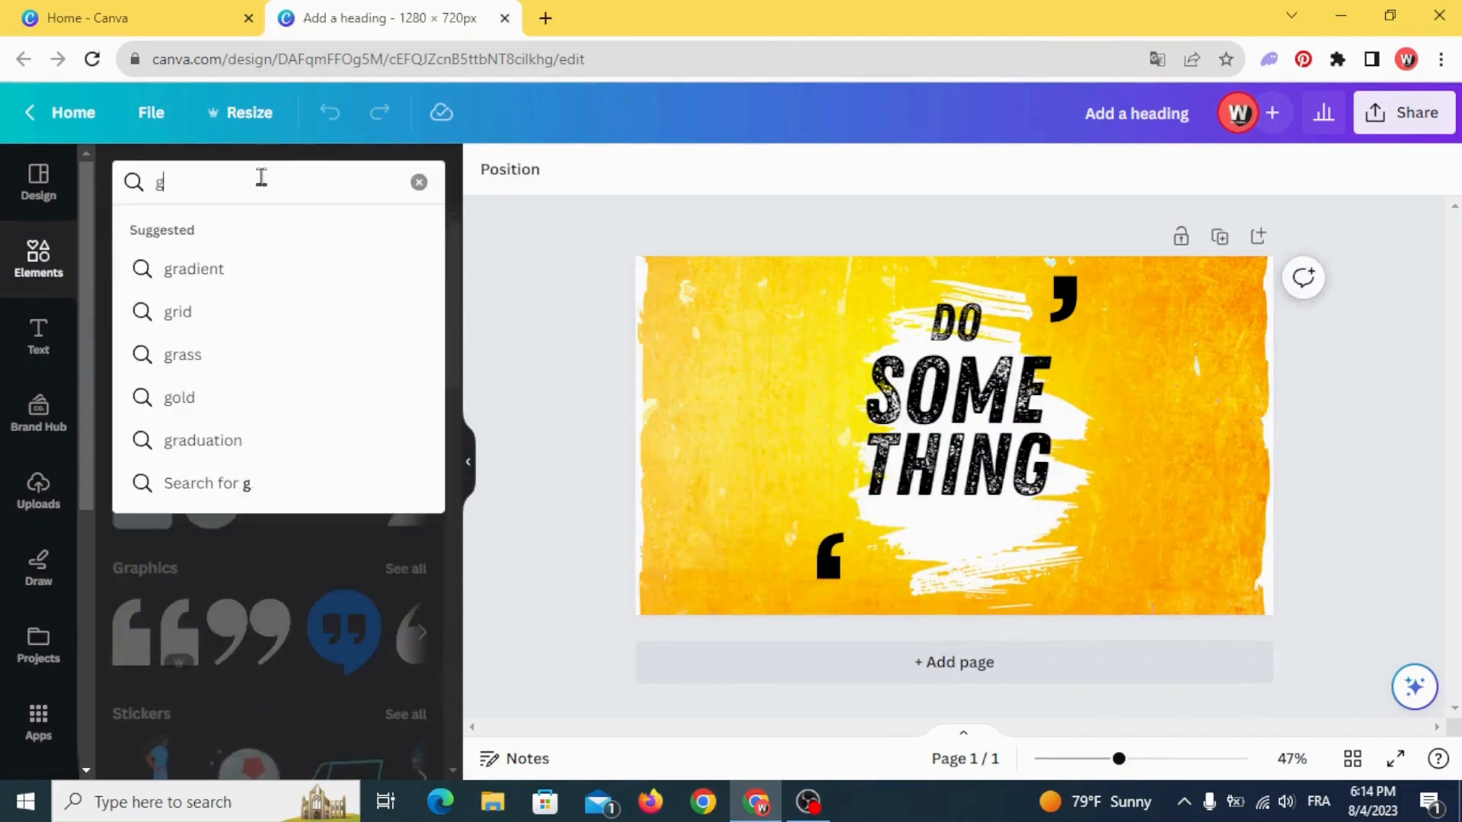
type("rungy")
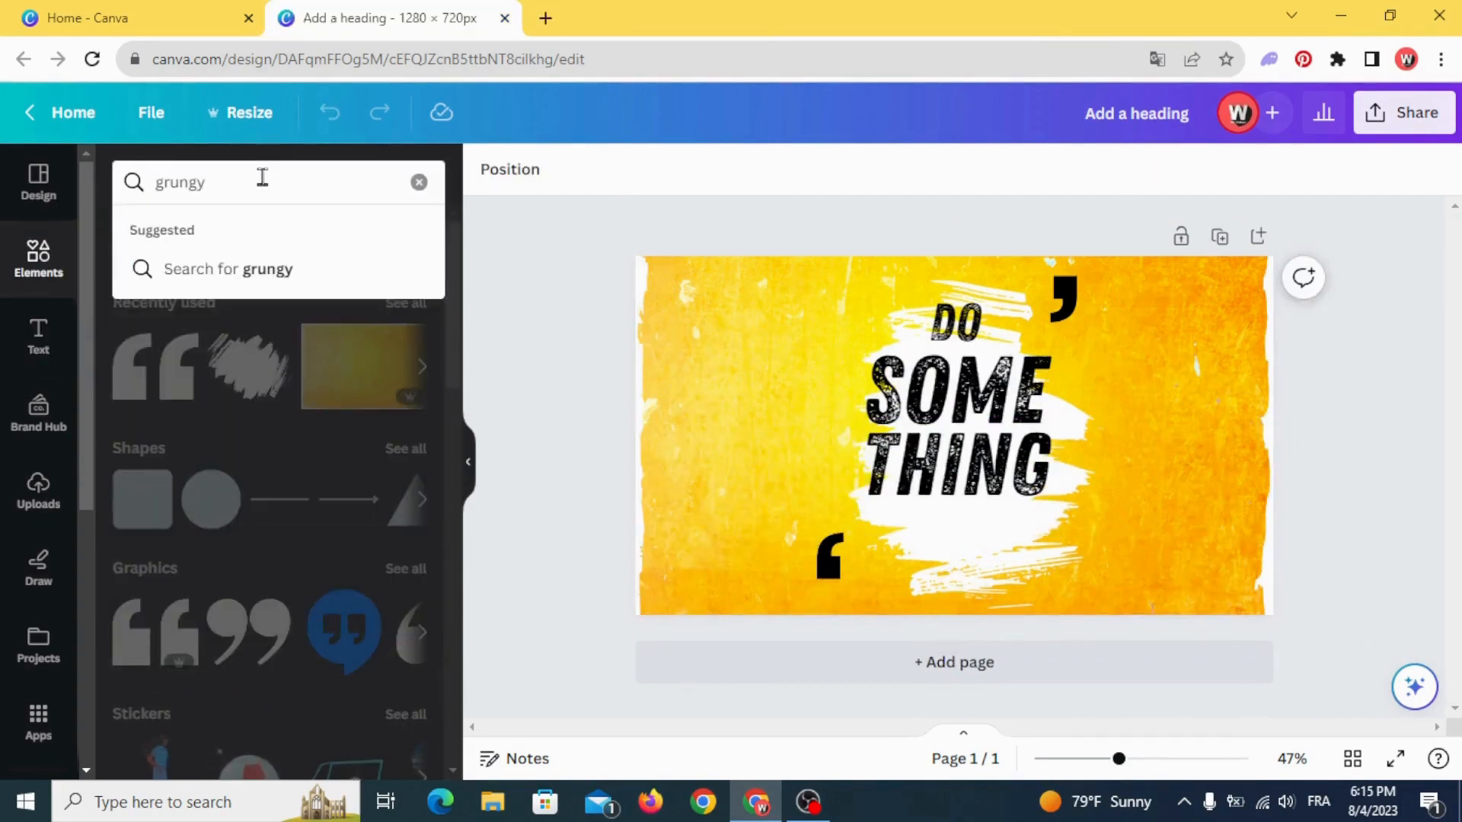
type(" banner de")
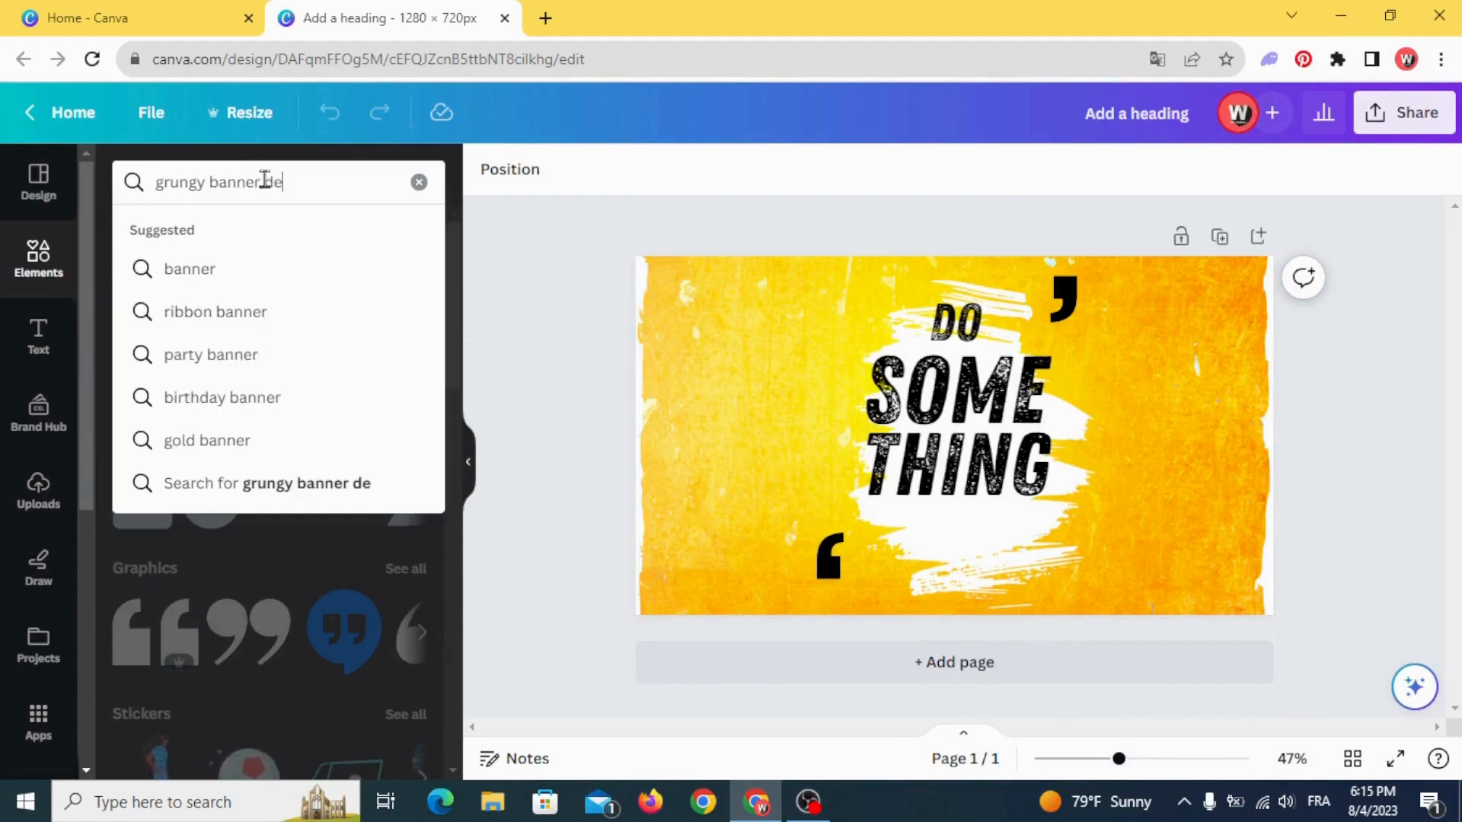
type("sign")
key("Return")
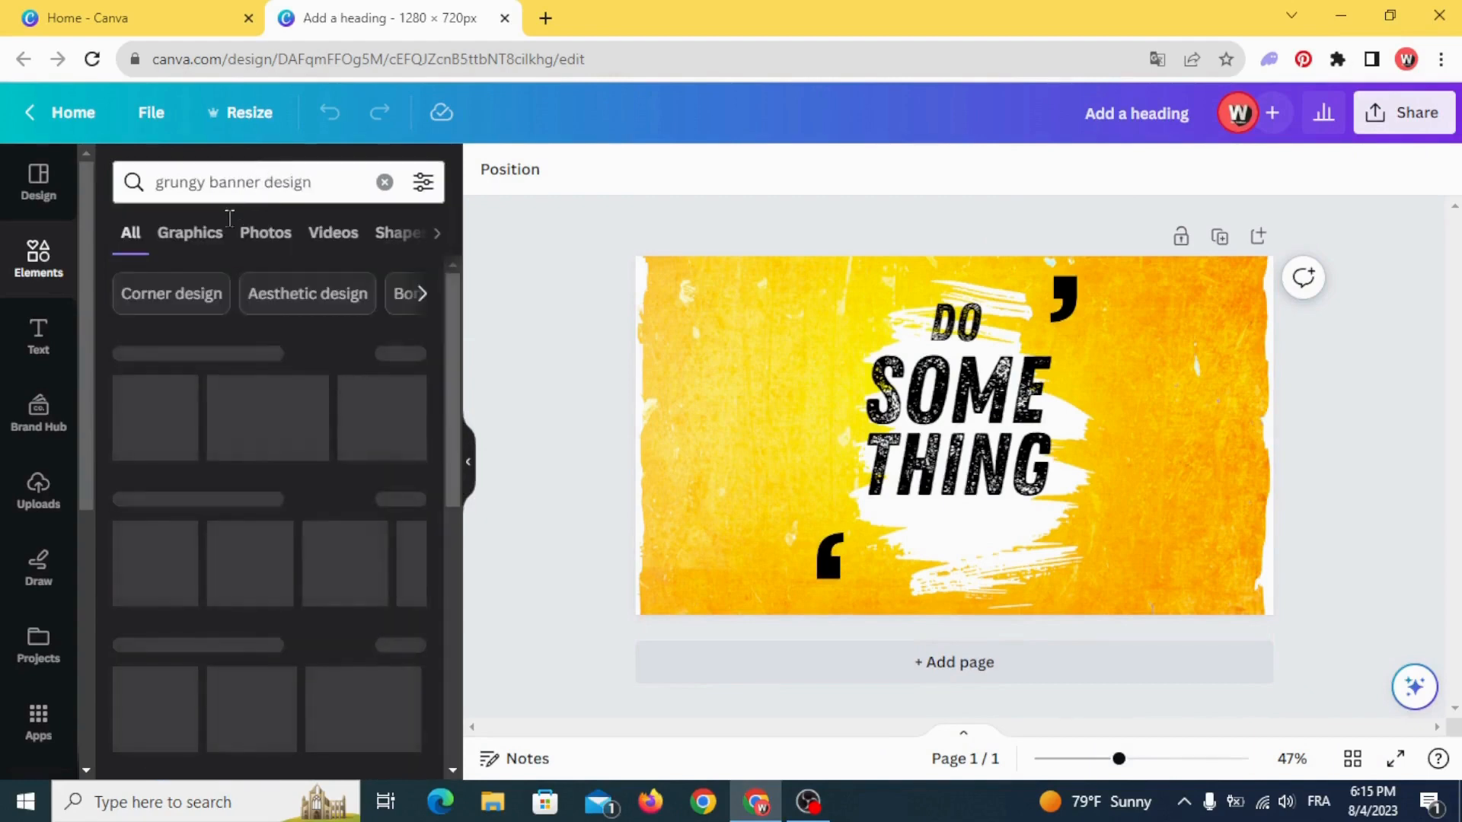
left_click(190, 234)
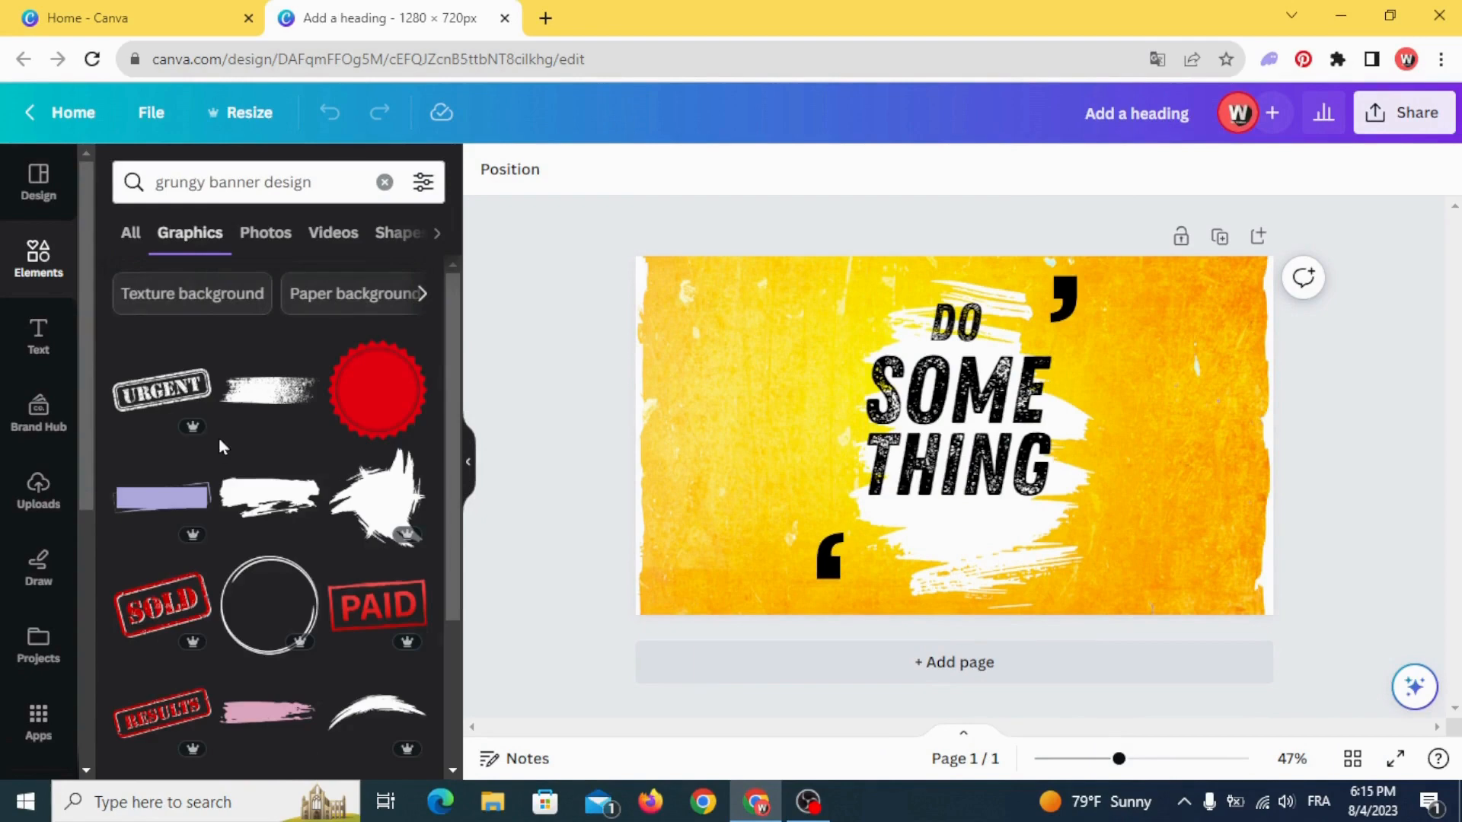
left_click(165, 510)
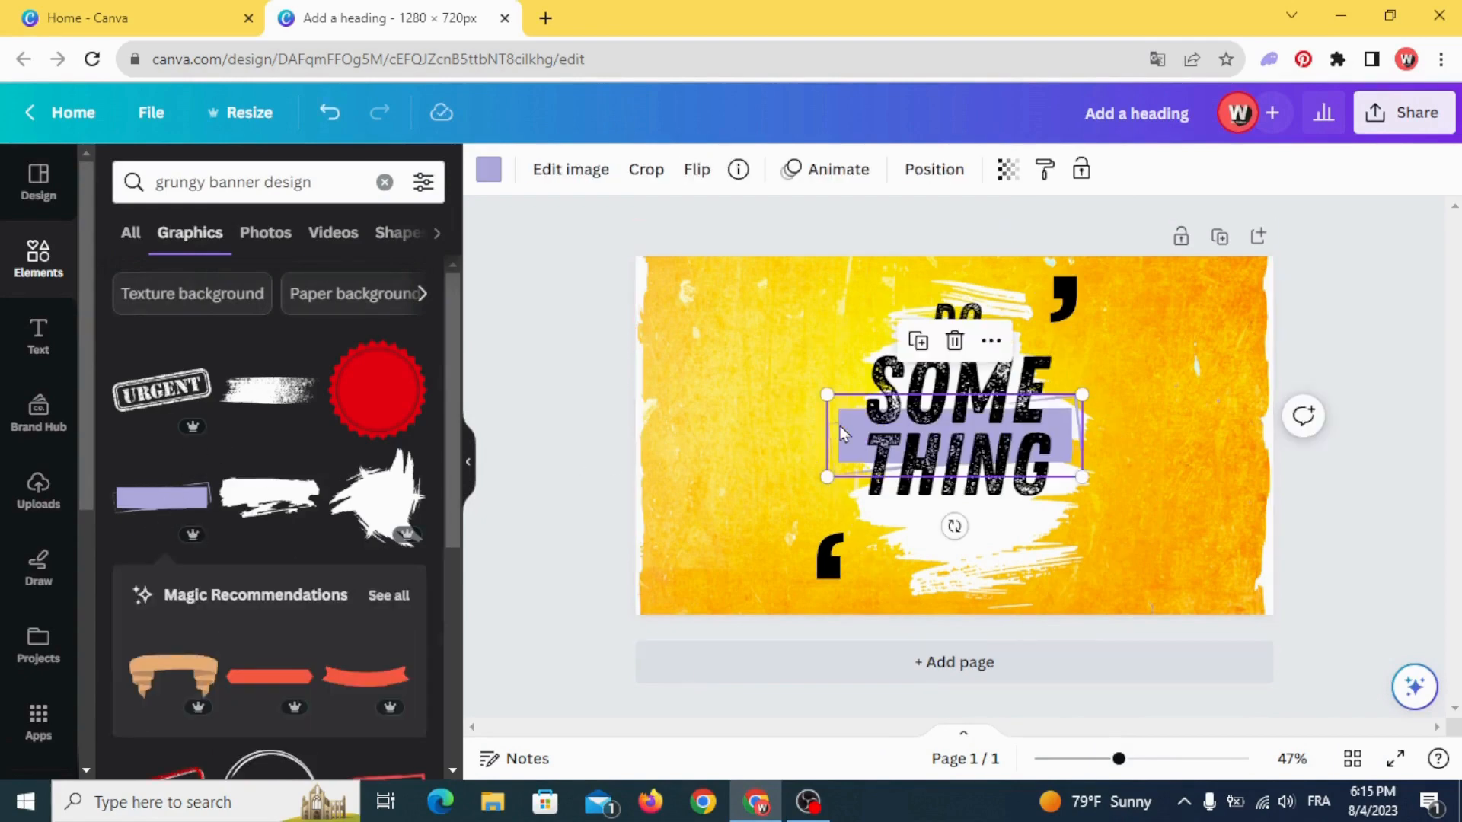
- Move the purple banner off the words to the page's lower-left area and recolour it black
left_click_drag(828, 439, 666, 509)
left_click(489, 169)
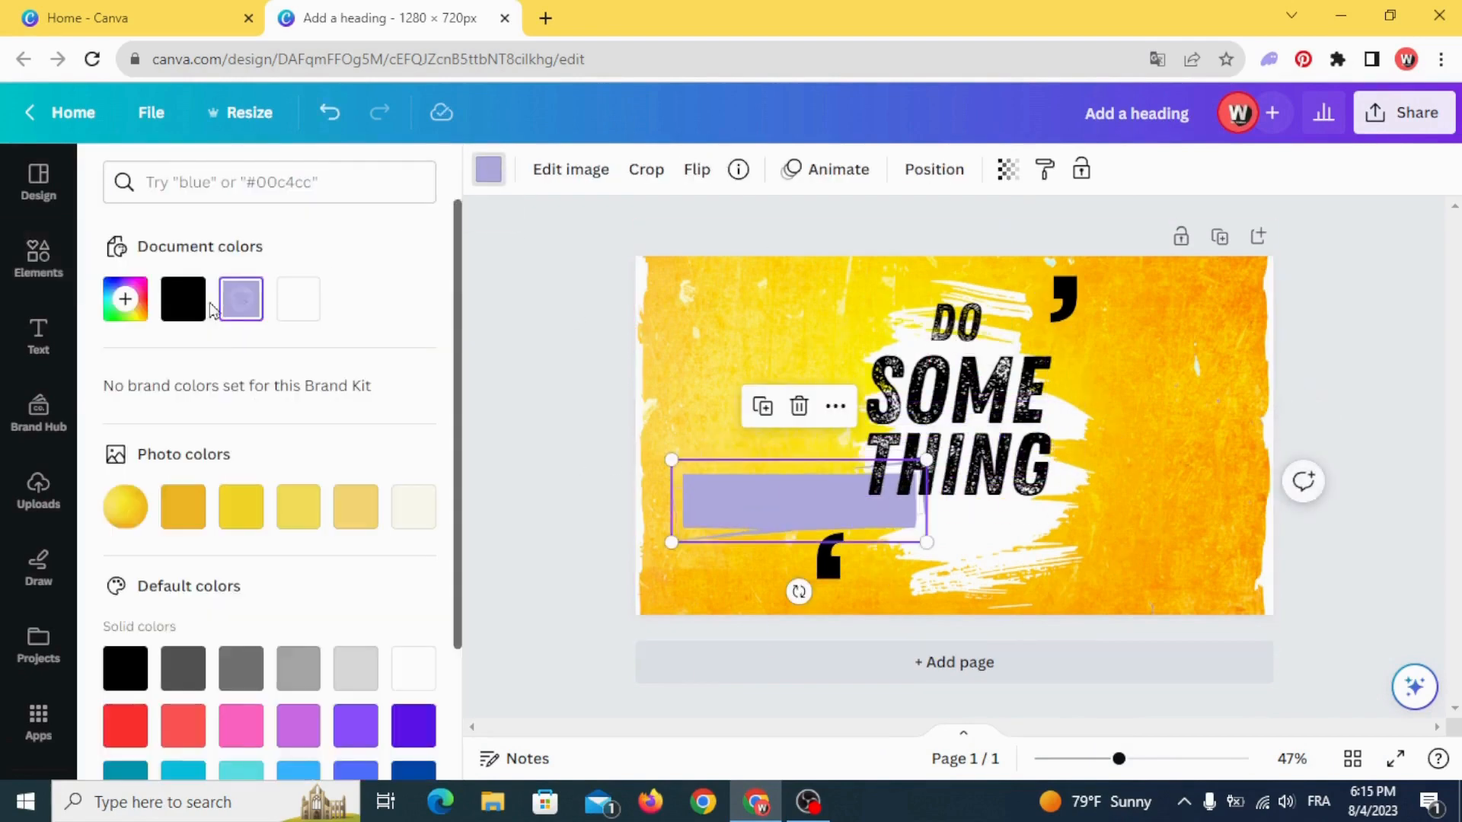
left_click(182, 298)
- Shrink the black banner to about the width of "THING" and centre it directly beneath that word
left_click_drag(673, 460, 706, 472)
left_click(569, 485)
left_click_drag(767, 531, 864, 564)
left_click_drag(965, 551, 955, 541)
left_click(770, 486)
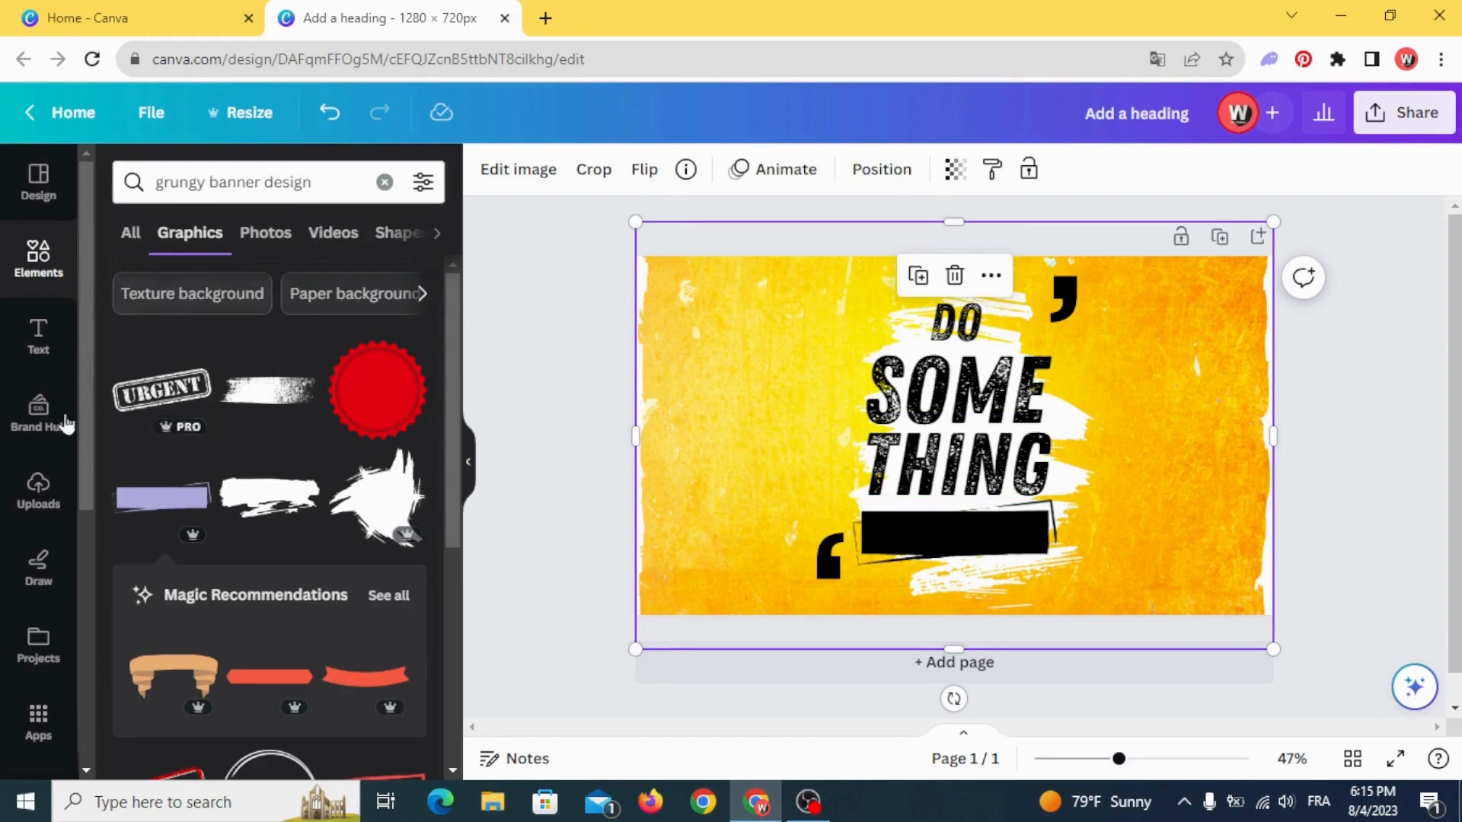
- Add a heading reading "GREATER" at the lower-right of the black banner and set its font to Zing Rust Base Rough
left_click(18, 335)
left_click(271, 450)
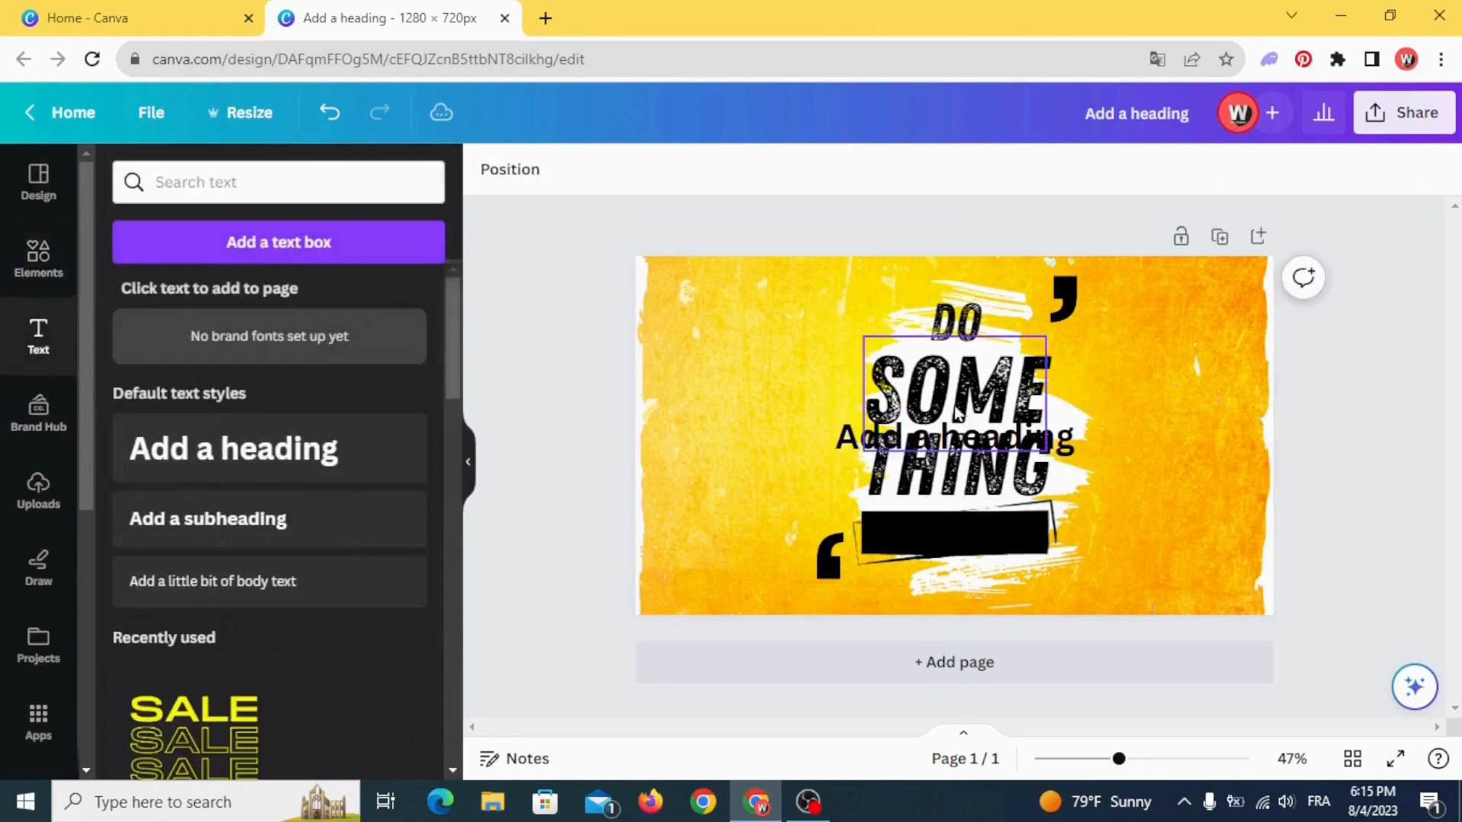
left_click_drag(951, 467, 1065, 567)
left_click(1067, 570)
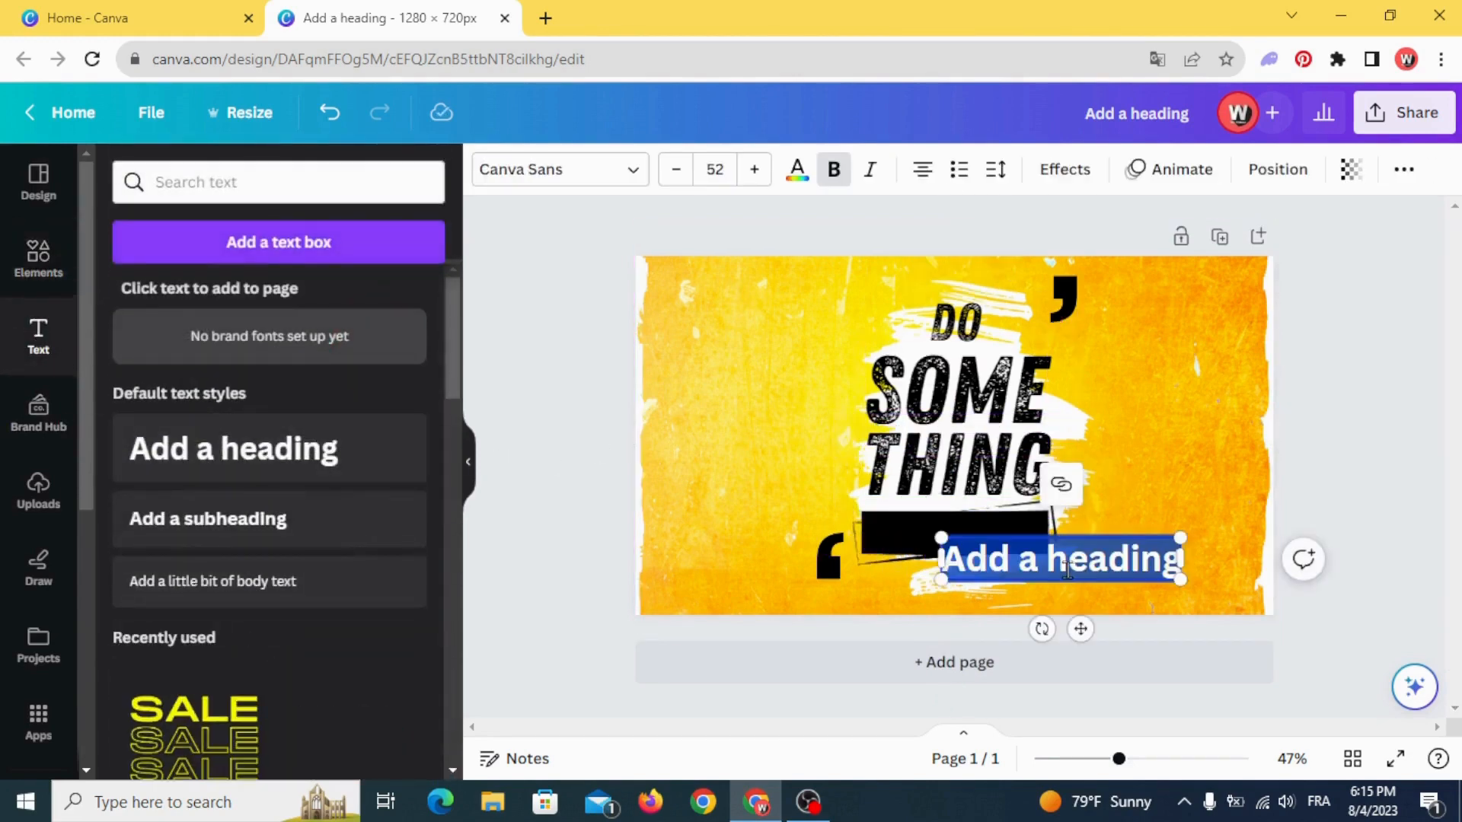
type("GREATER")
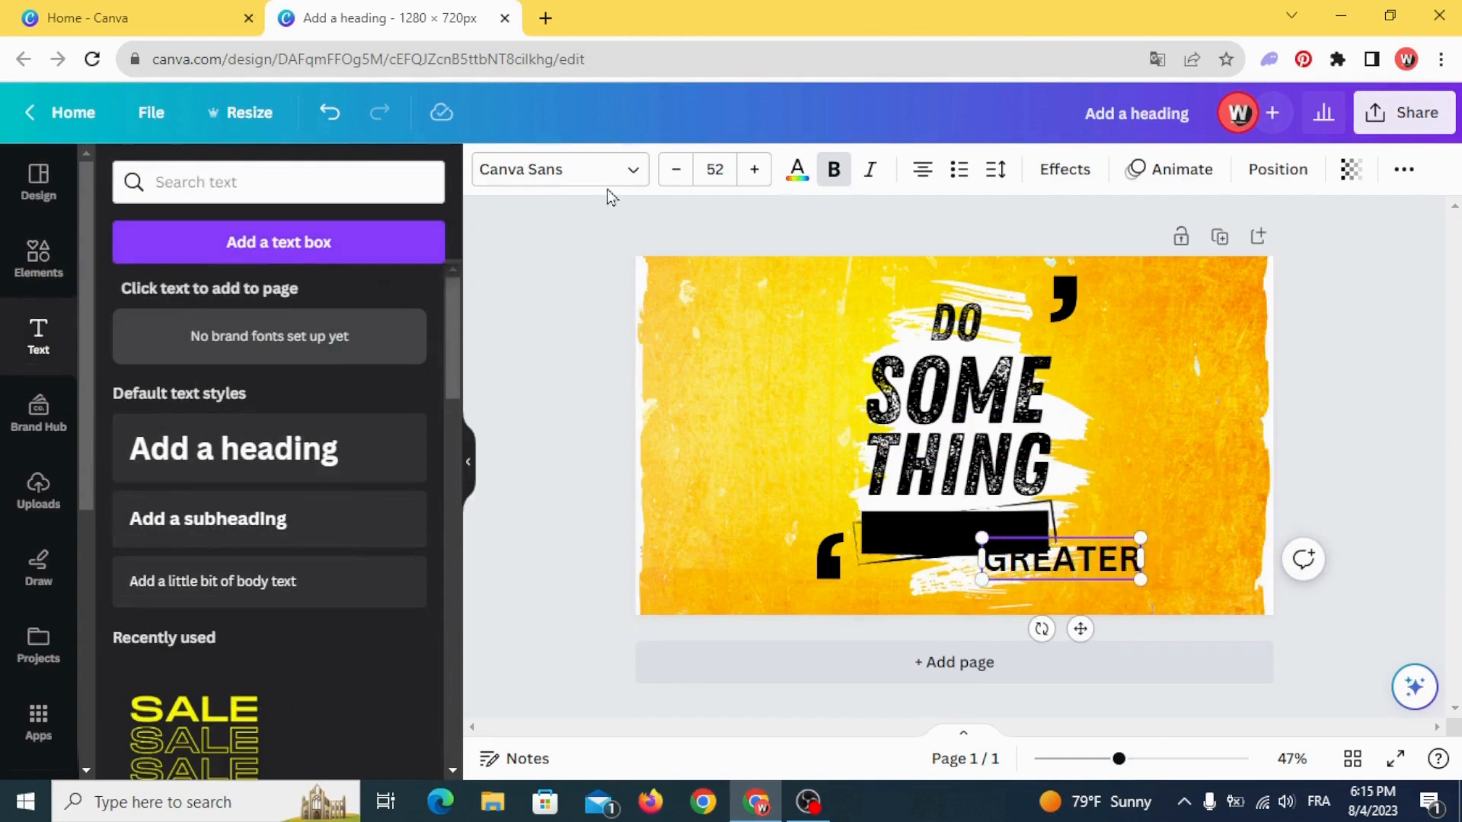
left_click(607, 173)
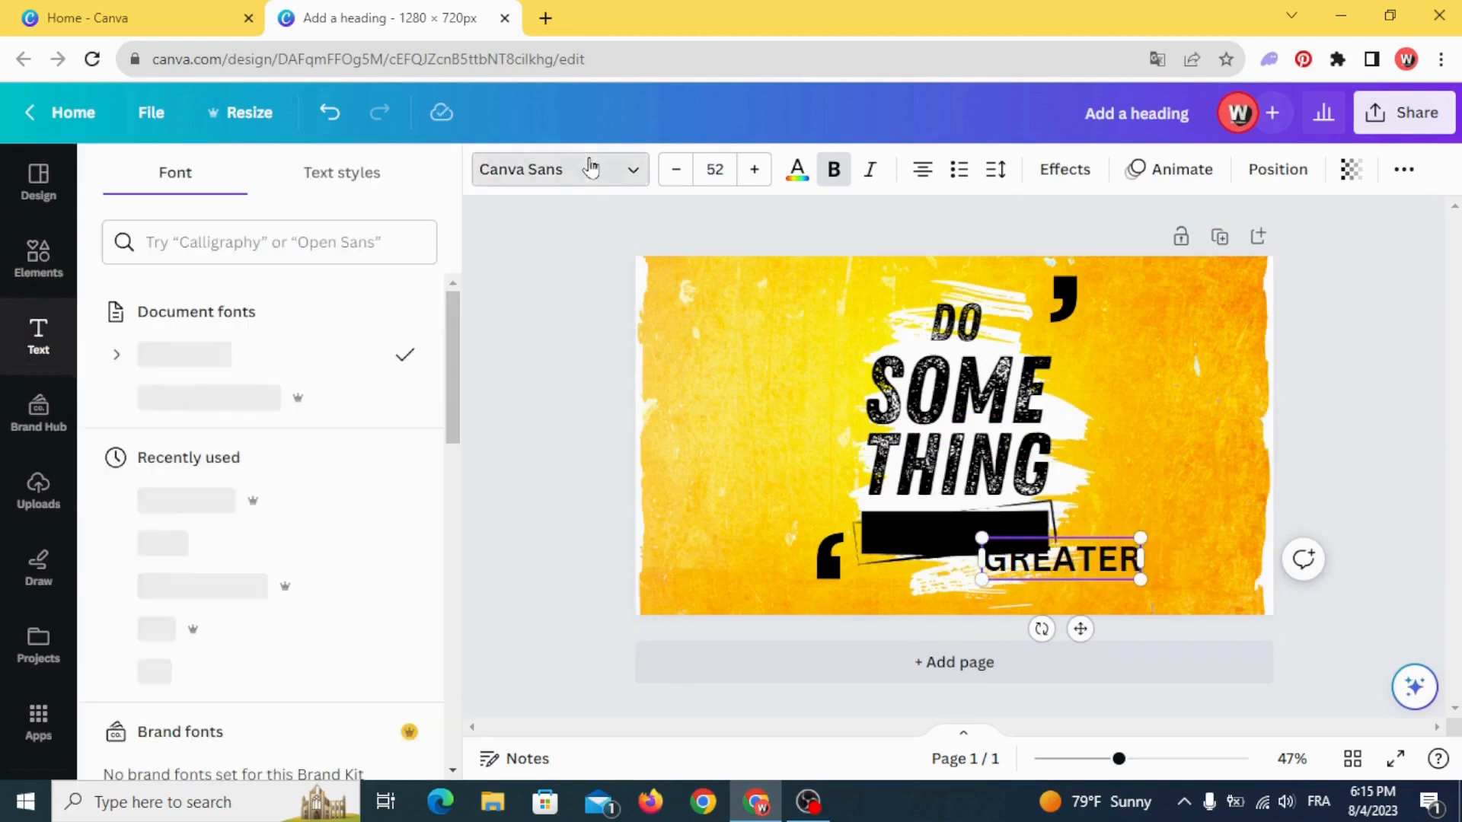
left_click(295, 397)
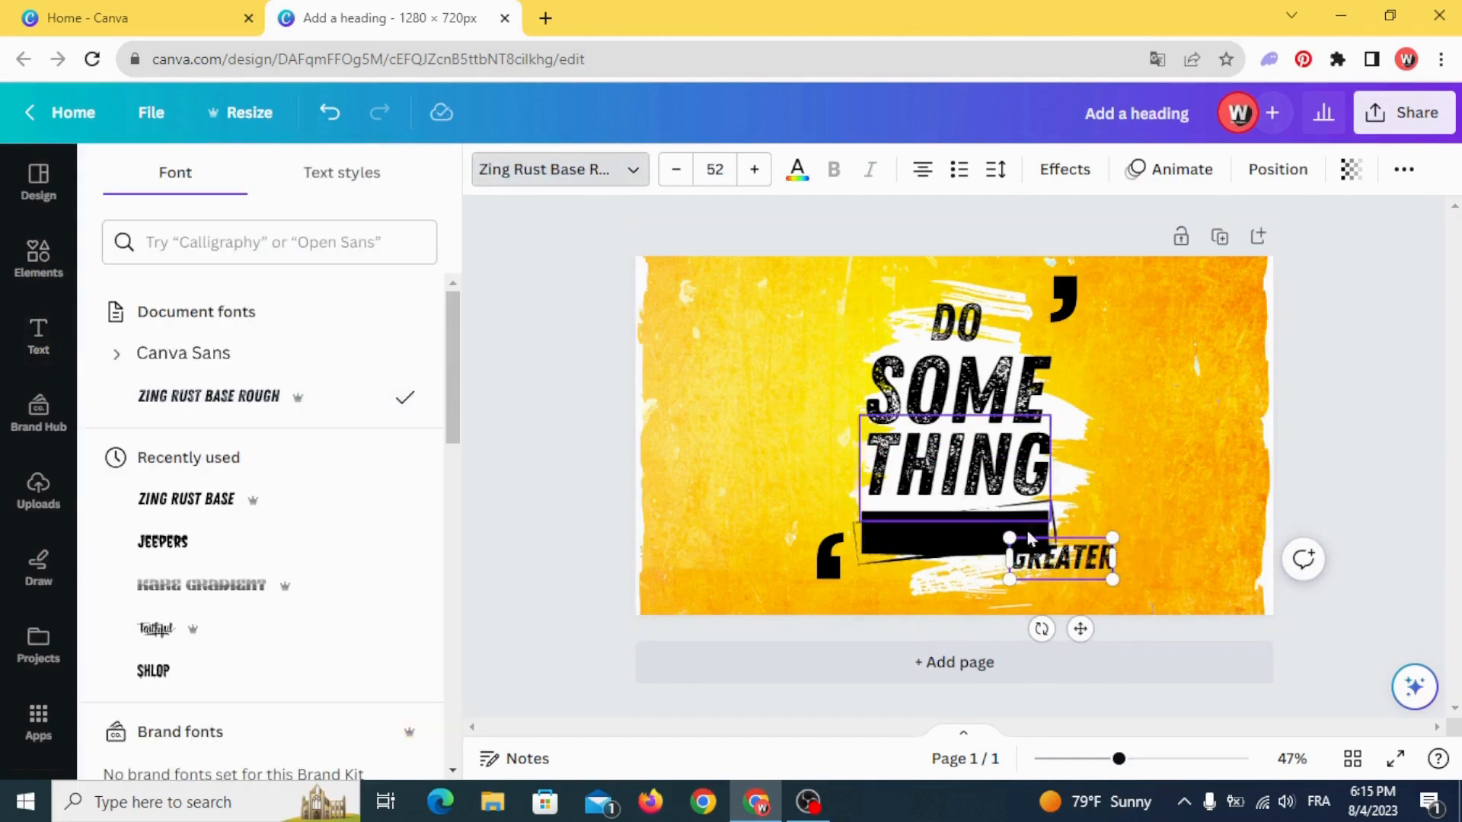
- Recolour the "GREATER" text white
left_click(797, 171)
left_click(240, 299)
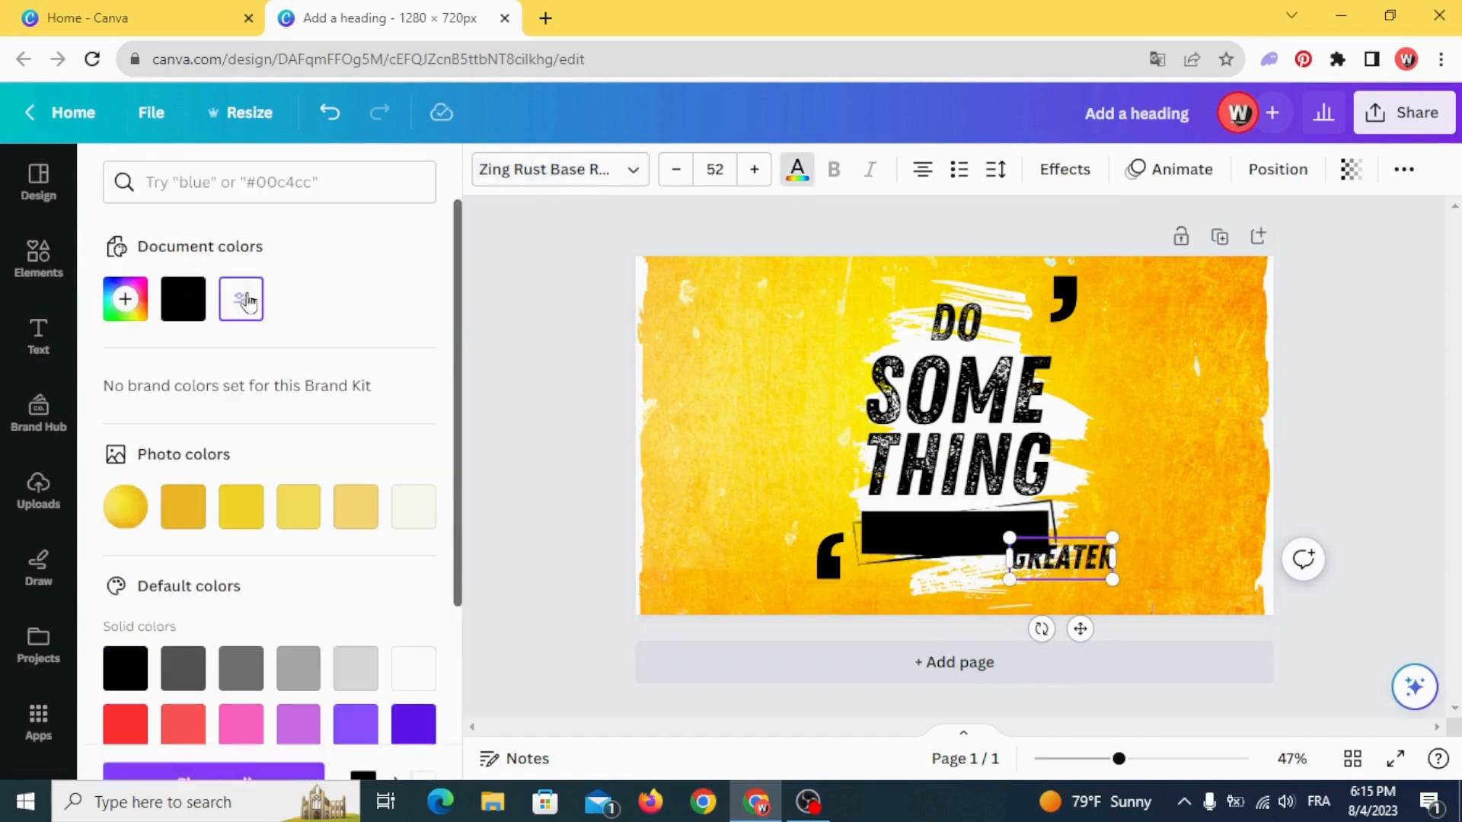
left_click(574, 336)
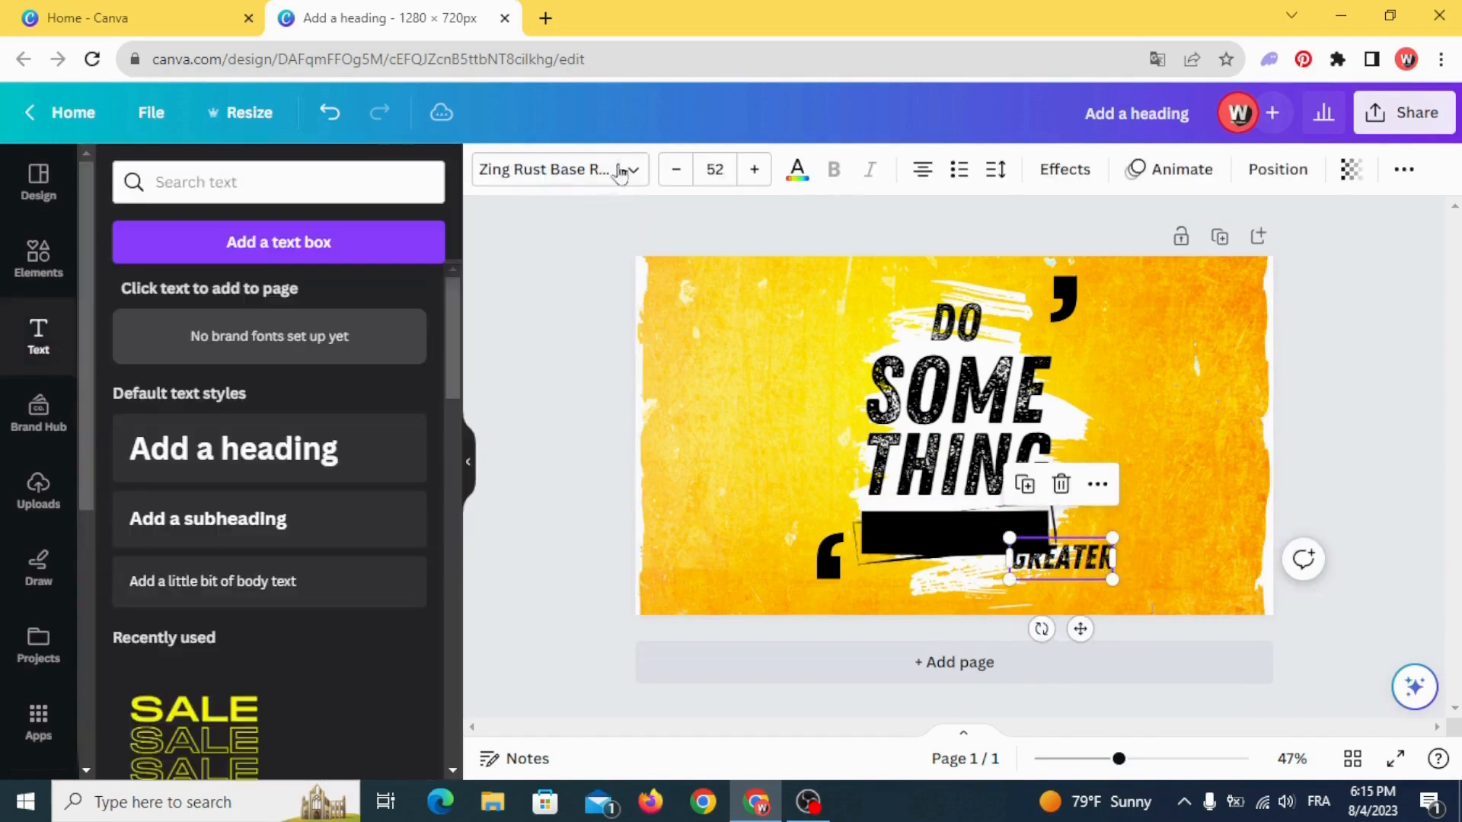
left_click(810, 171)
left_click(240, 298)
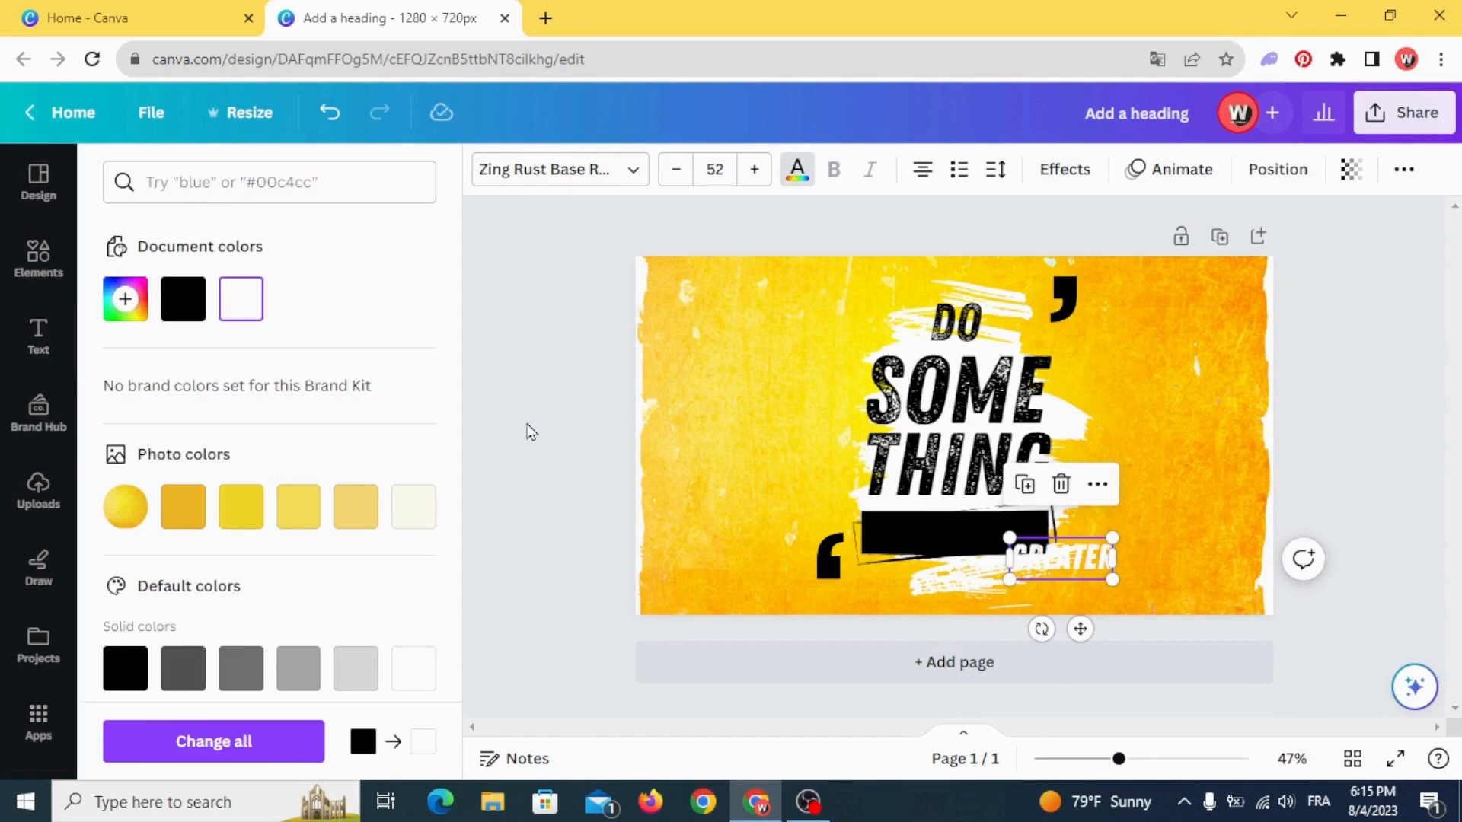
- Enlarge the white "GREATER" text to about size 62.2 and centre it on the black banner
left_click(982, 562)
left_click_drag(1038, 563, 957, 537)
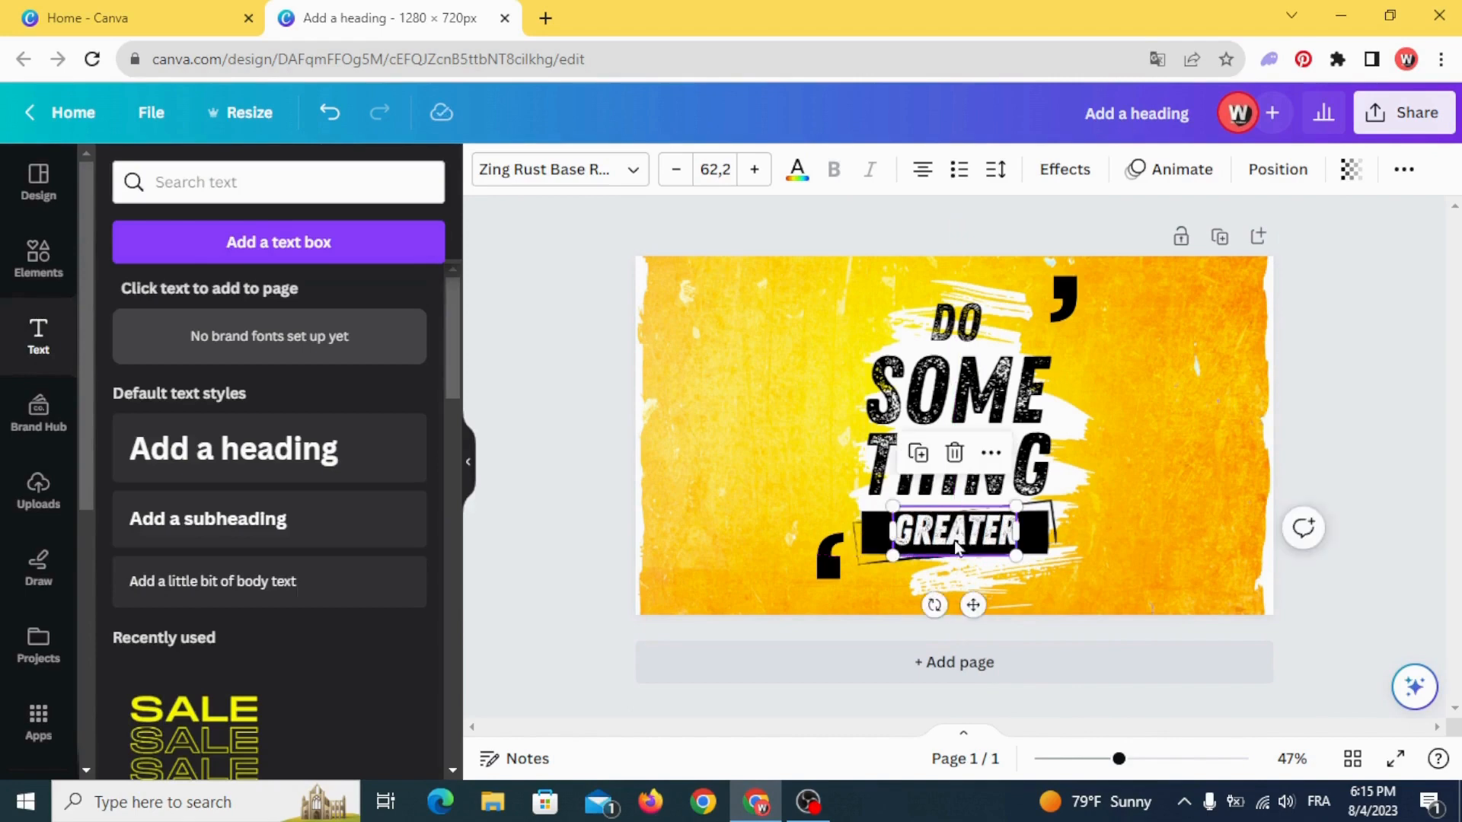
key("Down")
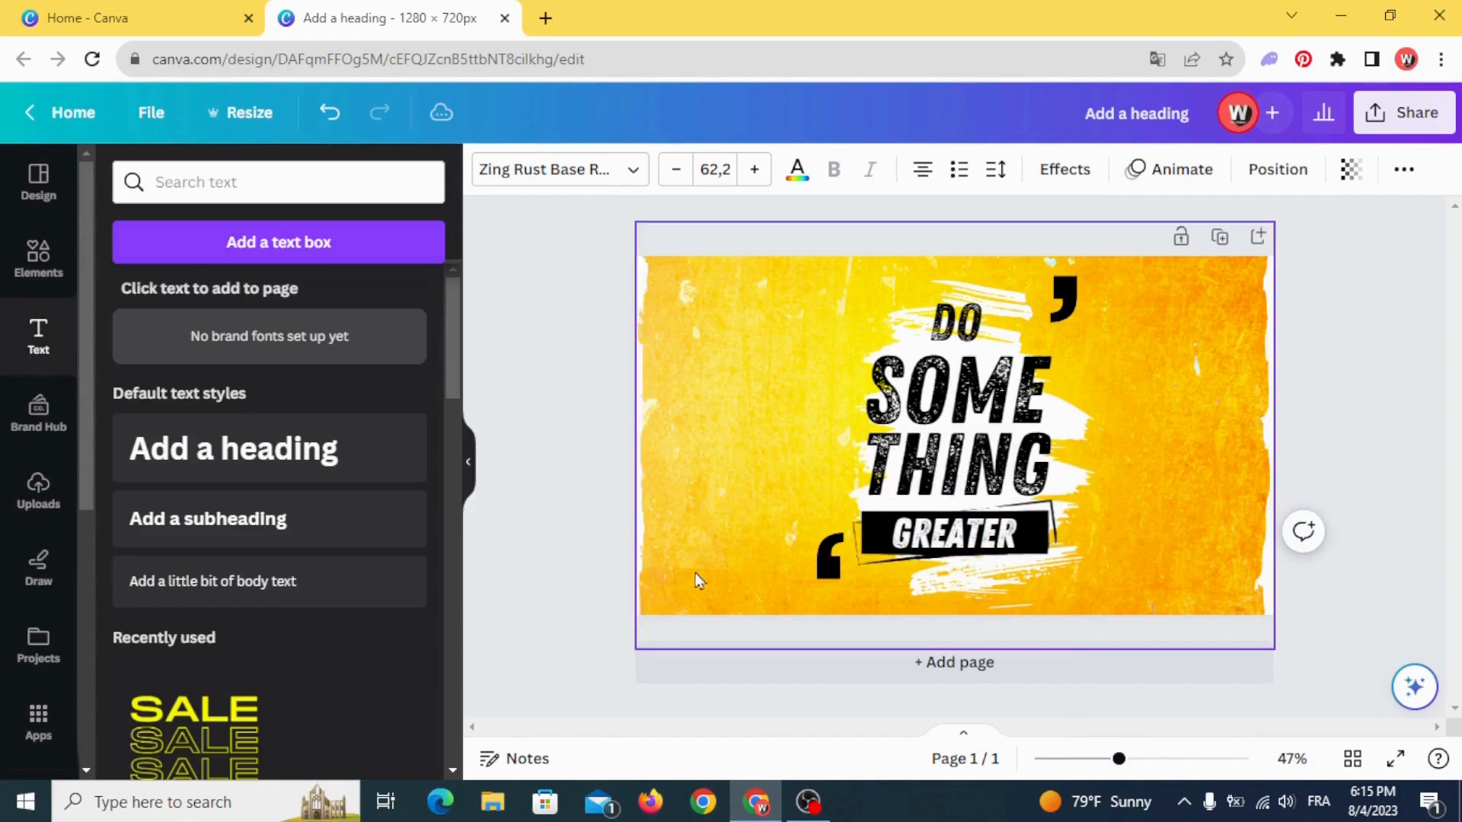
- Duplicate the "GREATER" text directly beneath the banner and recolour the copy black
left_click_drag(953, 537, 952, 591)
key("ctrl+d")
left_click(797, 171)
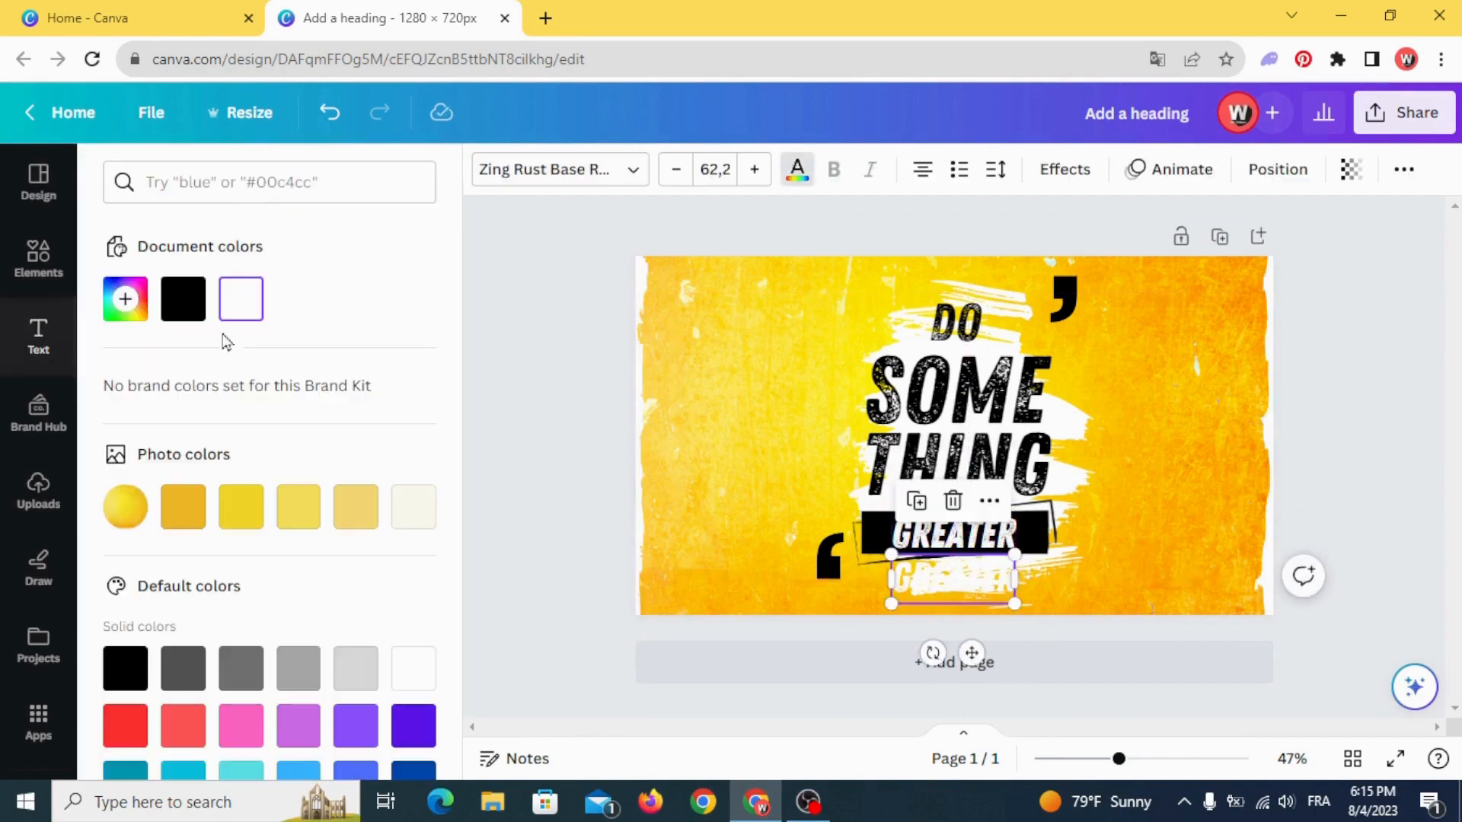
left_click(125, 668)
left_click(757, 545)
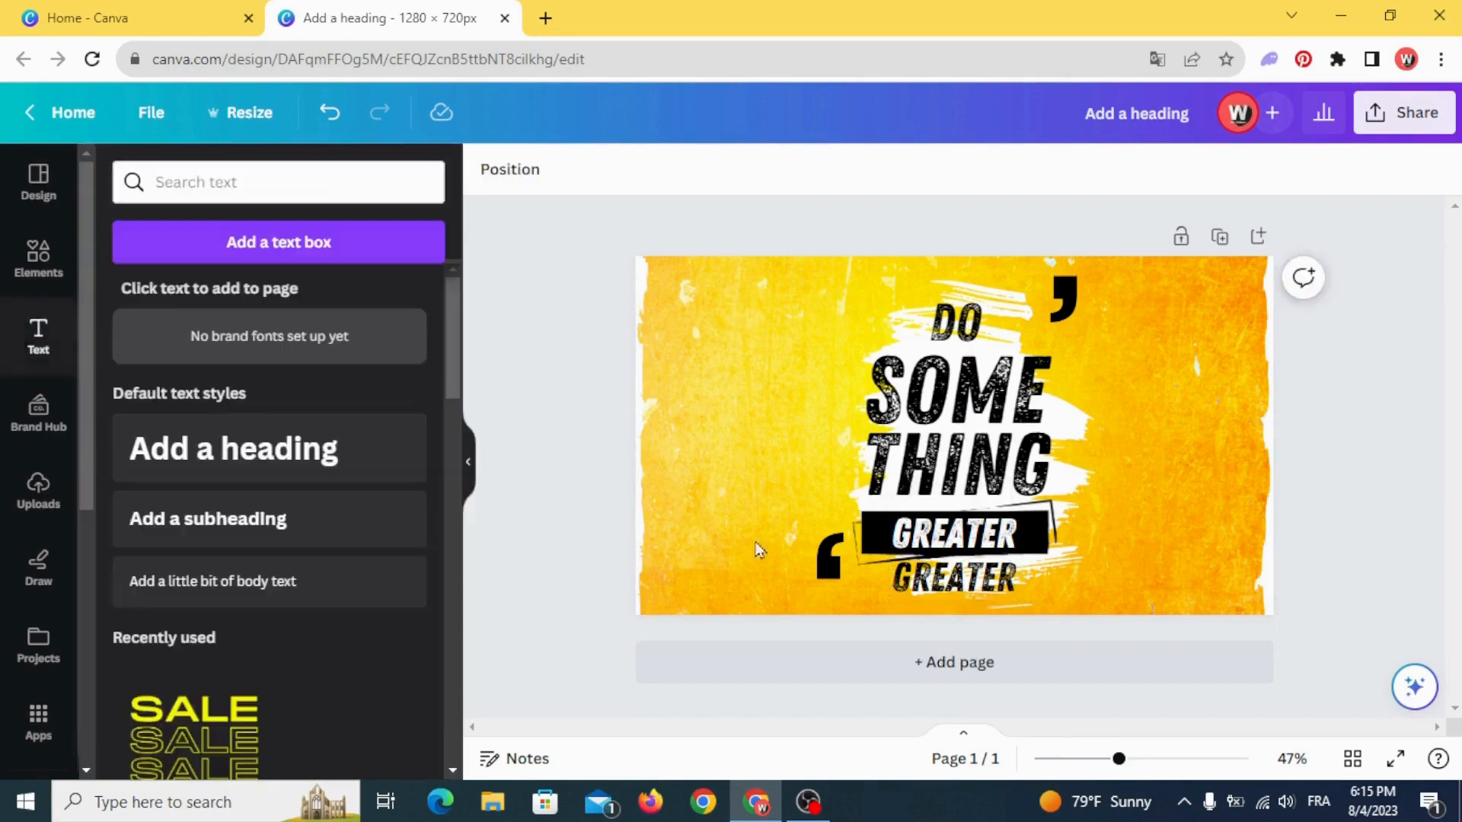
- Change the black copy's text to "EVERYDAY" and centre it just below the banner
left_click(953, 588)
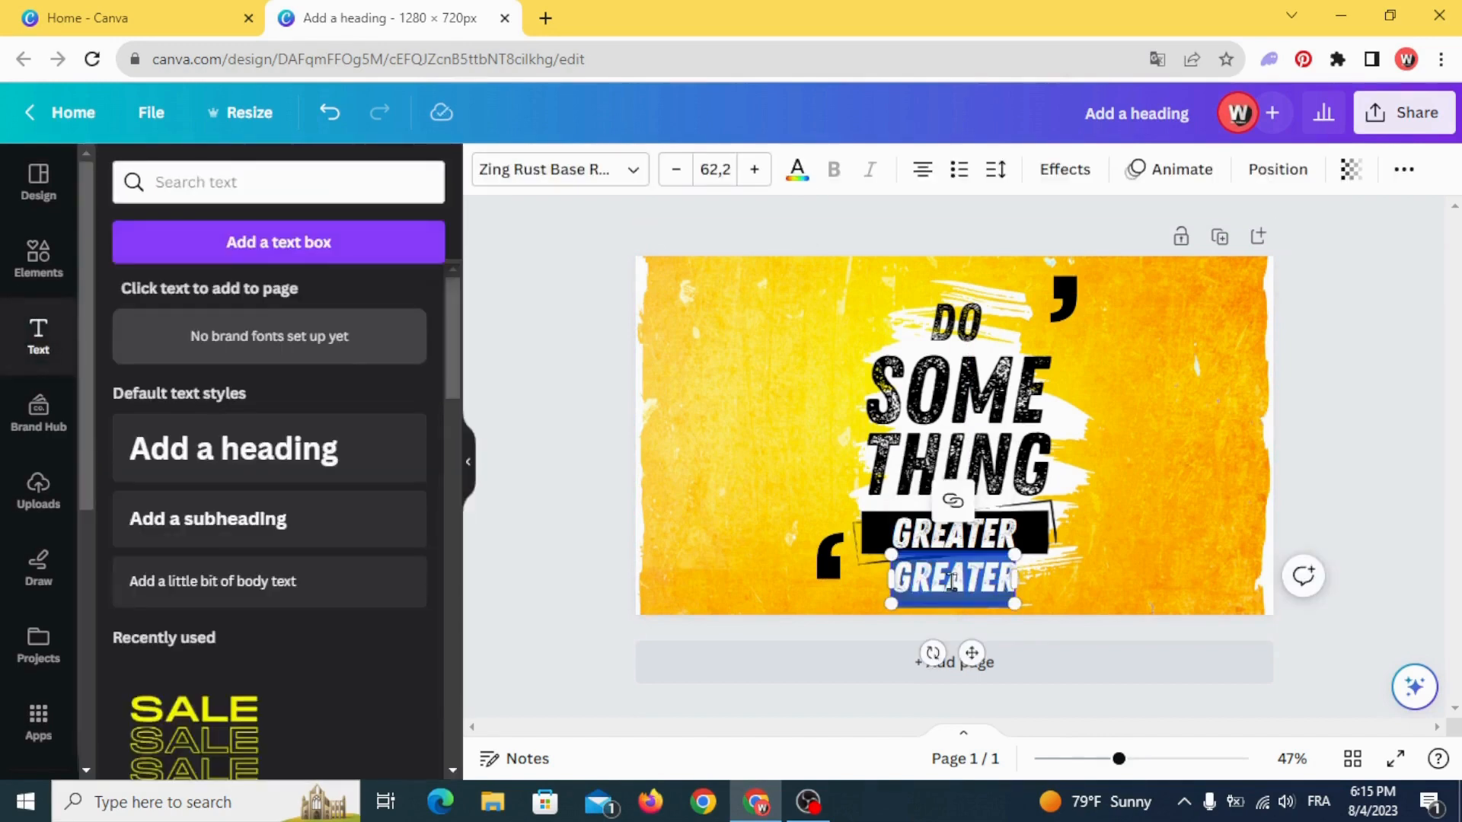
key("BackSpace")
type("EVERYDA")
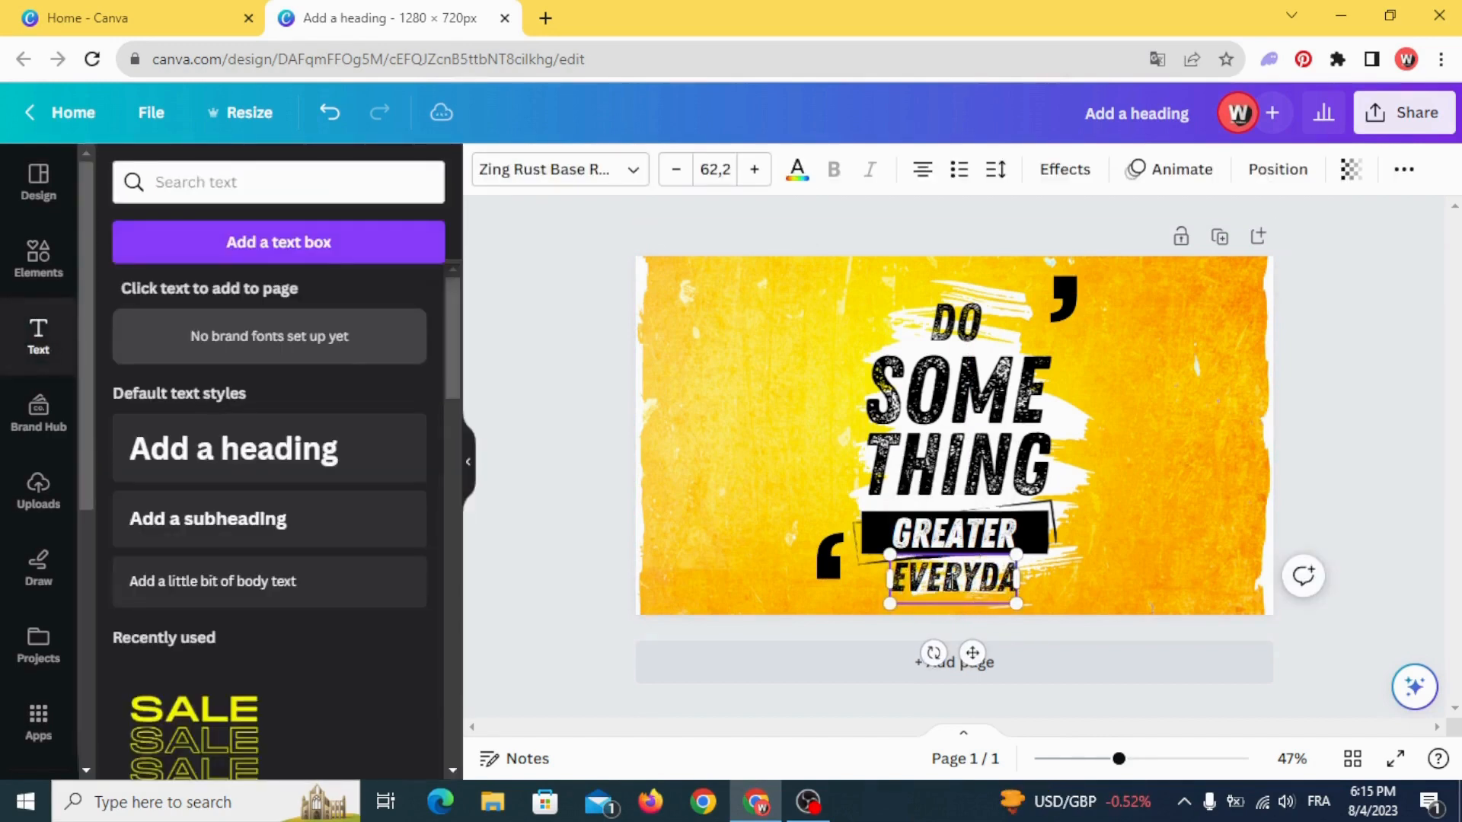
type("Y")
left_click(806, 608)
left_click_drag(935, 584, 929, 580)
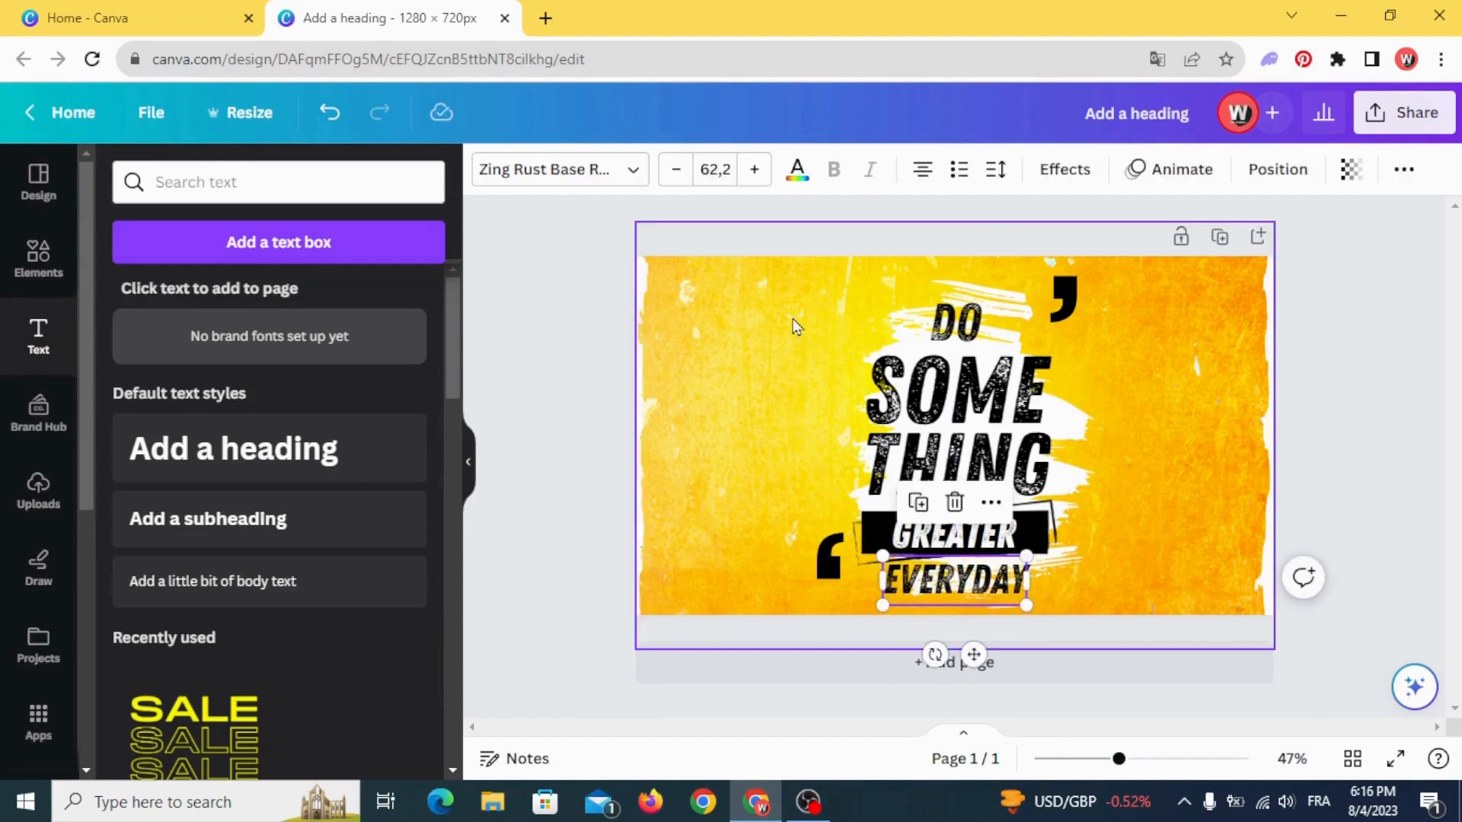
- Move the whole quote composition slightly up and shrink the white brush stroke behind the words a little
left_click_drag(779, 291, 962, 575)
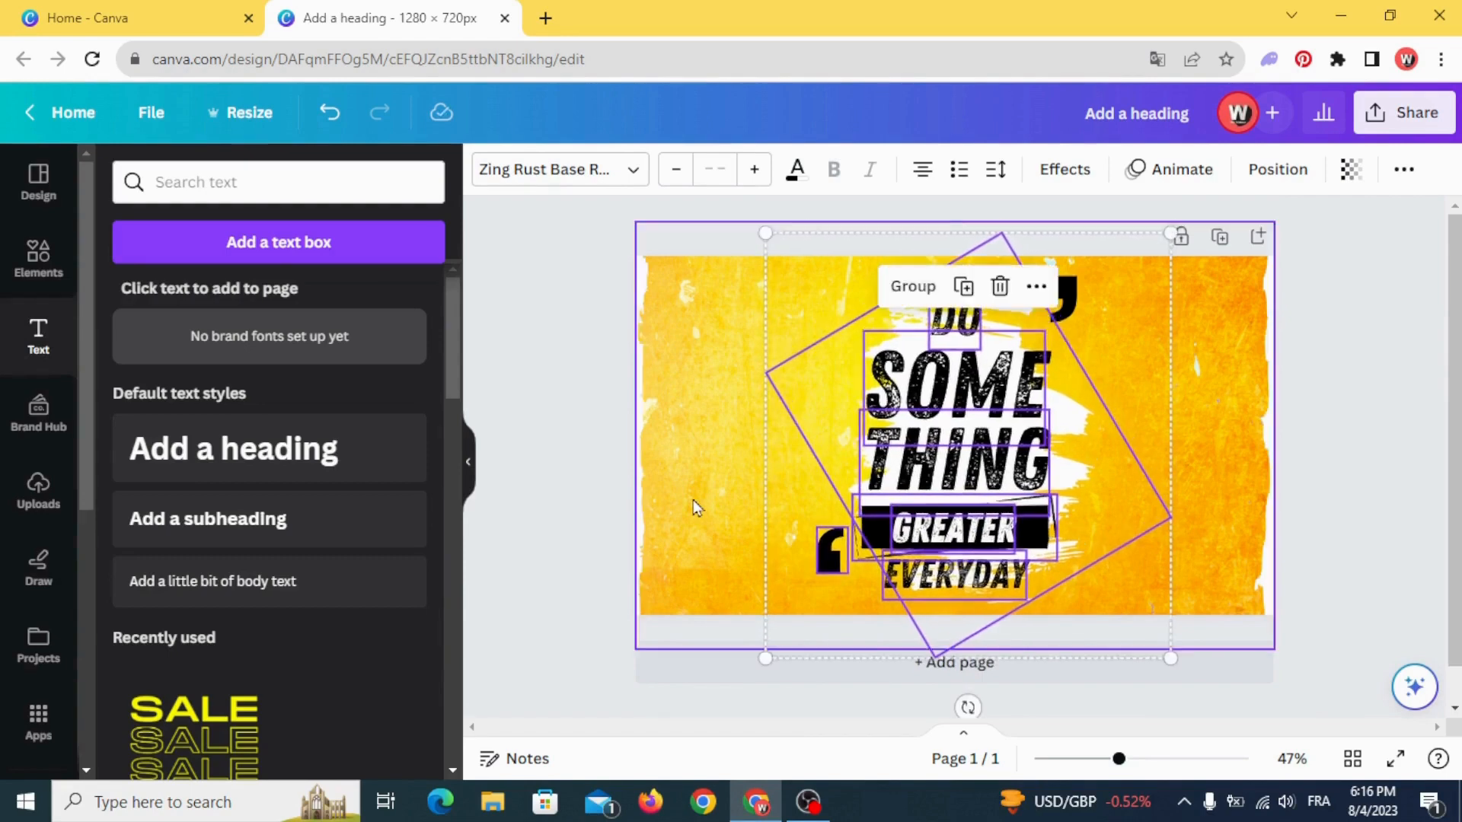
left_click(694, 500)
left_click(1067, 439)
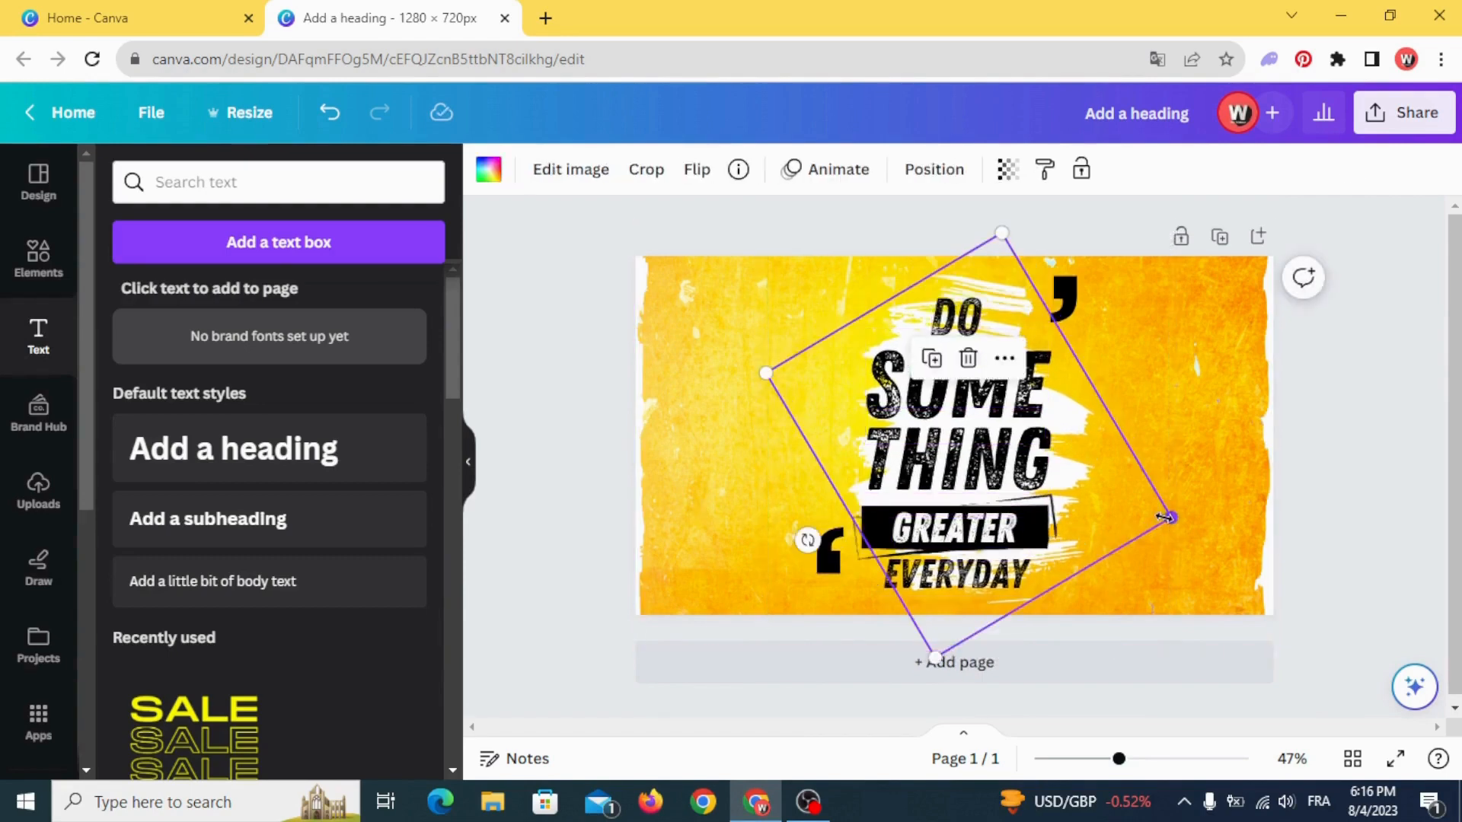
mouse_move(1169, 517)
left_mouse_down()
mouse_move(1219, 536)
mouse_move(1111, 525)
left_mouse_up()
left_click(570, 524)
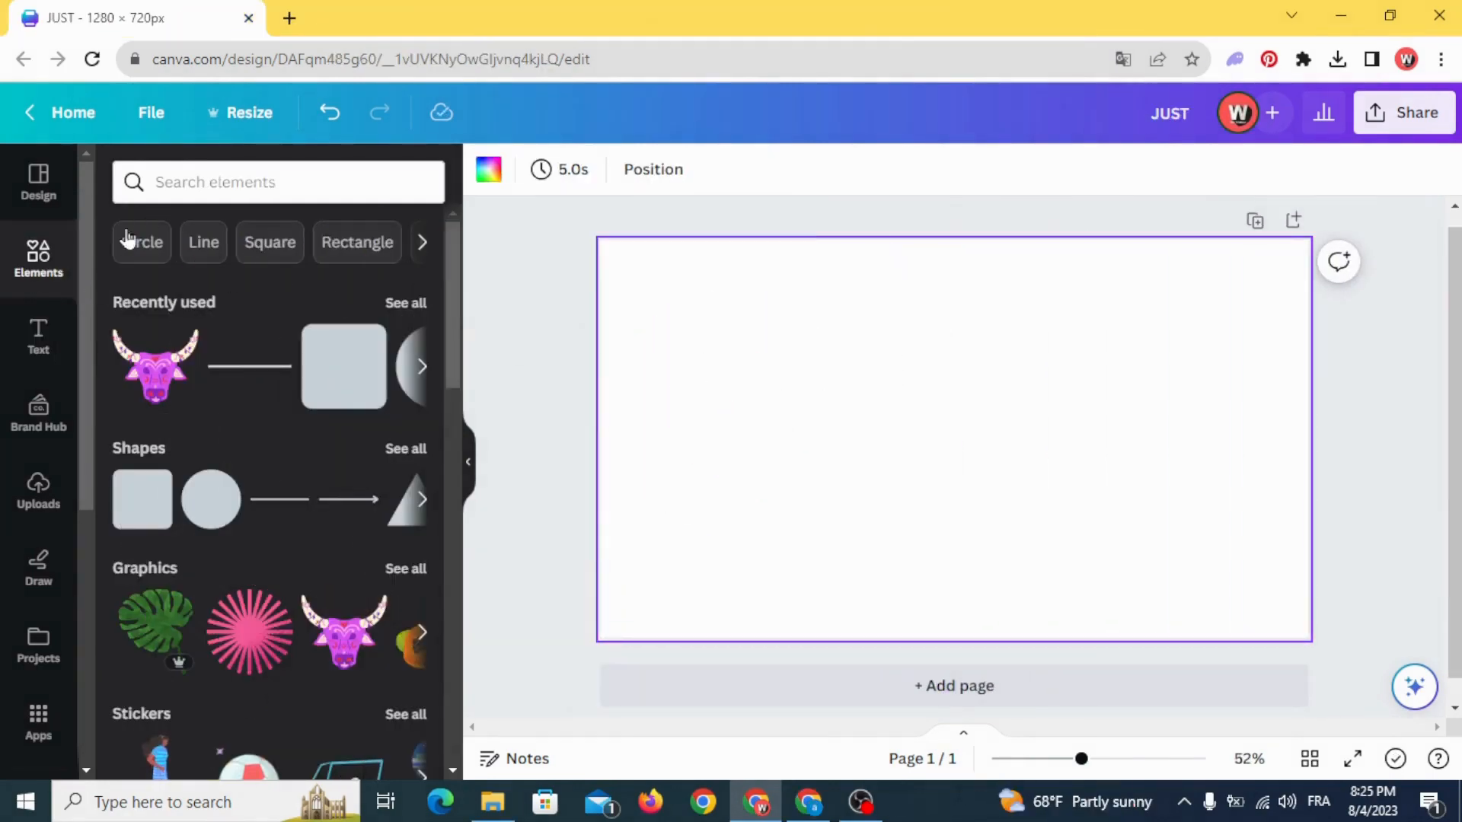
- In the blank "JUST" design, search the photo elements for "grunge background" and filter them by the colour black
left_click(211, 182)
type("grun")
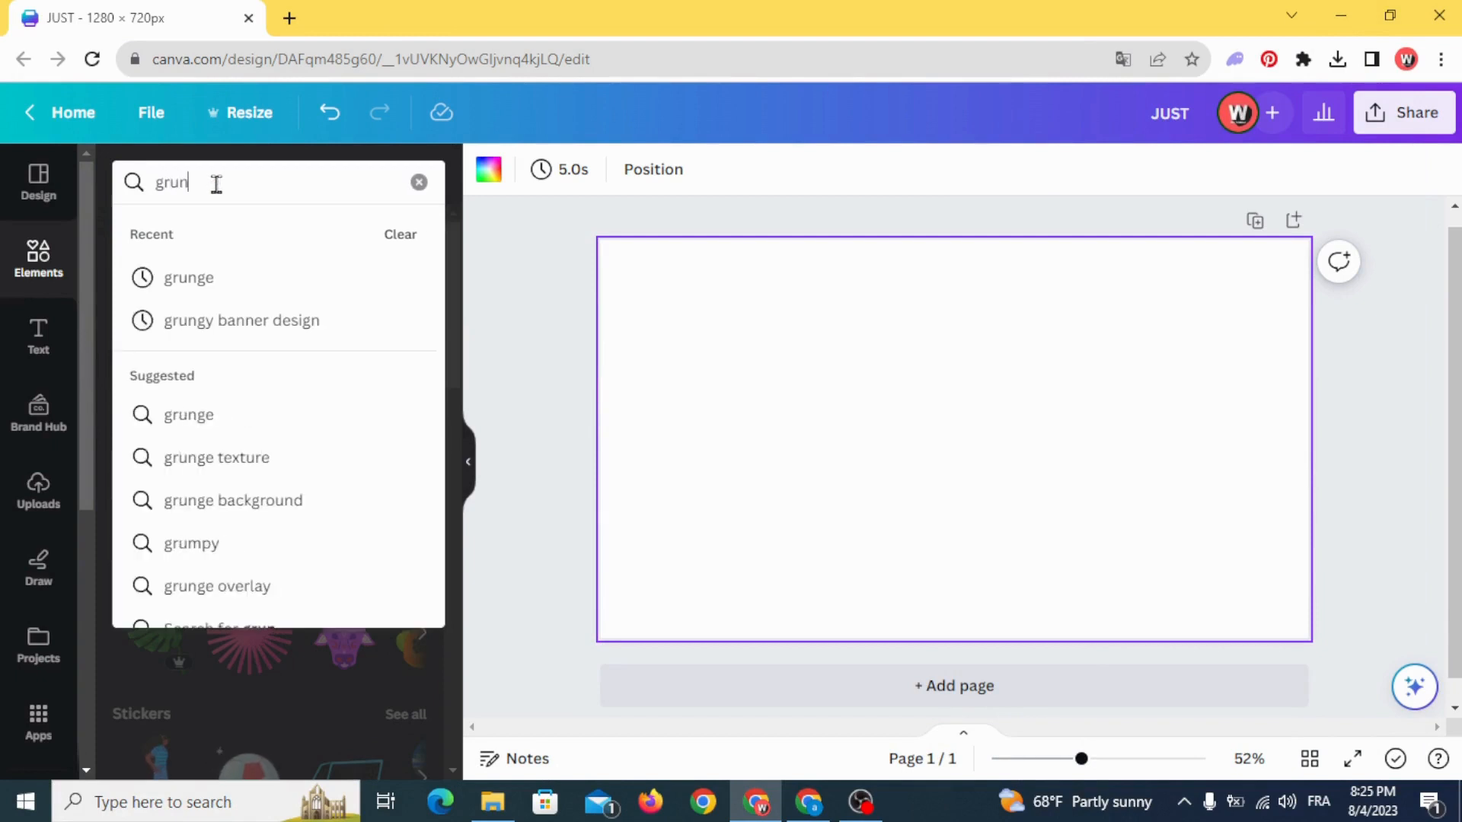
type("ge back")
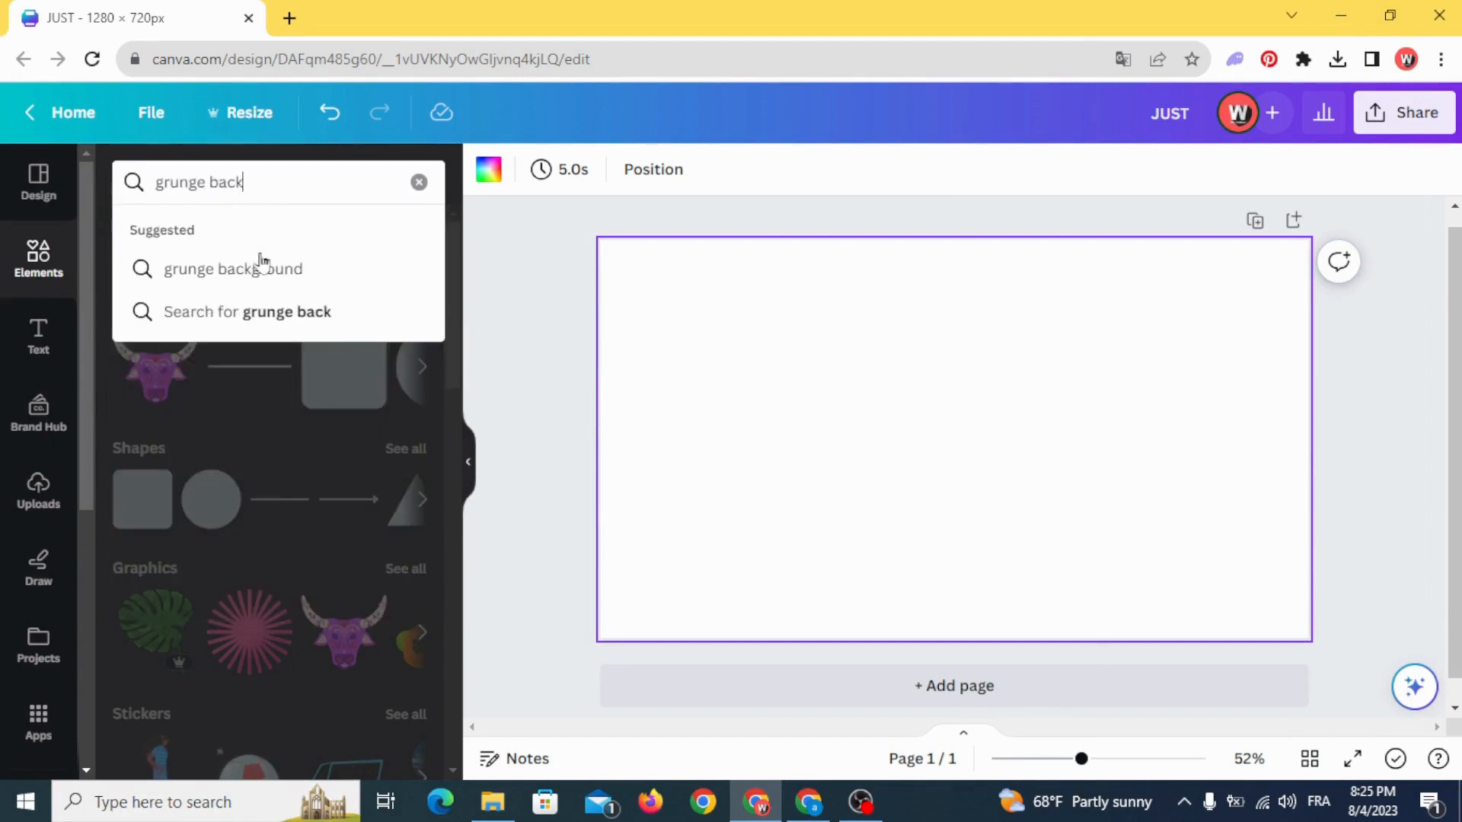
left_click(261, 268)
left_click(265, 234)
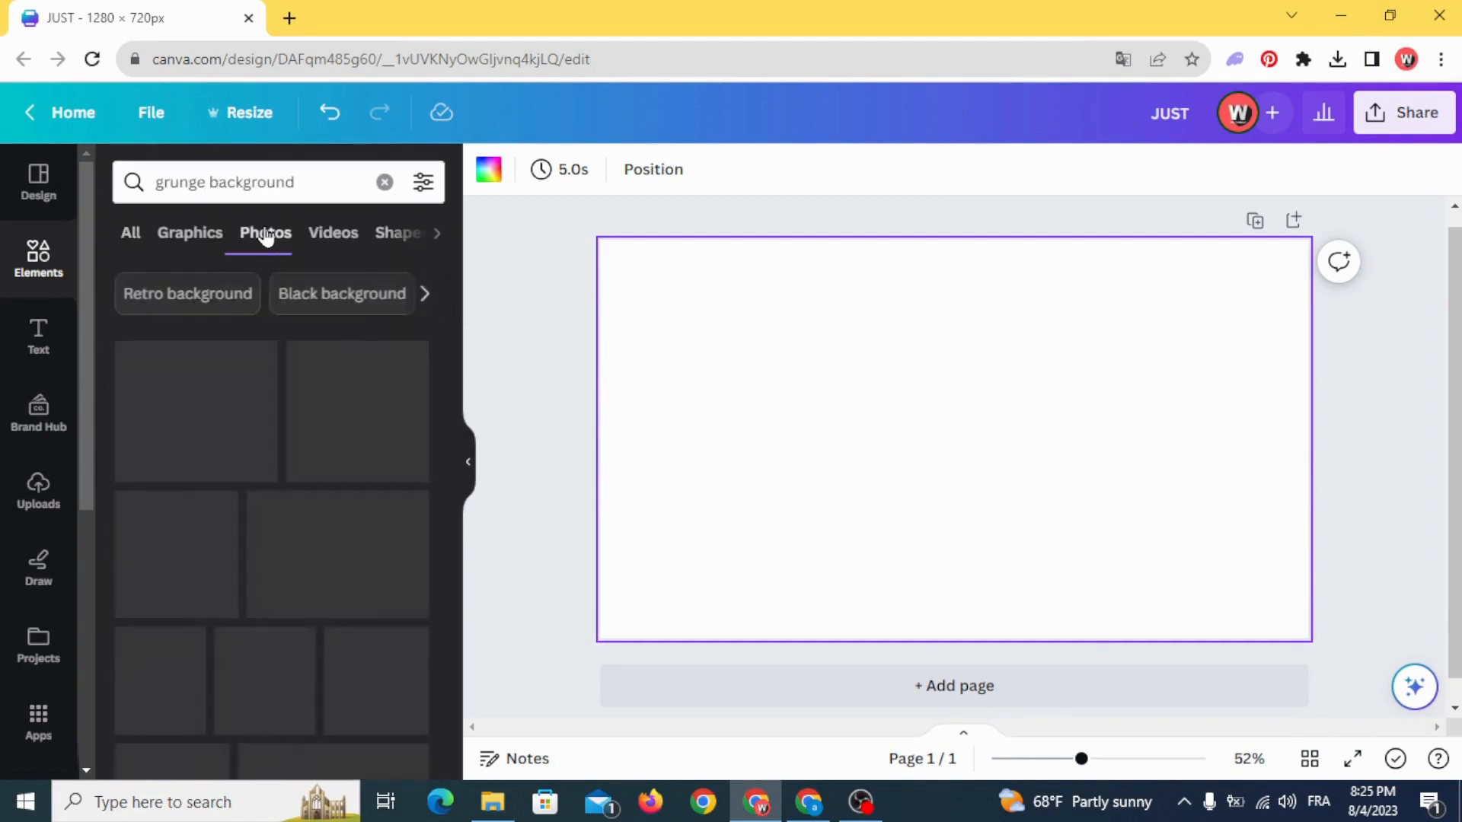
left_click(424, 183)
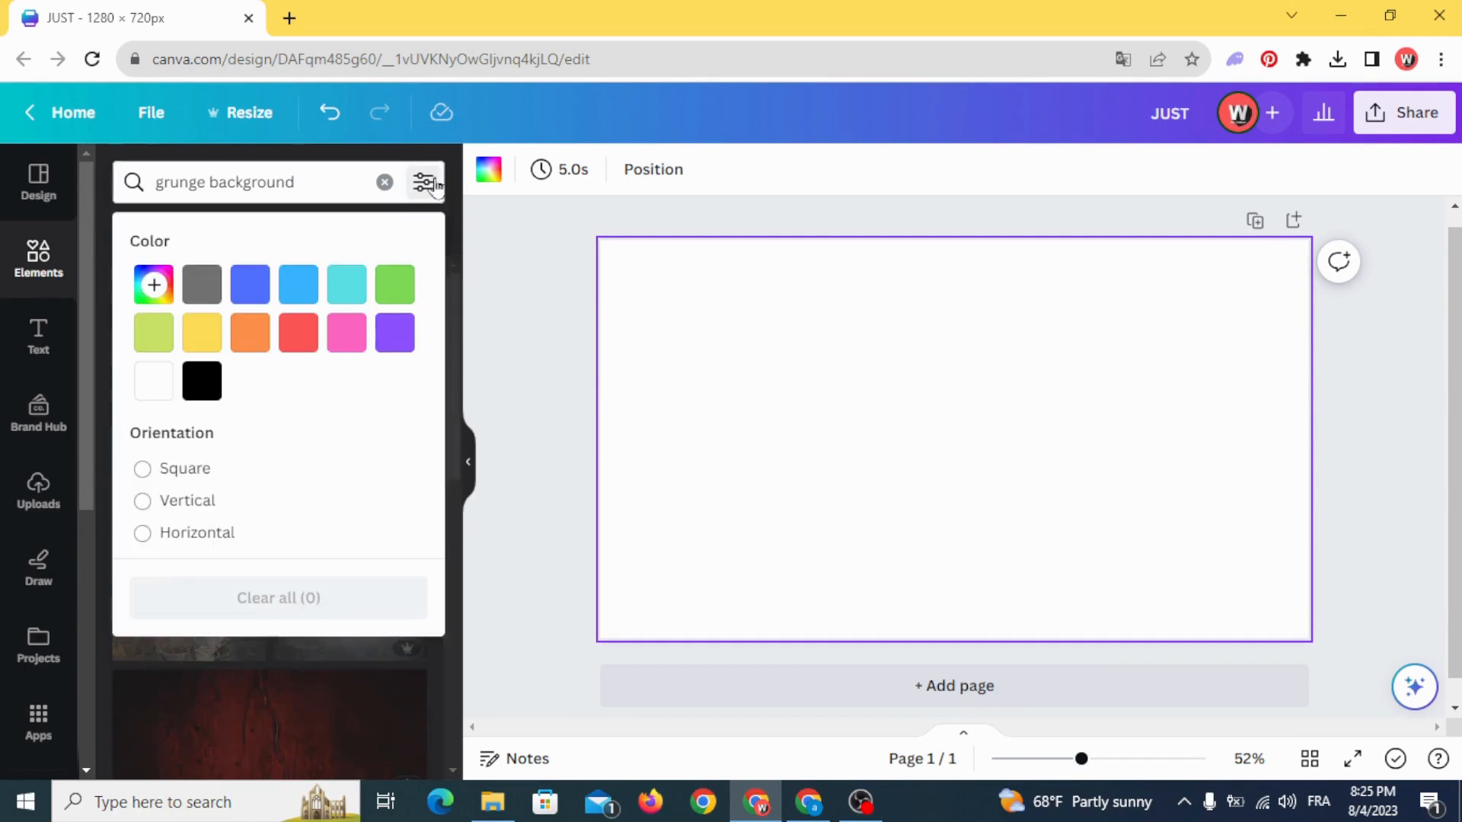
left_click(188, 392)
left_click(518, 339)
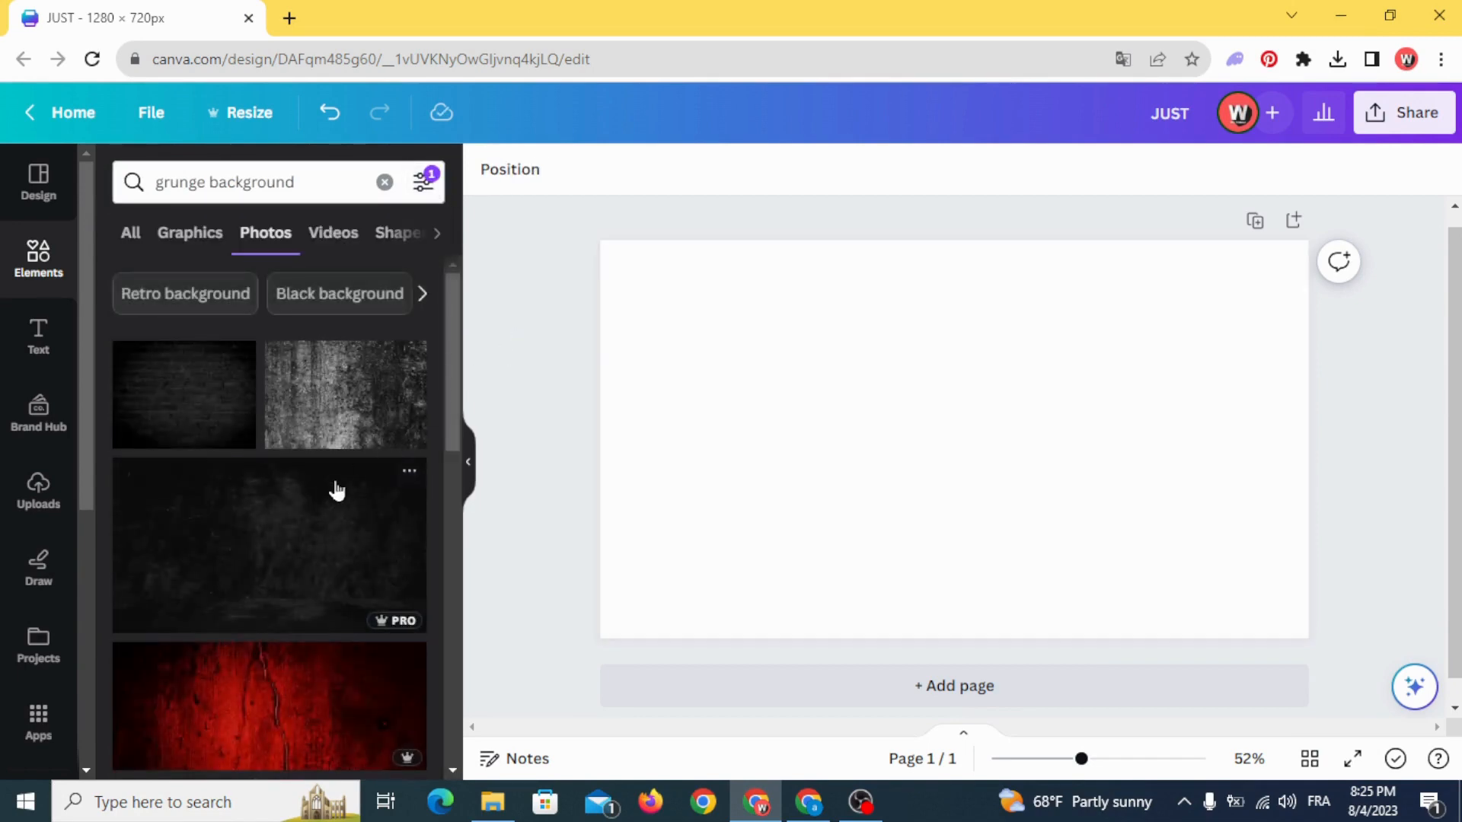
- Add the wide dark, nearly black grunge wall photo to the page and set it as the page background
scroll(335, 497, "down", 5)
scroll(320, 499, "up", 5)
left_click(317, 501)
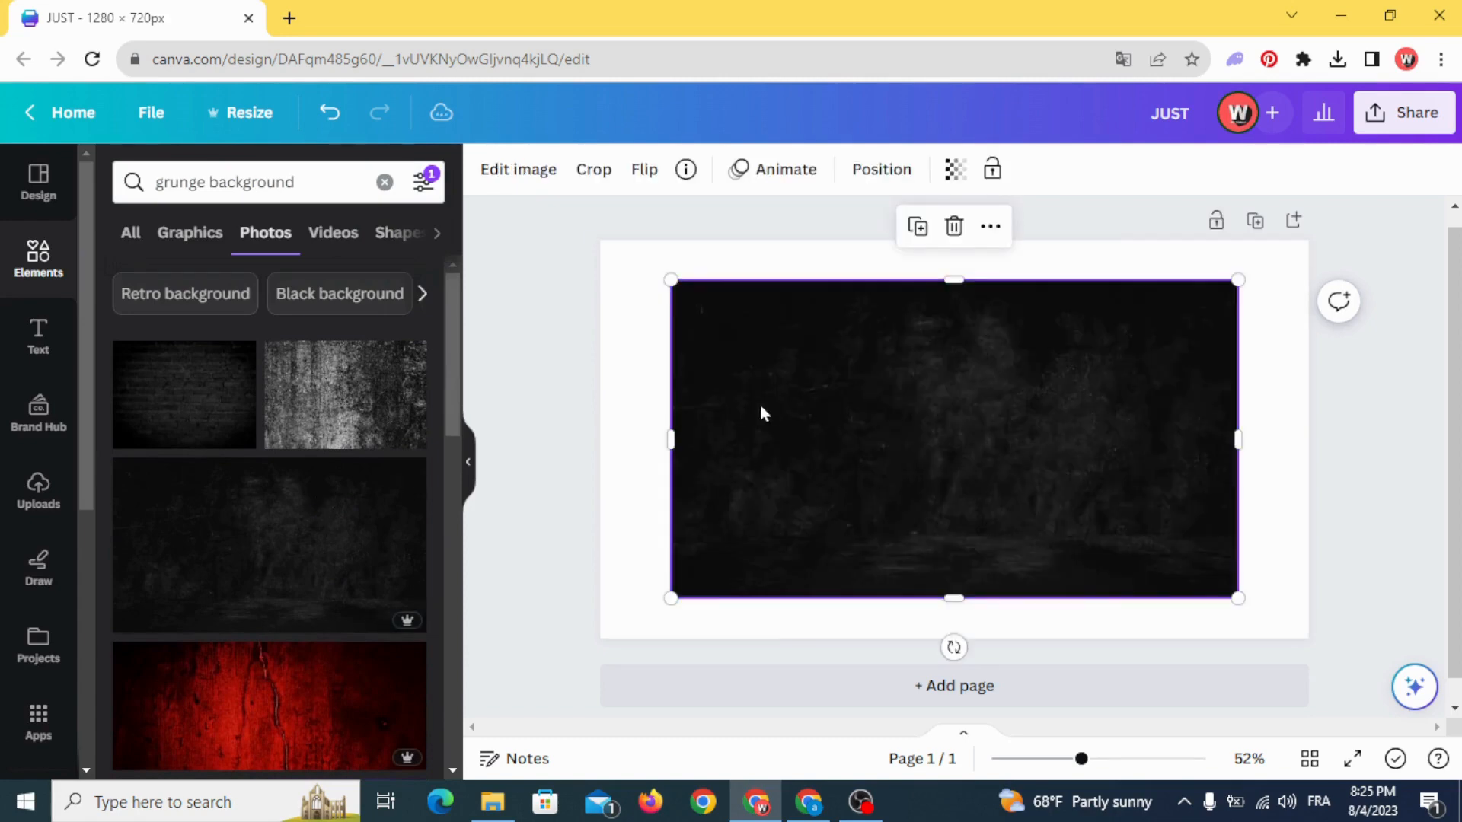
right_click(760, 406)
left_click(876, 697)
scroll(286, 568, "down", 1)
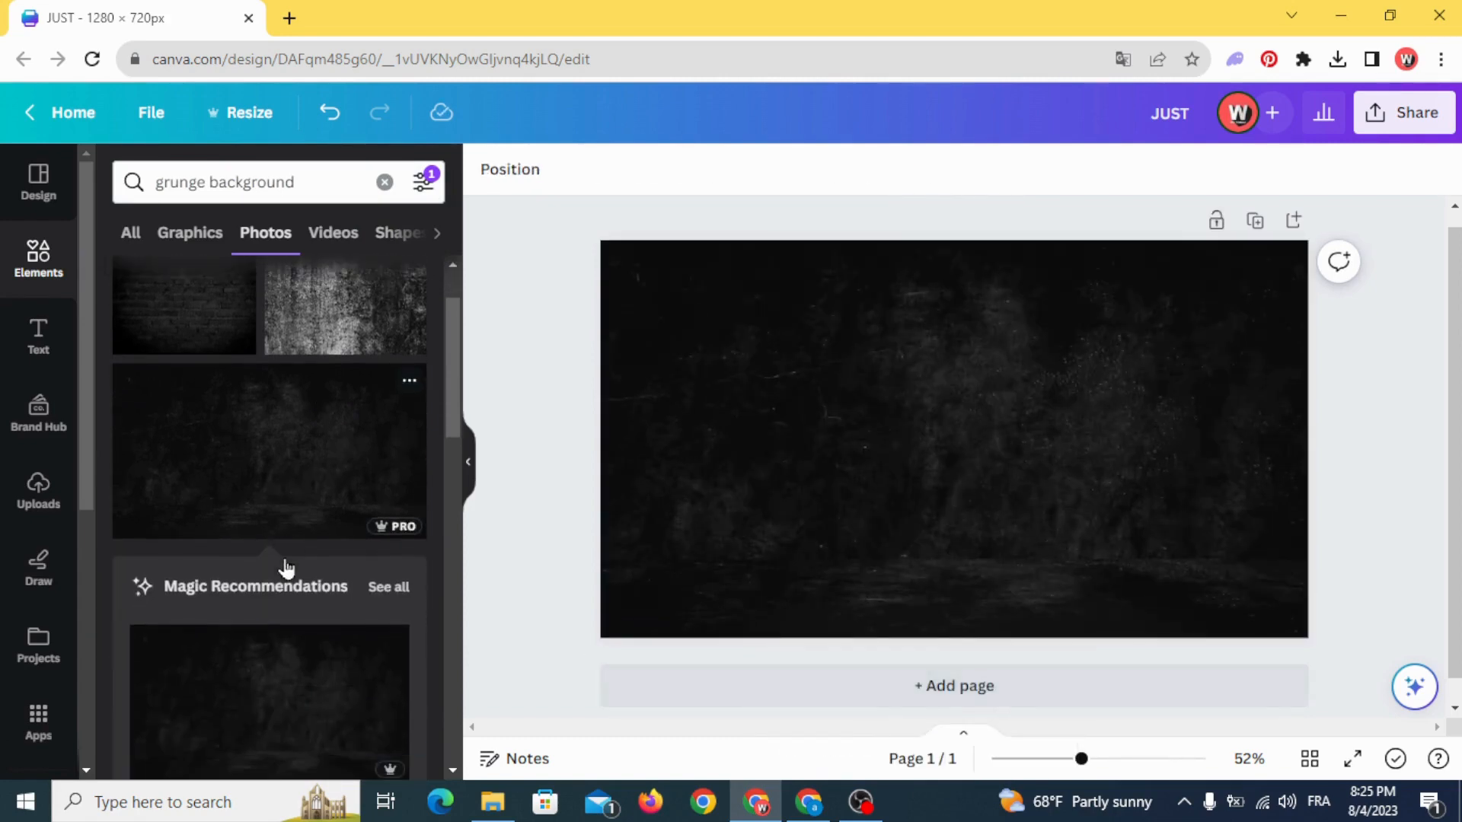
- Add a heading reading "RUN" to the dark page and enlarge it to about size 128
left_click(39, 339)
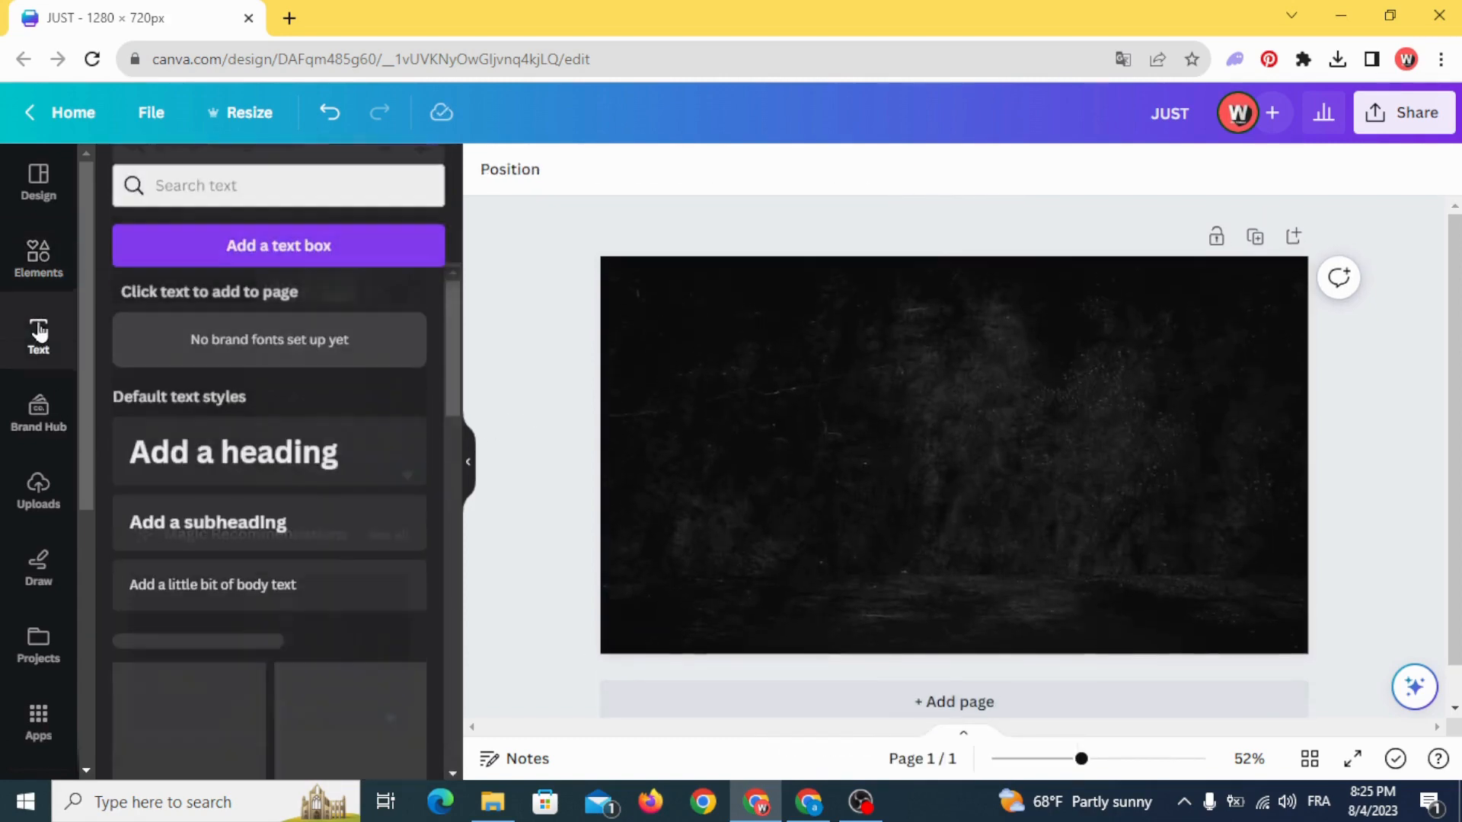
left_click(228, 450)
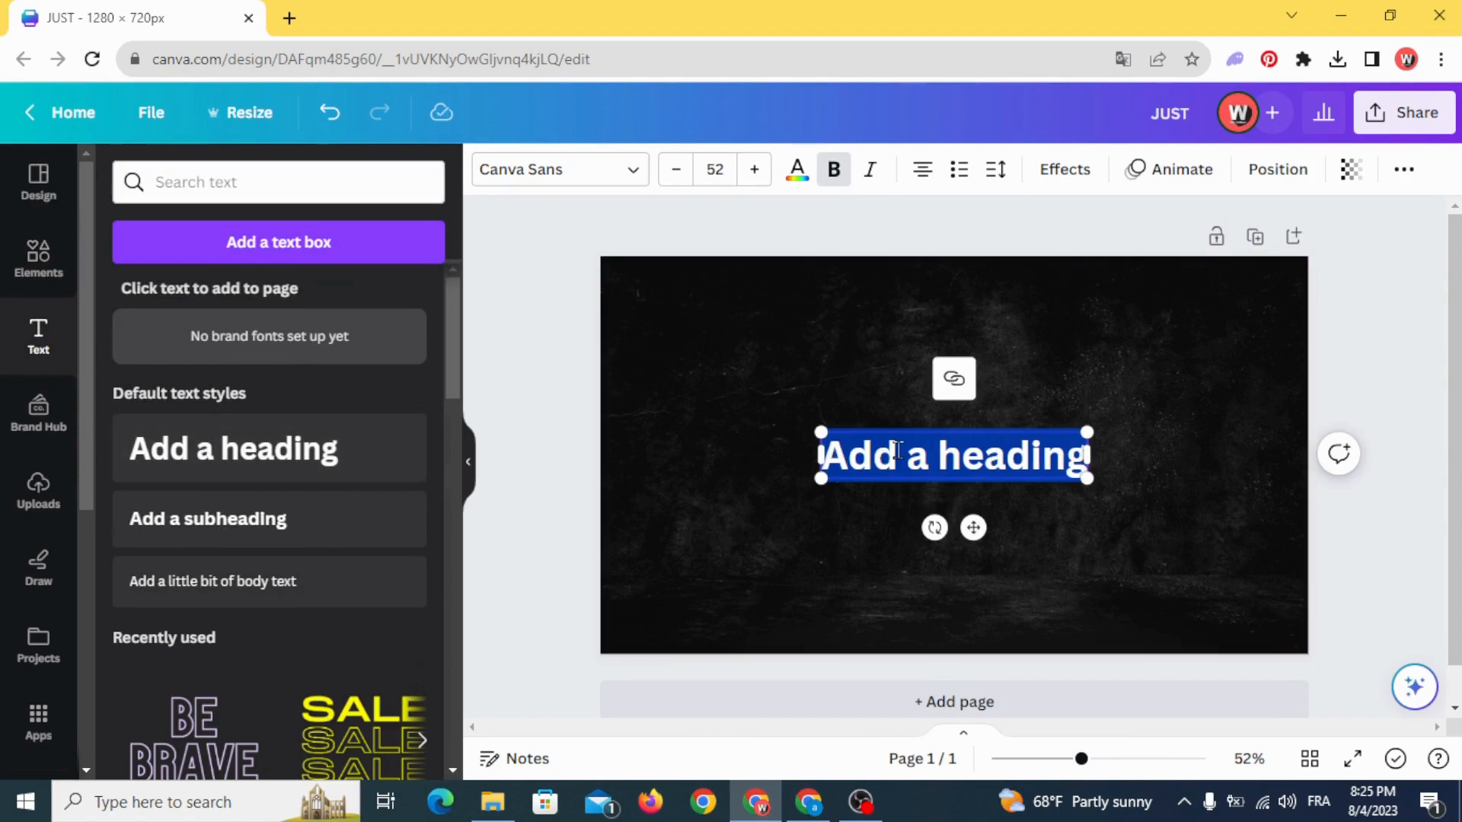
type("RUN")
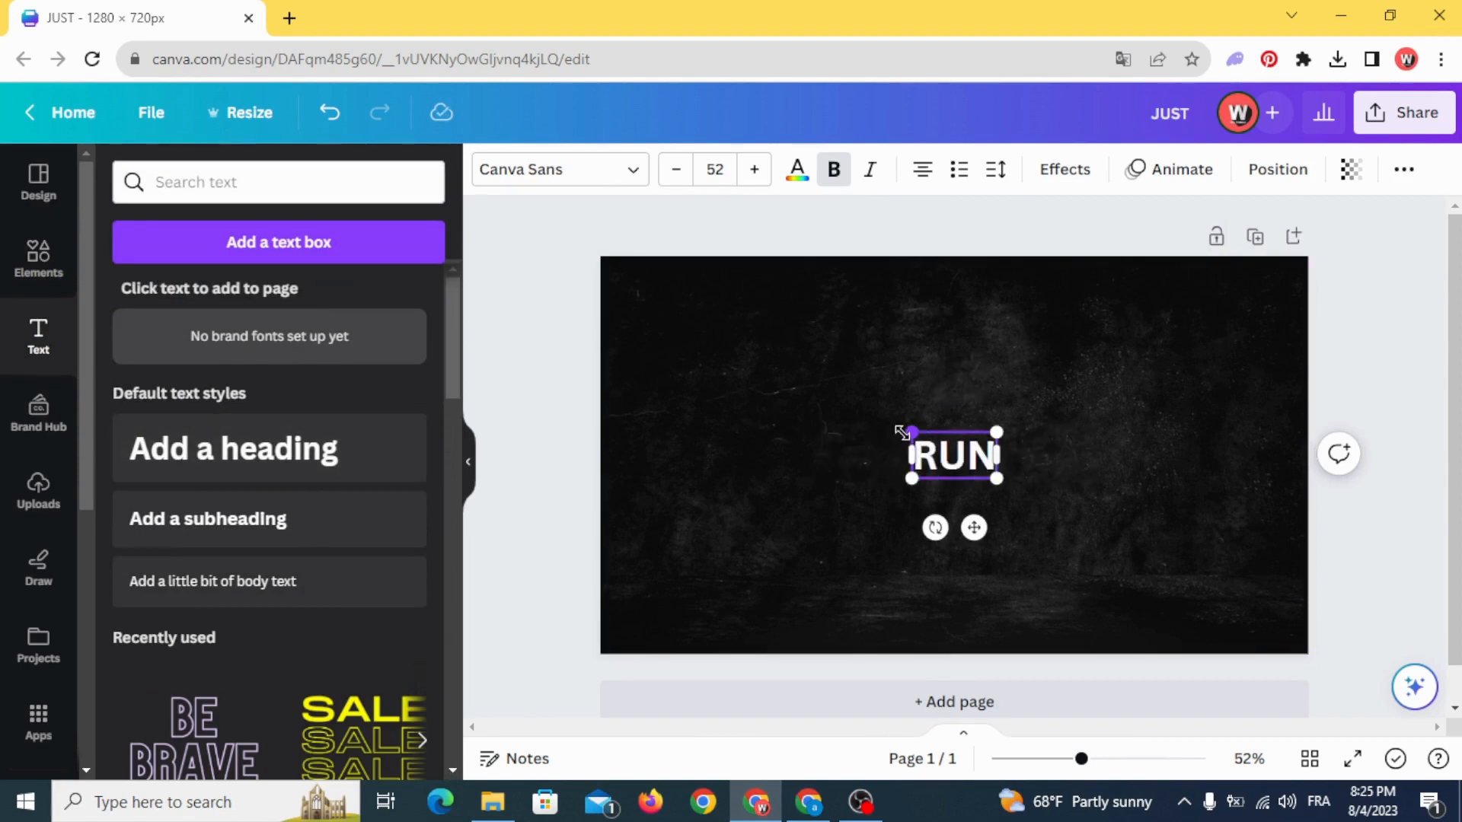
left_click_drag(907, 428, 788, 366)
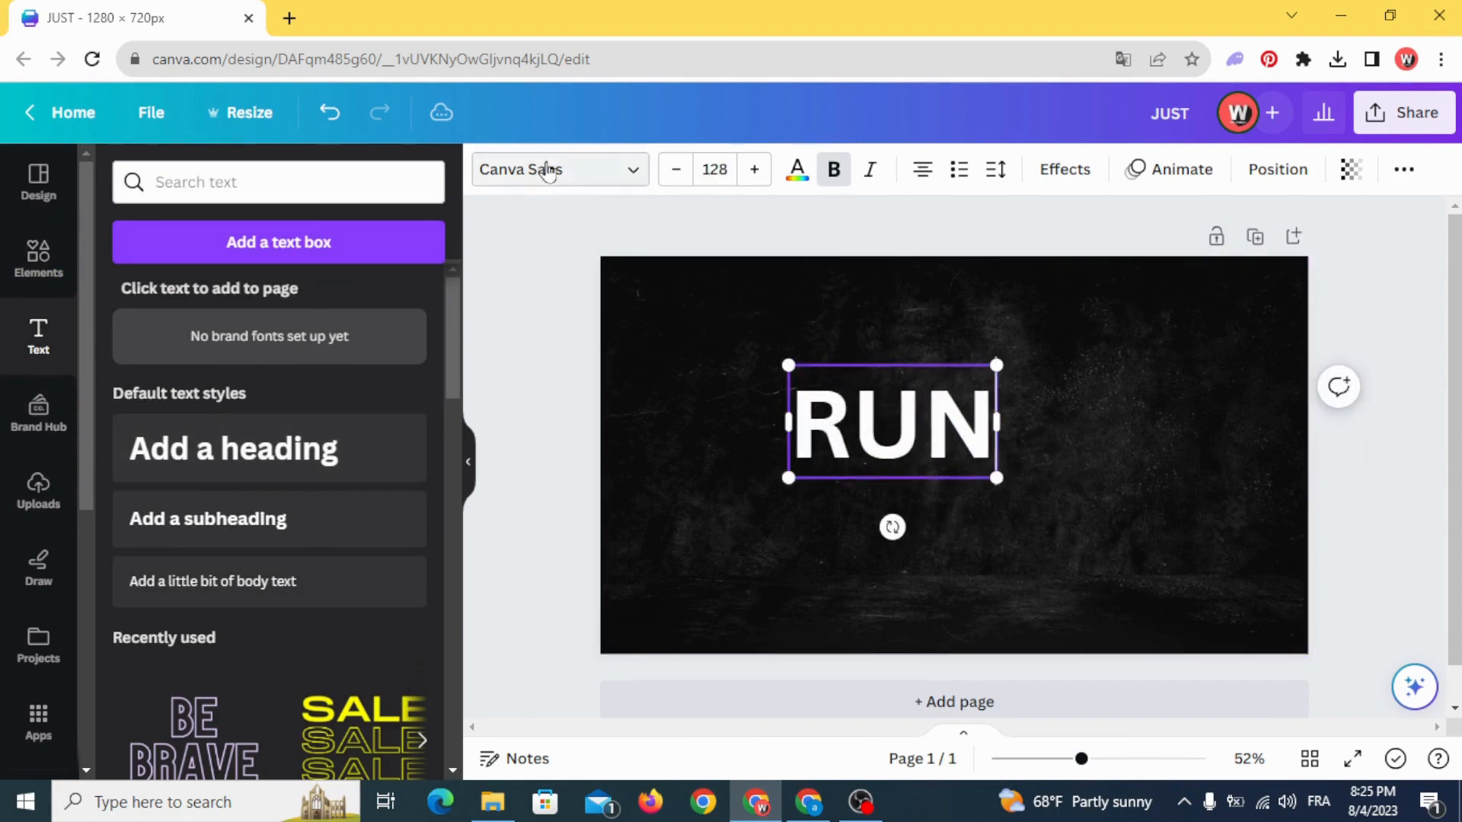
- Find the Barlow font and apply it to the "RUN" text
left_click(541, 169)
left_click(252, 242)
type("BARLO")
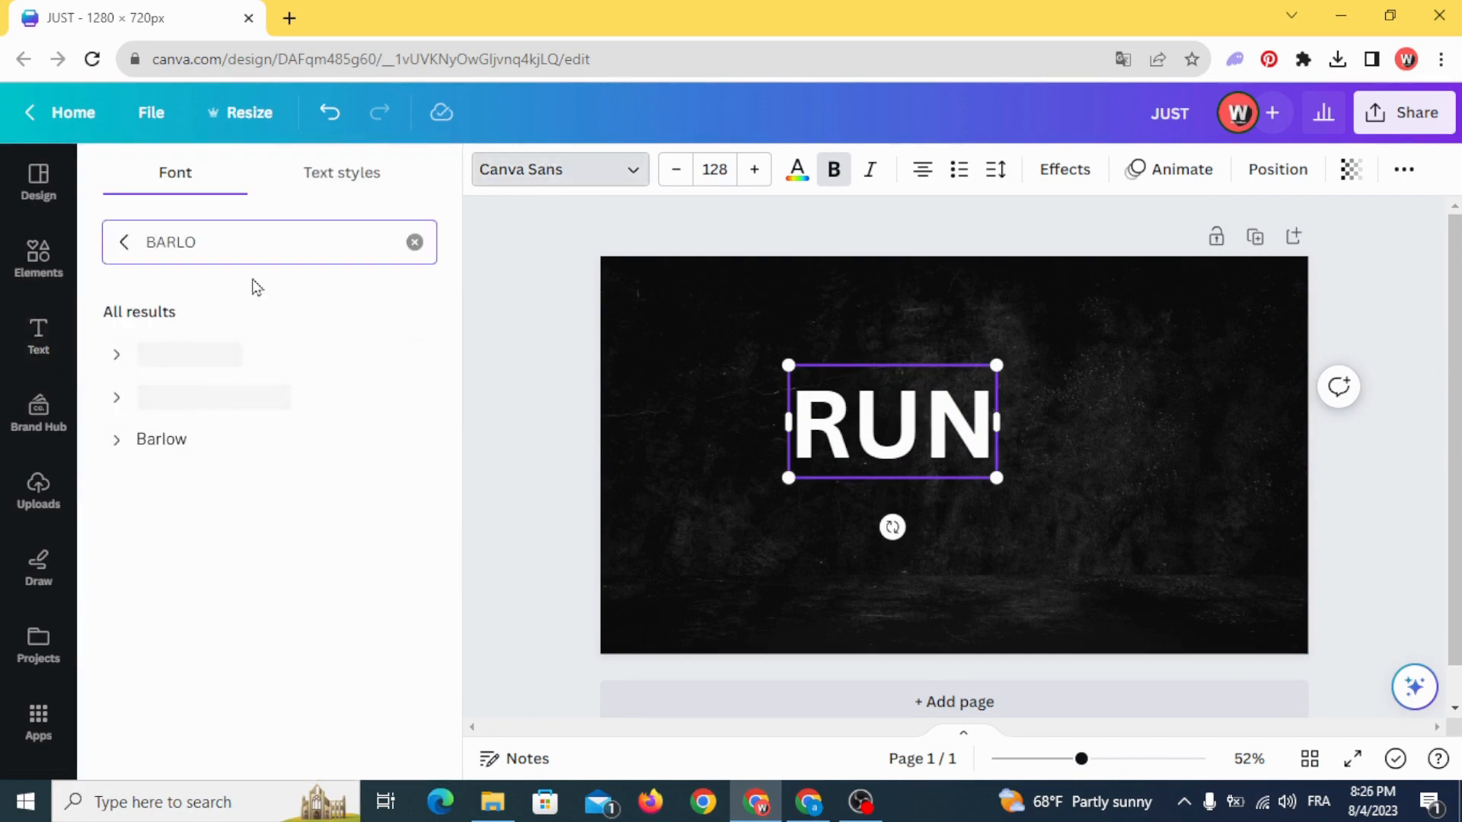
type("W")
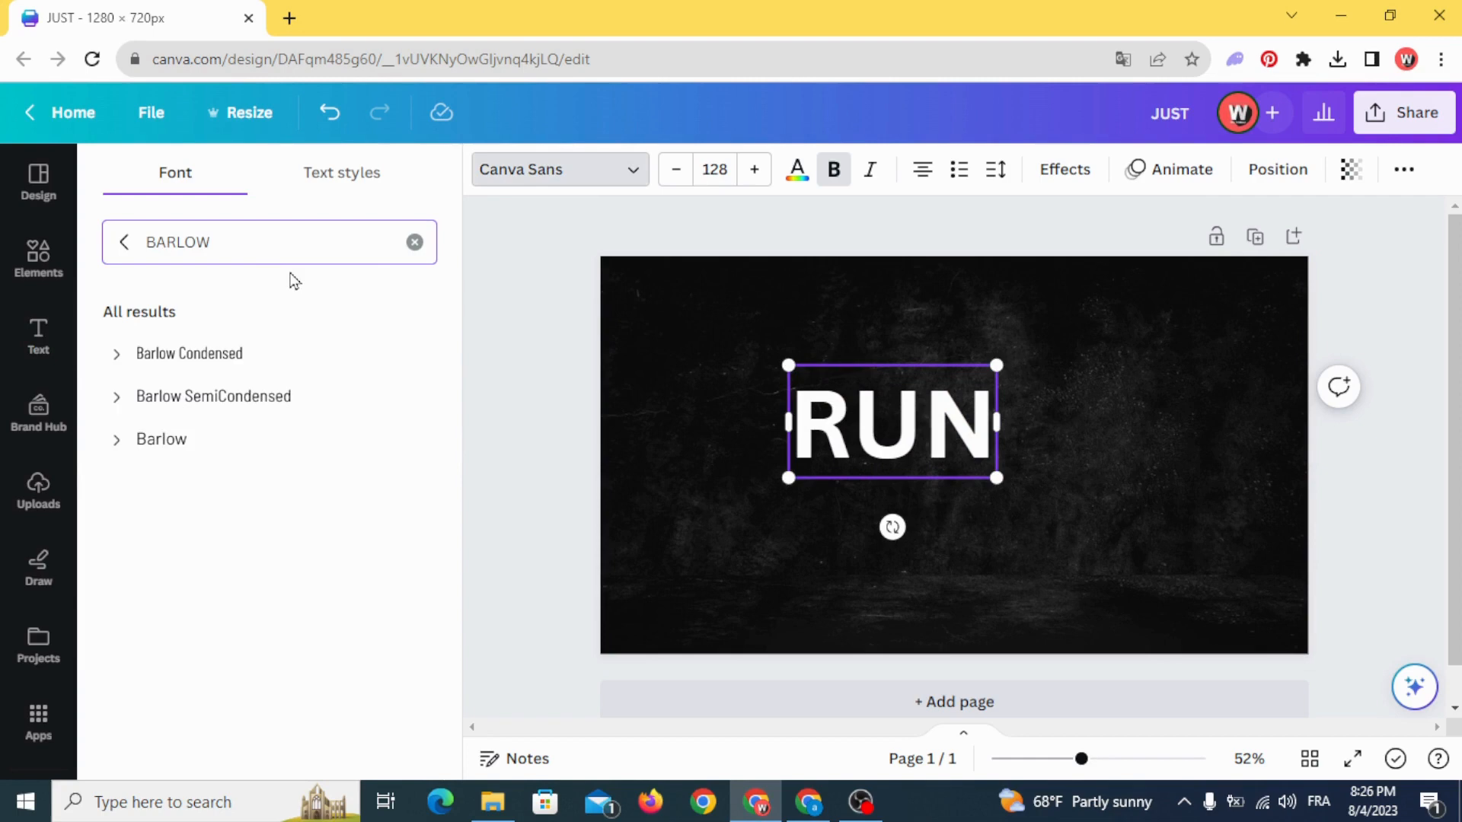
left_click(245, 450)
double_click(702, 323)
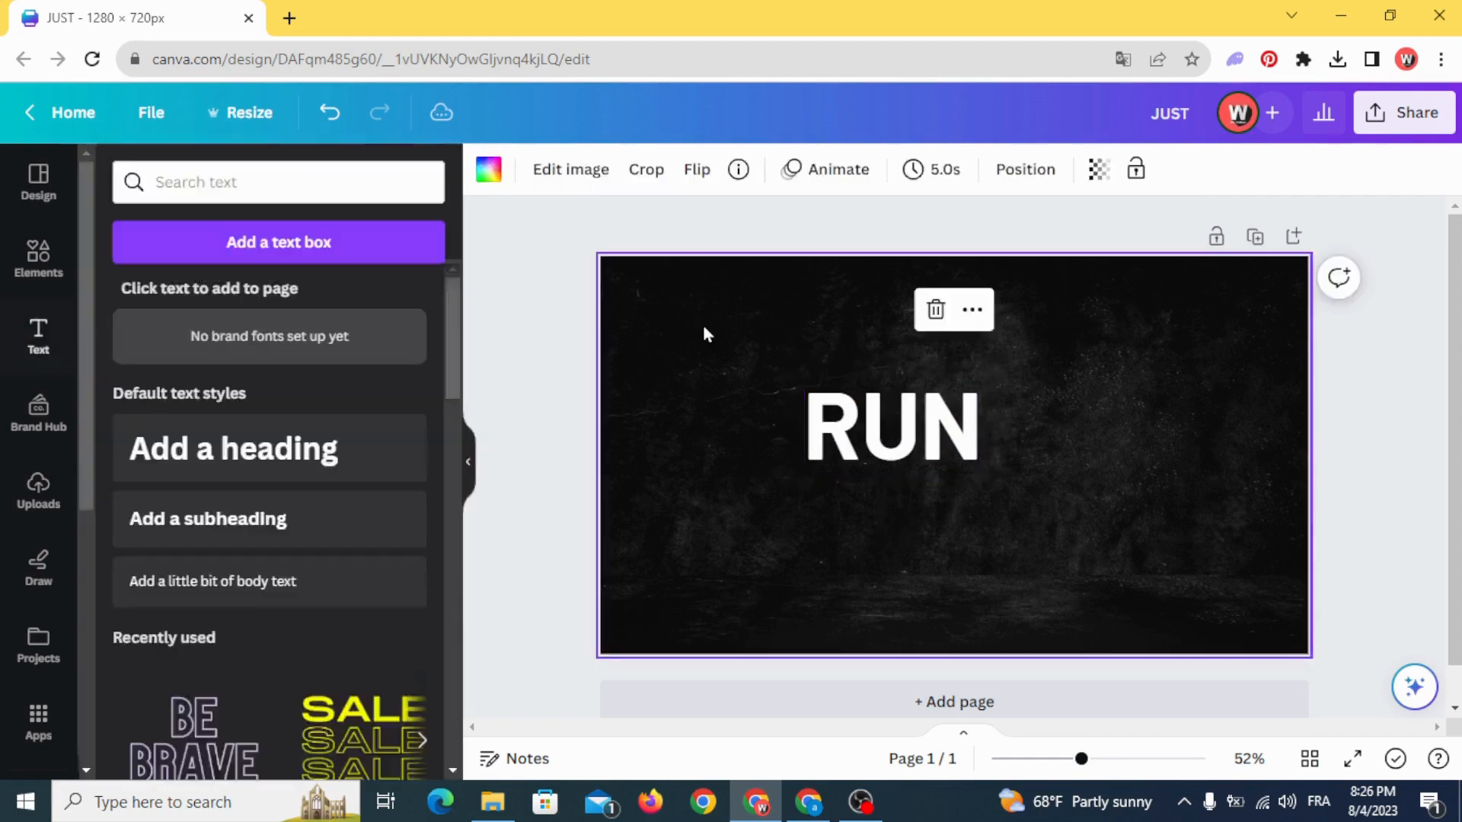
left_click(539, 481)
left_click(549, 476)
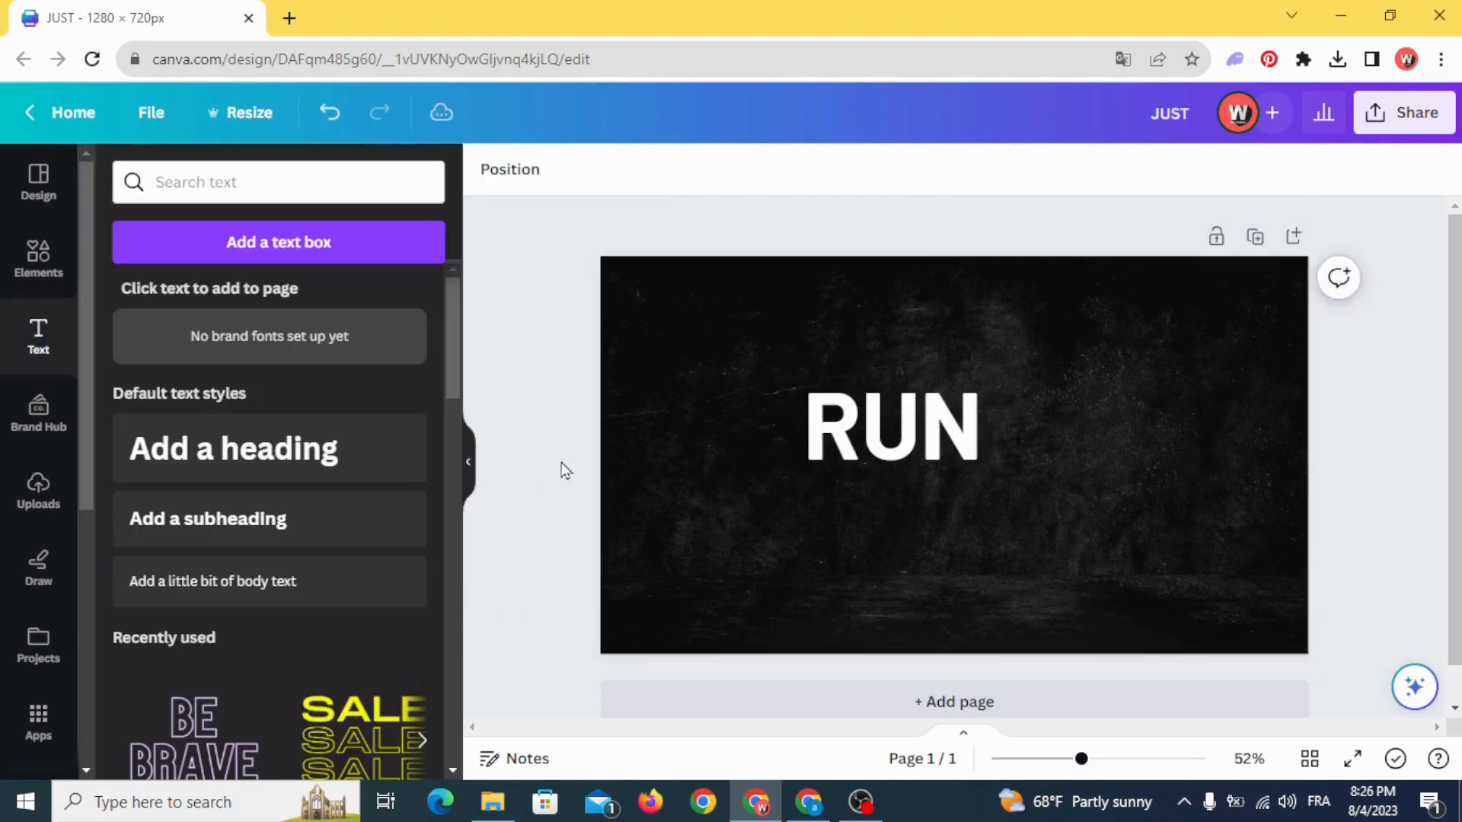
- Enlarge the "RUN" text to about size 171 and centre it horizontally, slightly above the page's middle
left_click(887, 422)
left_click_drag(973, 440, 1028, 478)
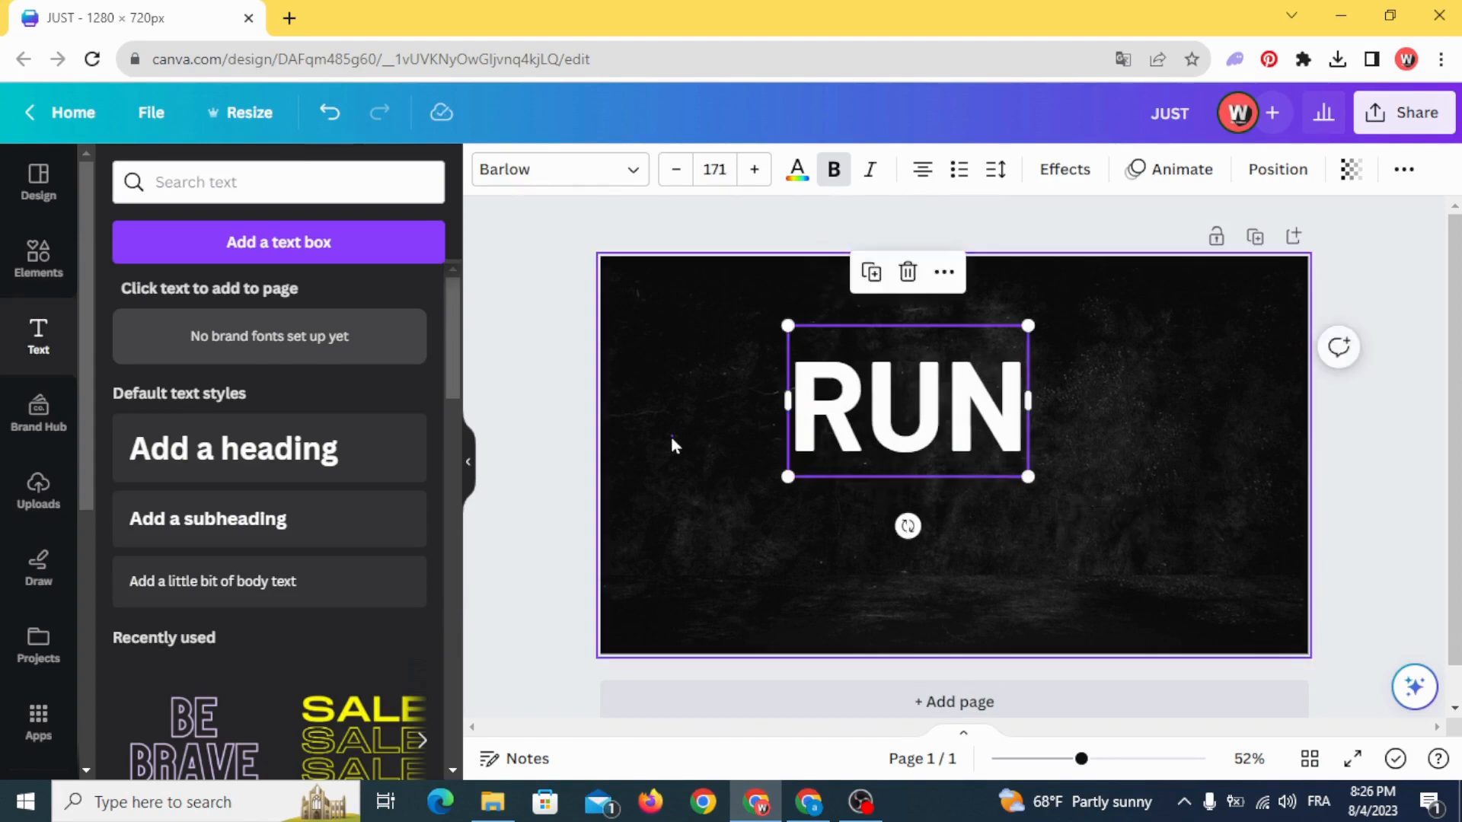
left_click_drag(819, 418, 856, 424)
- Recolour the "RUN" text from white to a bright, saturated golden yellow using a custom colour
left_click(795, 171)
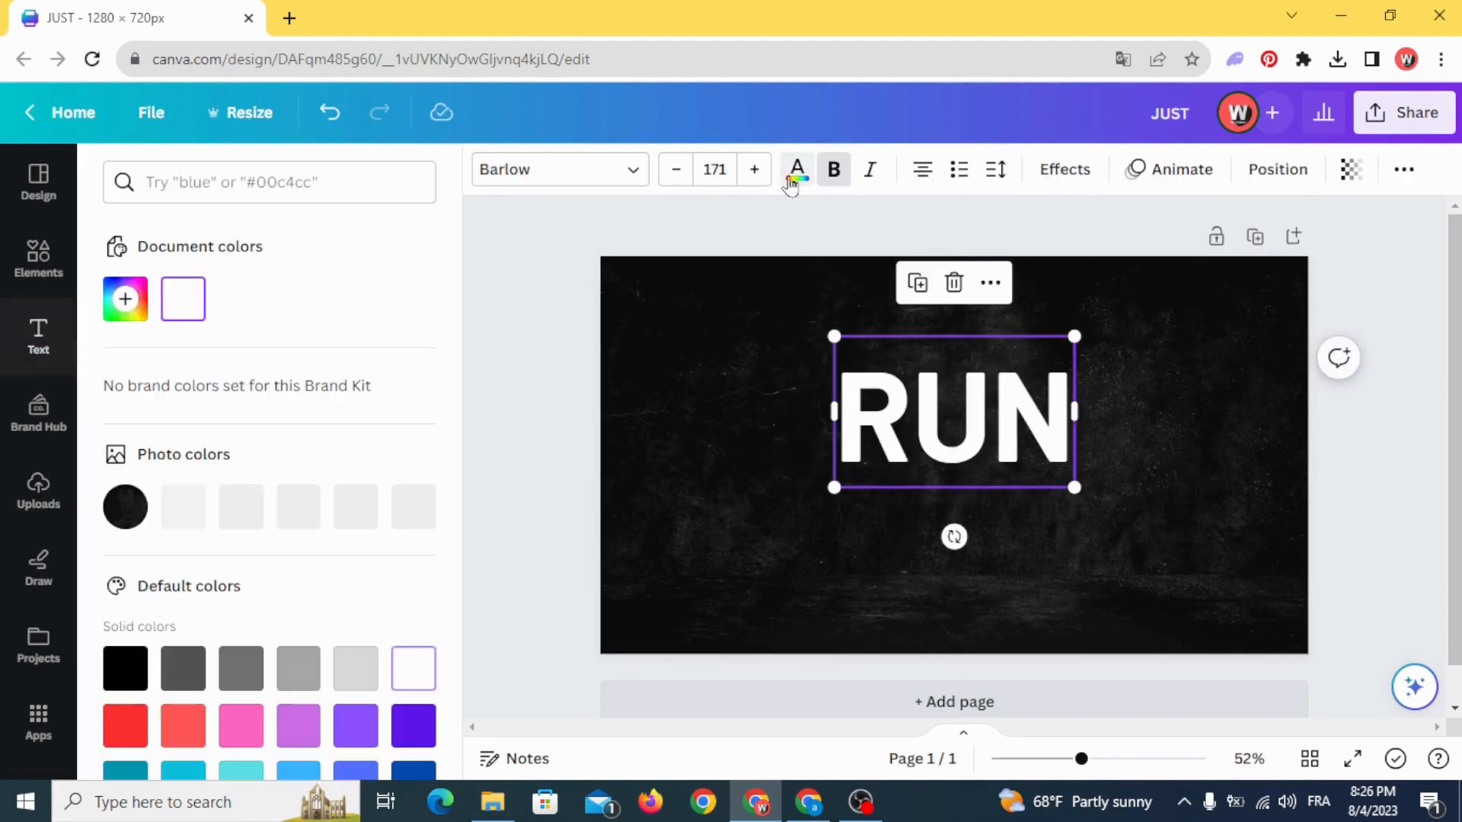
left_click(125, 299)
left_click(166, 483)
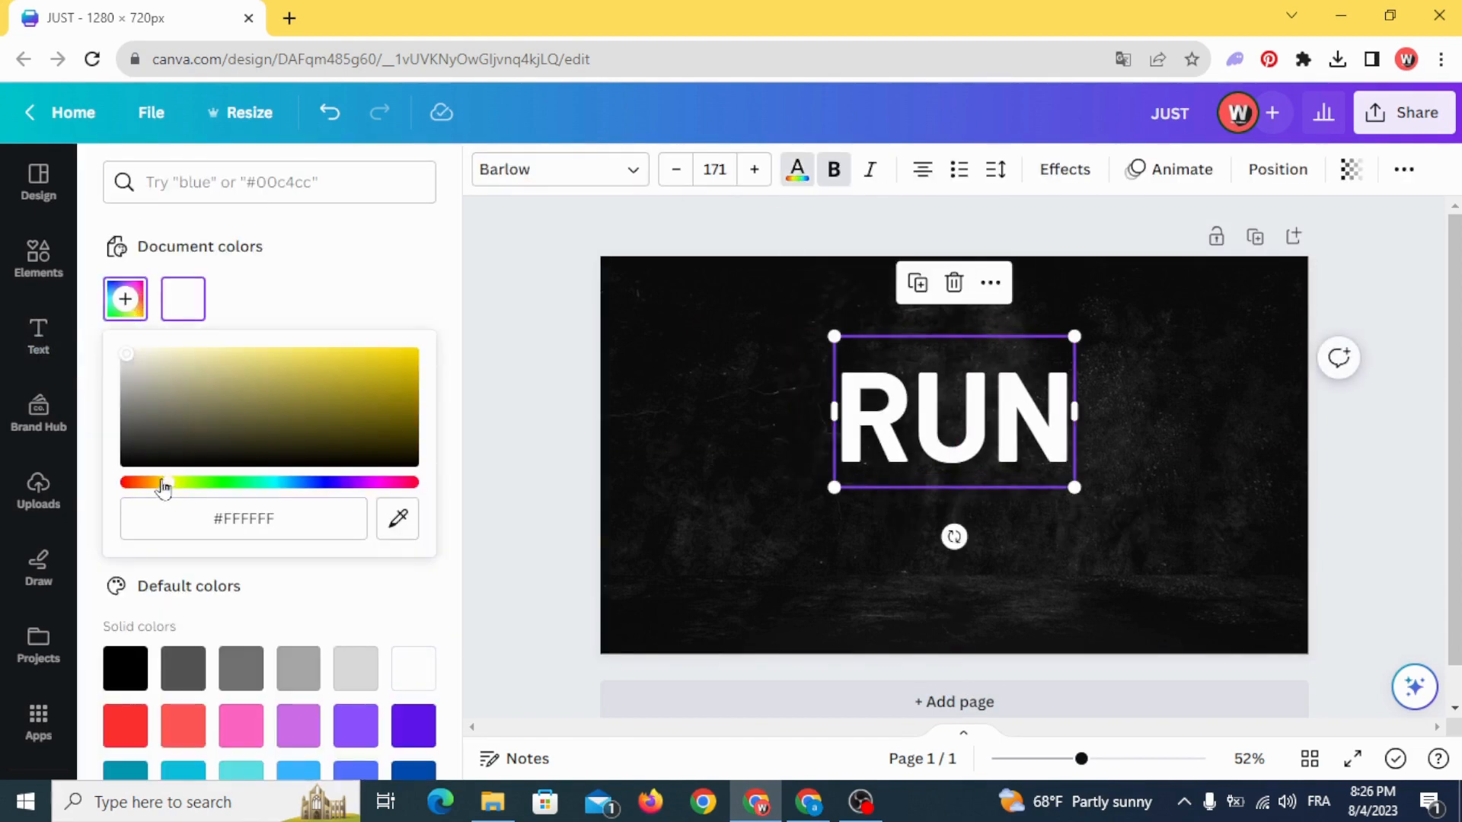
left_click_drag(317, 388, 460, 350)
double_click(738, 417)
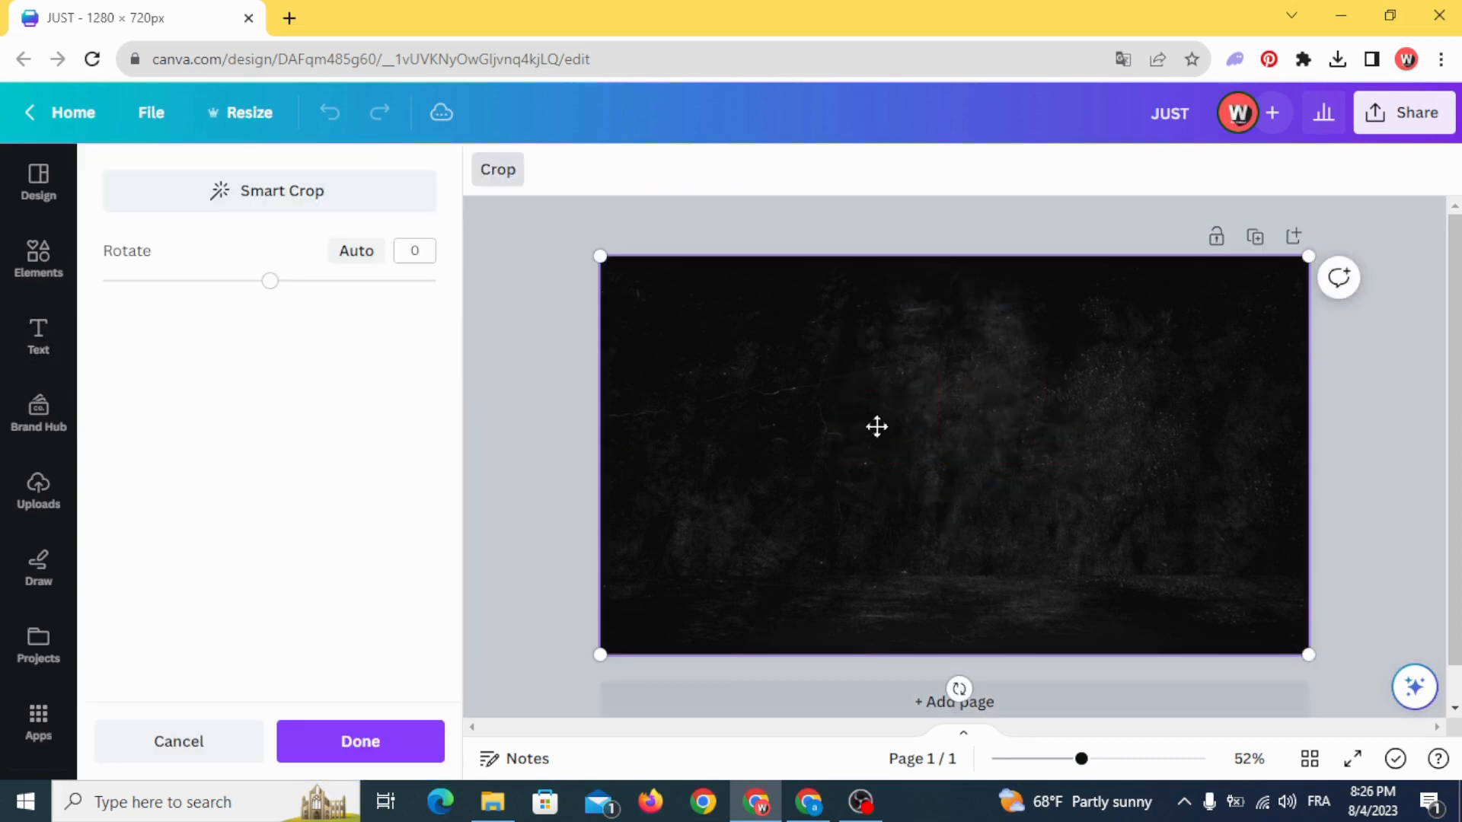
left_click(373, 745)
- Duplicate the yellow "RUN" text, place the copy directly below the original and change its wording to "RACE"
left_click(883, 440)
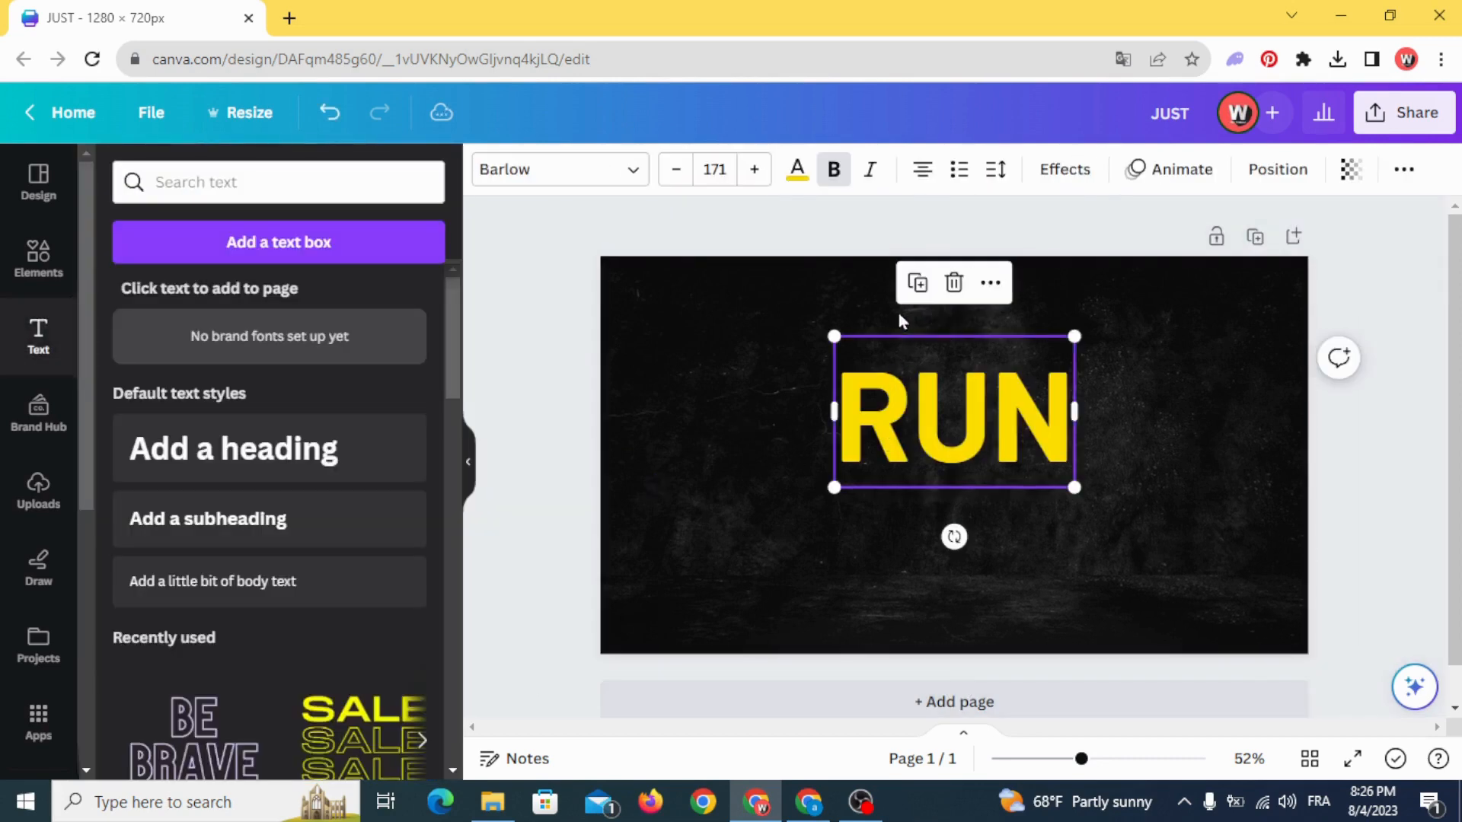
left_click(916, 283)
left_click_drag(914, 415, 917, 515)
double_click(910, 520)
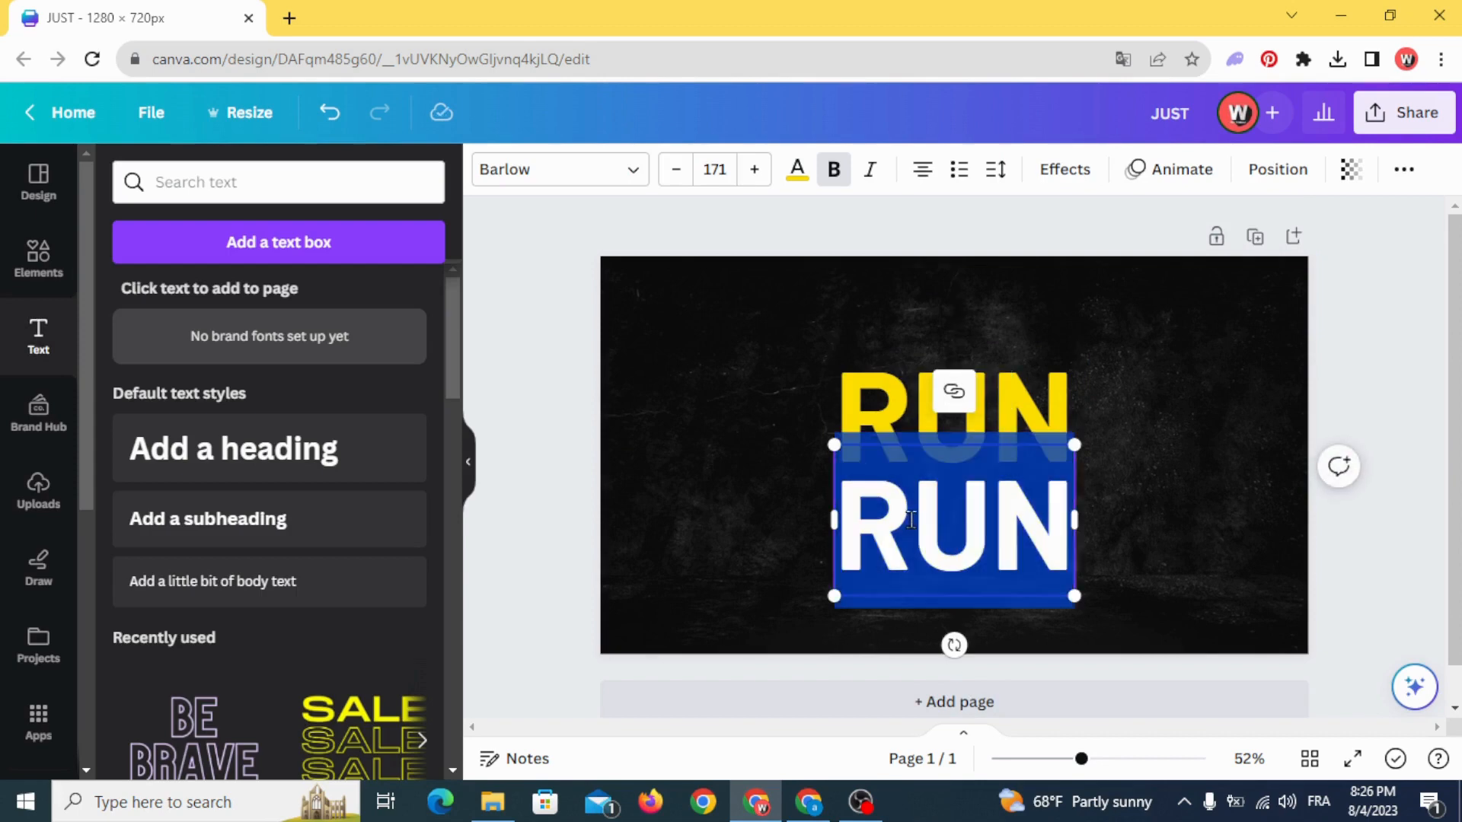
type("RACE")
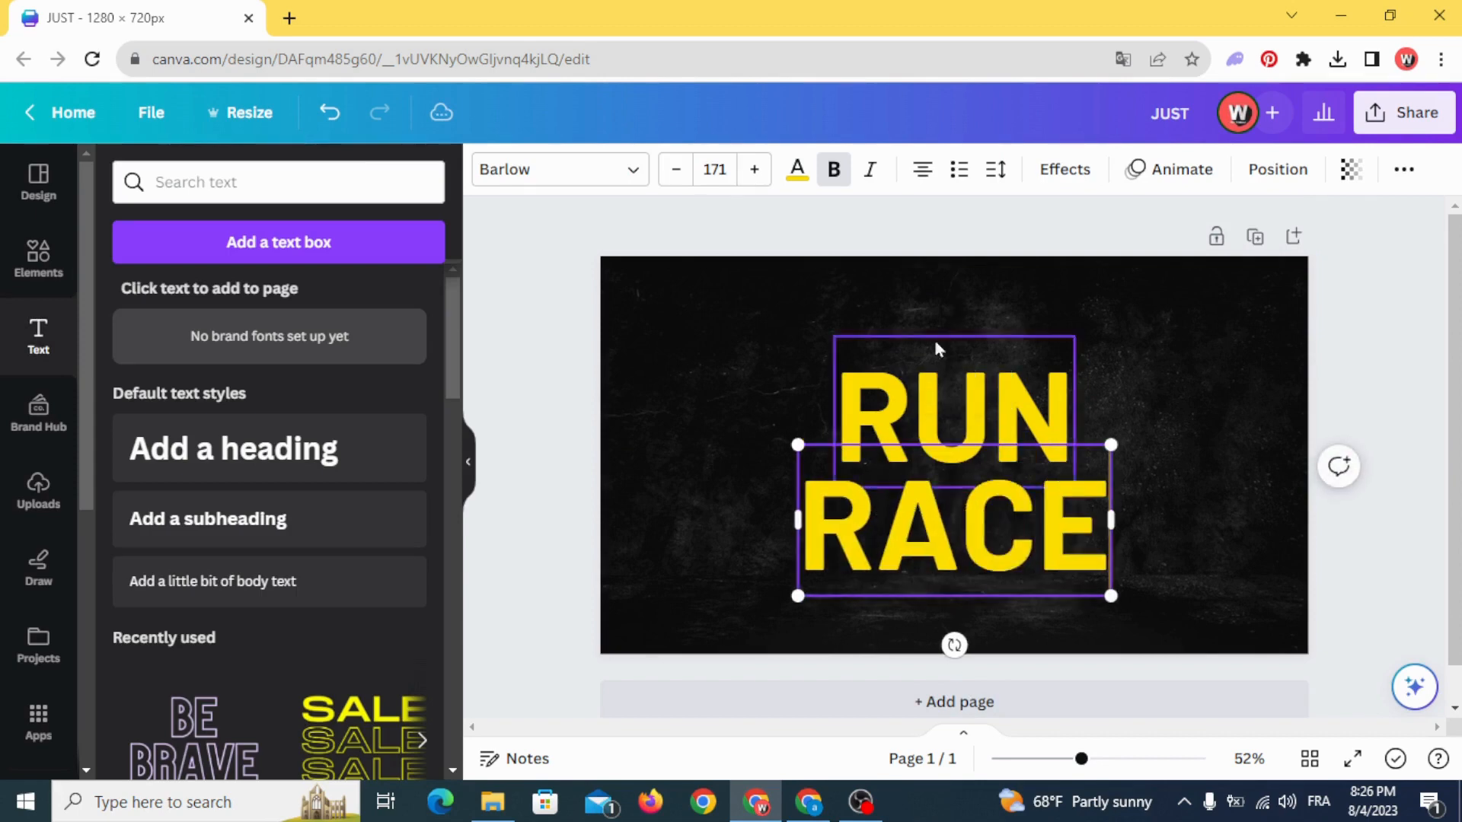
- Apply the Hollow effect to the "RACE" text and reduce its outline thickness to about half the default
left_click(1059, 174)
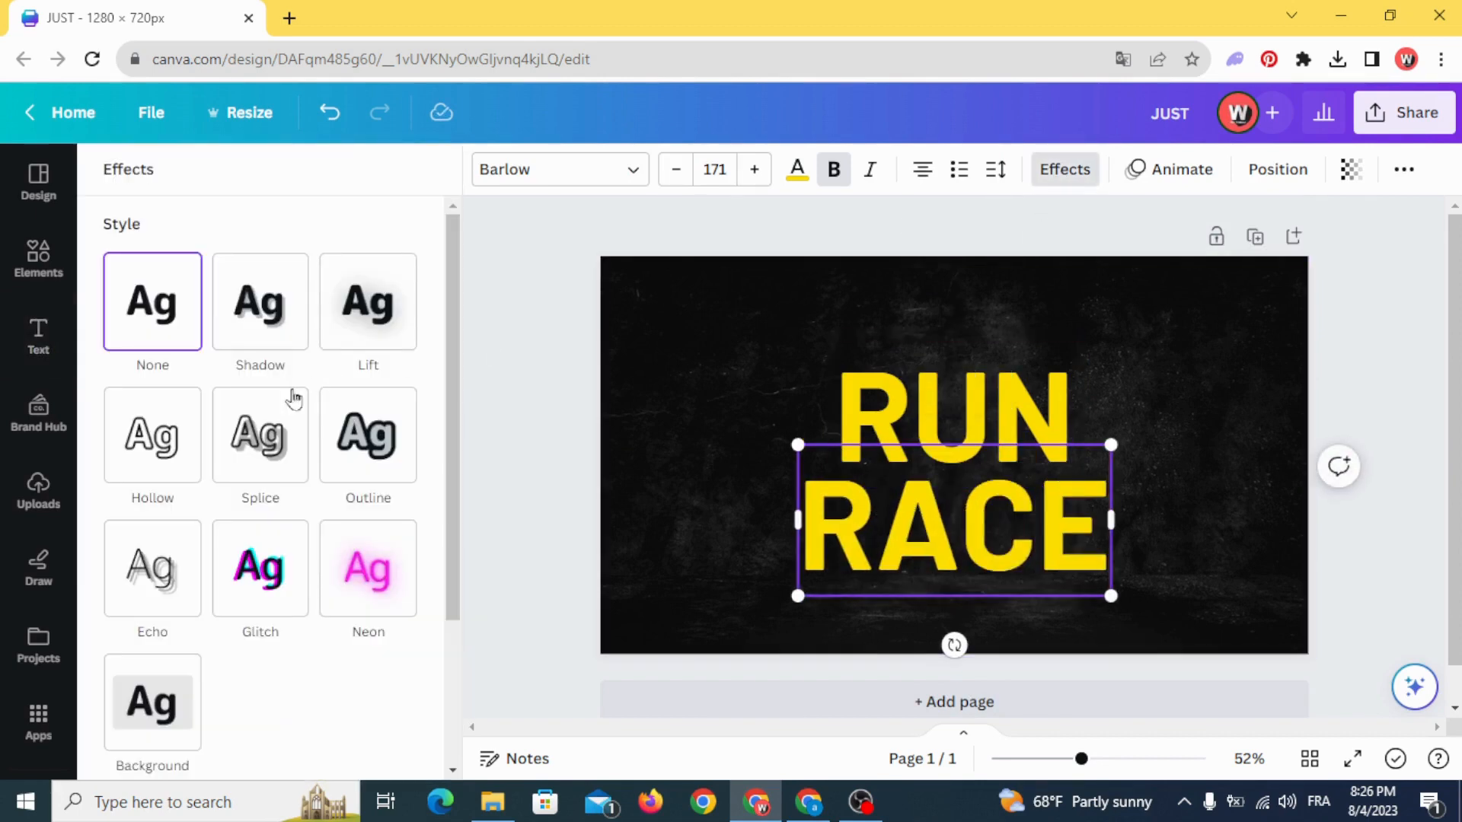
left_click(160, 440)
double_click(688, 406)
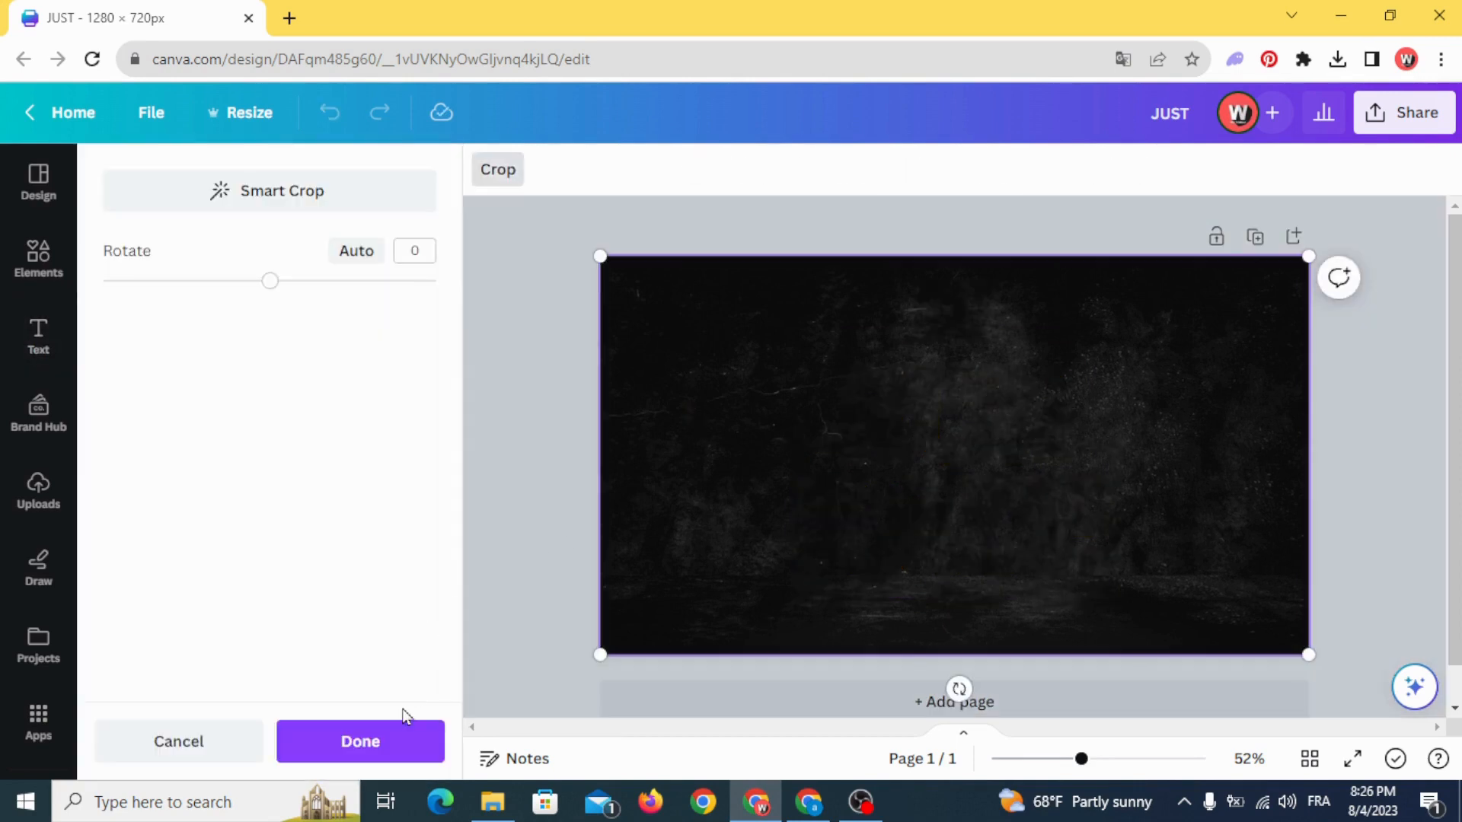
left_click(406, 720)
left_click(967, 537)
left_click(1062, 179)
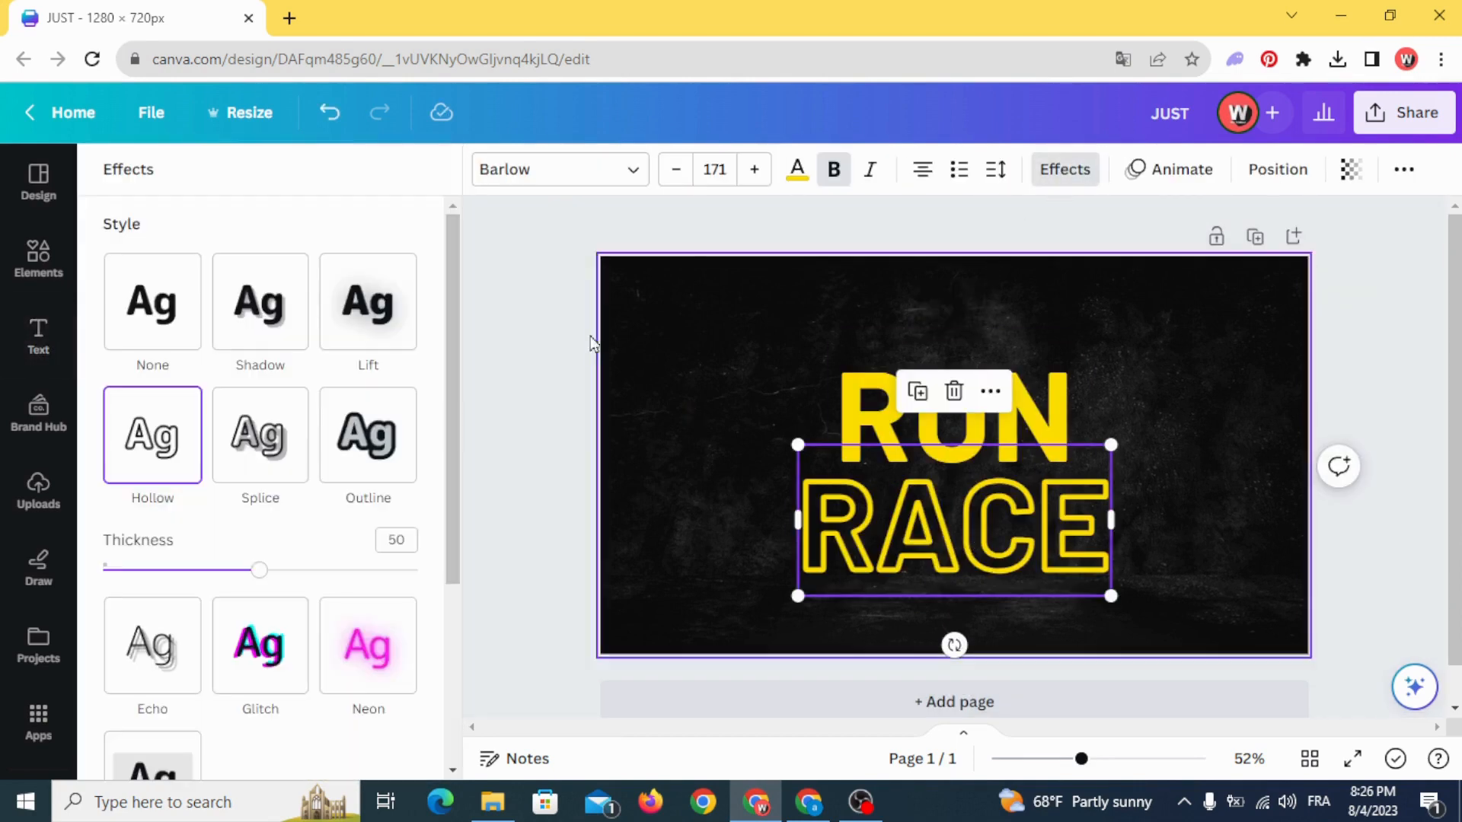
left_click_drag(263, 571, 180, 571)
left_click(506, 486)
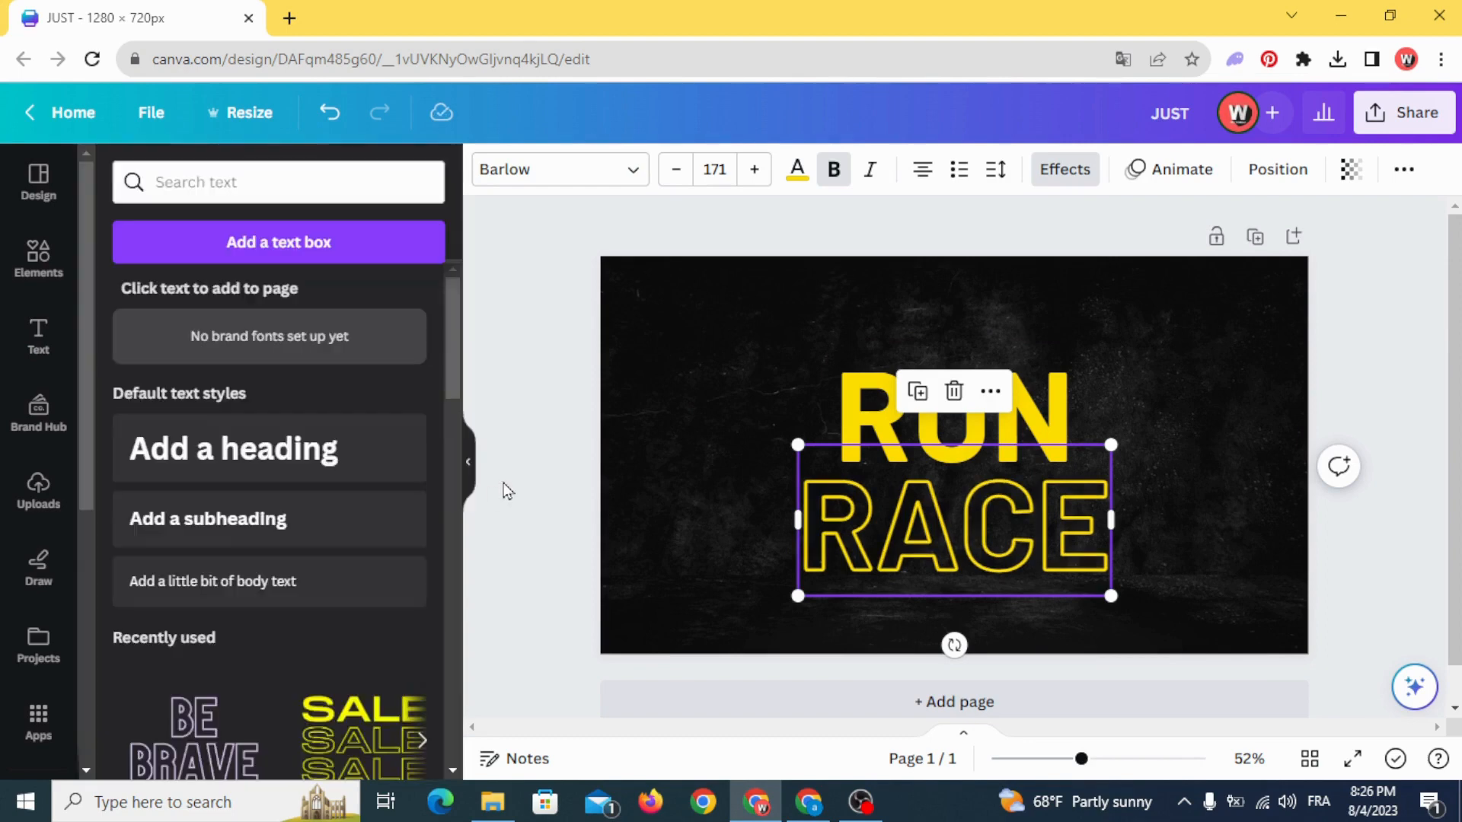
- Move "RUN" and "RACE" slightly up the page together and add a heading reading "Your Own" below them
left_click_drag(790, 353, 978, 518)
left_click(695, 466)
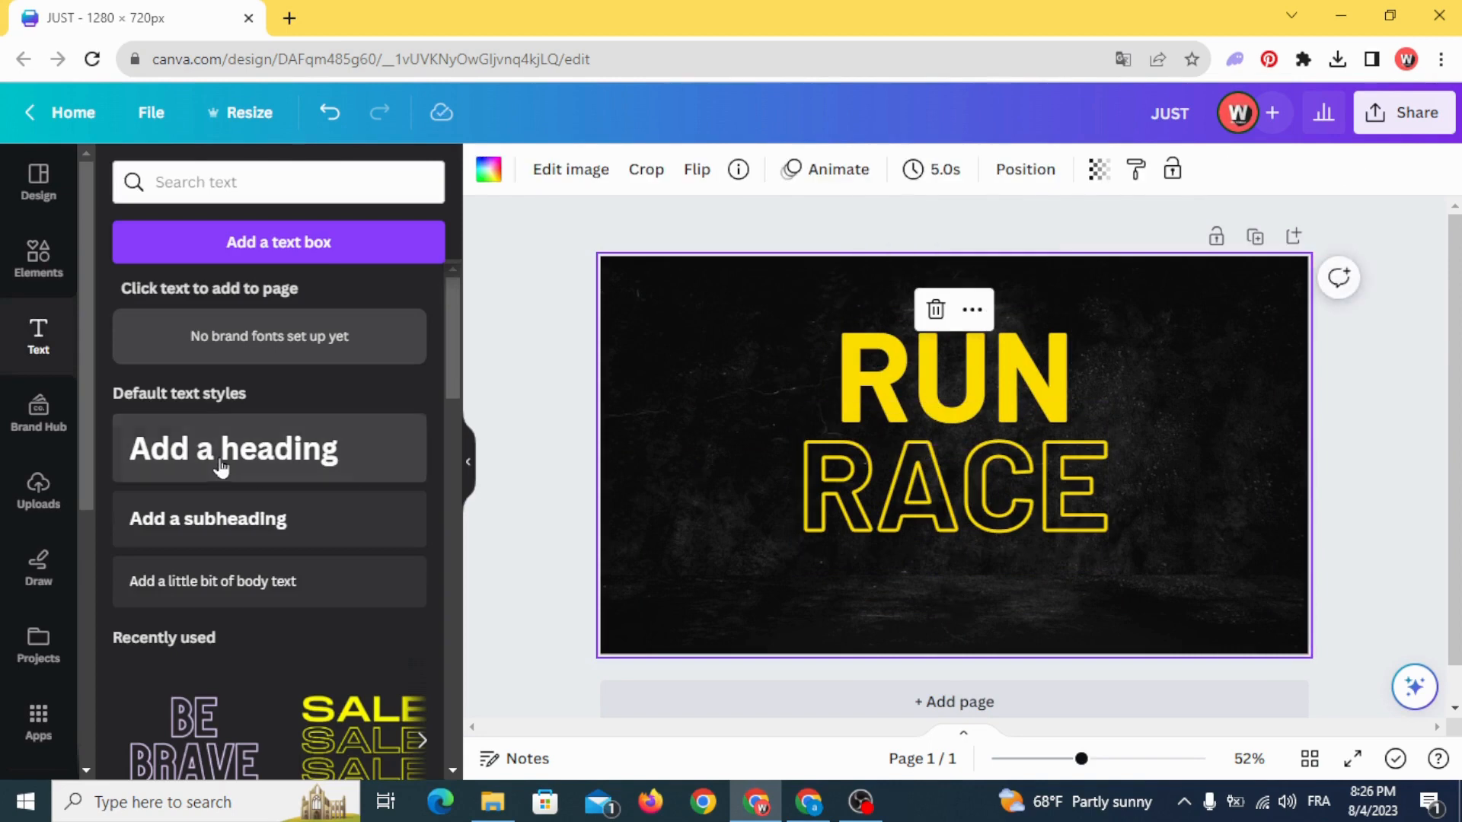
left_click(221, 463)
left_click(697, 458)
left_click_drag(872, 463, 835, 611)
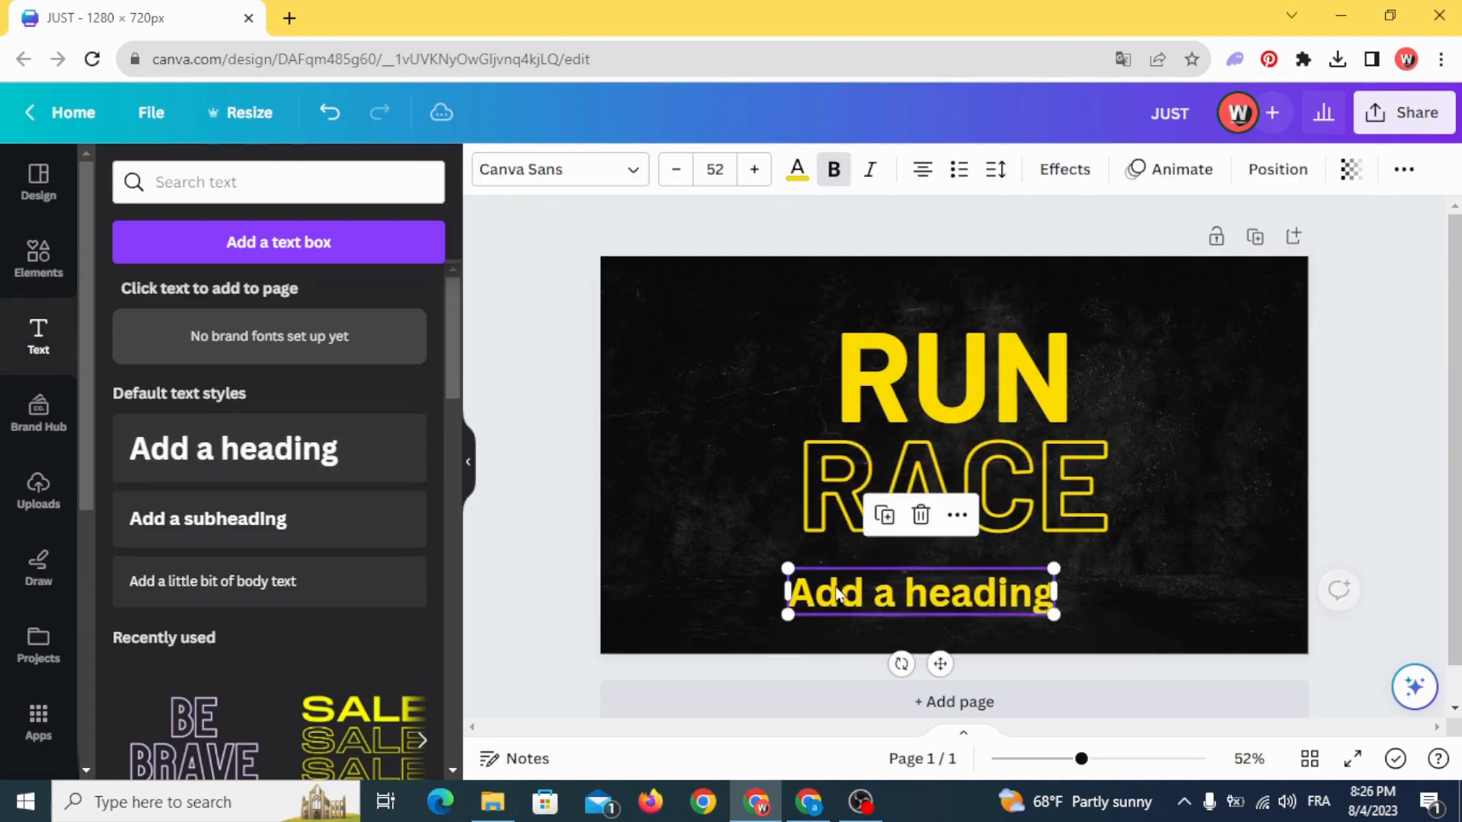
double_click(835, 586)
type("Y")
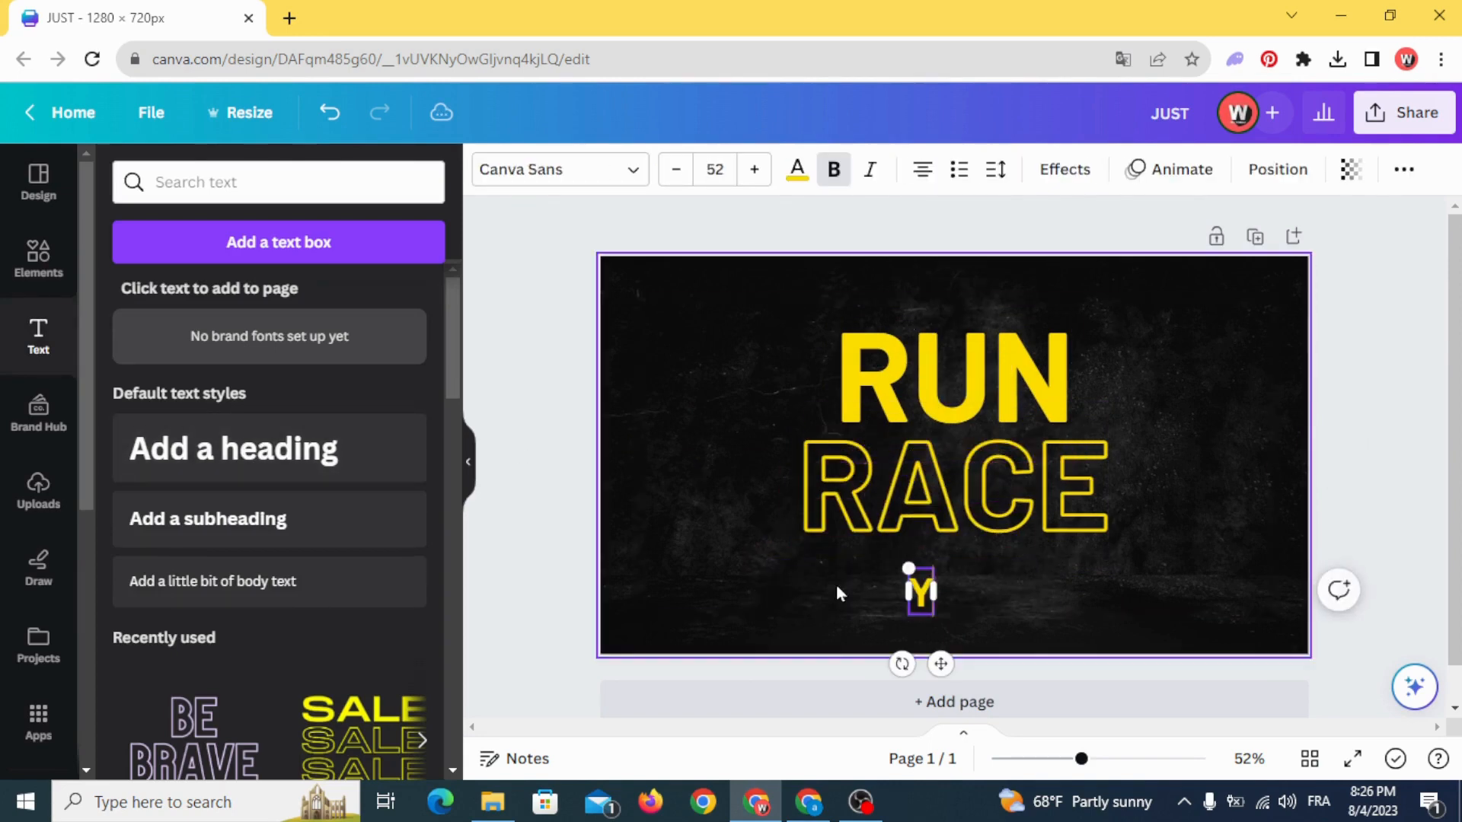
type("our")
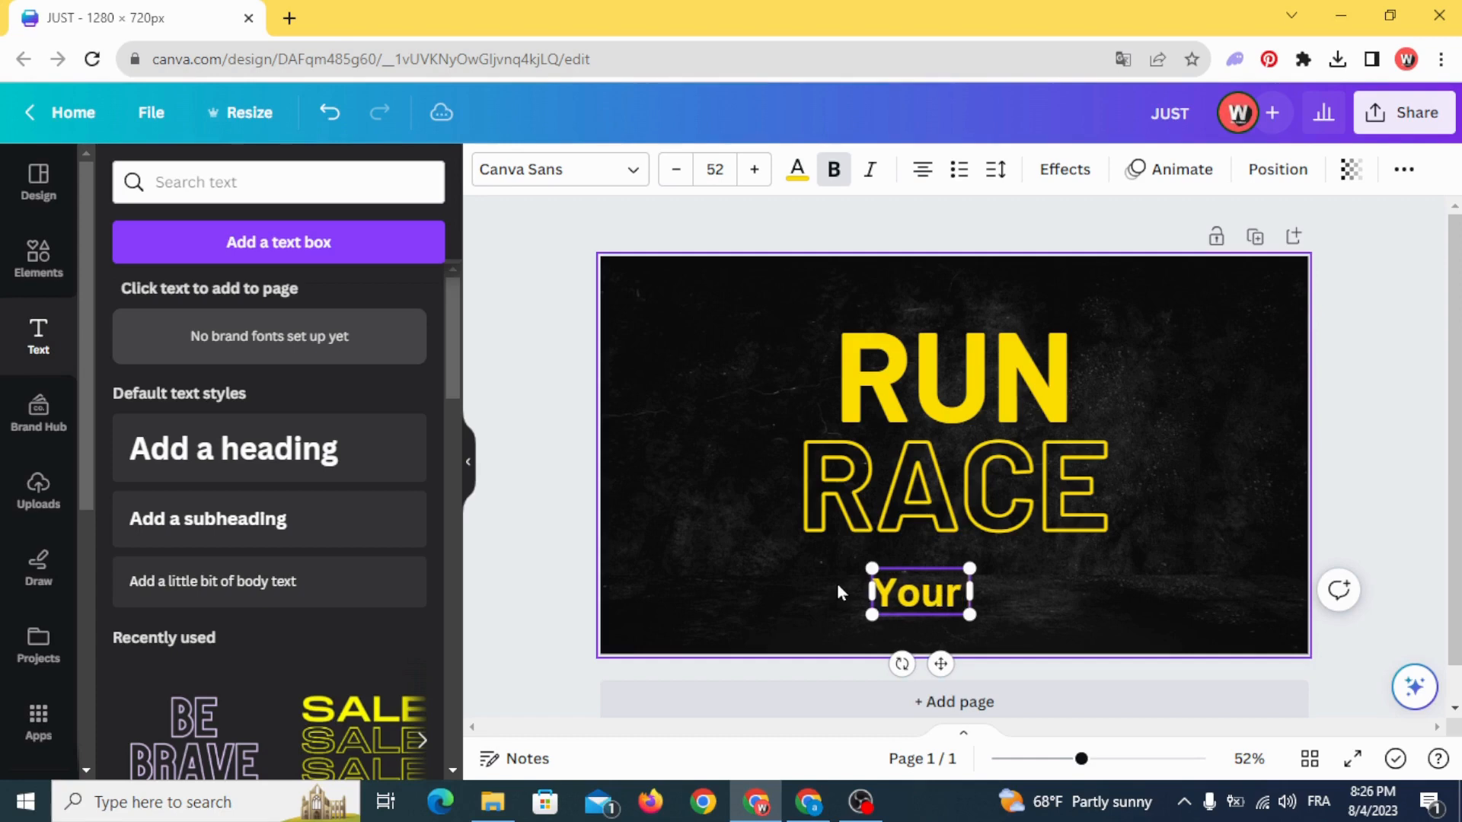
type(" O")
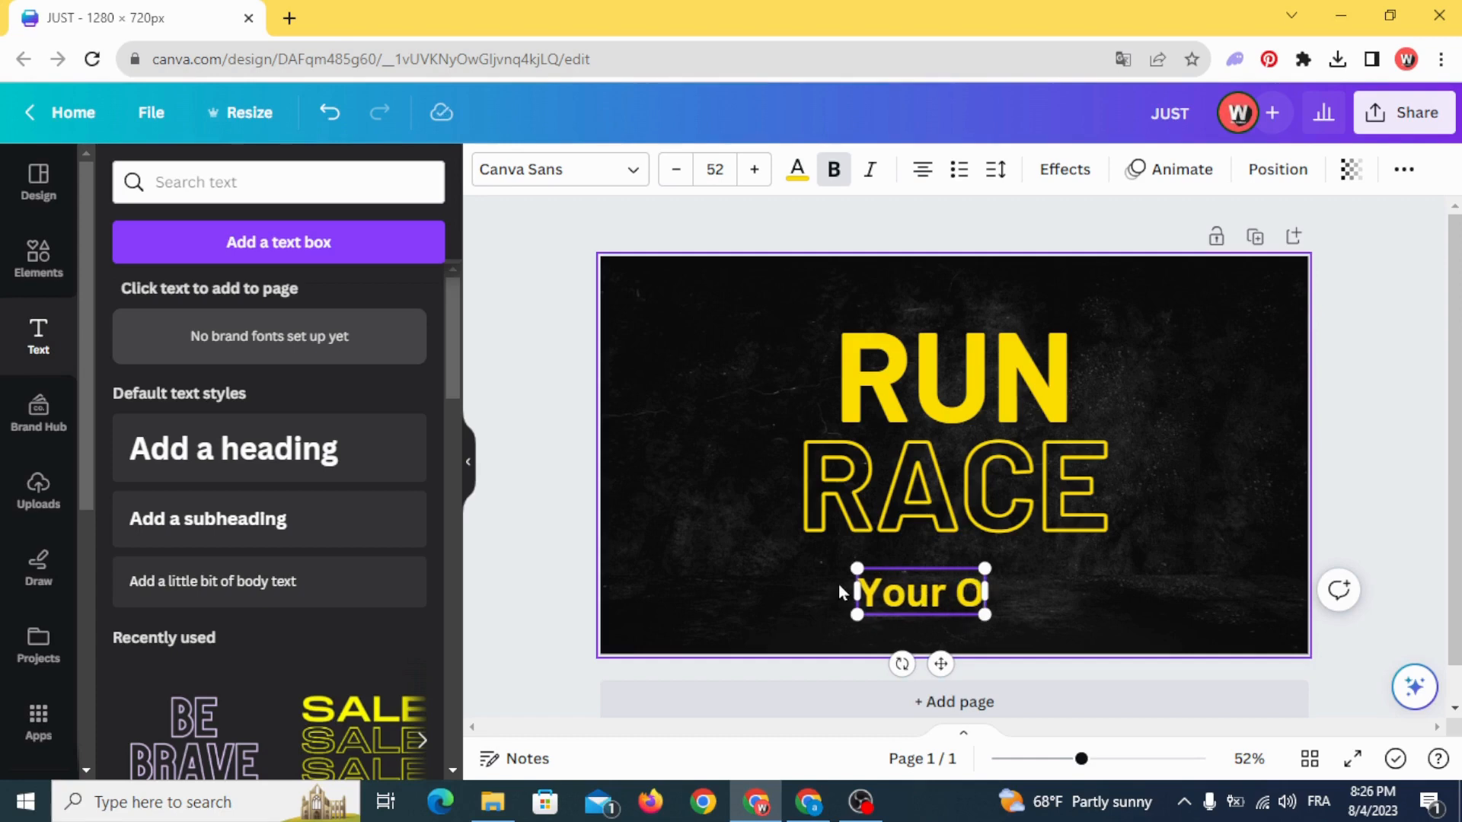
type("wn")
key("Escape")
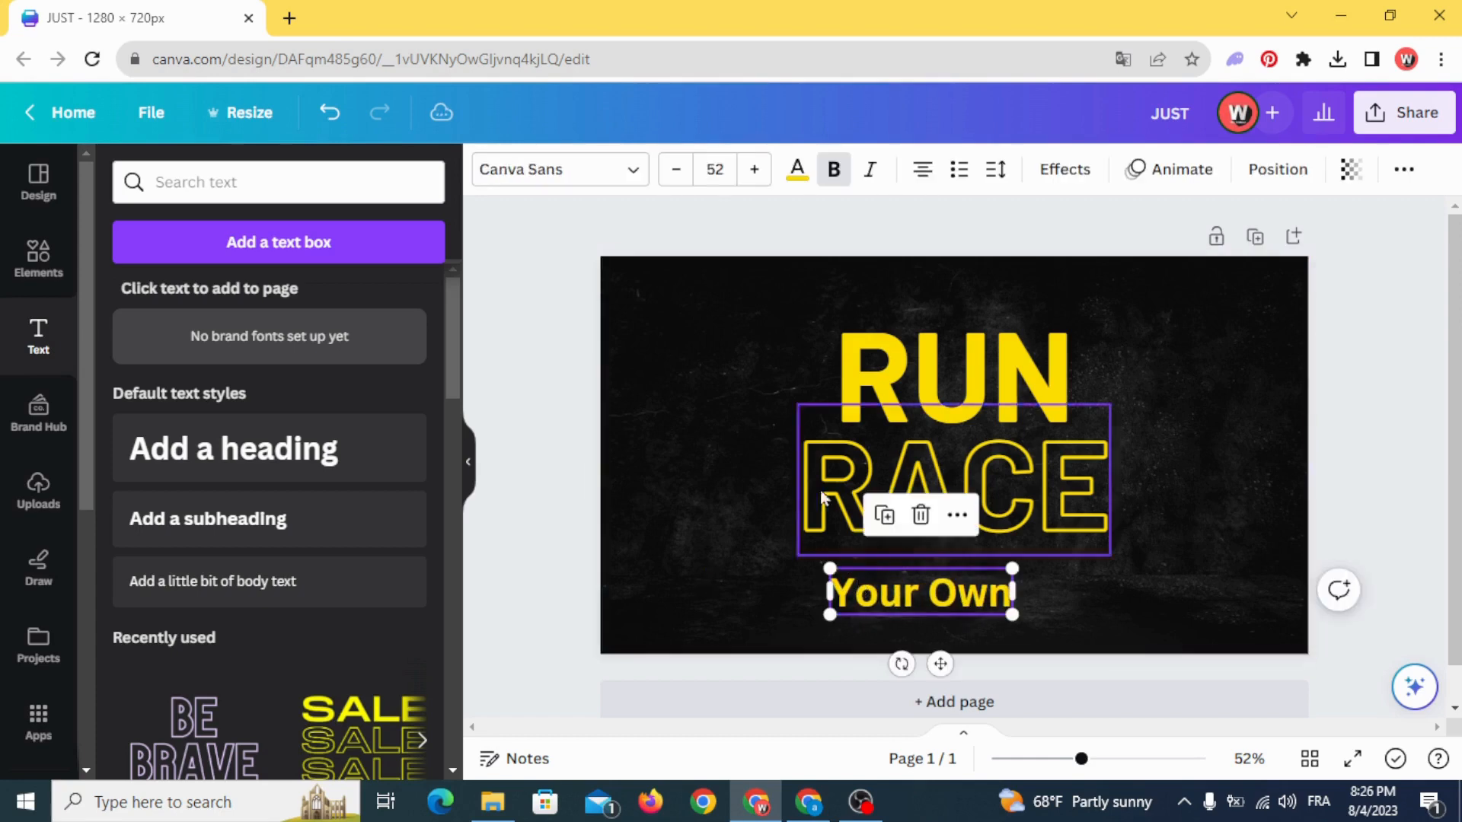
- Colour the "Your Own" text white and set it in the Breathing script font
left_click(796, 176)
left_click(240, 304)
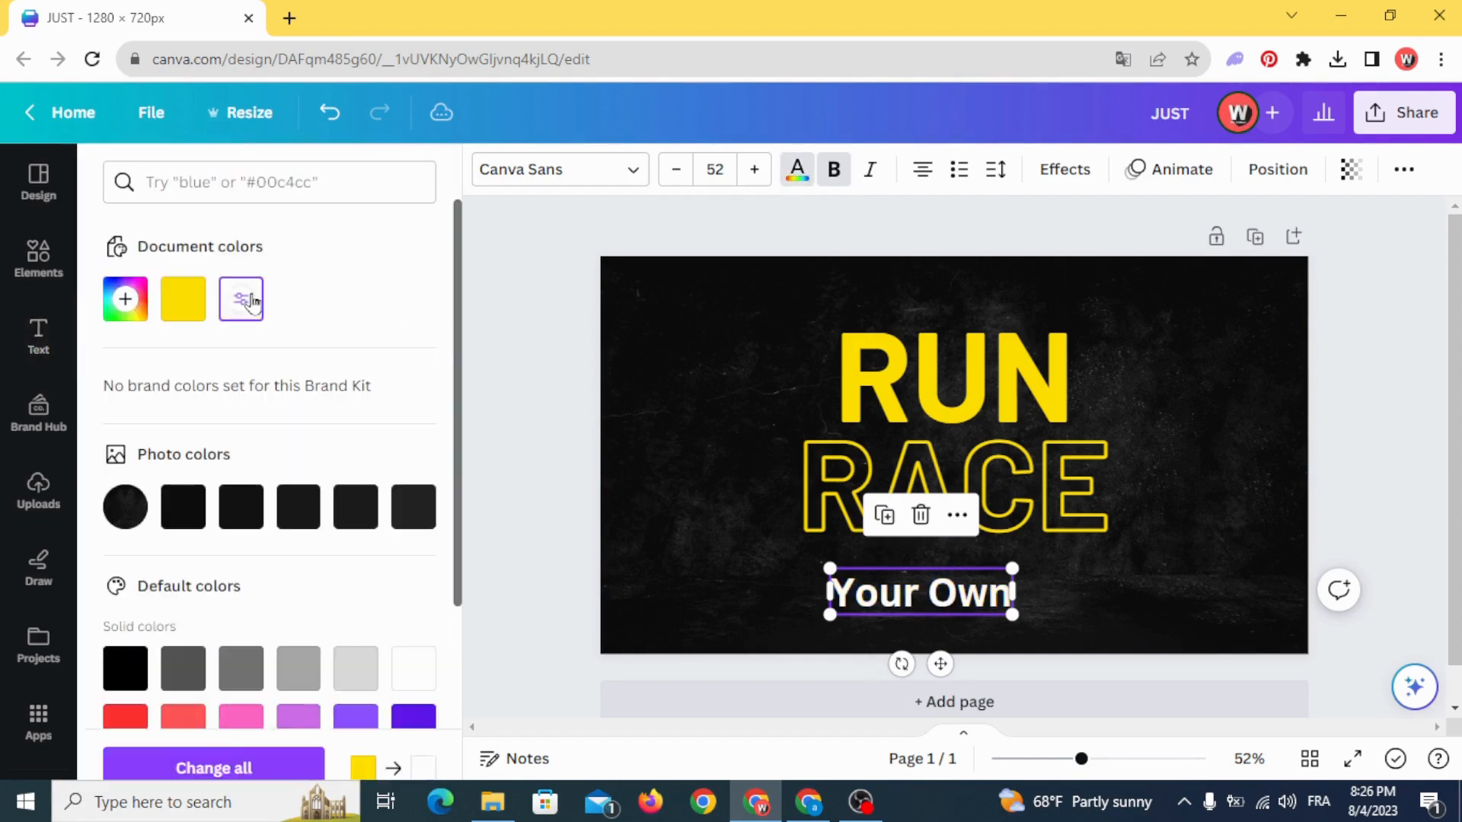
left_click(578, 169)
left_click(366, 232)
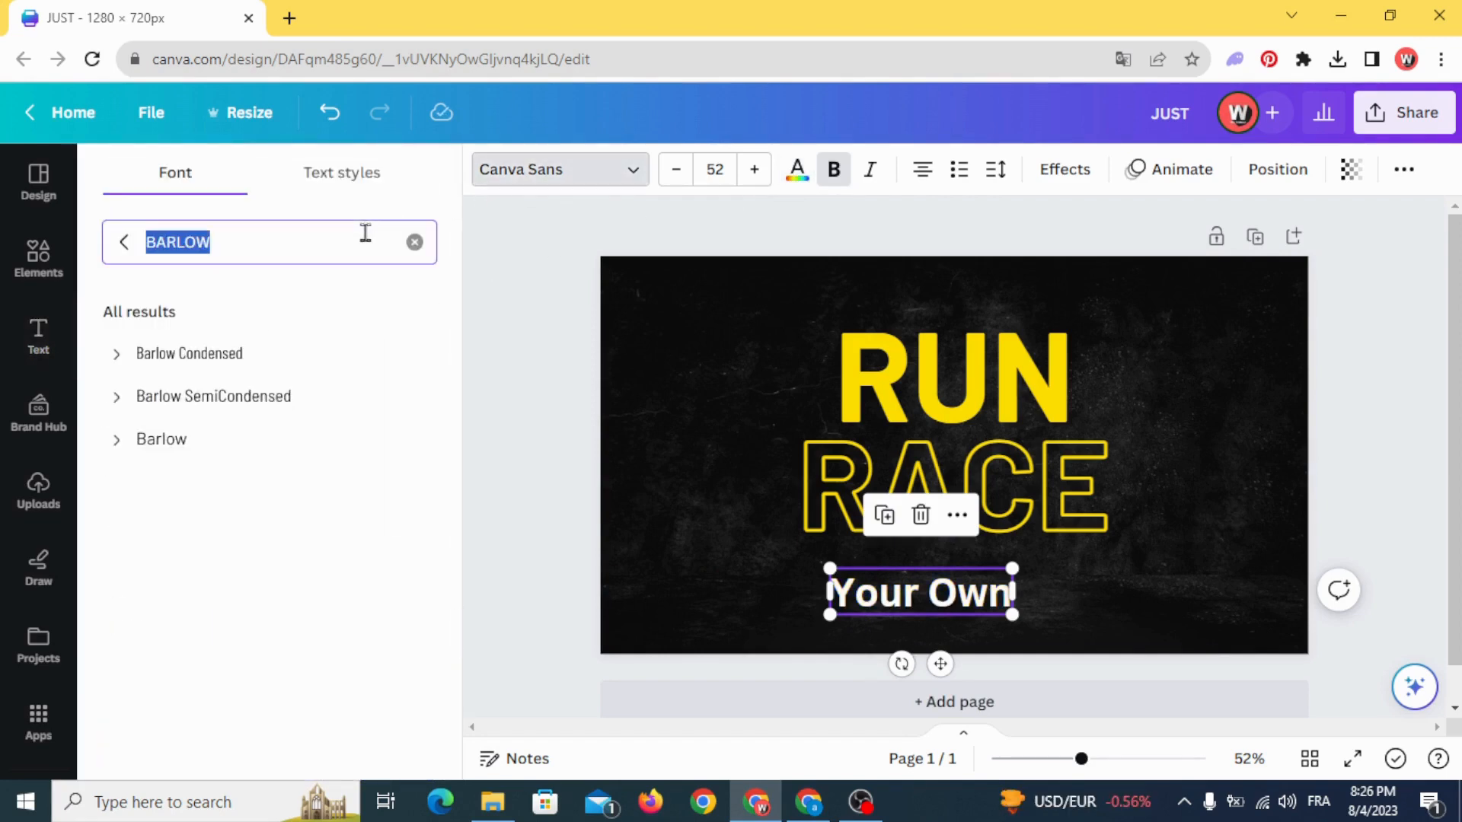
type("brea")
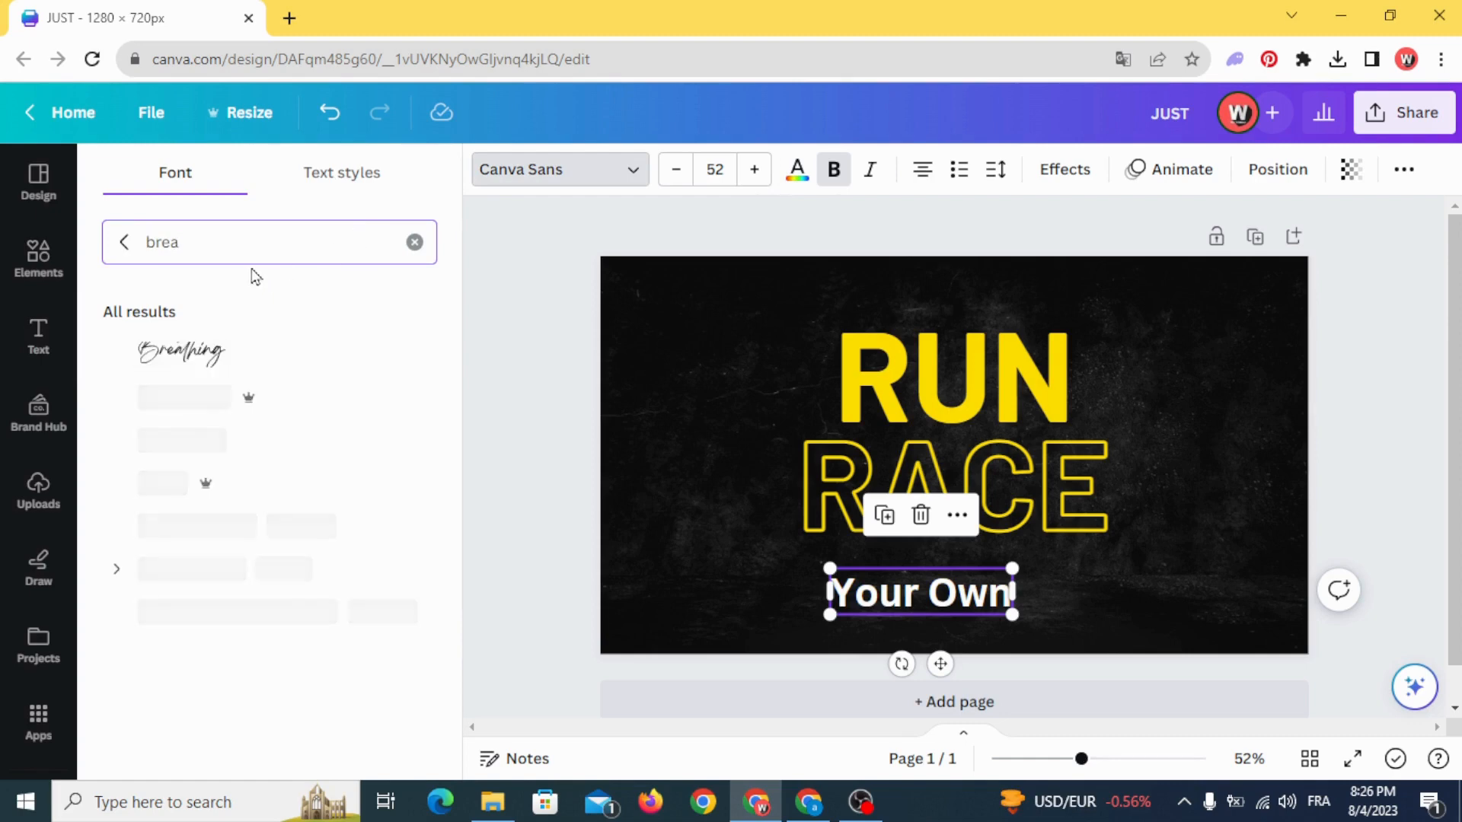
left_click(260, 355)
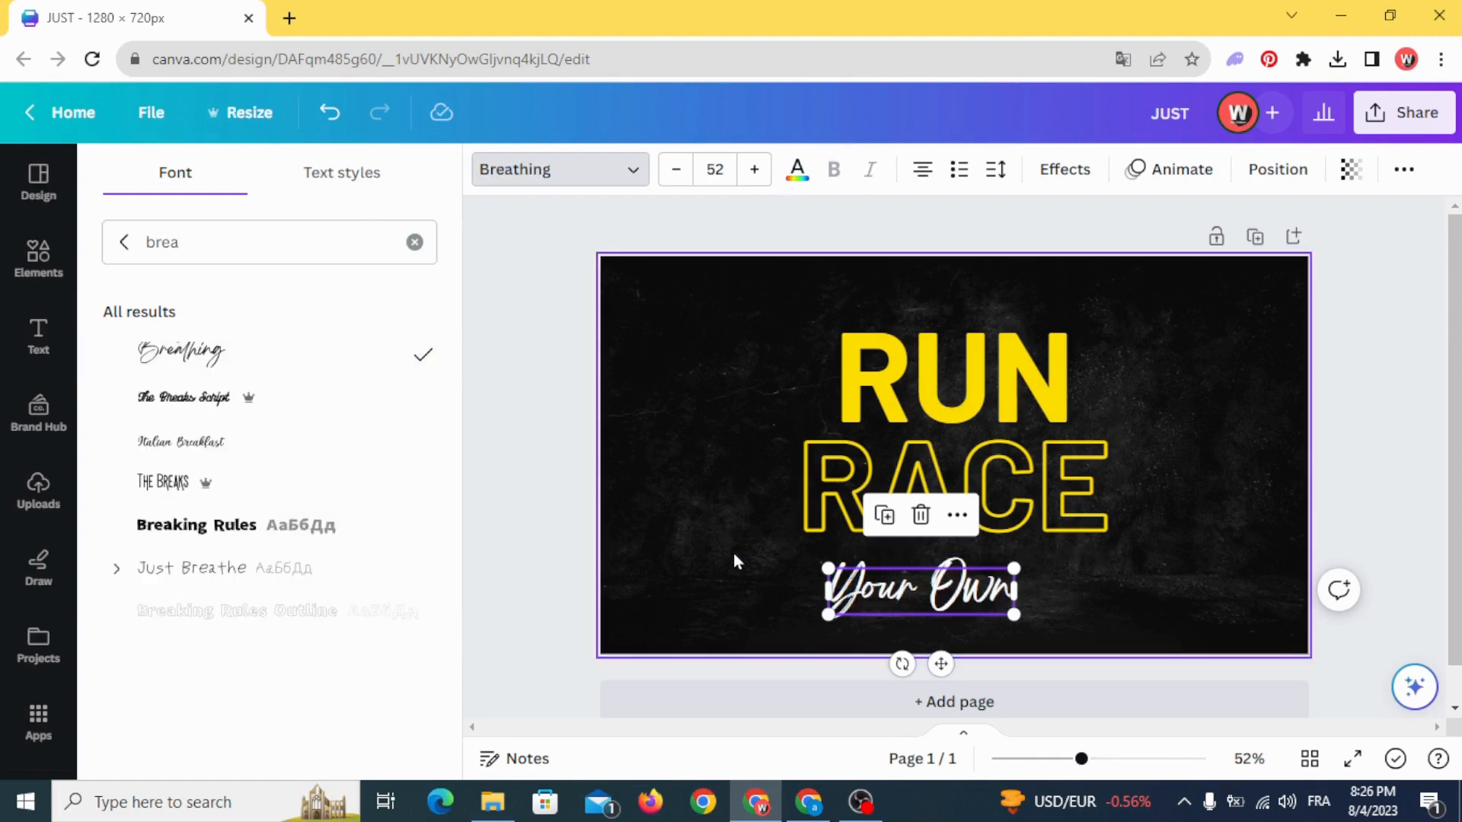
double_click(733, 554)
left_click(446, 742)
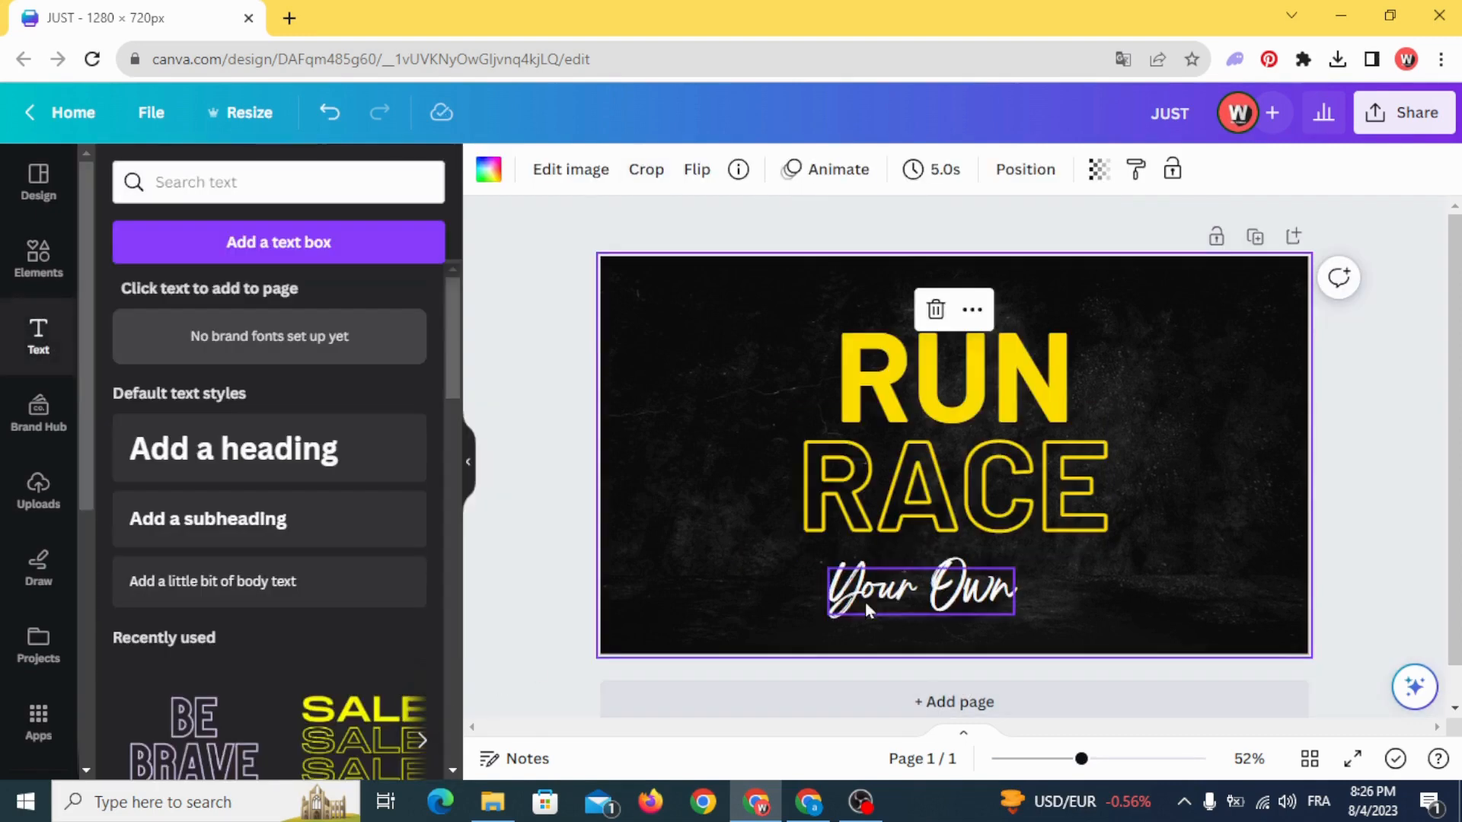
- Enlarge "Your Own" to about size 67 and centre it so it overlaps the gap between "RUN" and "RACE"
left_click_drag(870, 609, 873, 444)
left_click_drag(1021, 454, 1076, 482)
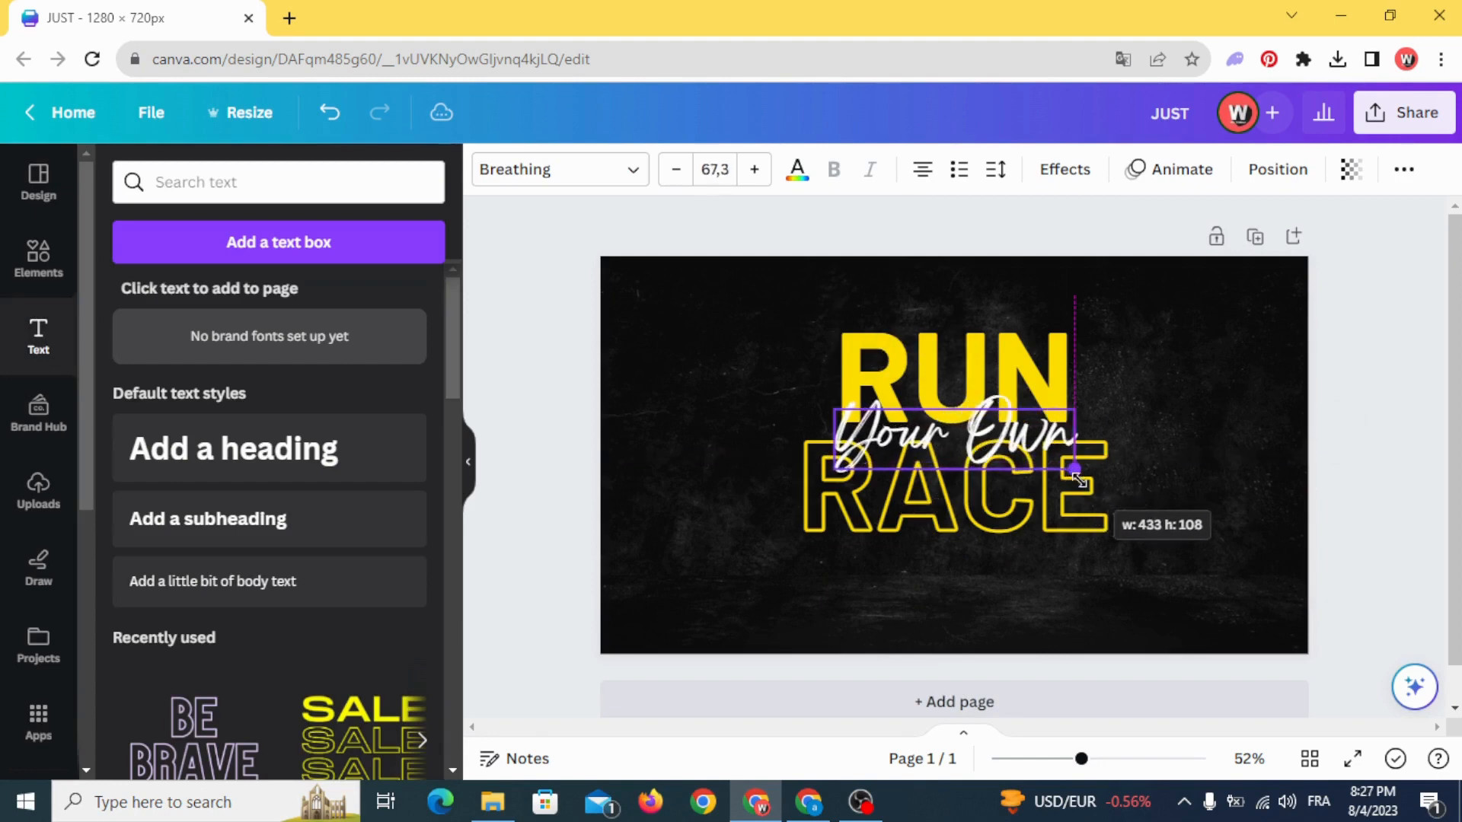
left_click(673, 467)
left_click_drag(907, 428, 908, 438)
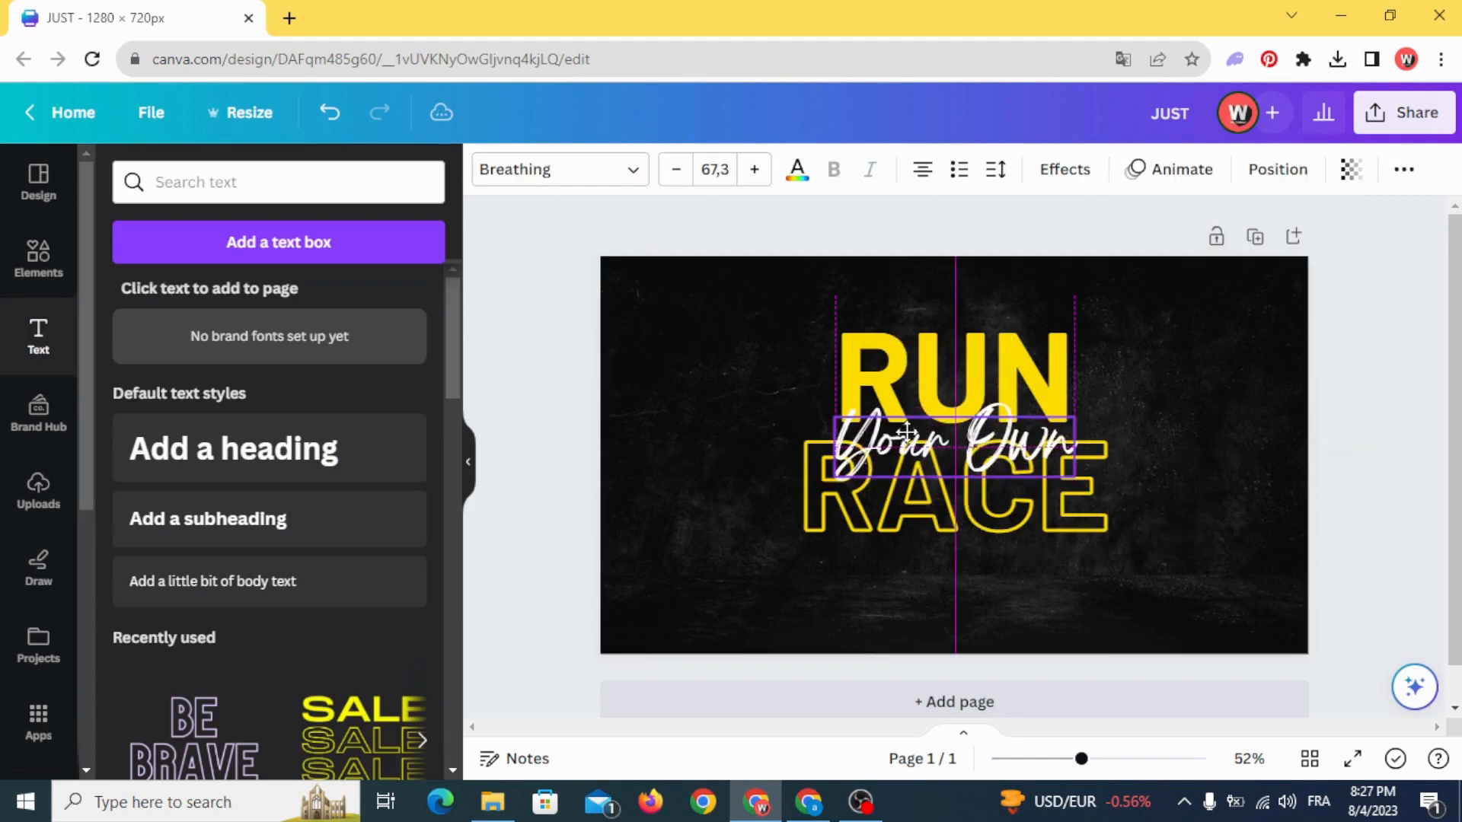
- Move all three text lines down together to the vertical middle of the page and deselect them
left_click_drag(730, 440, 1027, 534)
left_click(1379, 396)
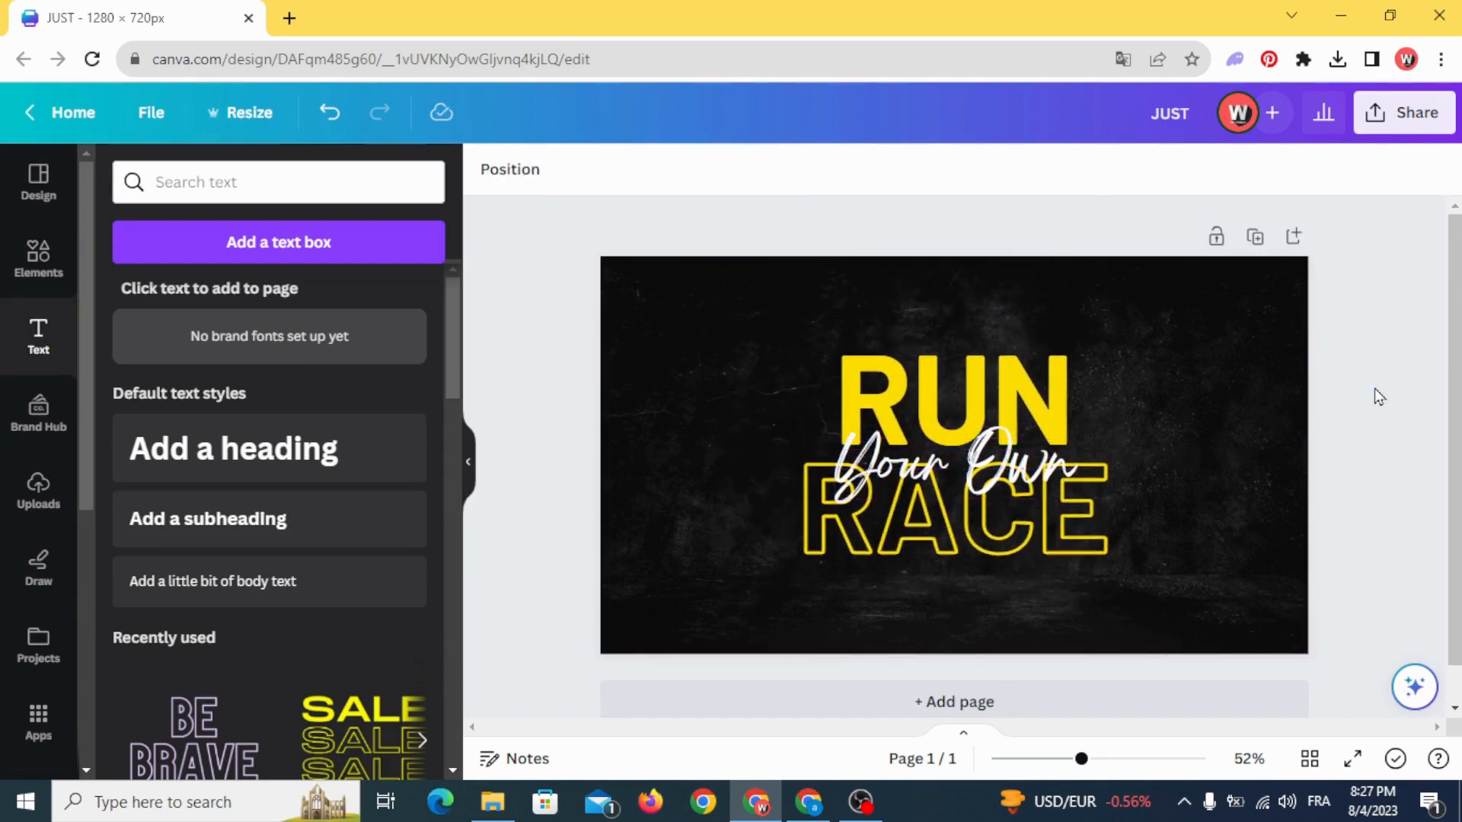